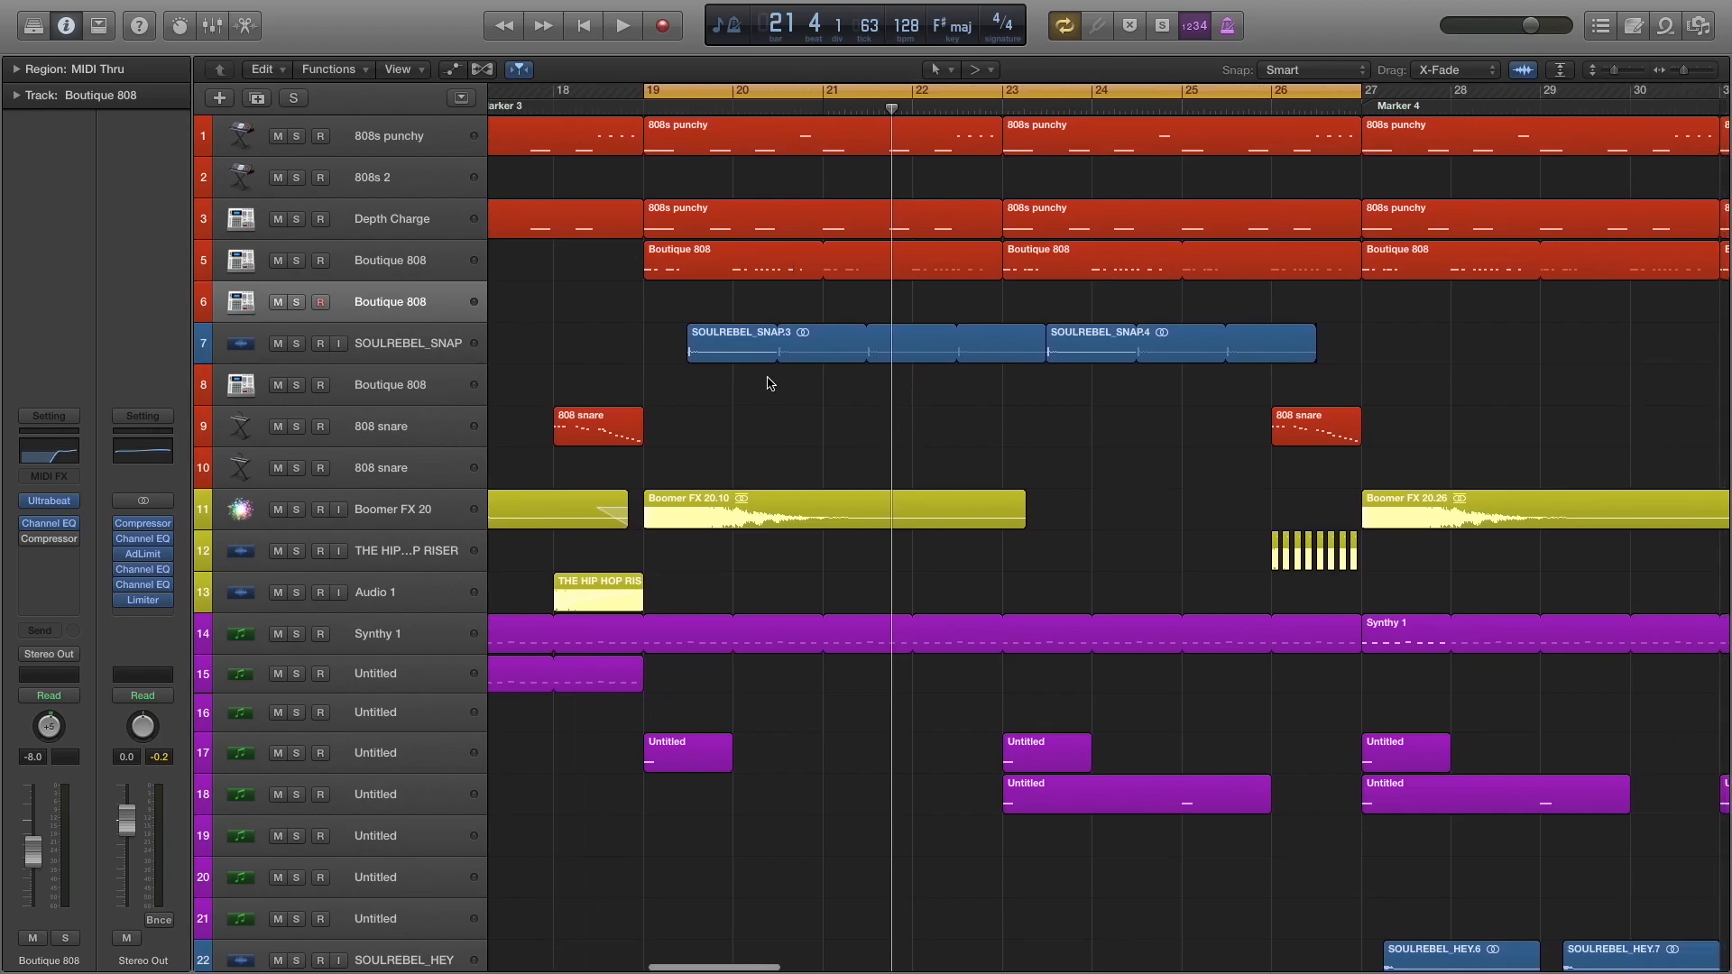
Stop playback, examine the 808s punchy track's ES2 synth settings, and close the plug-in window.
key(space)
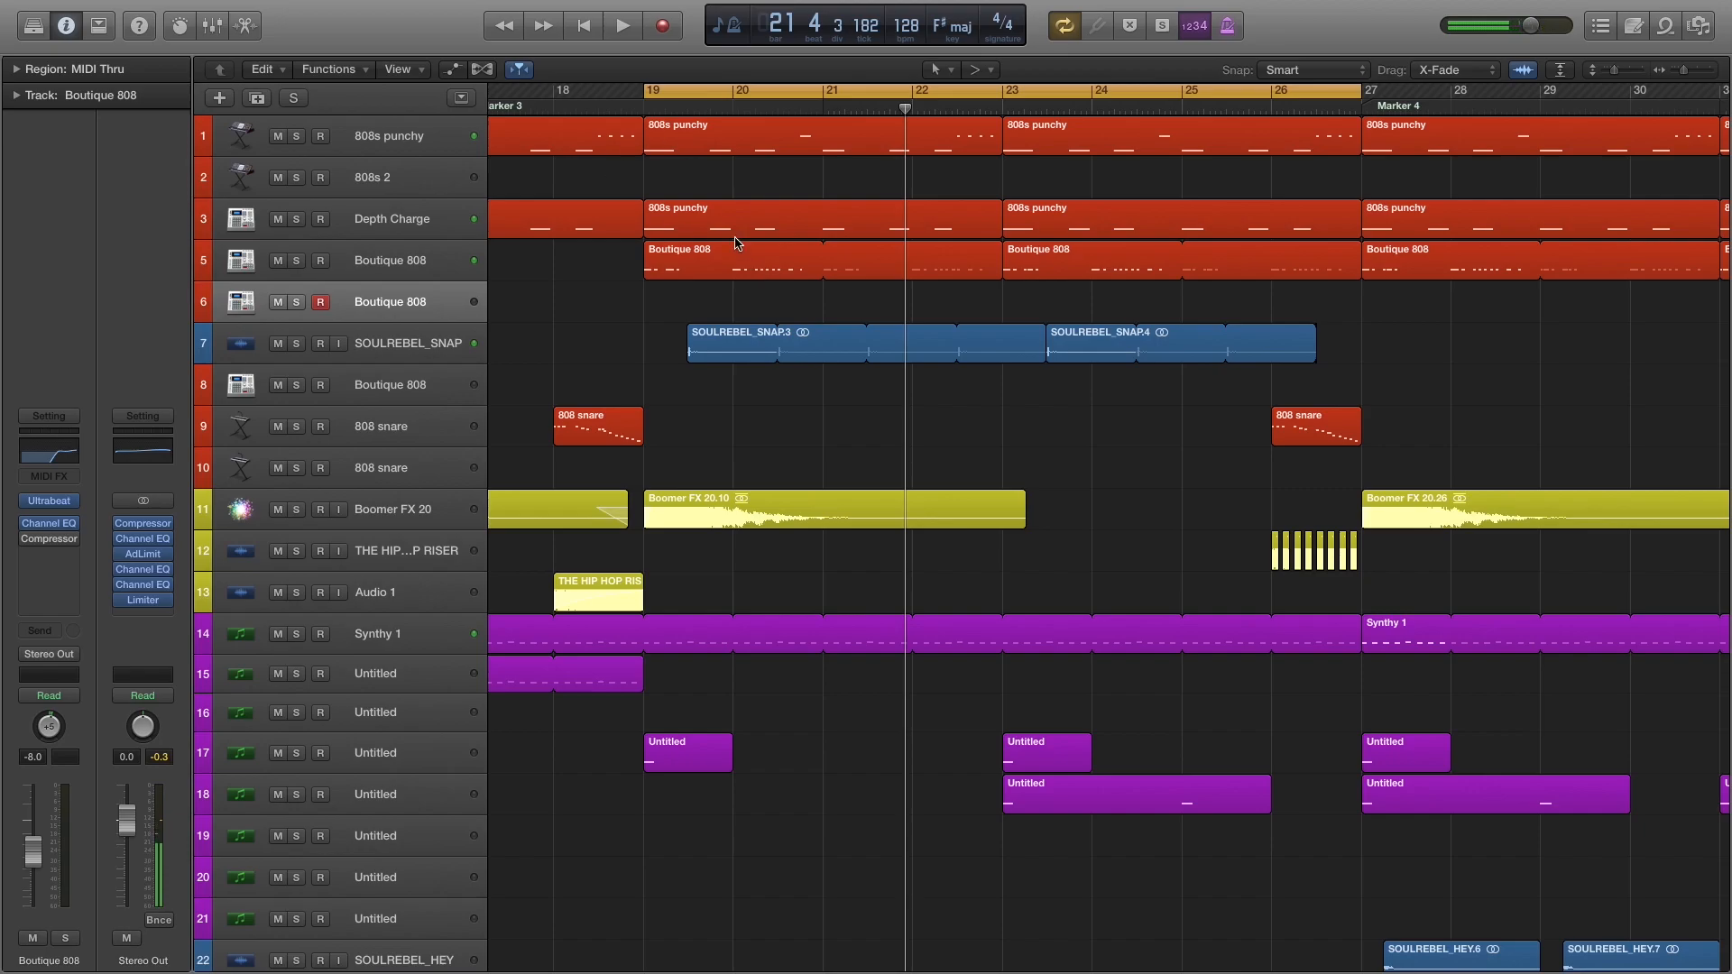
click(412, 138)
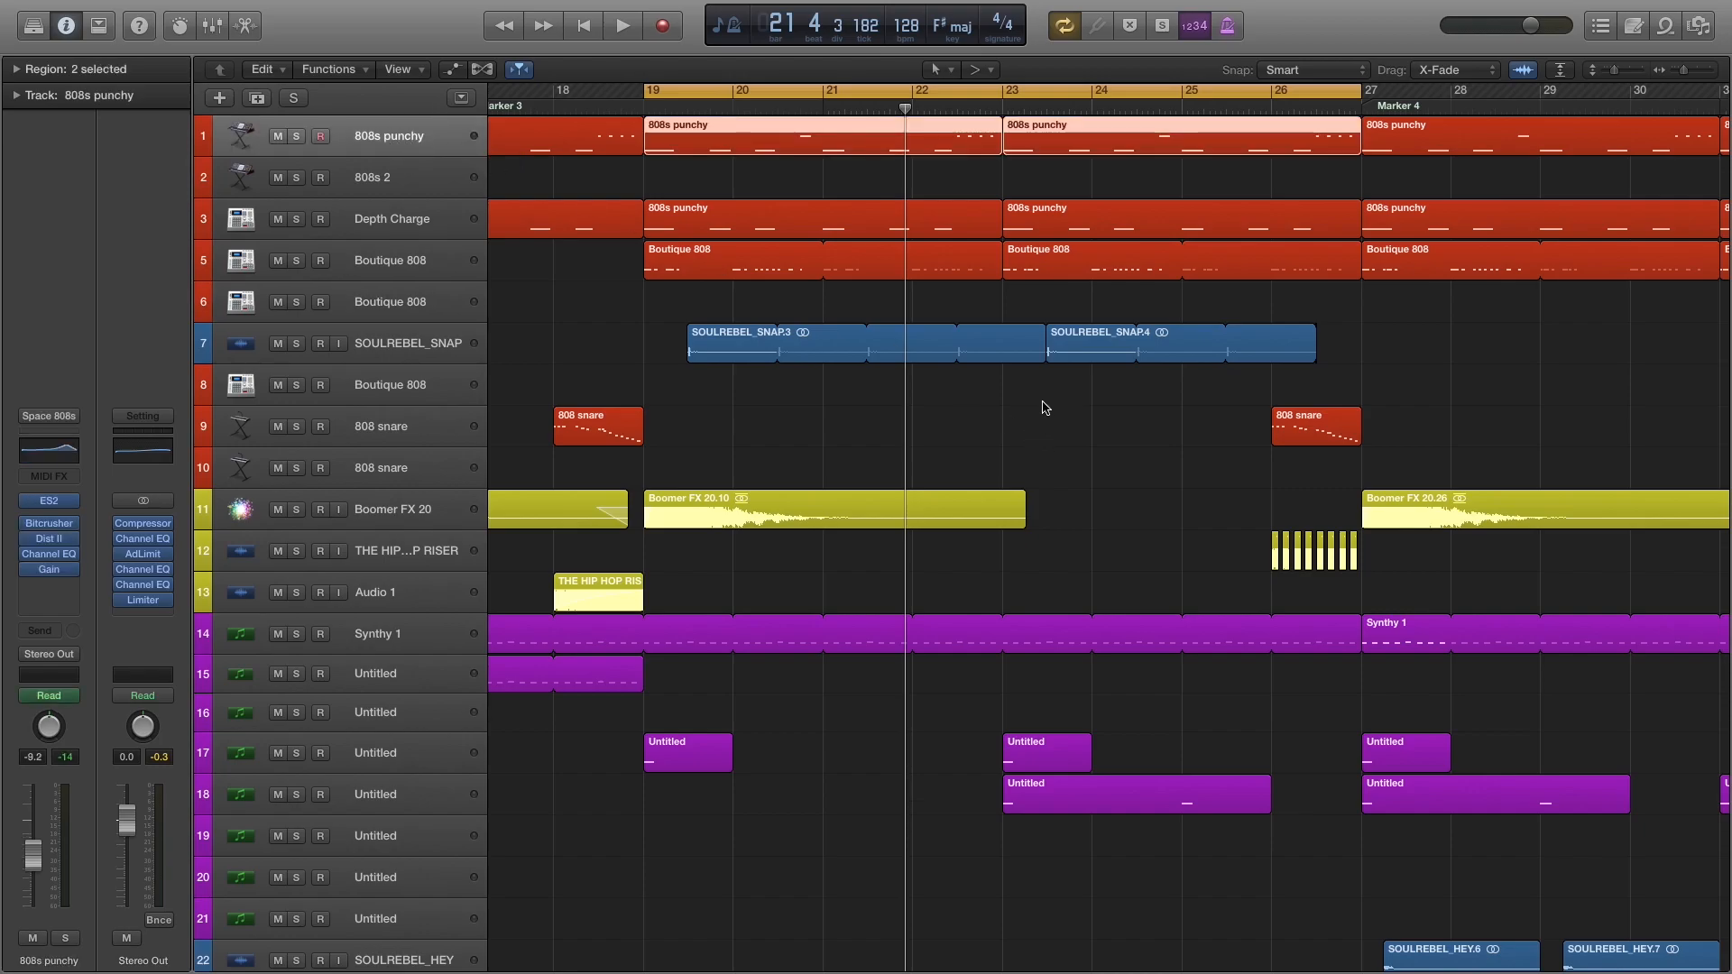
click(45, 499)
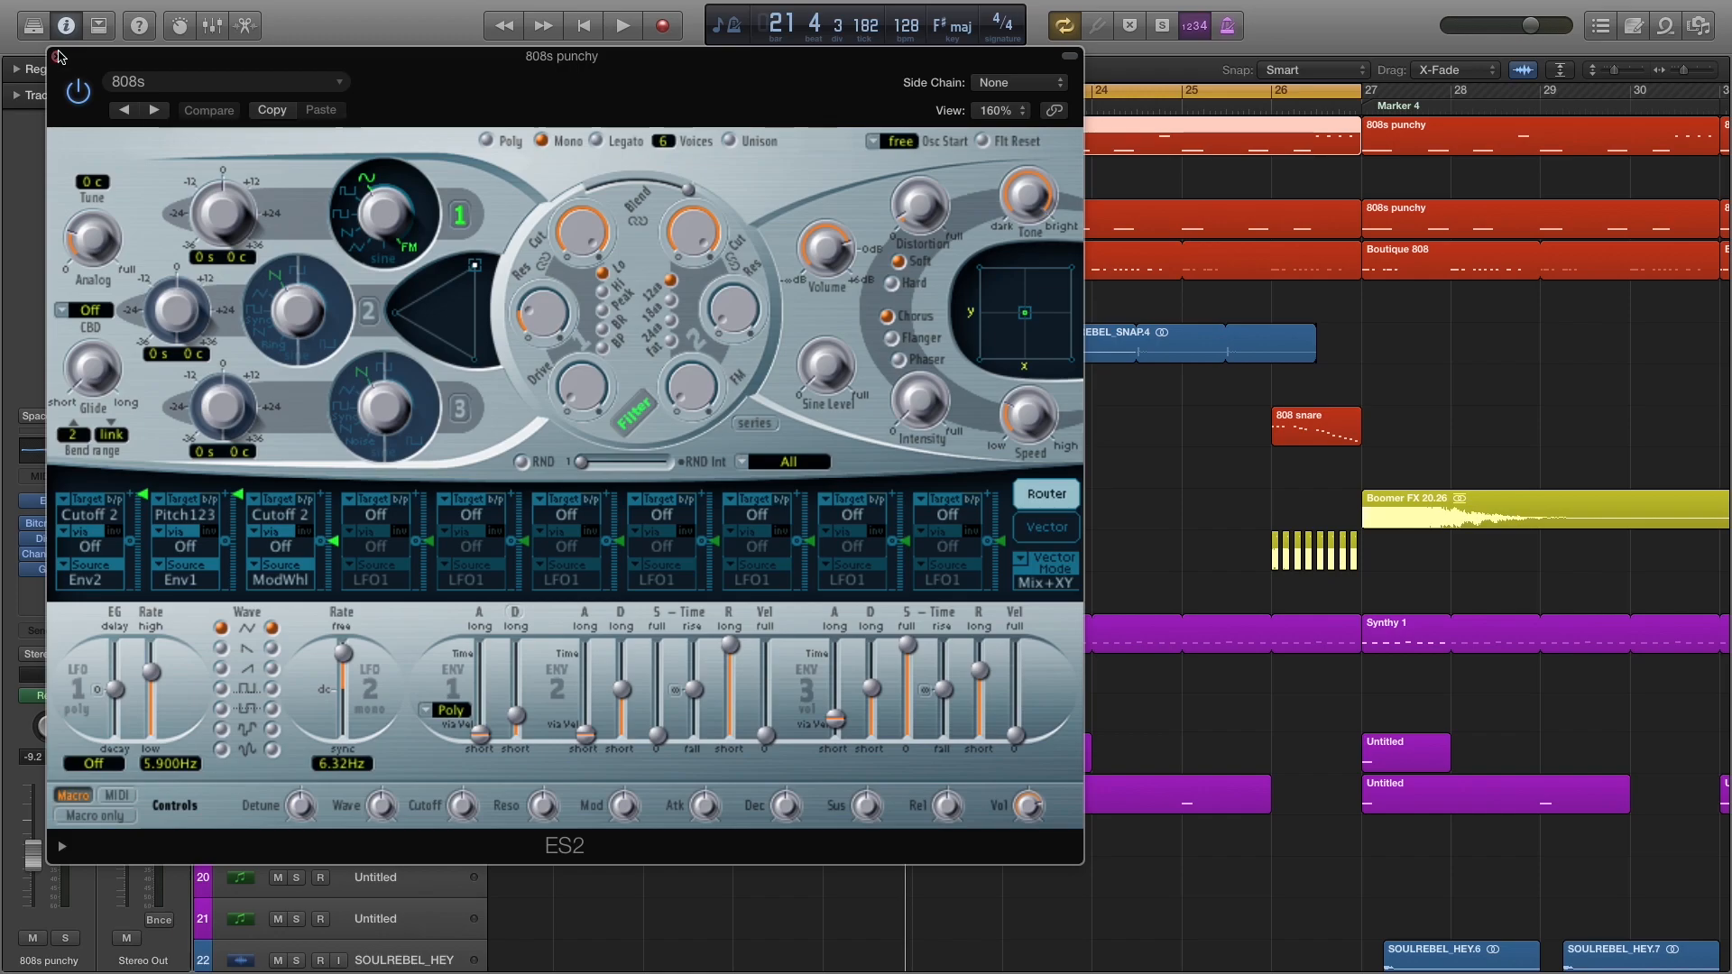
click(57, 56)
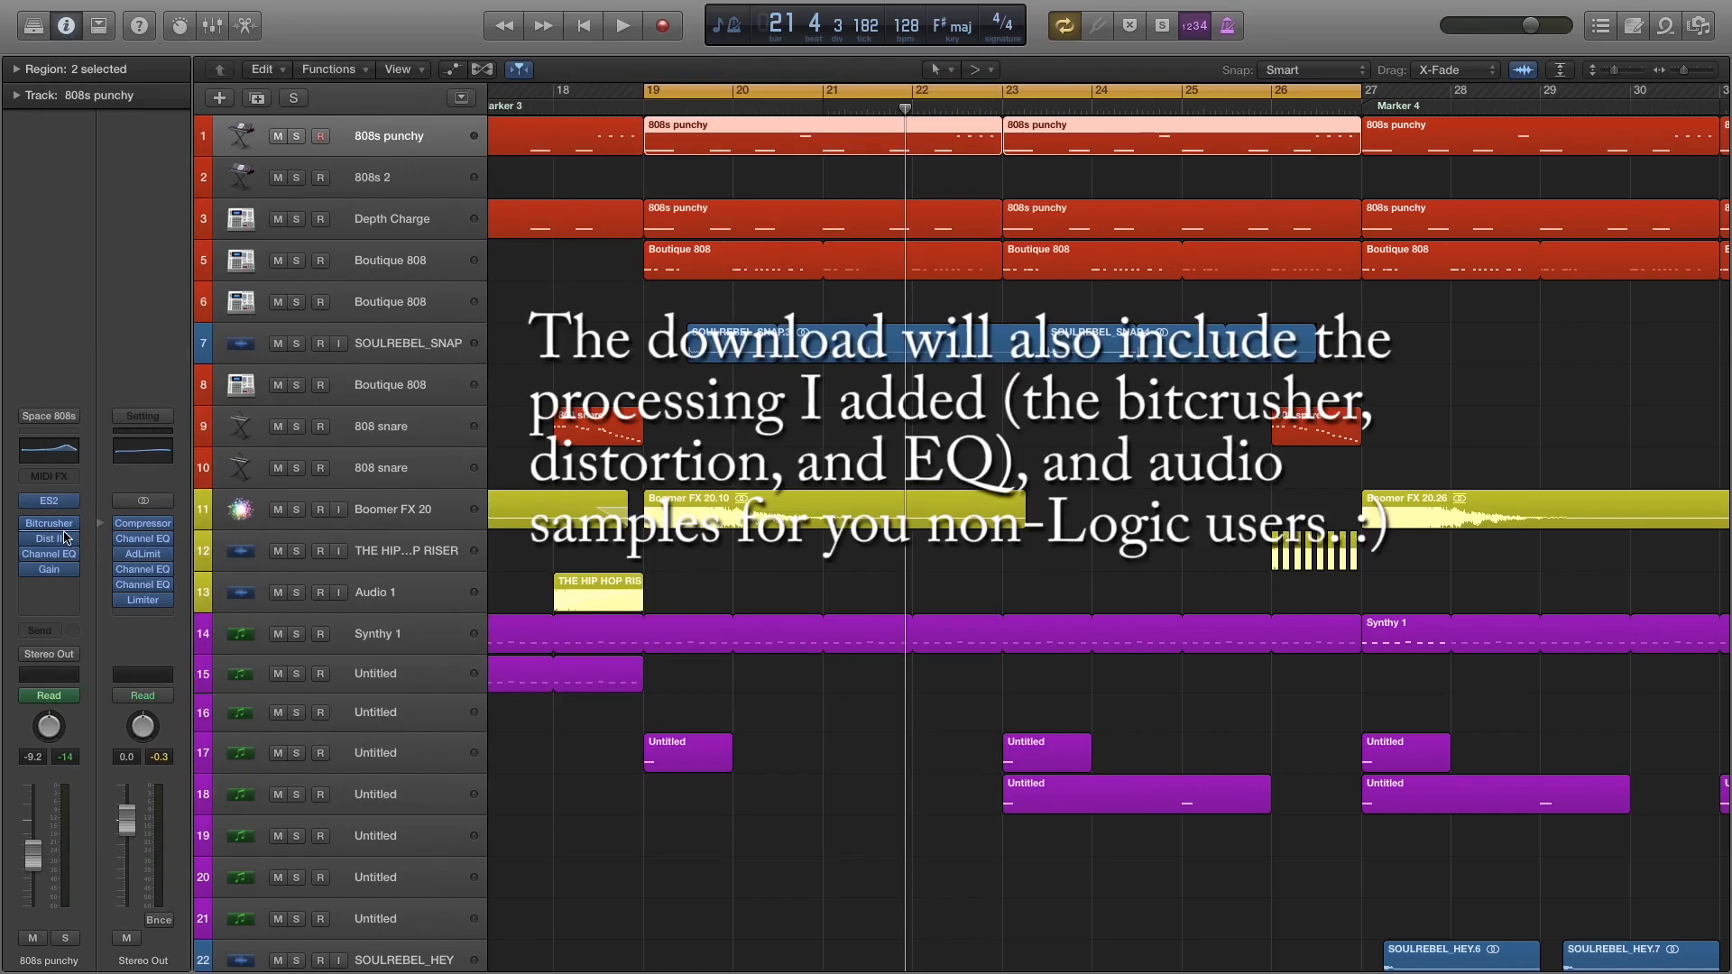
Solo the 808s punchy track, bypass its Bitcrusher, Dist II and Channel EQ inserts, and audition the unprocessed sound.
click(302, 137)
click(747, 288)
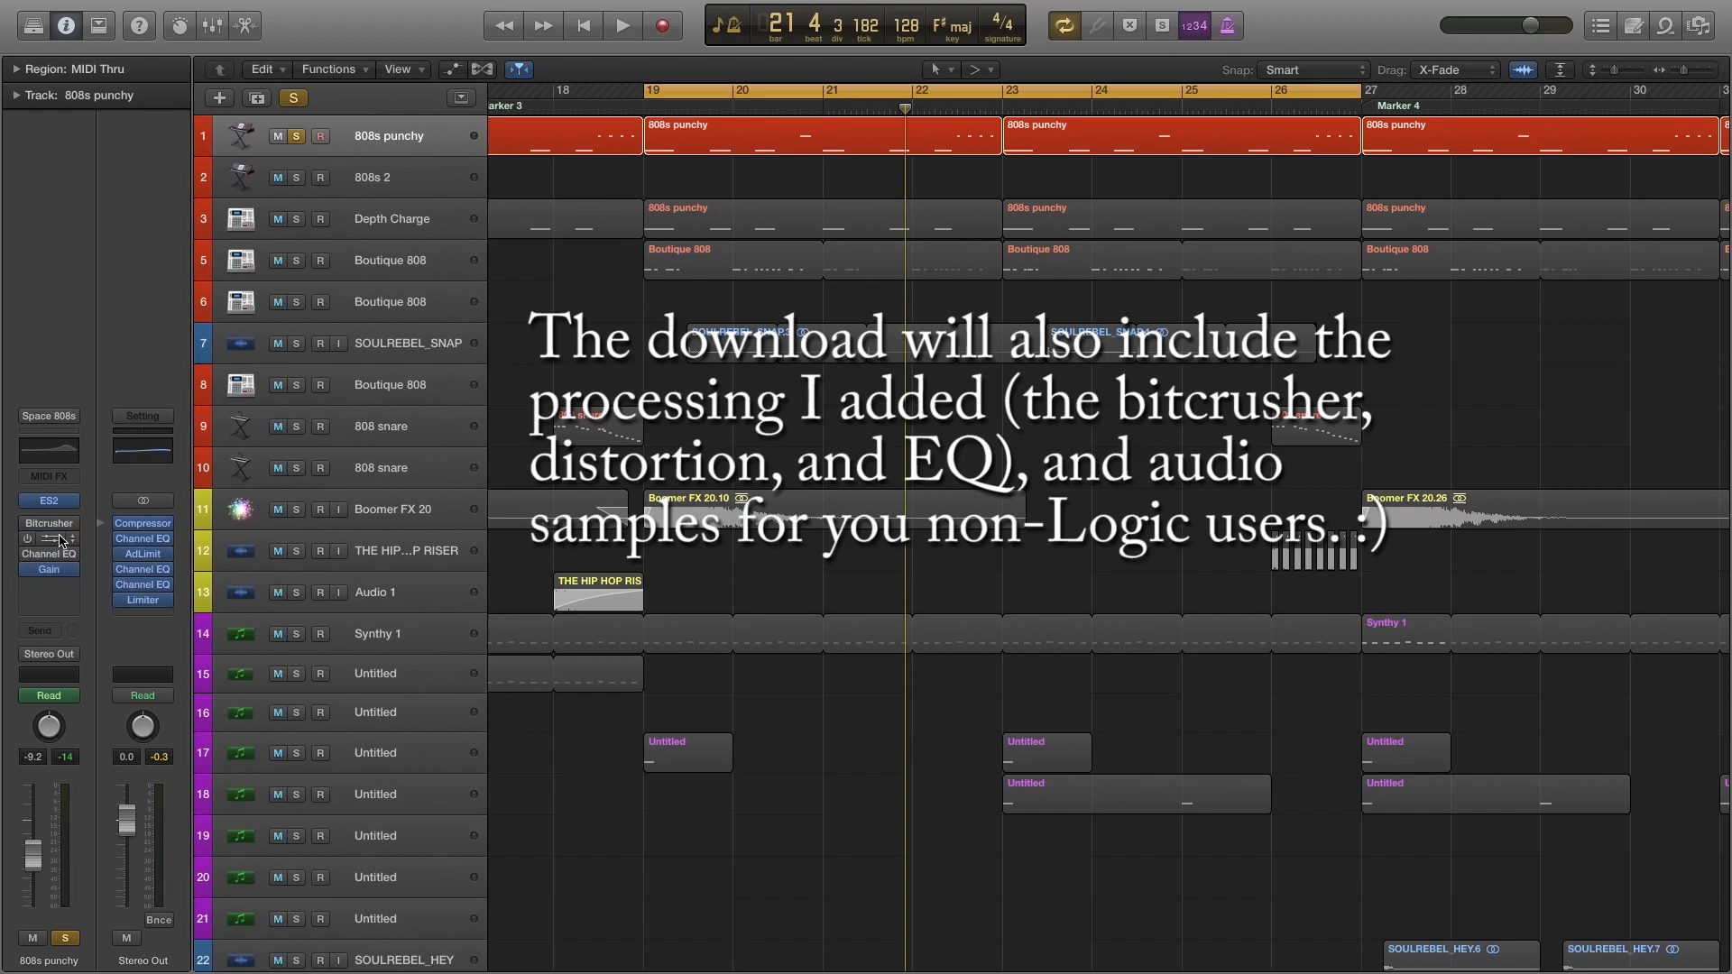
click(404, 141)
key(space)
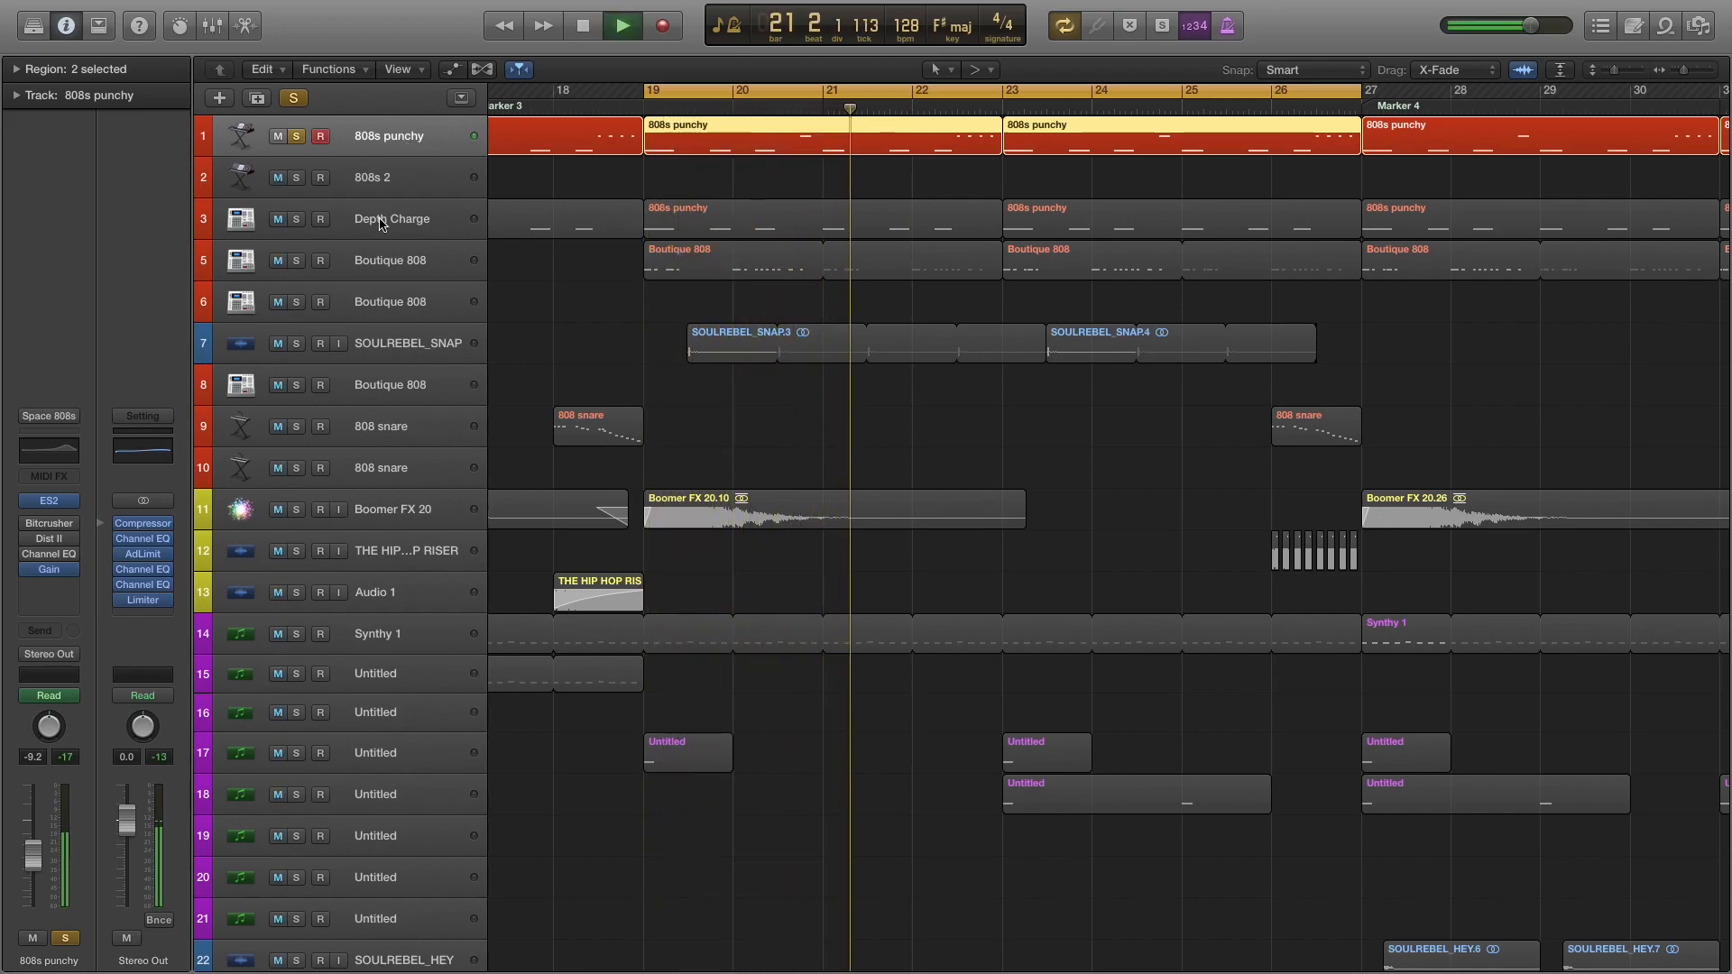
key(space)
Re-enable Bitcrusher, Dist II and Channel EQ on the 808s punchy track one by one while auditioning the processed 808.
mouse_move(27, 529)
mouse_move(59, 501)
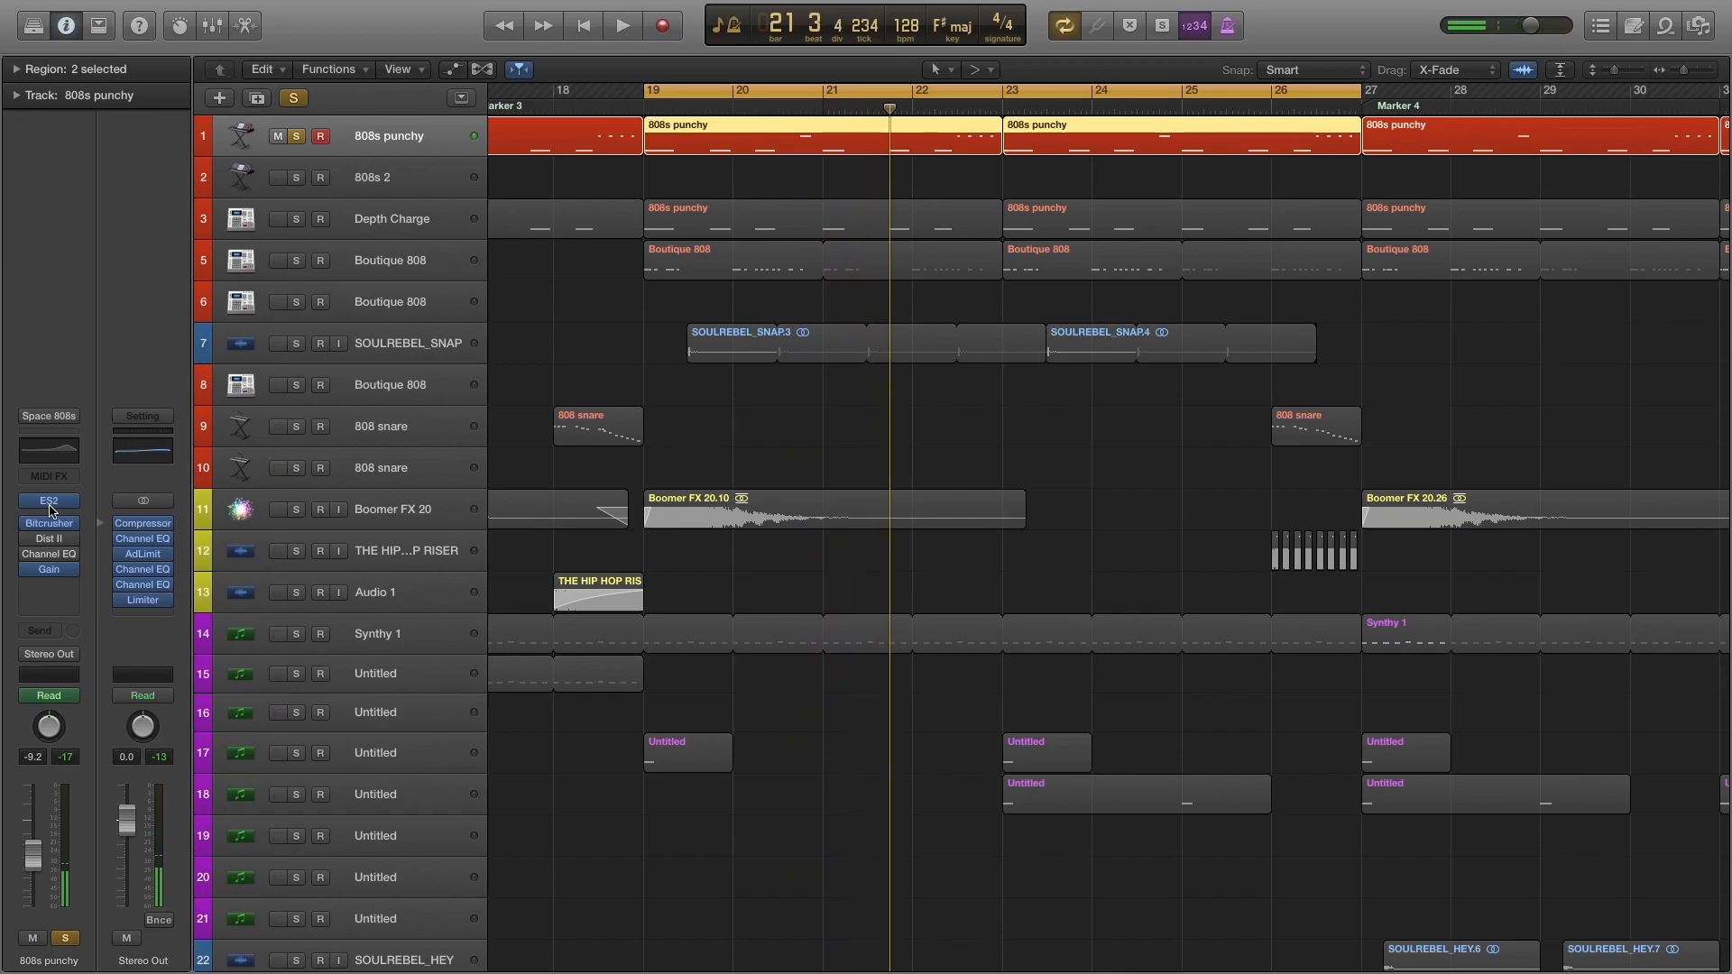
key(space)
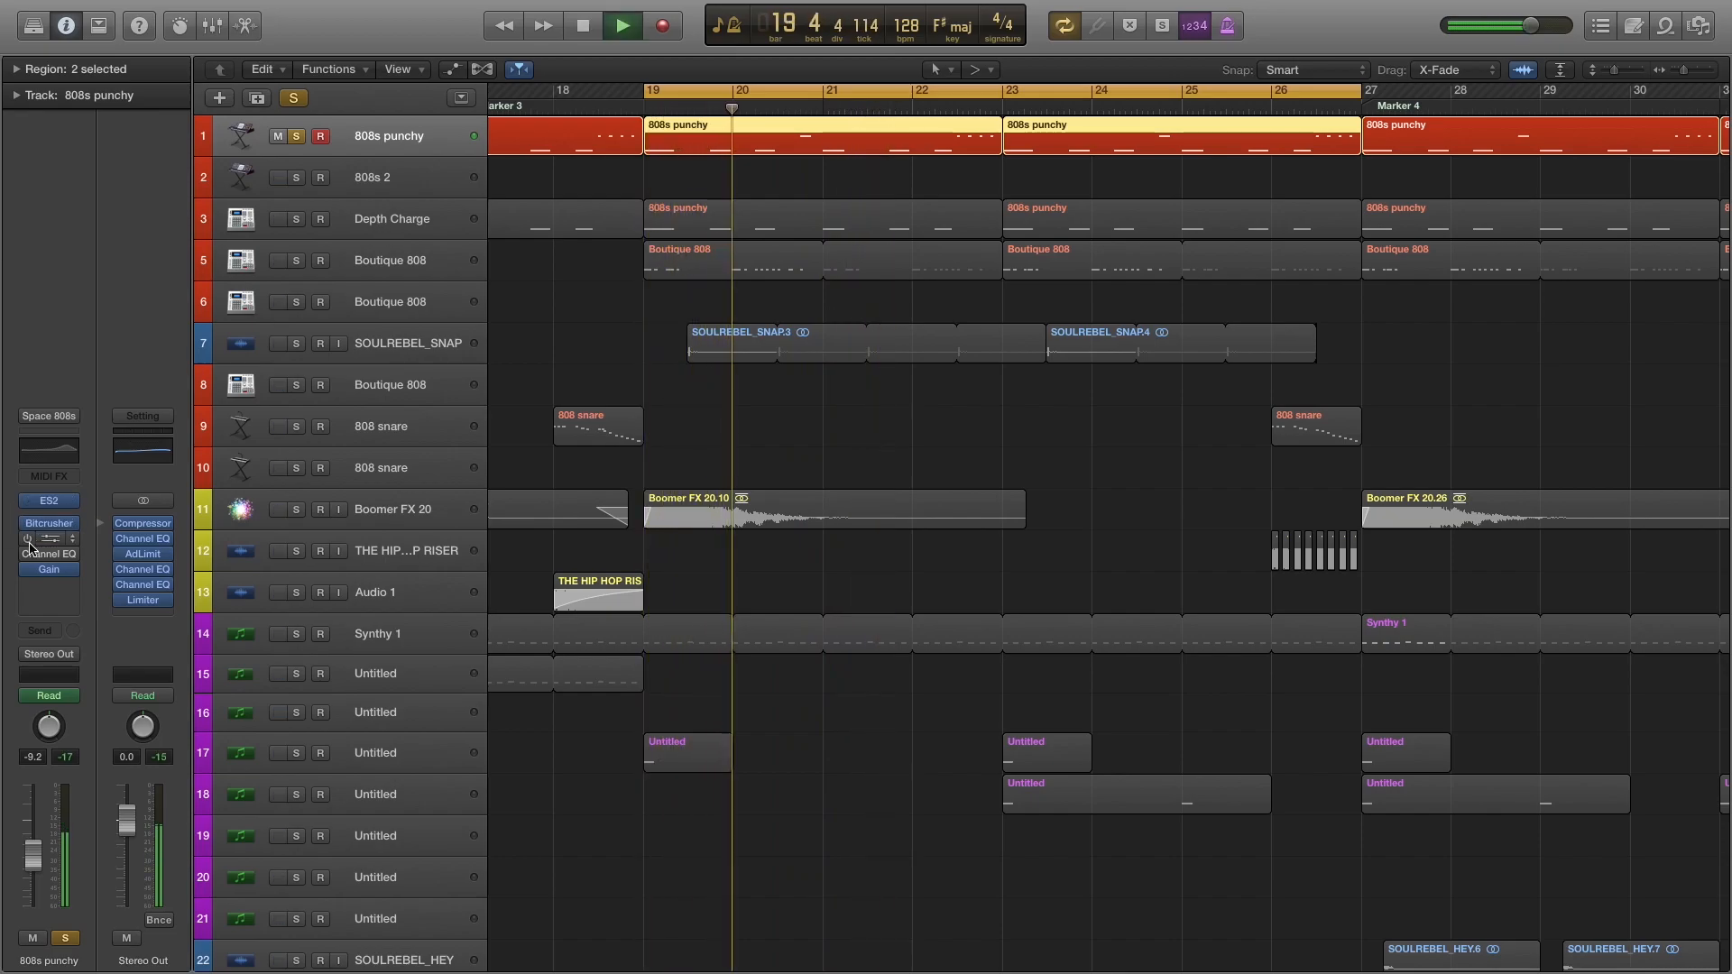
click(28, 540)
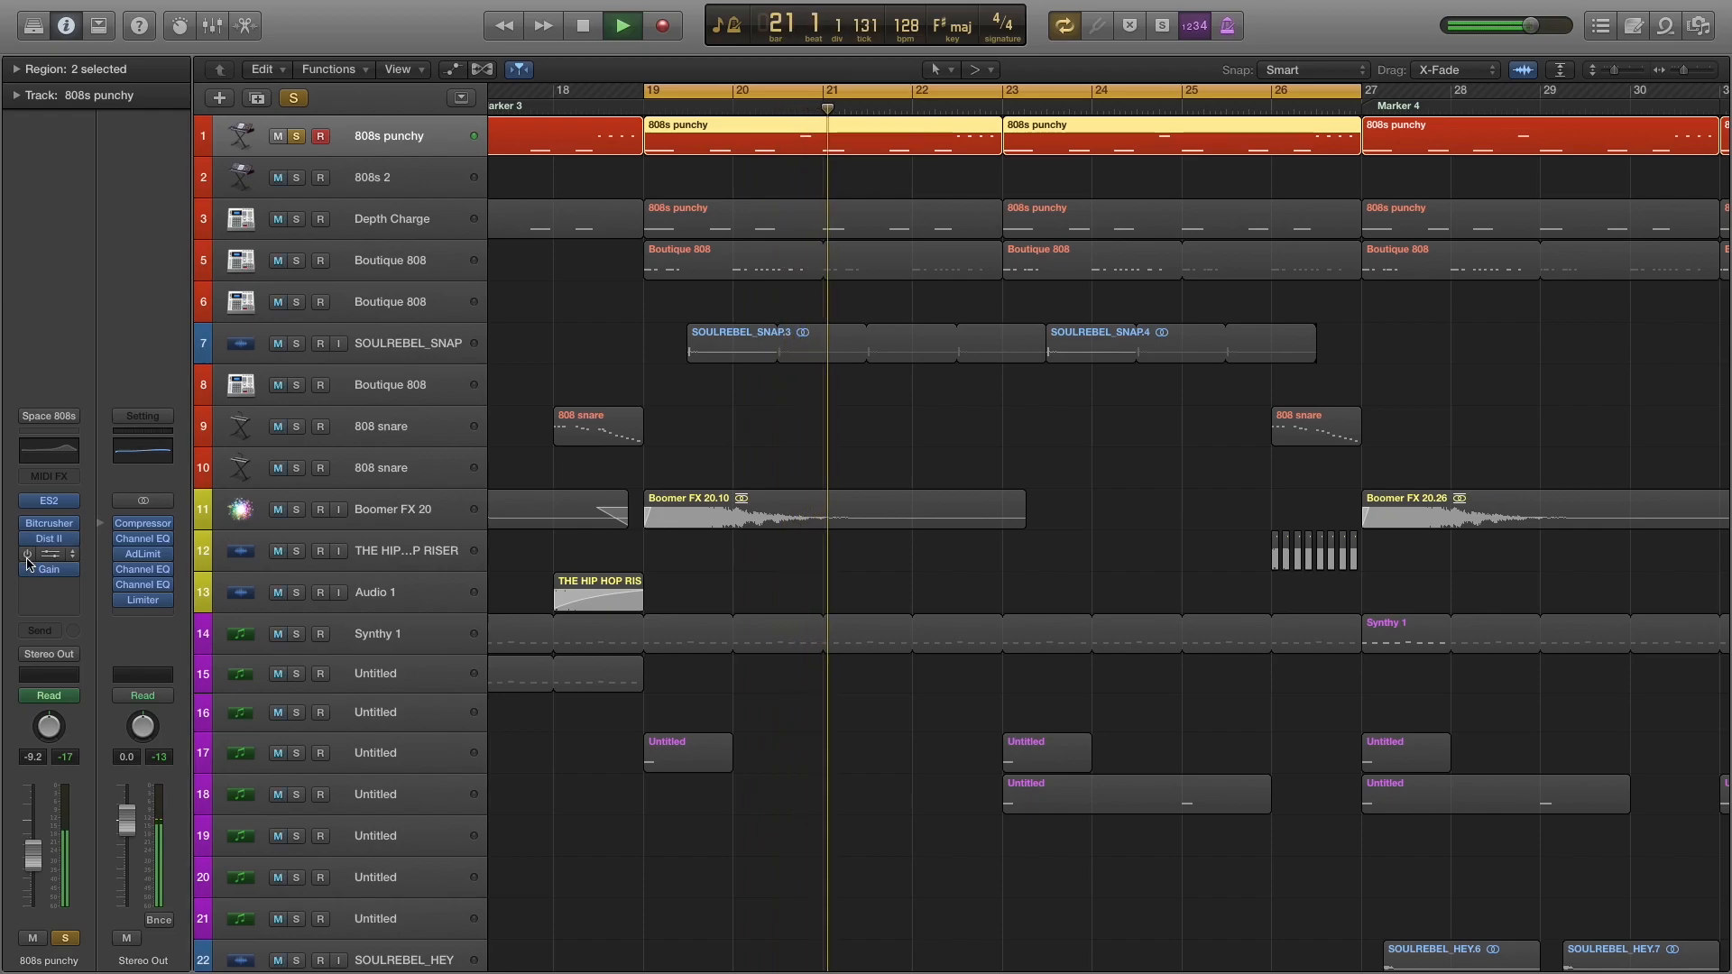
mouse_move(30, 556)
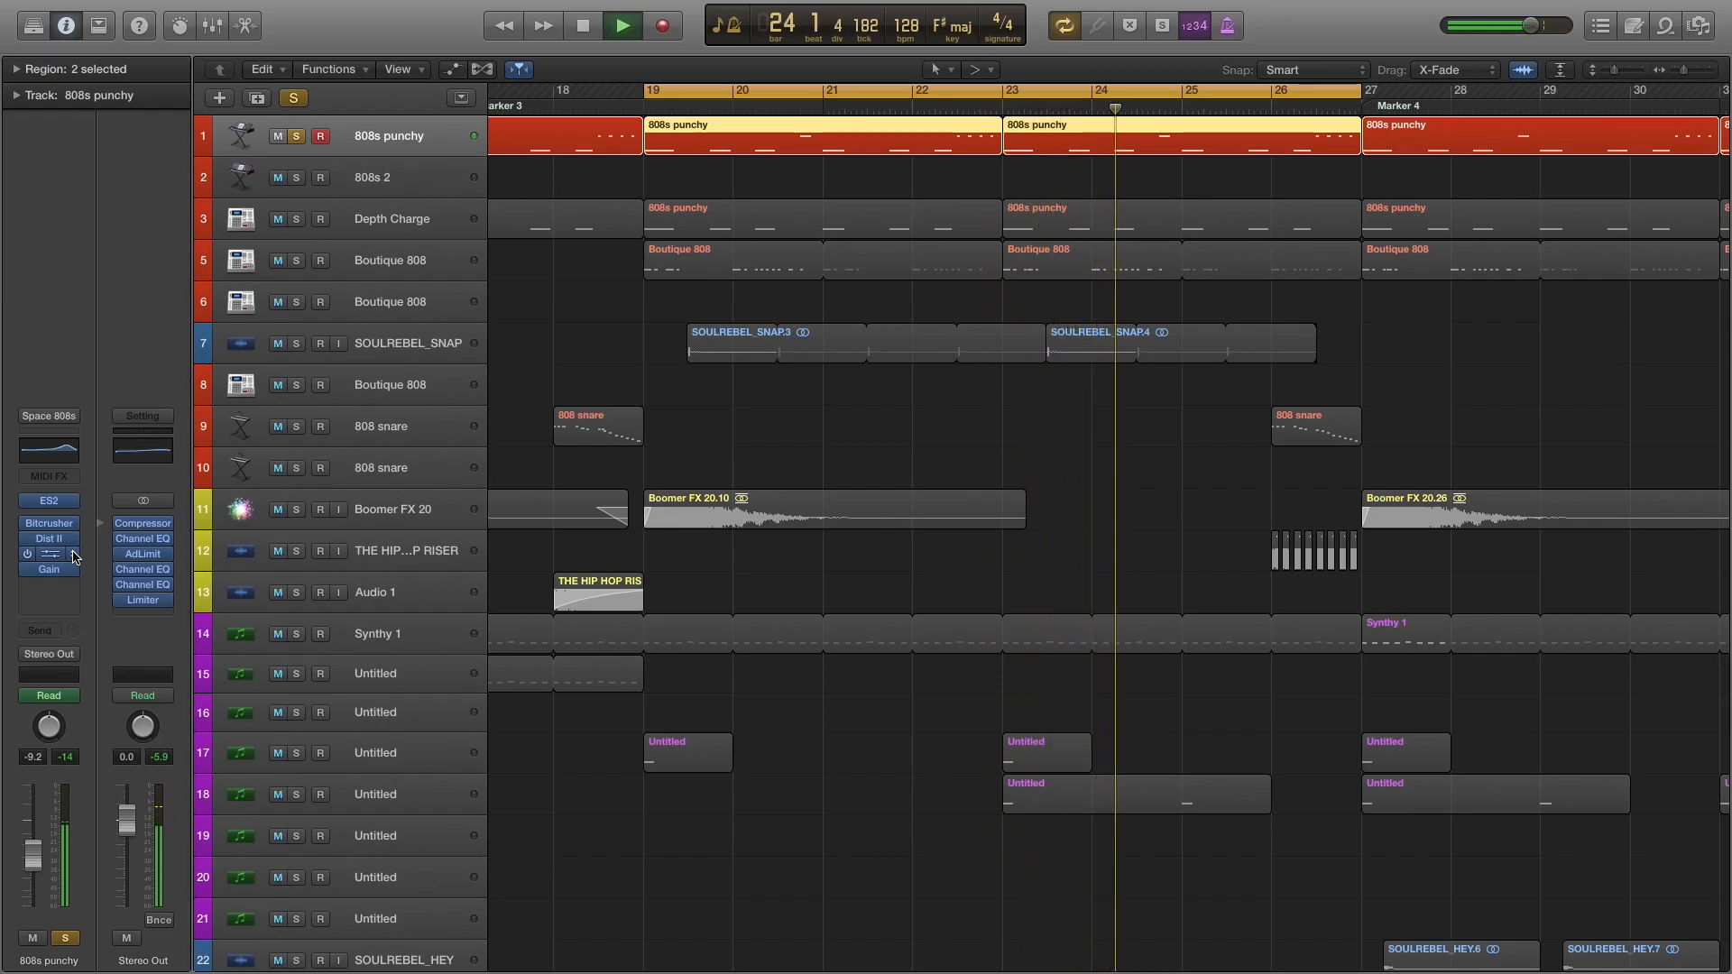
key(space)
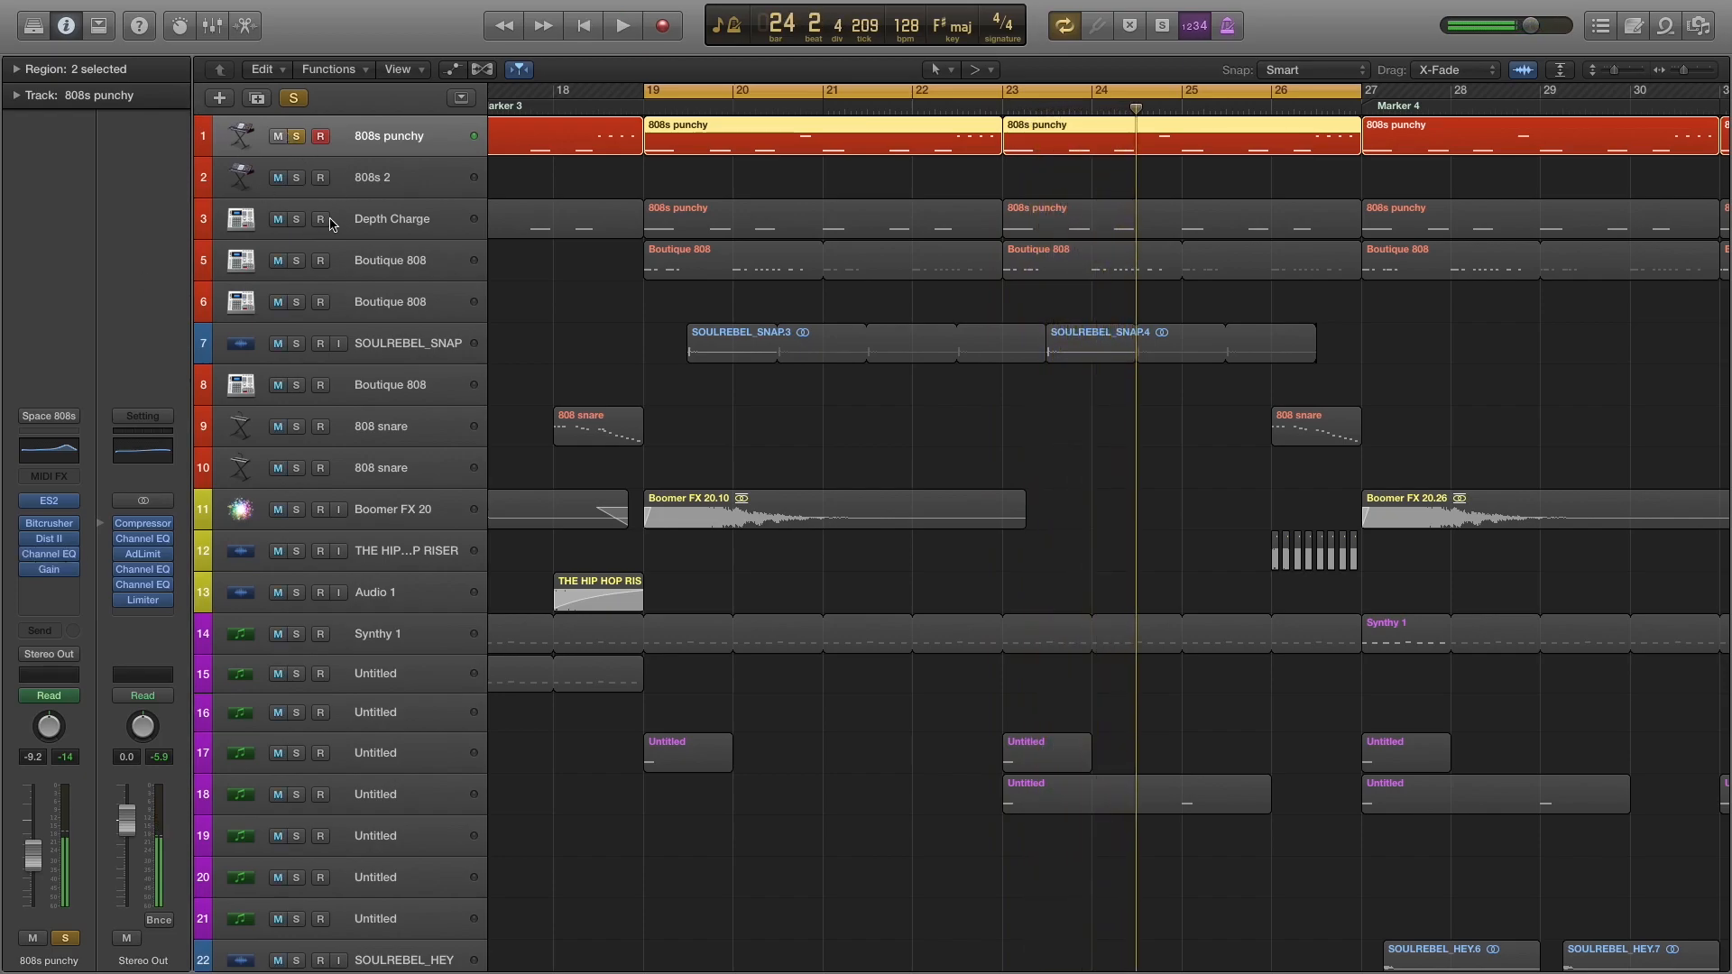
Unsolo 808s punchy, solo the Depth Charge track, and play it on its own.
click(339, 223)
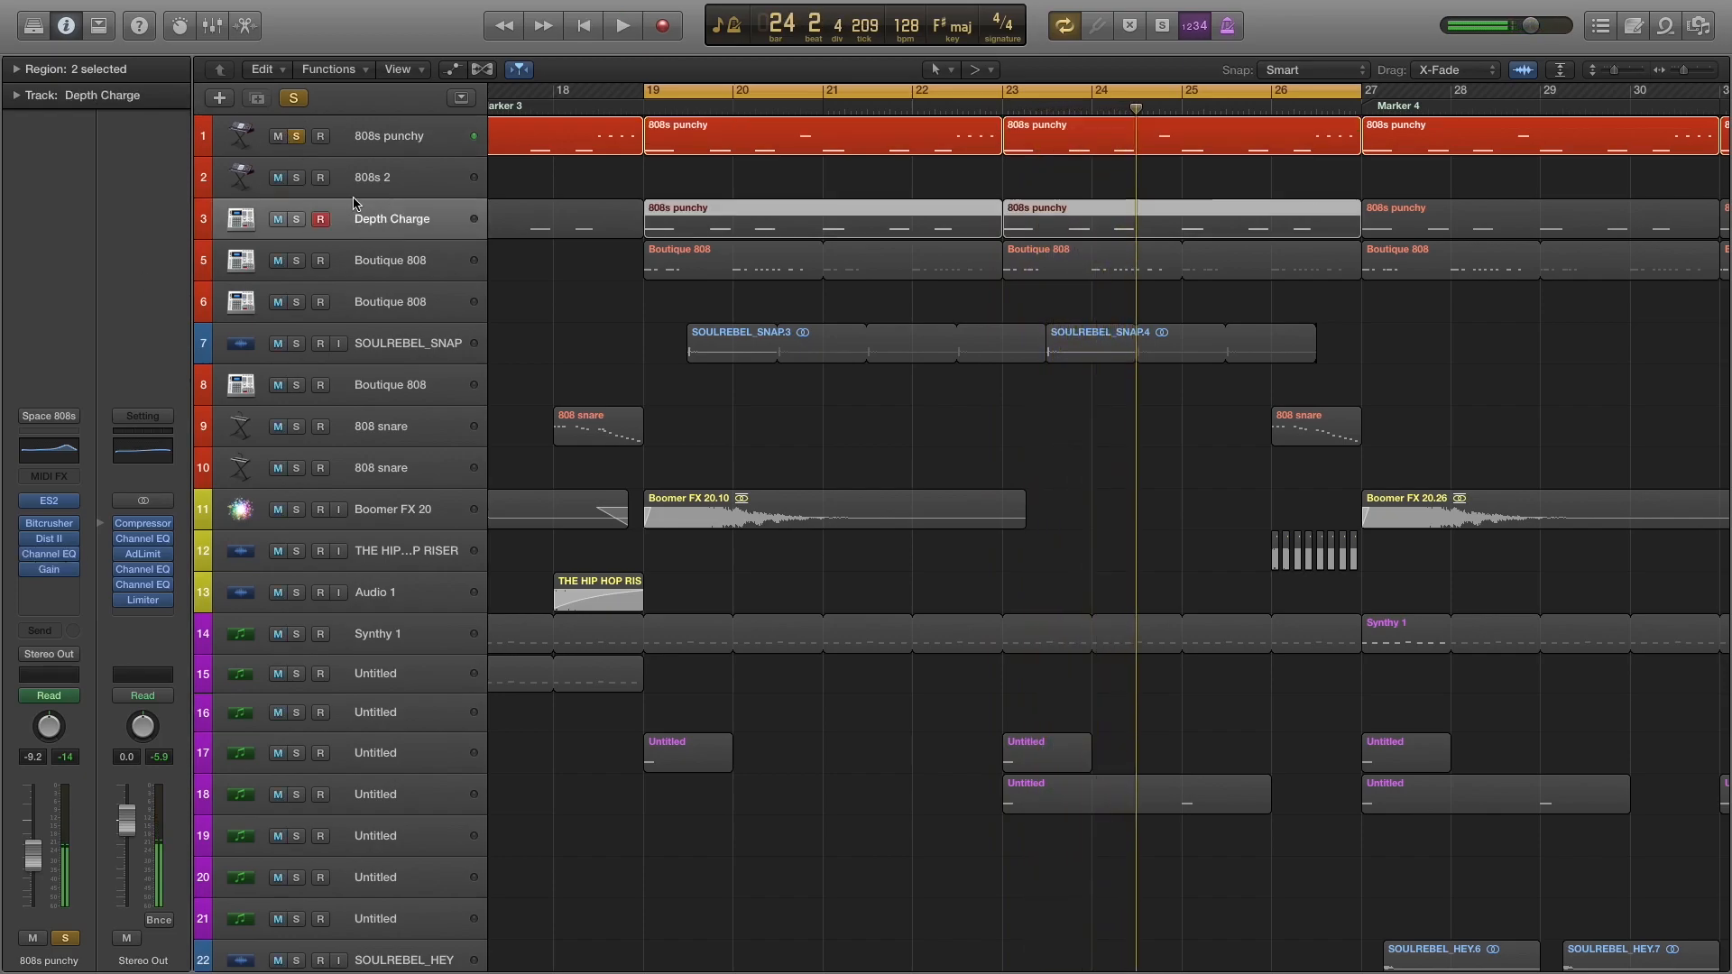
click(297, 220)
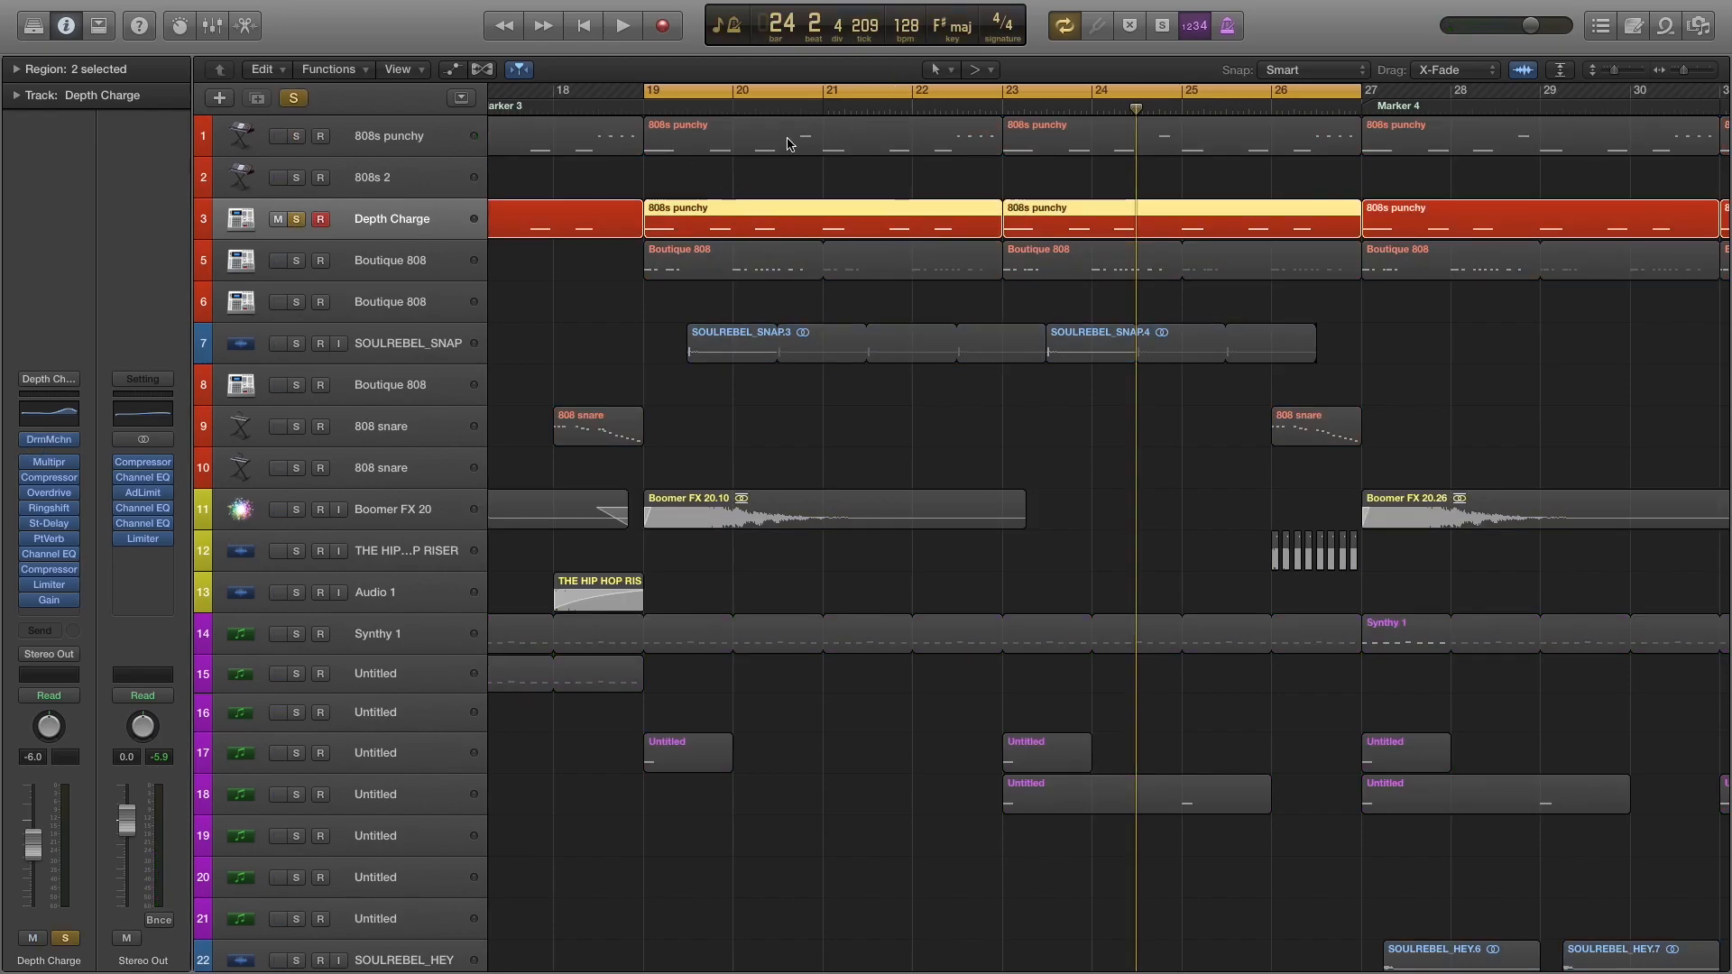
key(space)
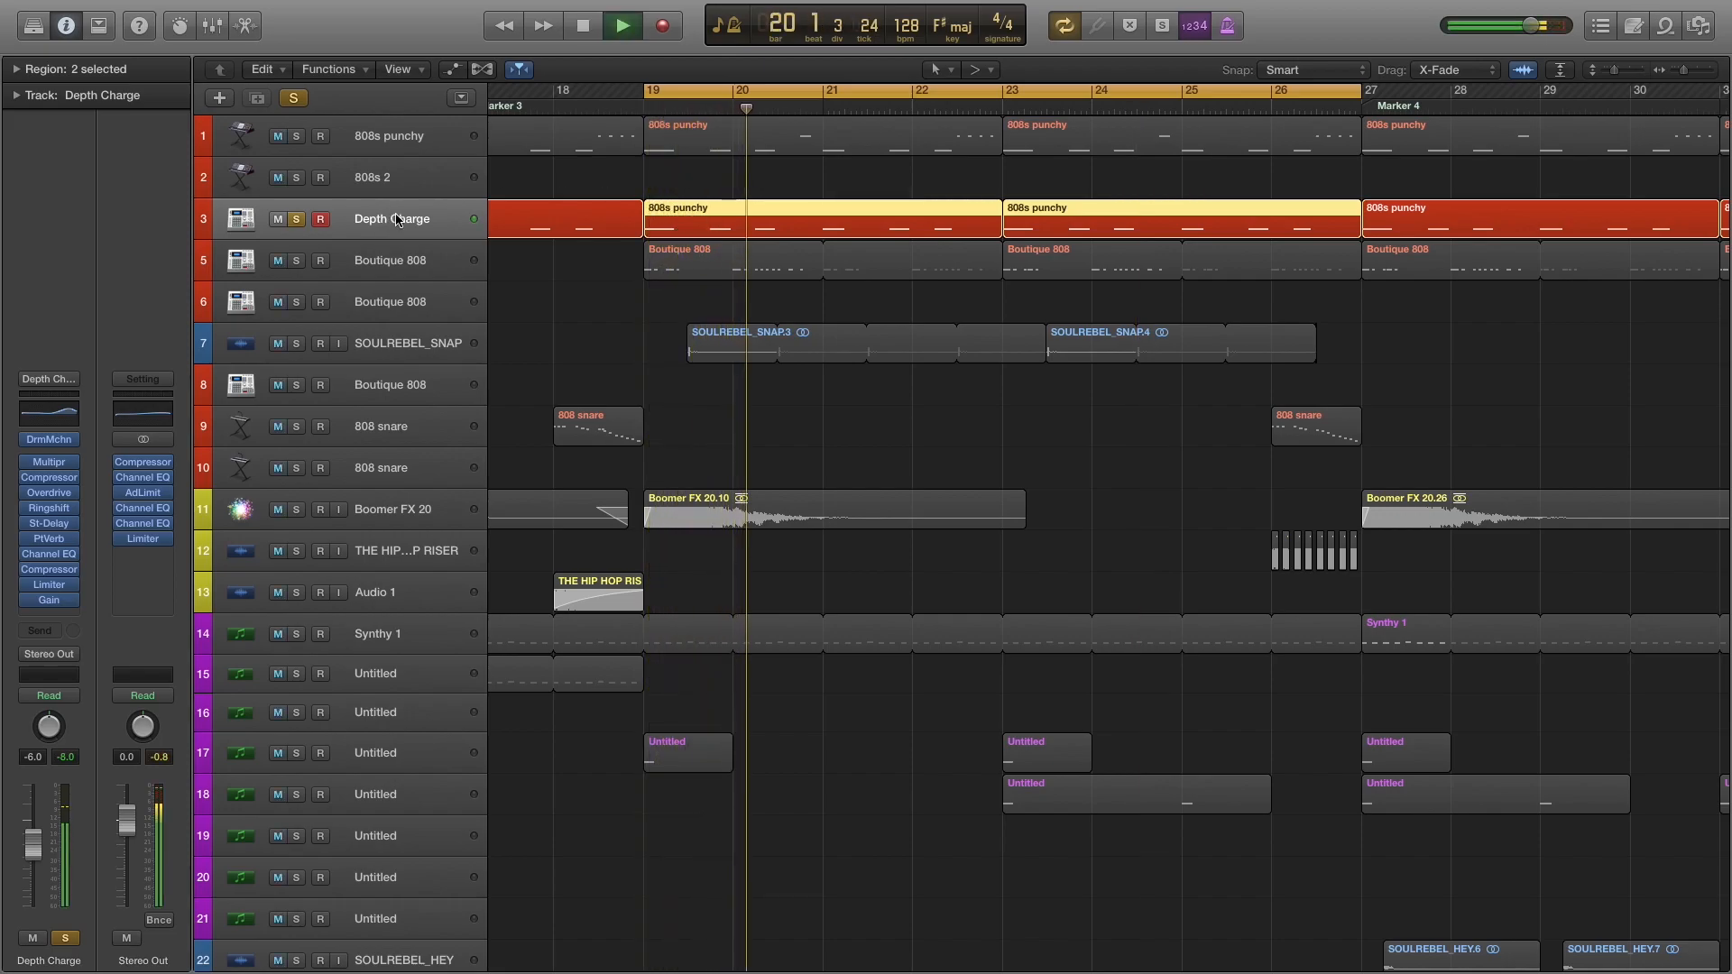
key(space)
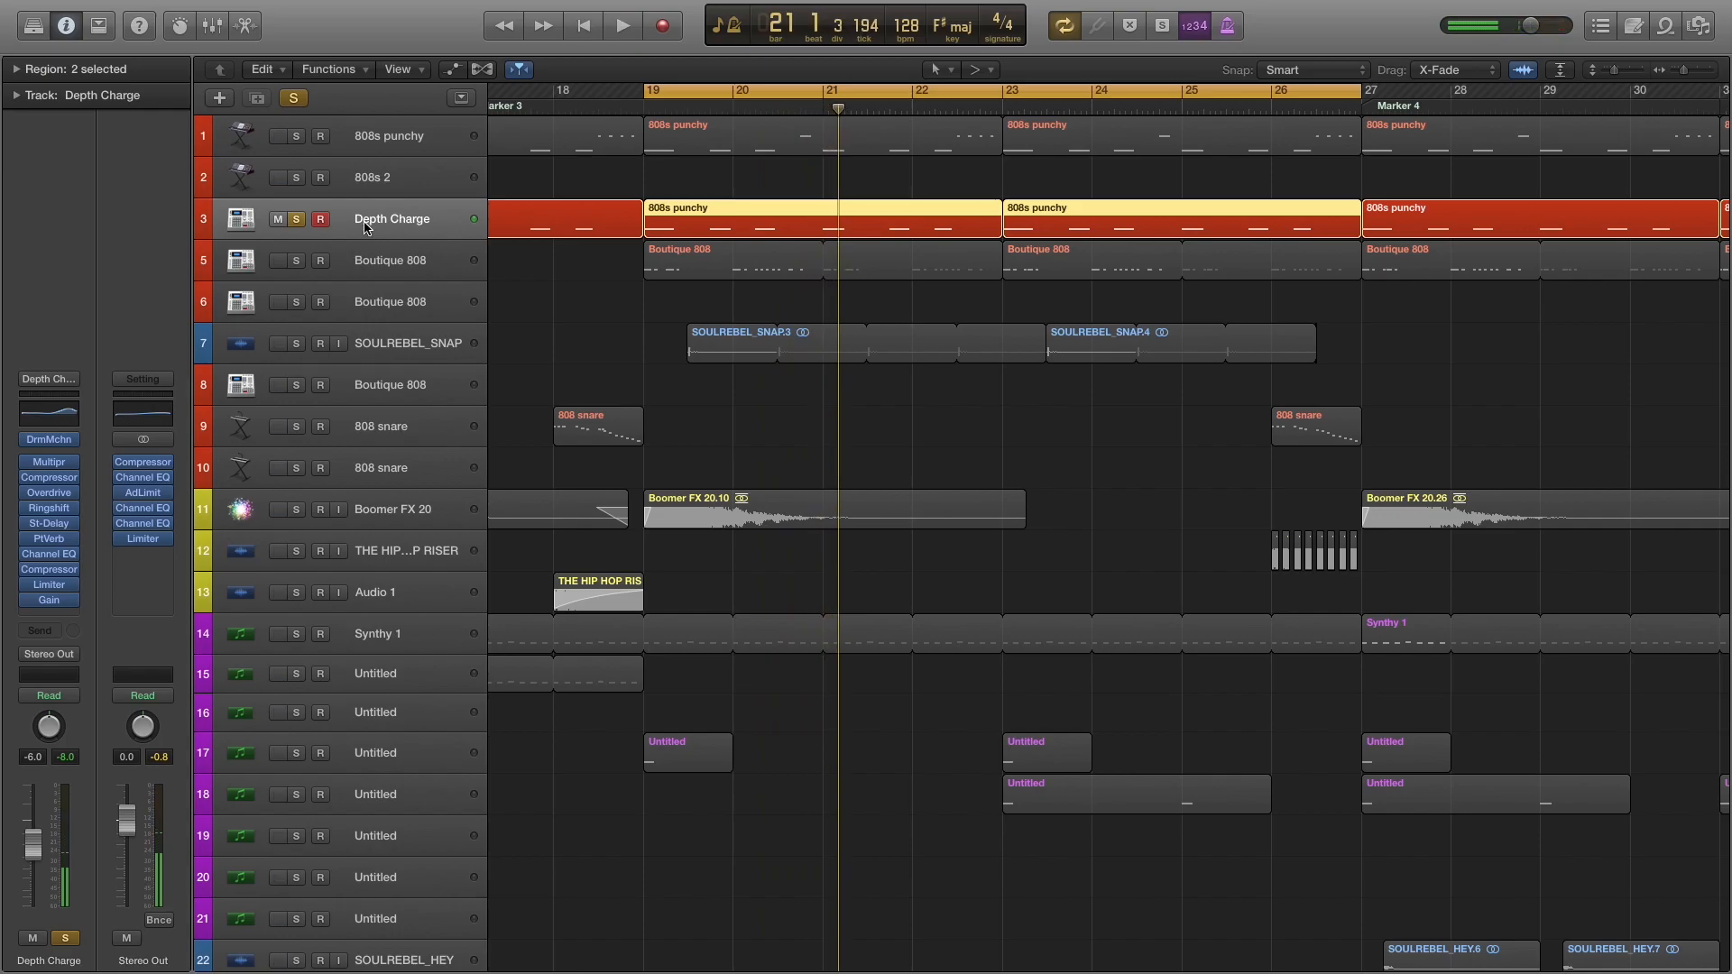
Solo 808s punchy together with Depth Charge and compare playback with Depth Charge's solo switched off and back on.
click(383, 140)
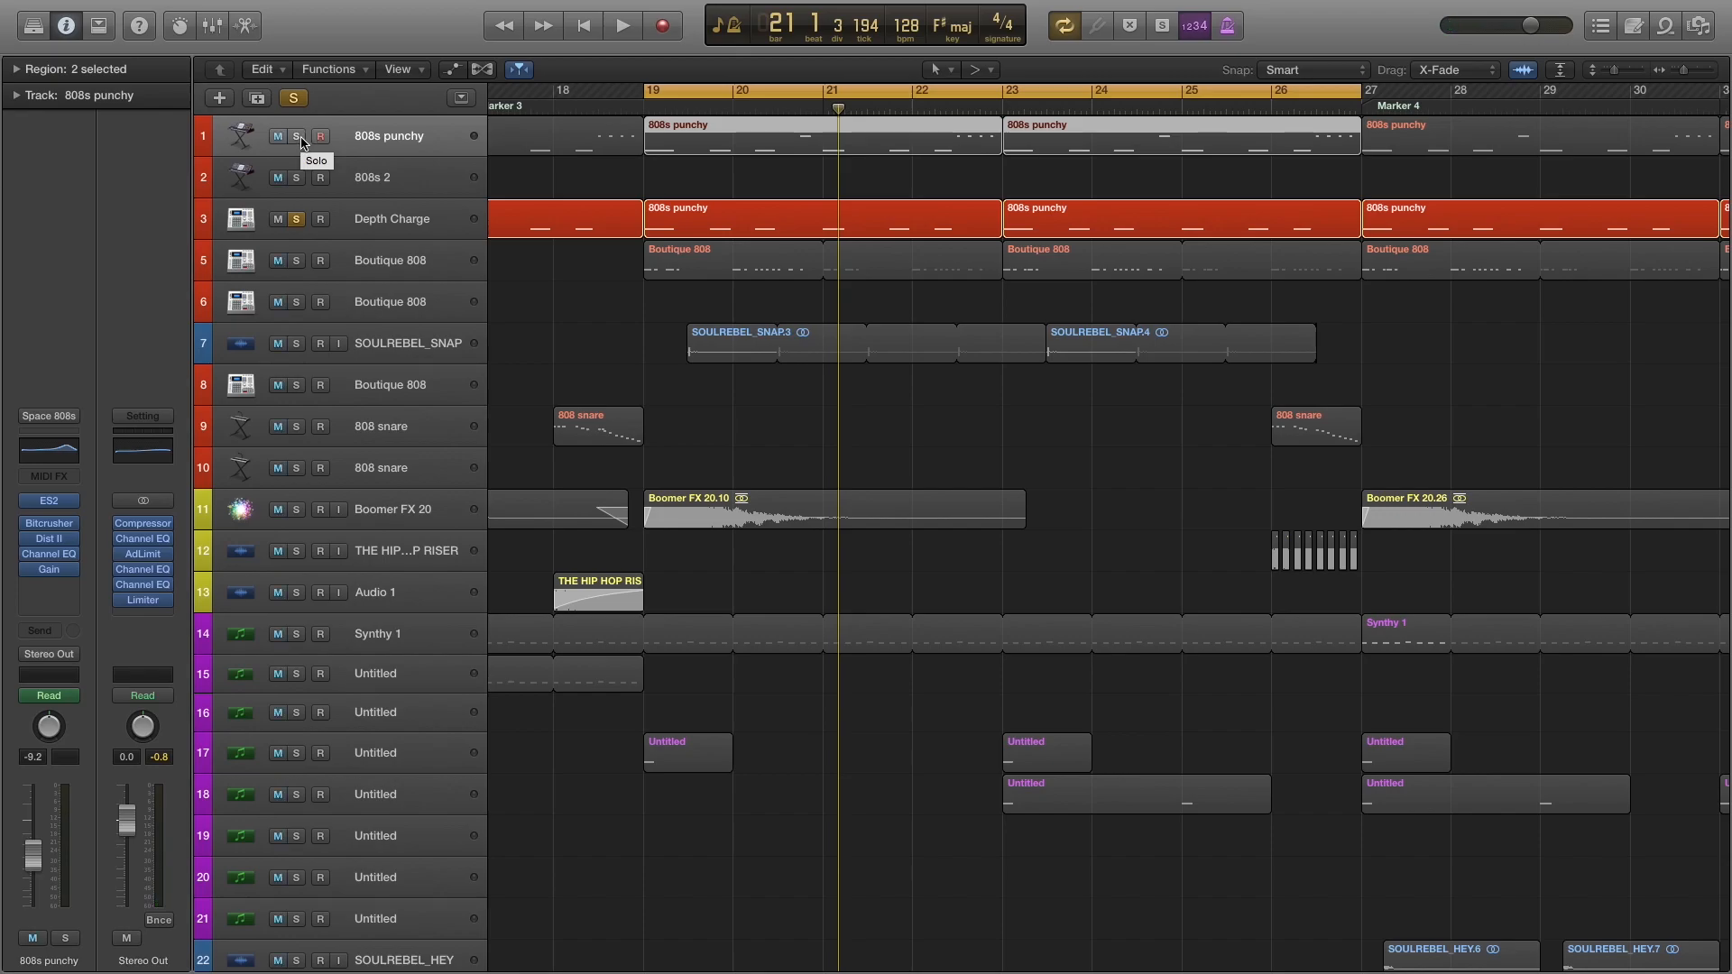
click(298, 137)
key(space)
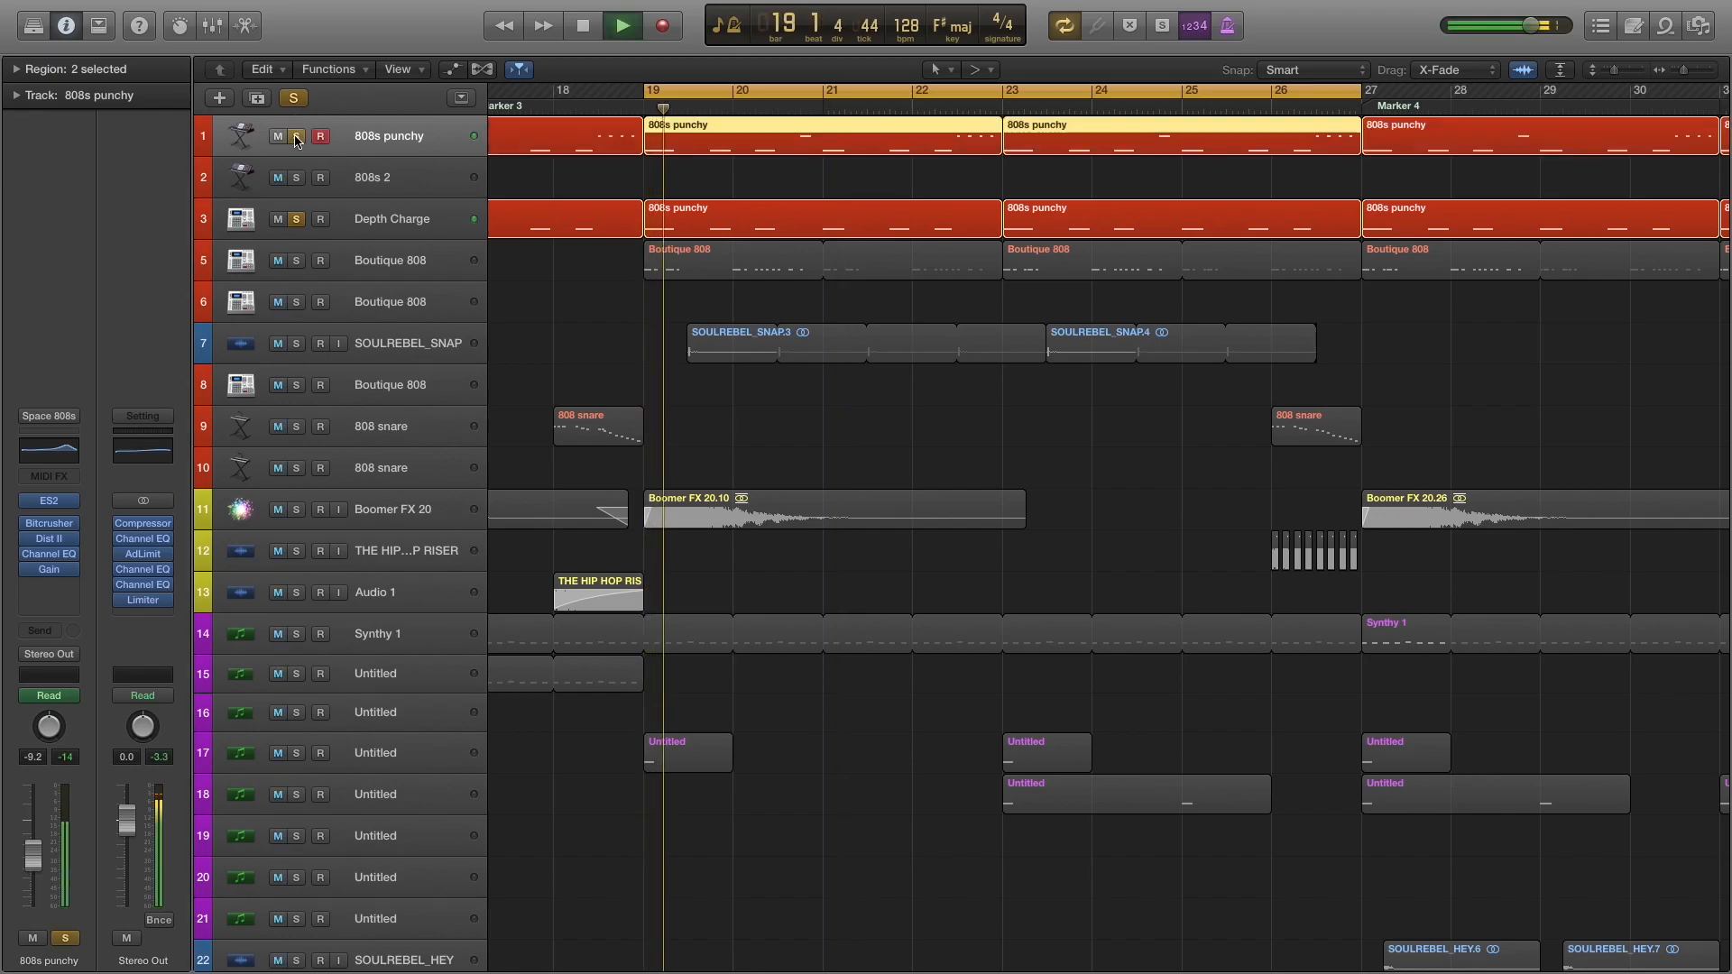
click(297, 220)
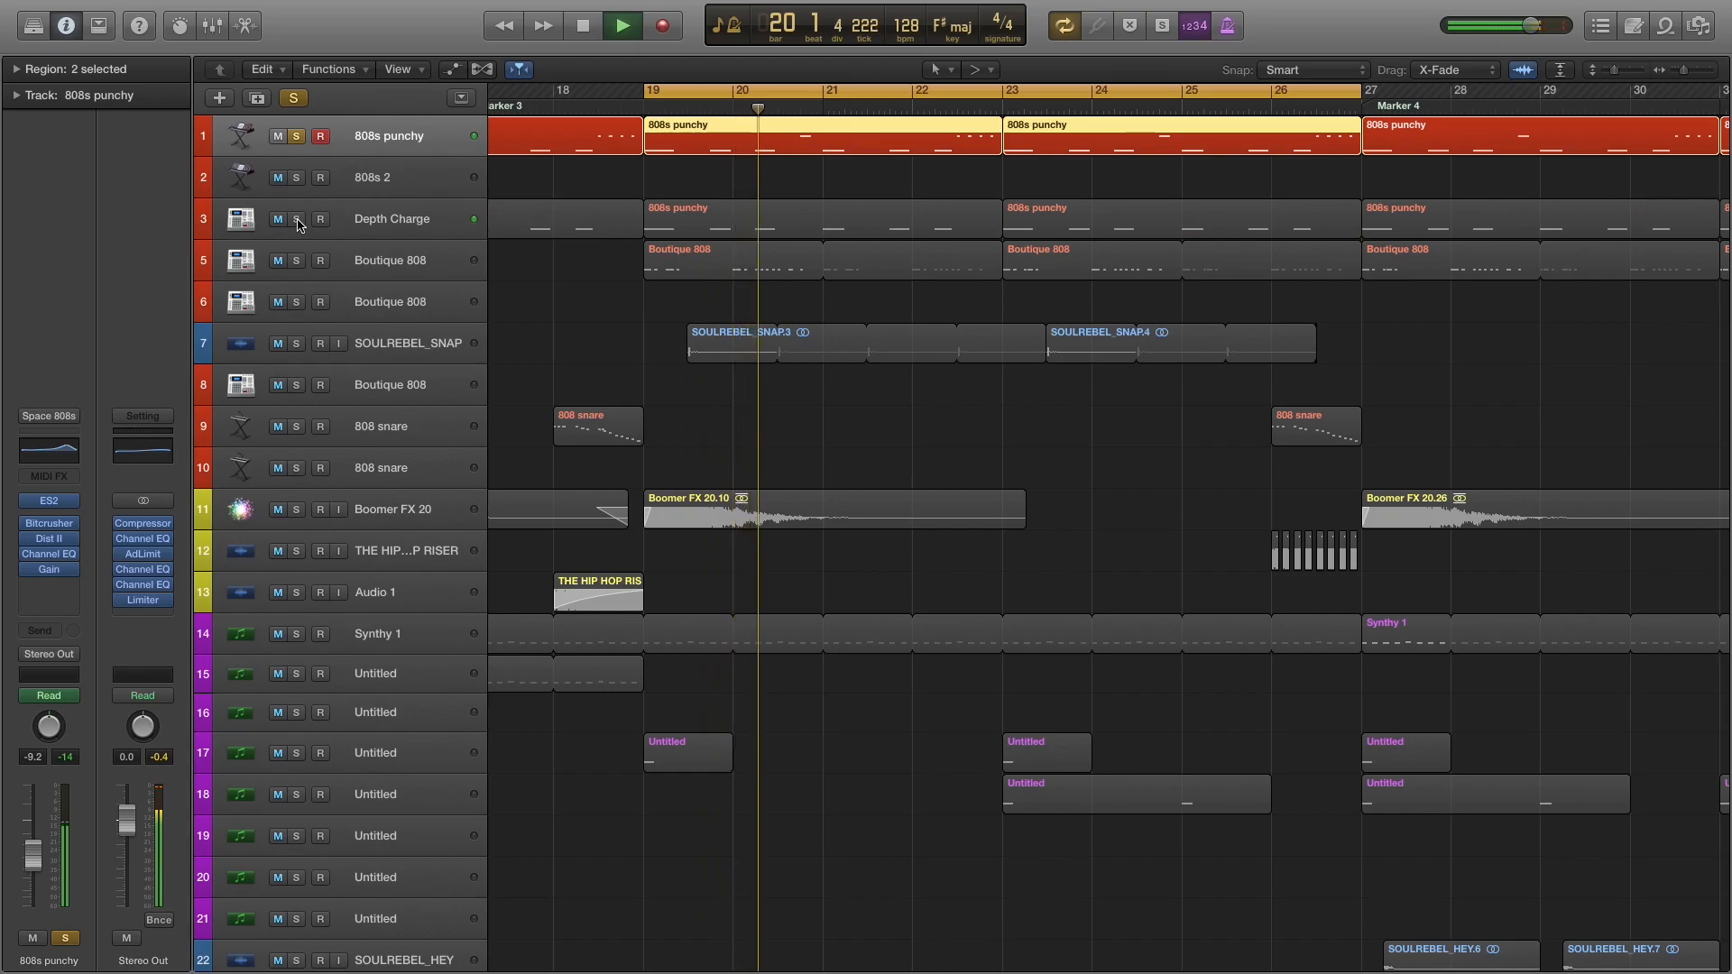
click(298, 223)
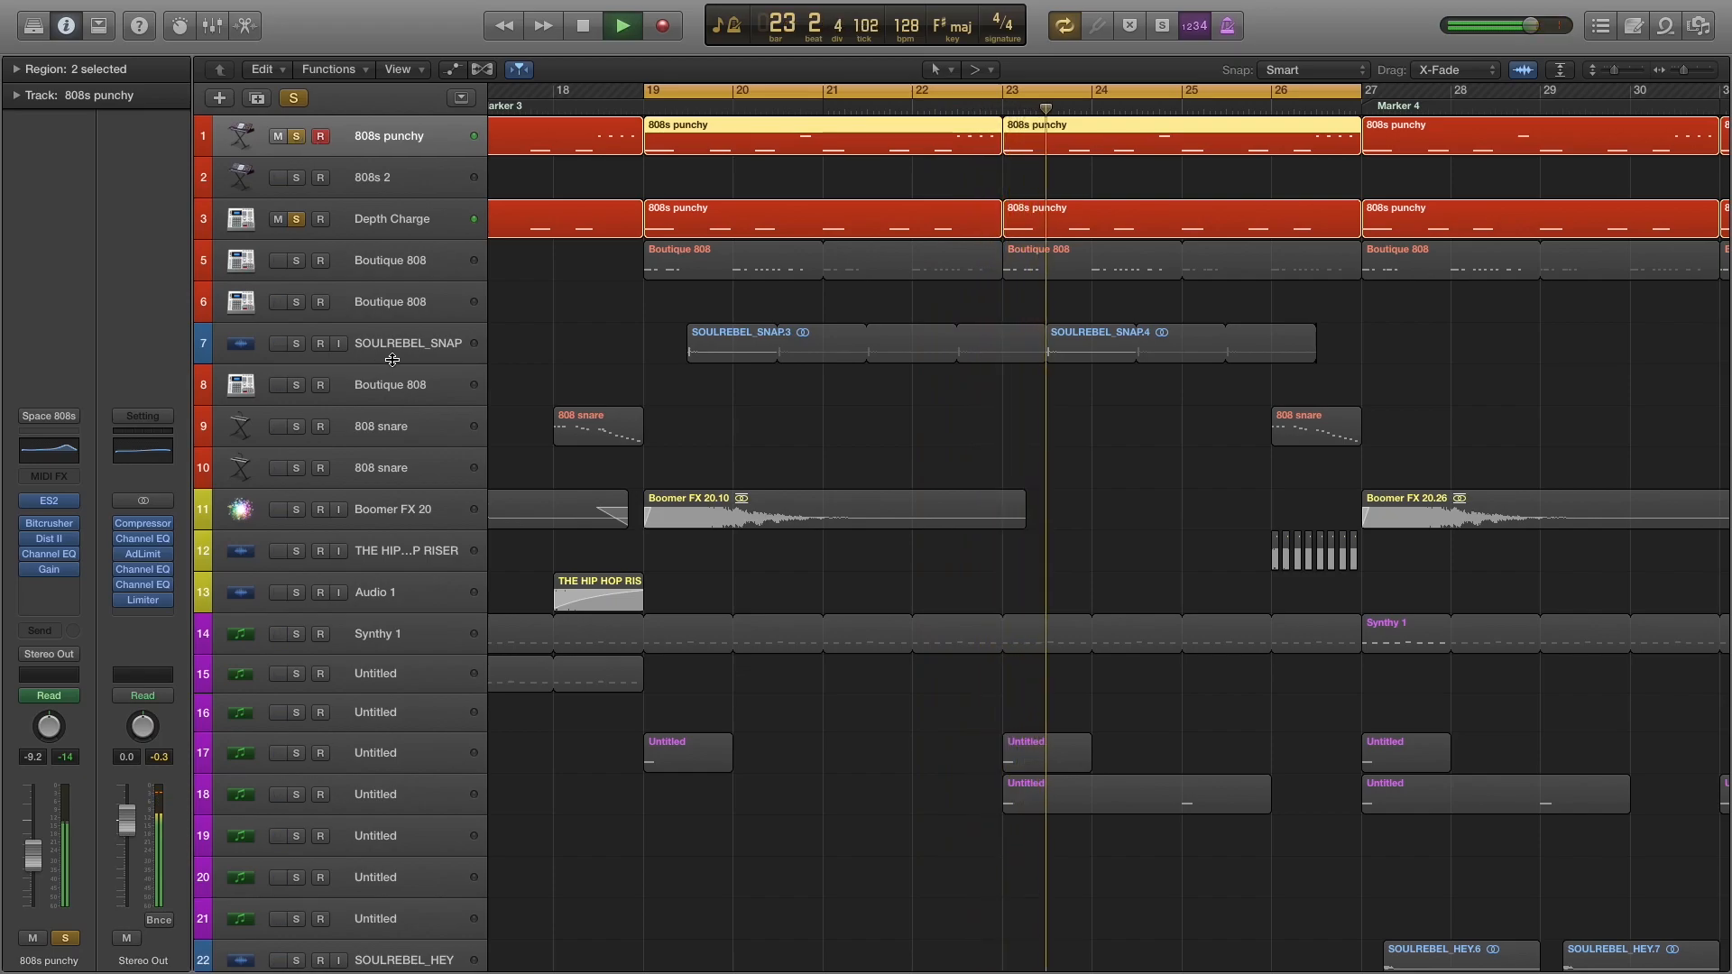
key(space)
Add the SOULREBEL_SNAP track to the soloed tracks and audition it with the 808s.
click(299, 348)
key(space)
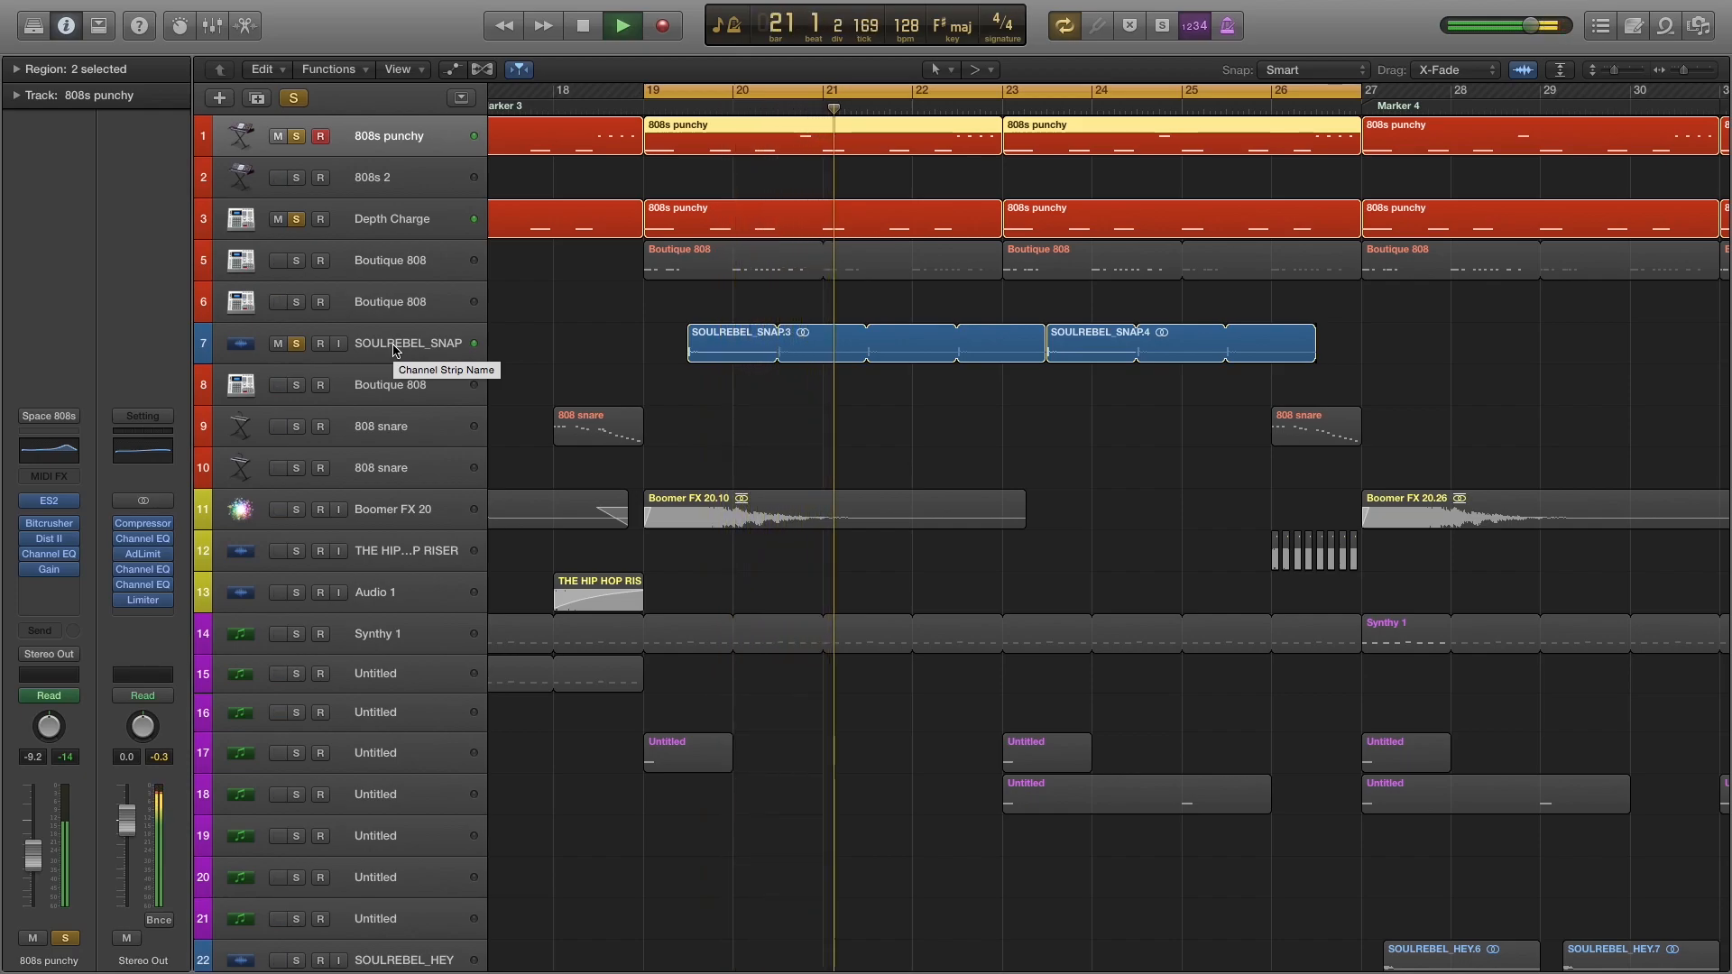
key(space)
Examine the Channel EQ settings on the SOULREBEL_SNAP track and close the plug-in window.
click(368, 343)
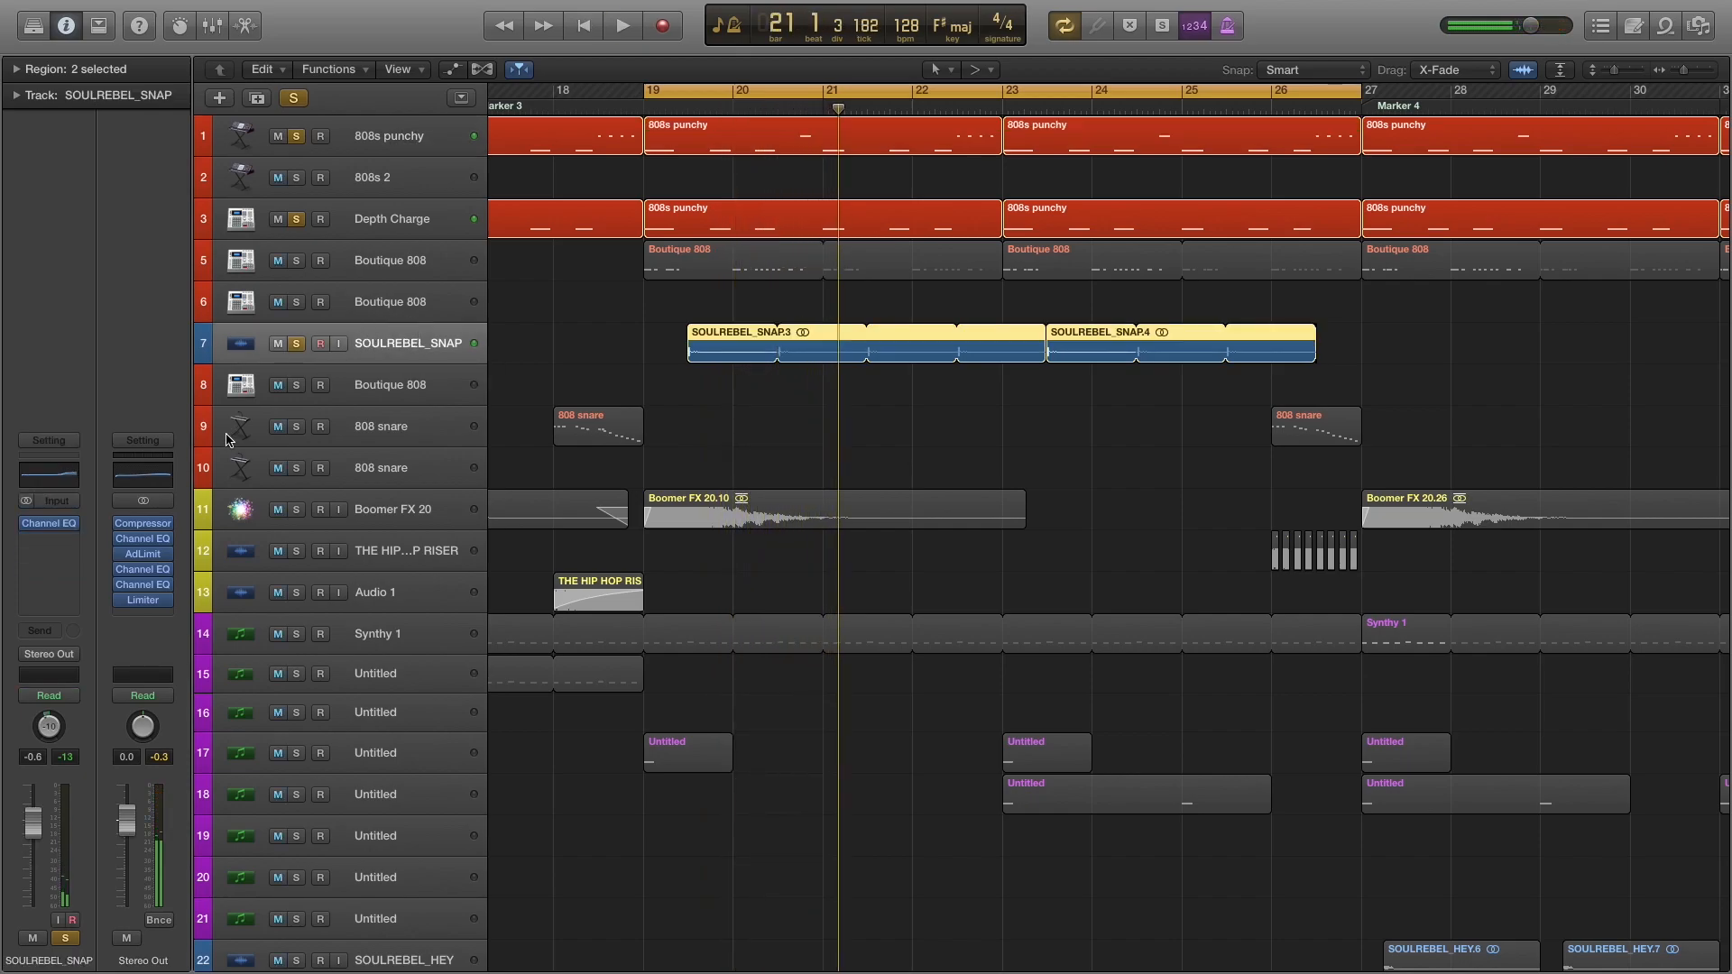
click(56, 527)
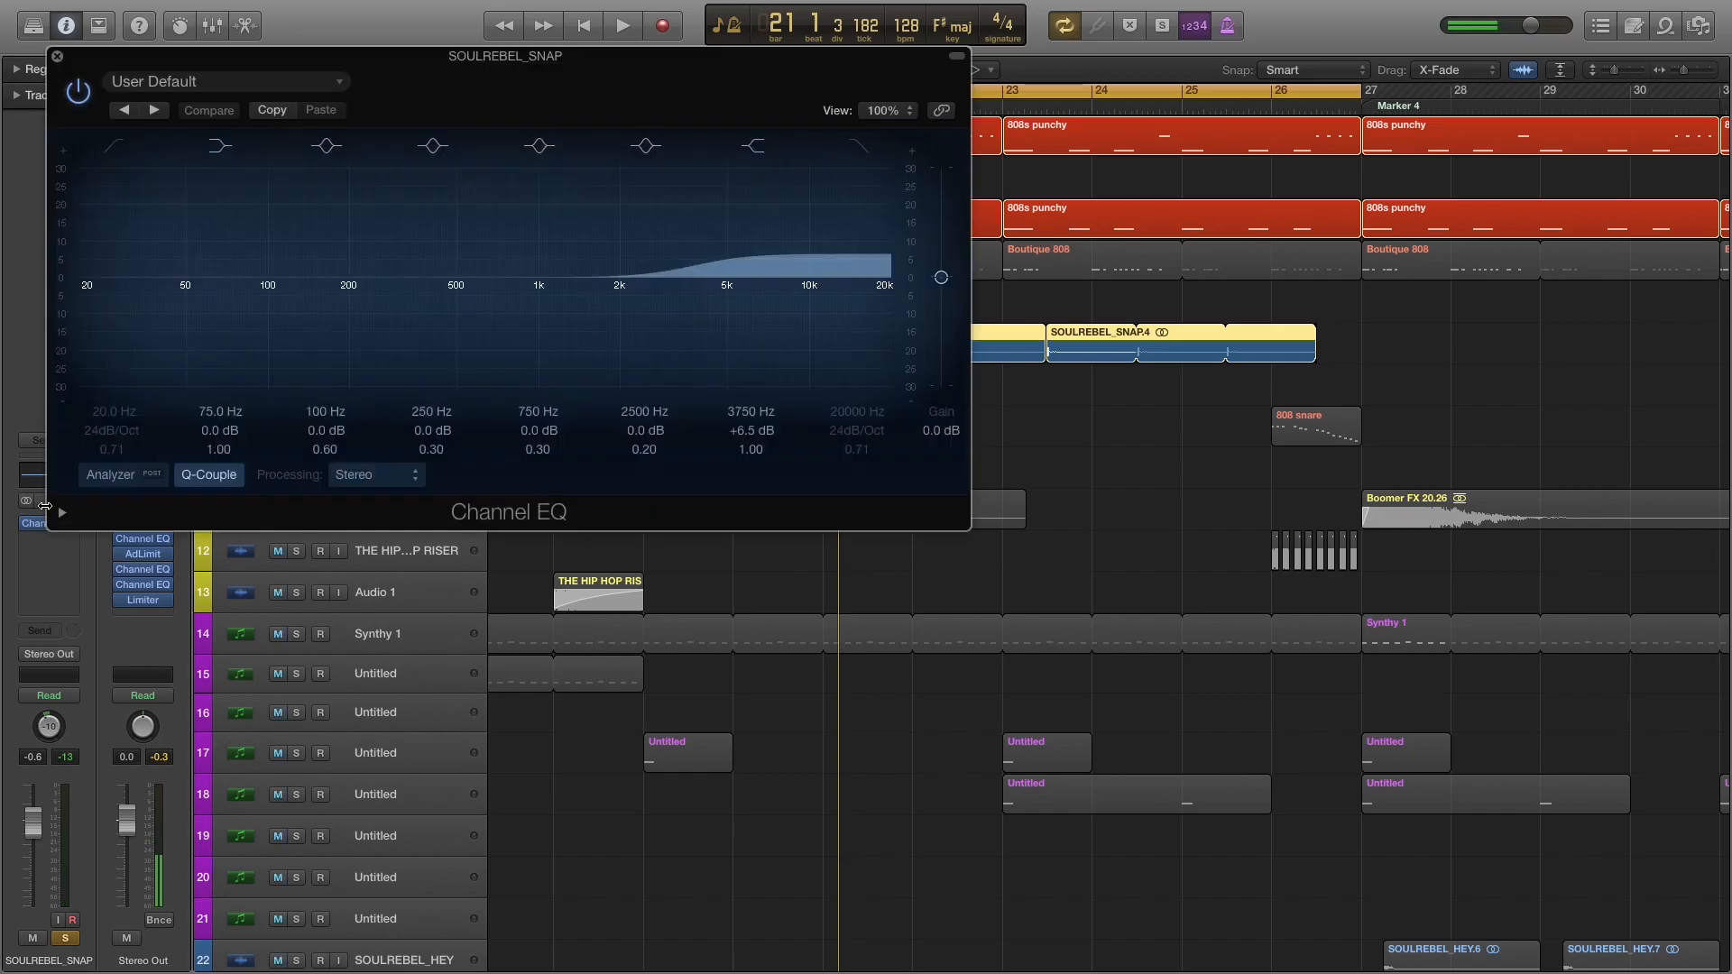
click(56, 55)
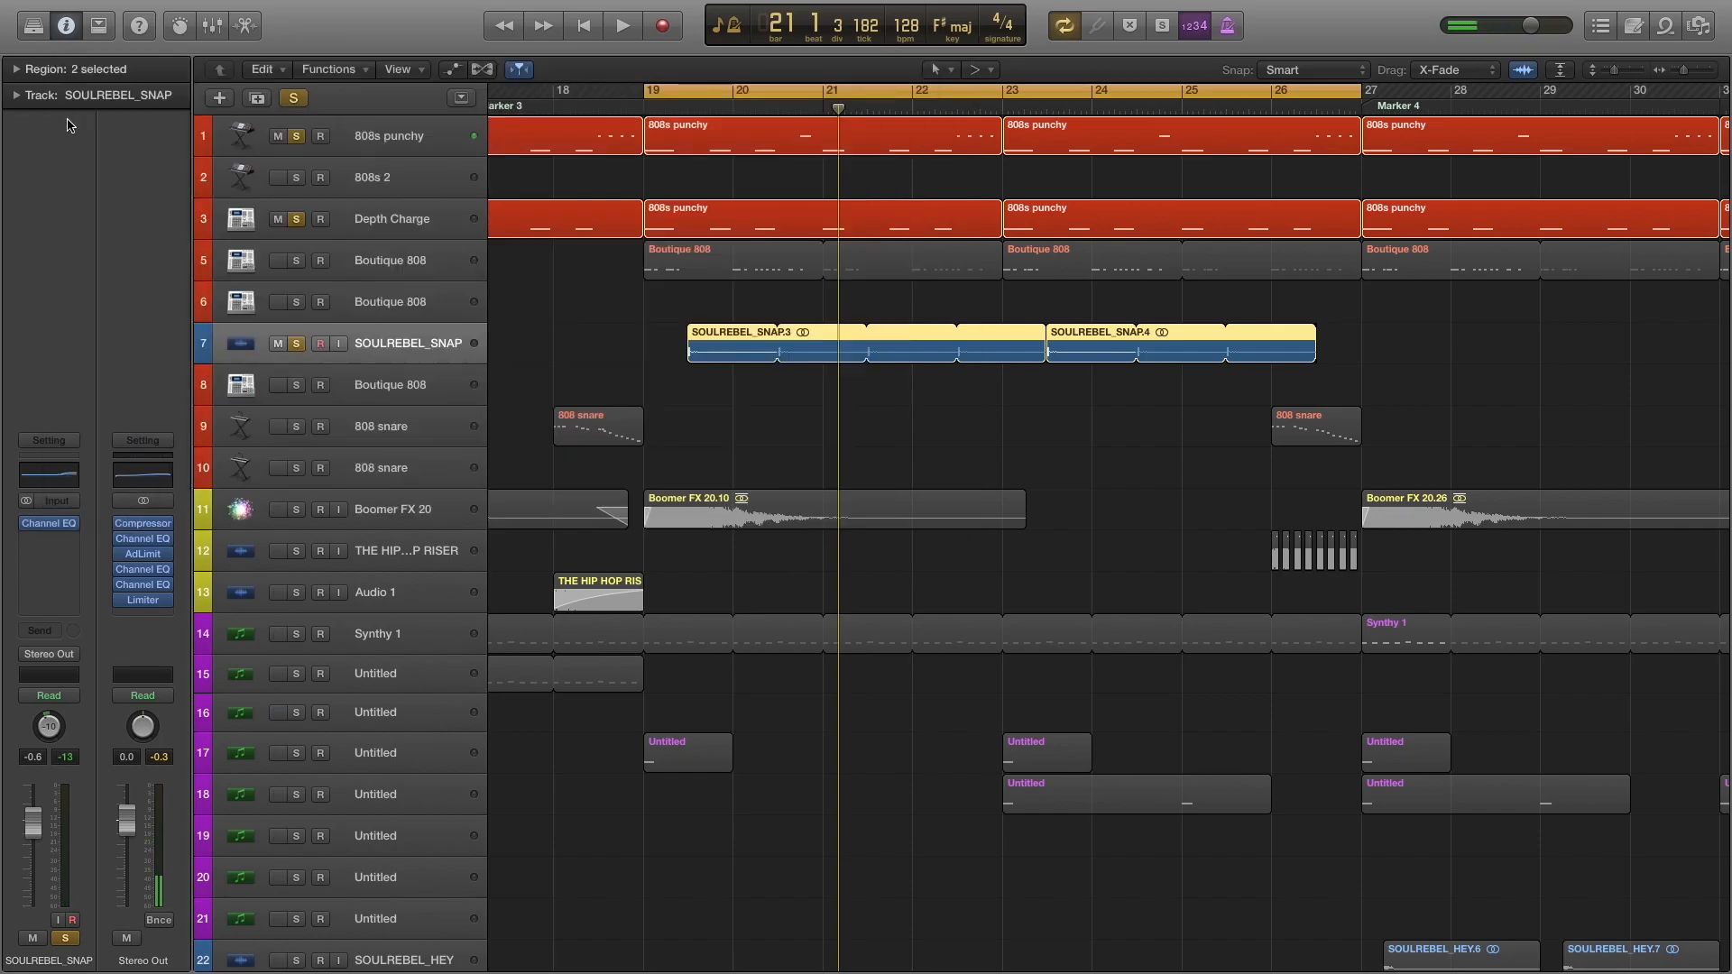
Unsolo Depth Charge and 808s punchy, and play the SOULREBEL_SNAP track on its own.
click(297, 219)
click(297, 136)
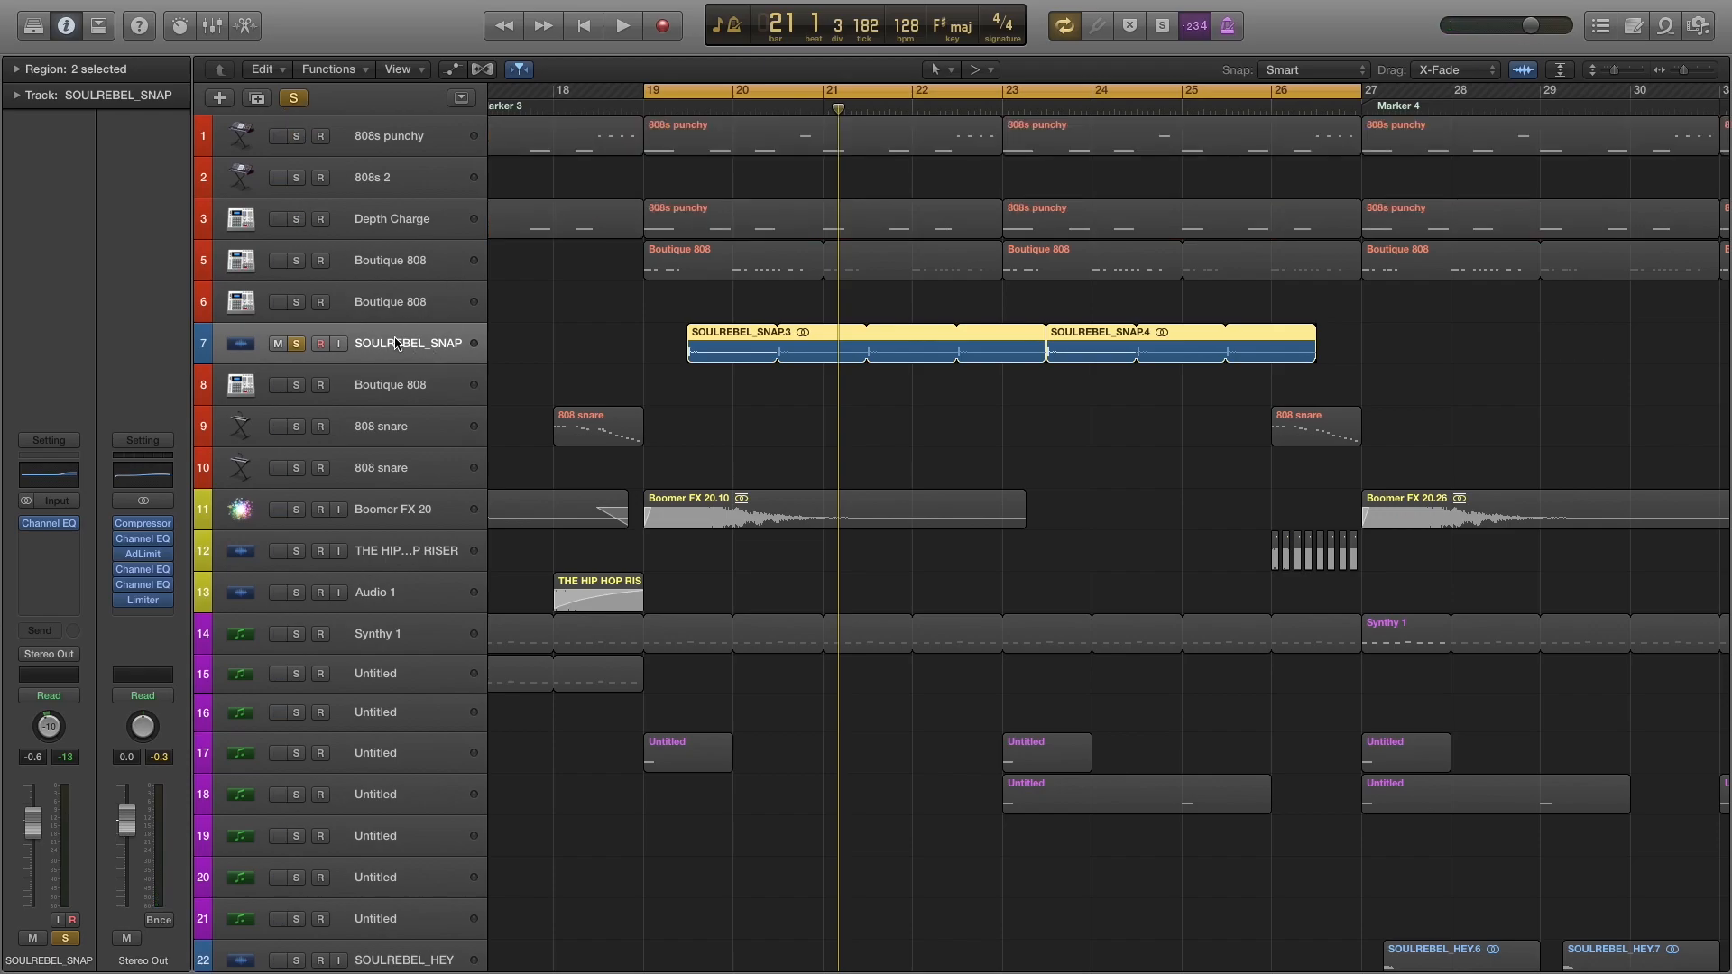
click(675, 110)
key(space)
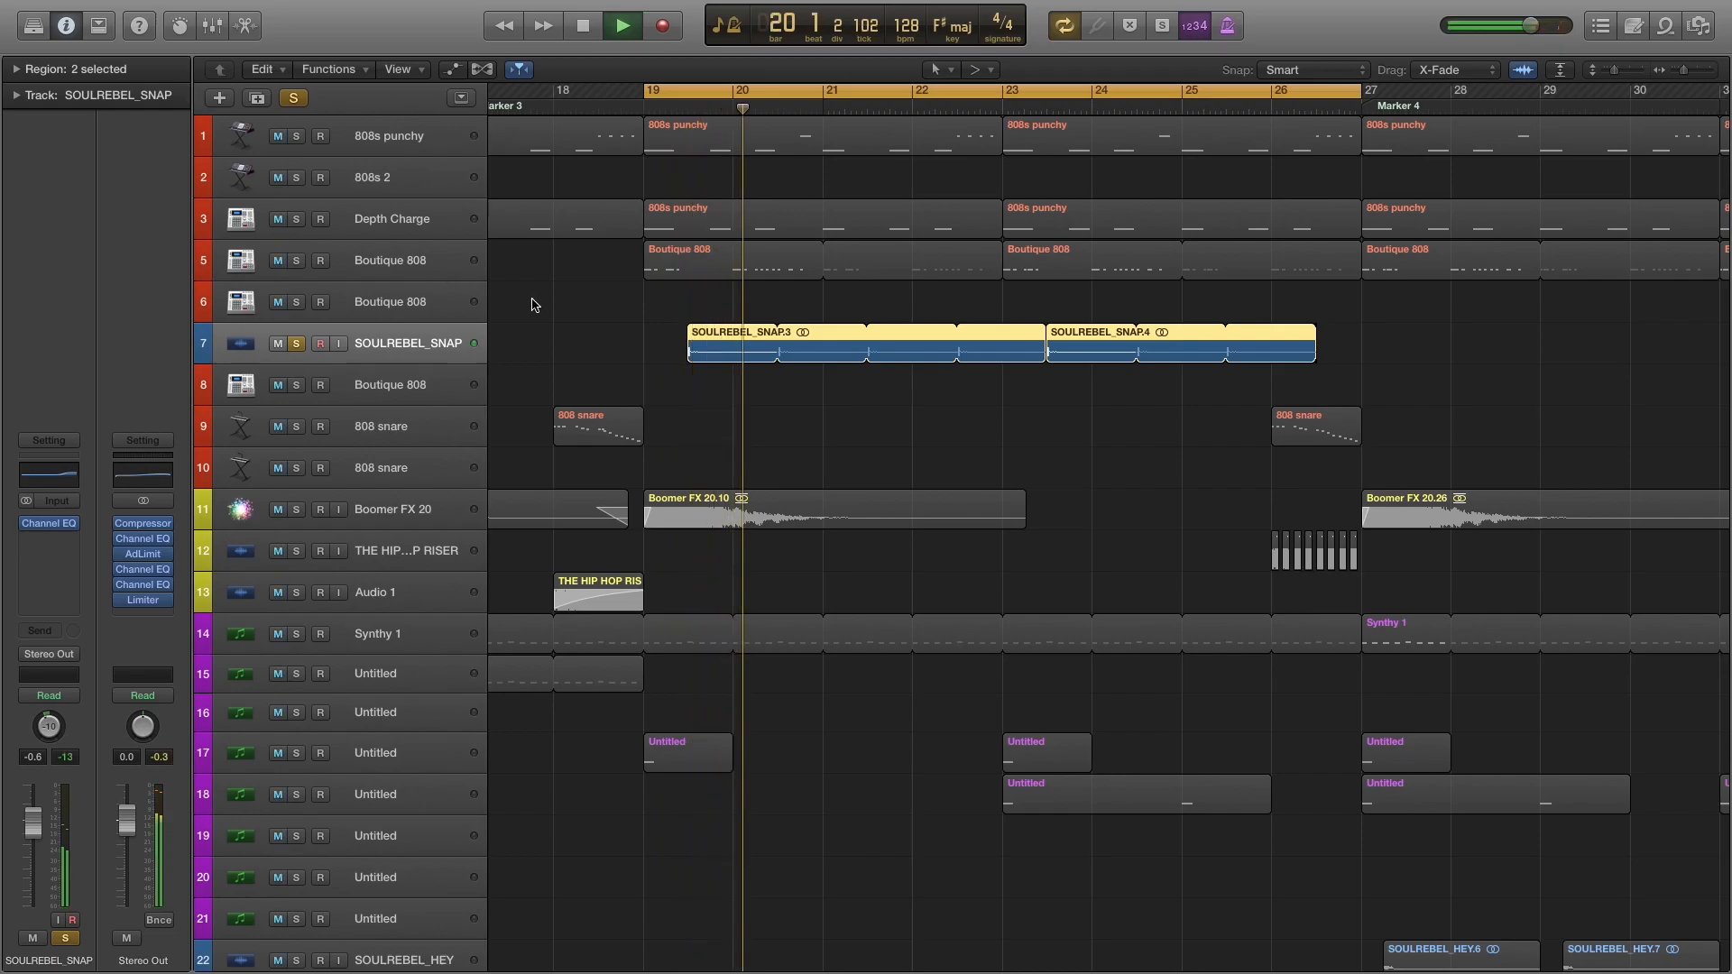
key(space)
Solo 808s punchy and Depth Charge with the snap again, and bring in Boutique 808 on track 5 during playback.
click(297, 136)
click(297, 220)
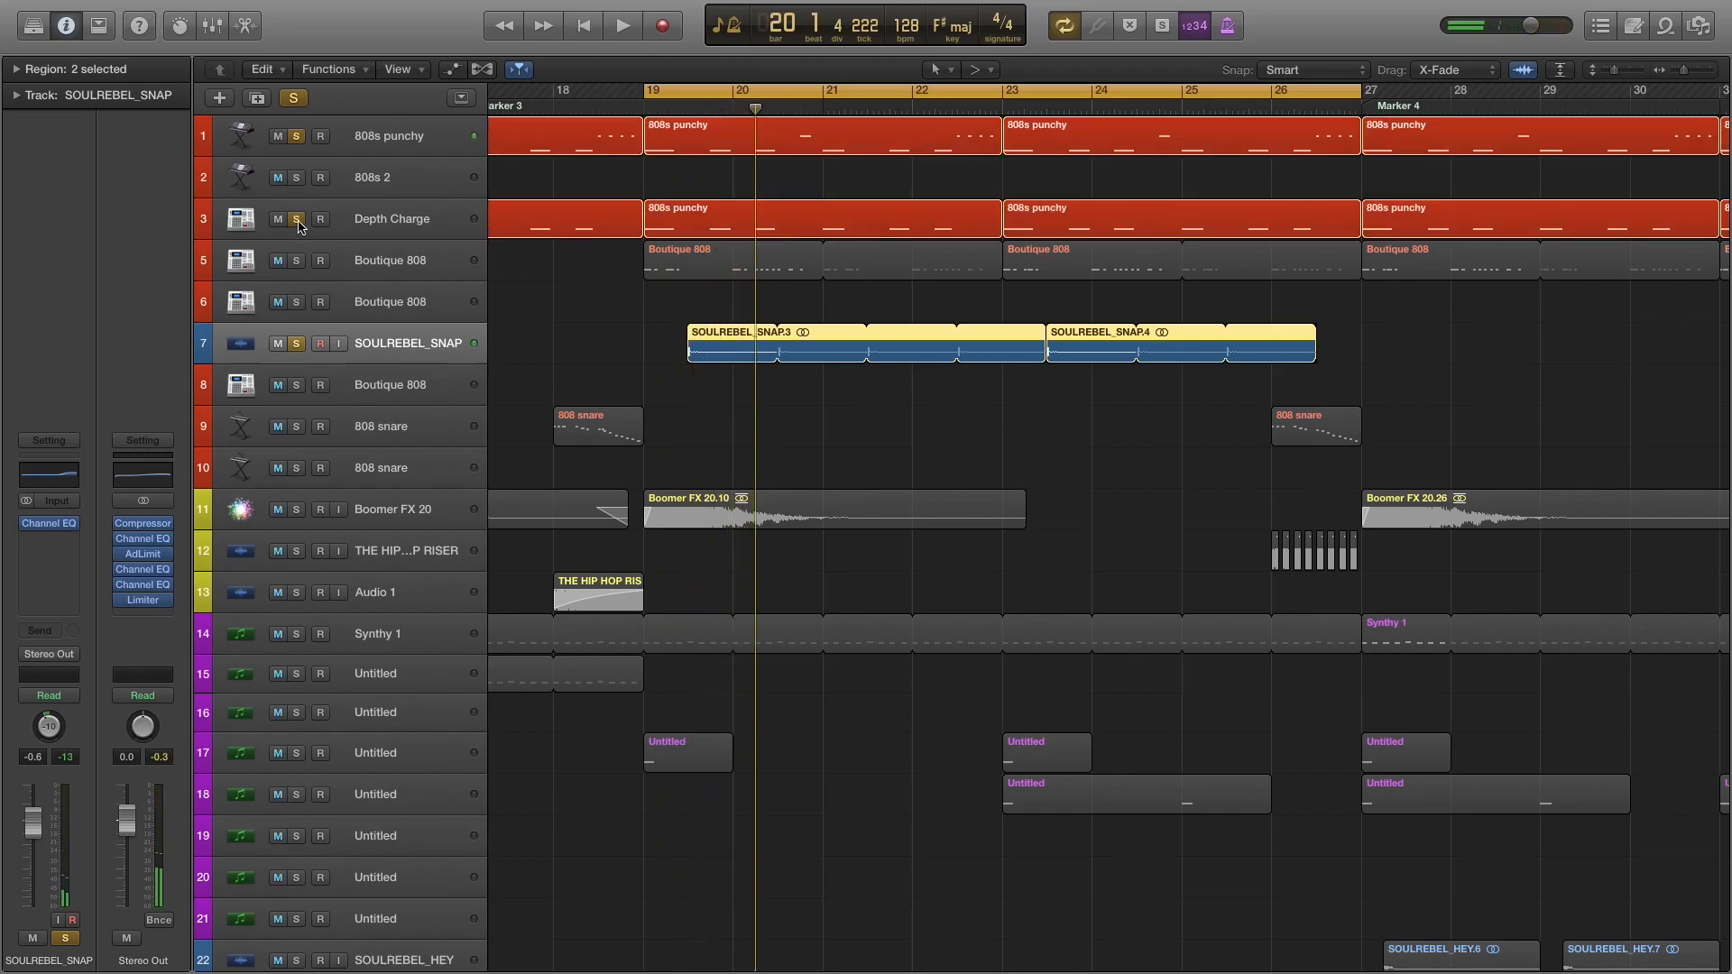
key(space)
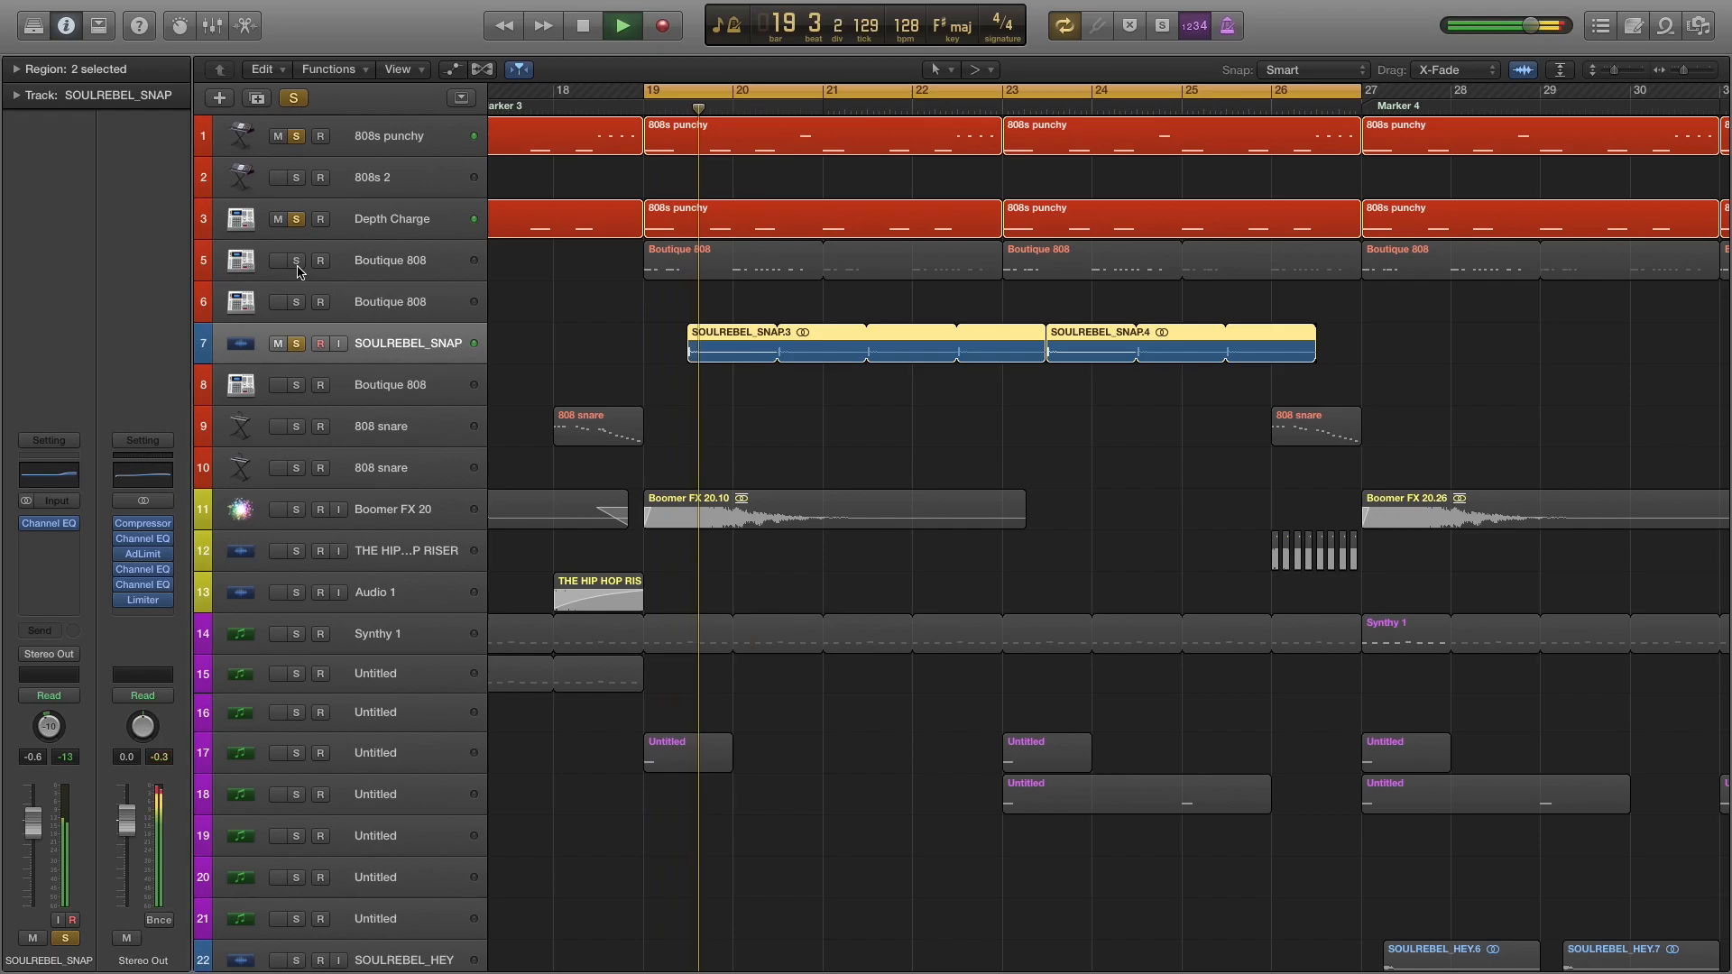
click(297, 260)
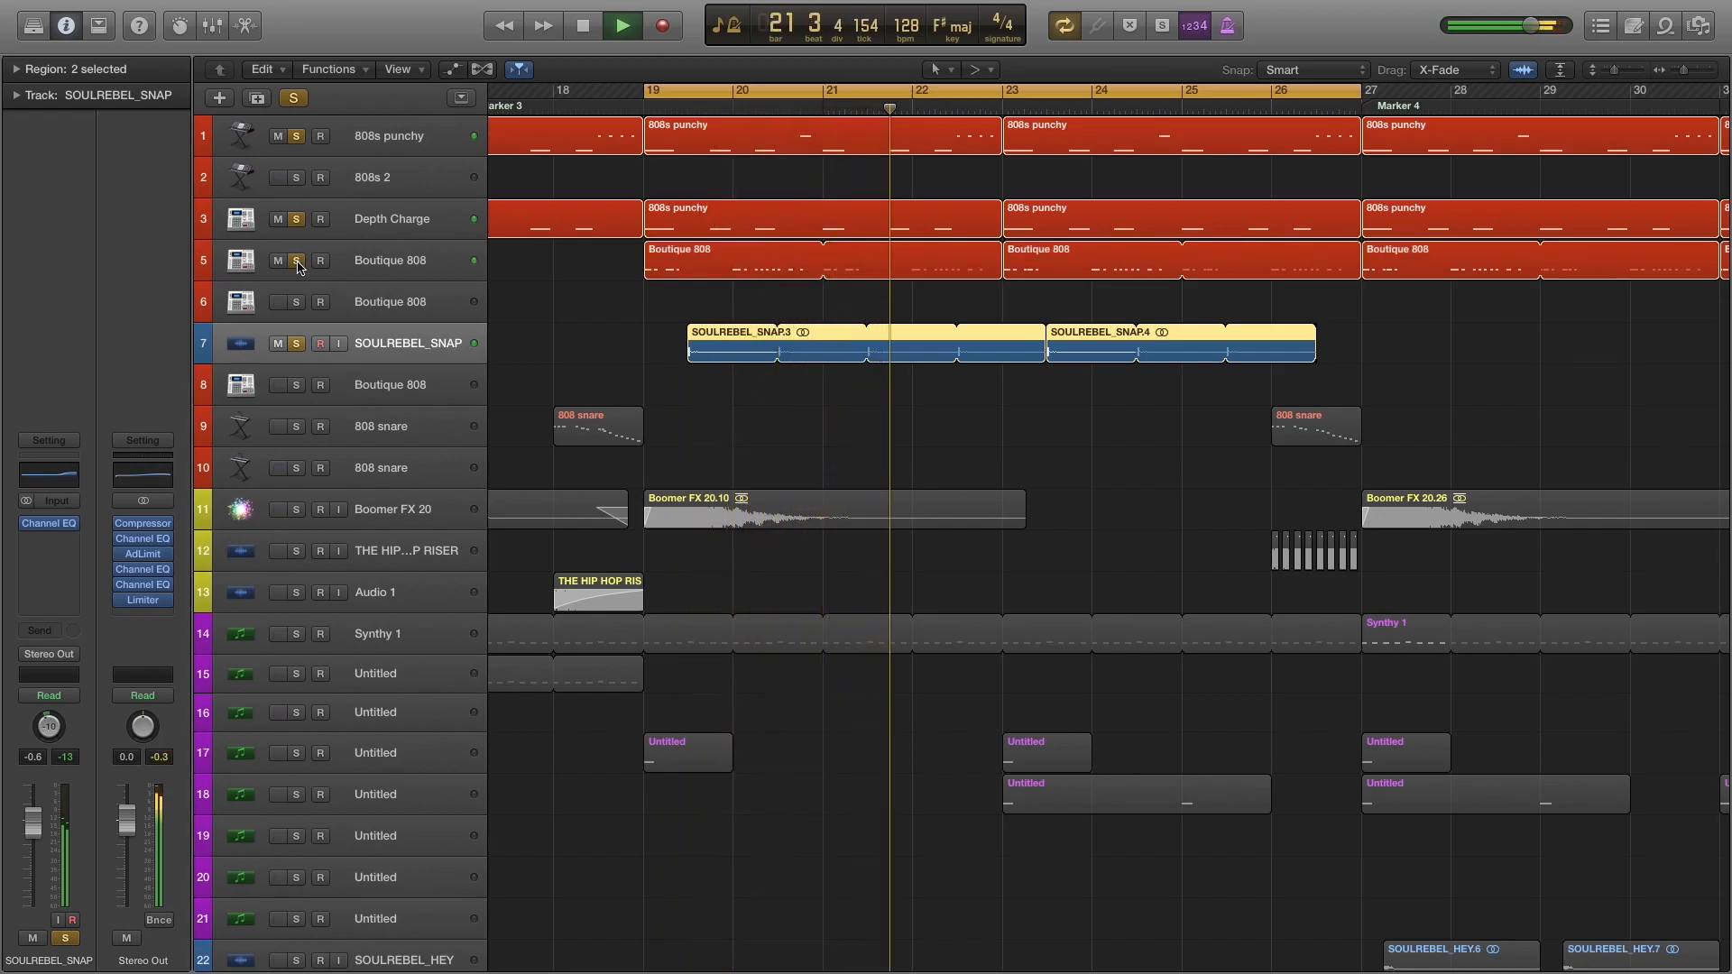
key(space)
Unsolo 808s punchy and Depth Charge, keeping only Boutique 808 on track 5 and SOULREBEL_SNAP soloed, and select the snap track.
click(296, 136)
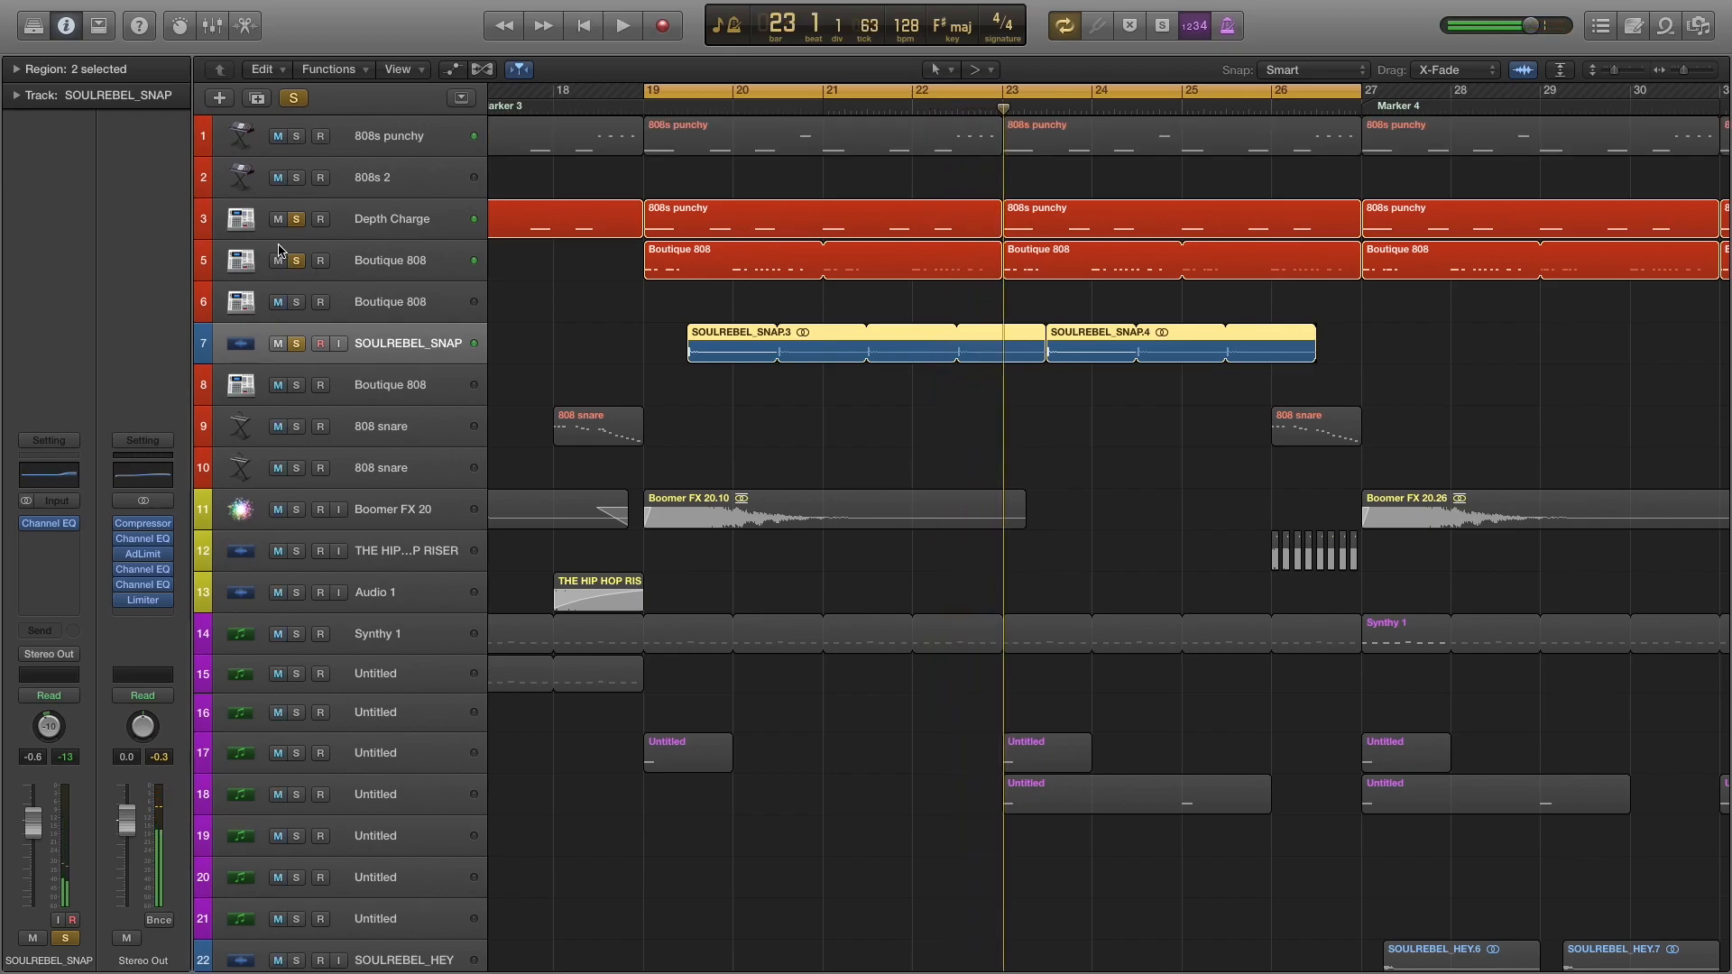
click(297, 219)
click(406, 269)
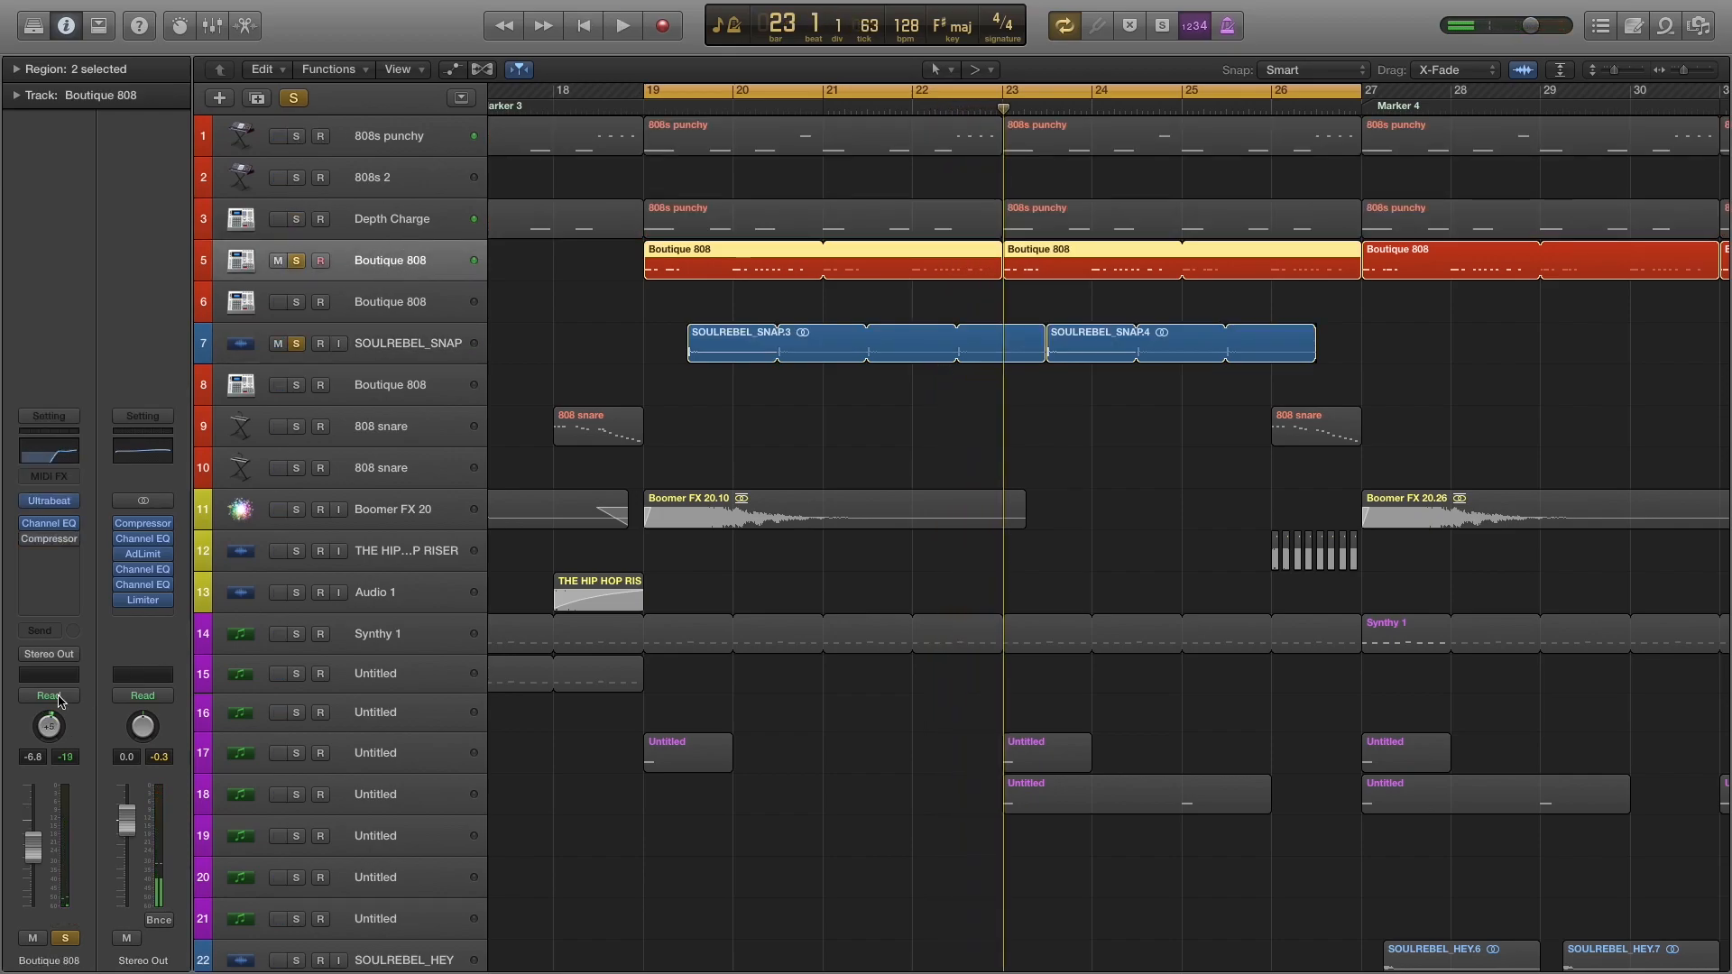
click(430, 341)
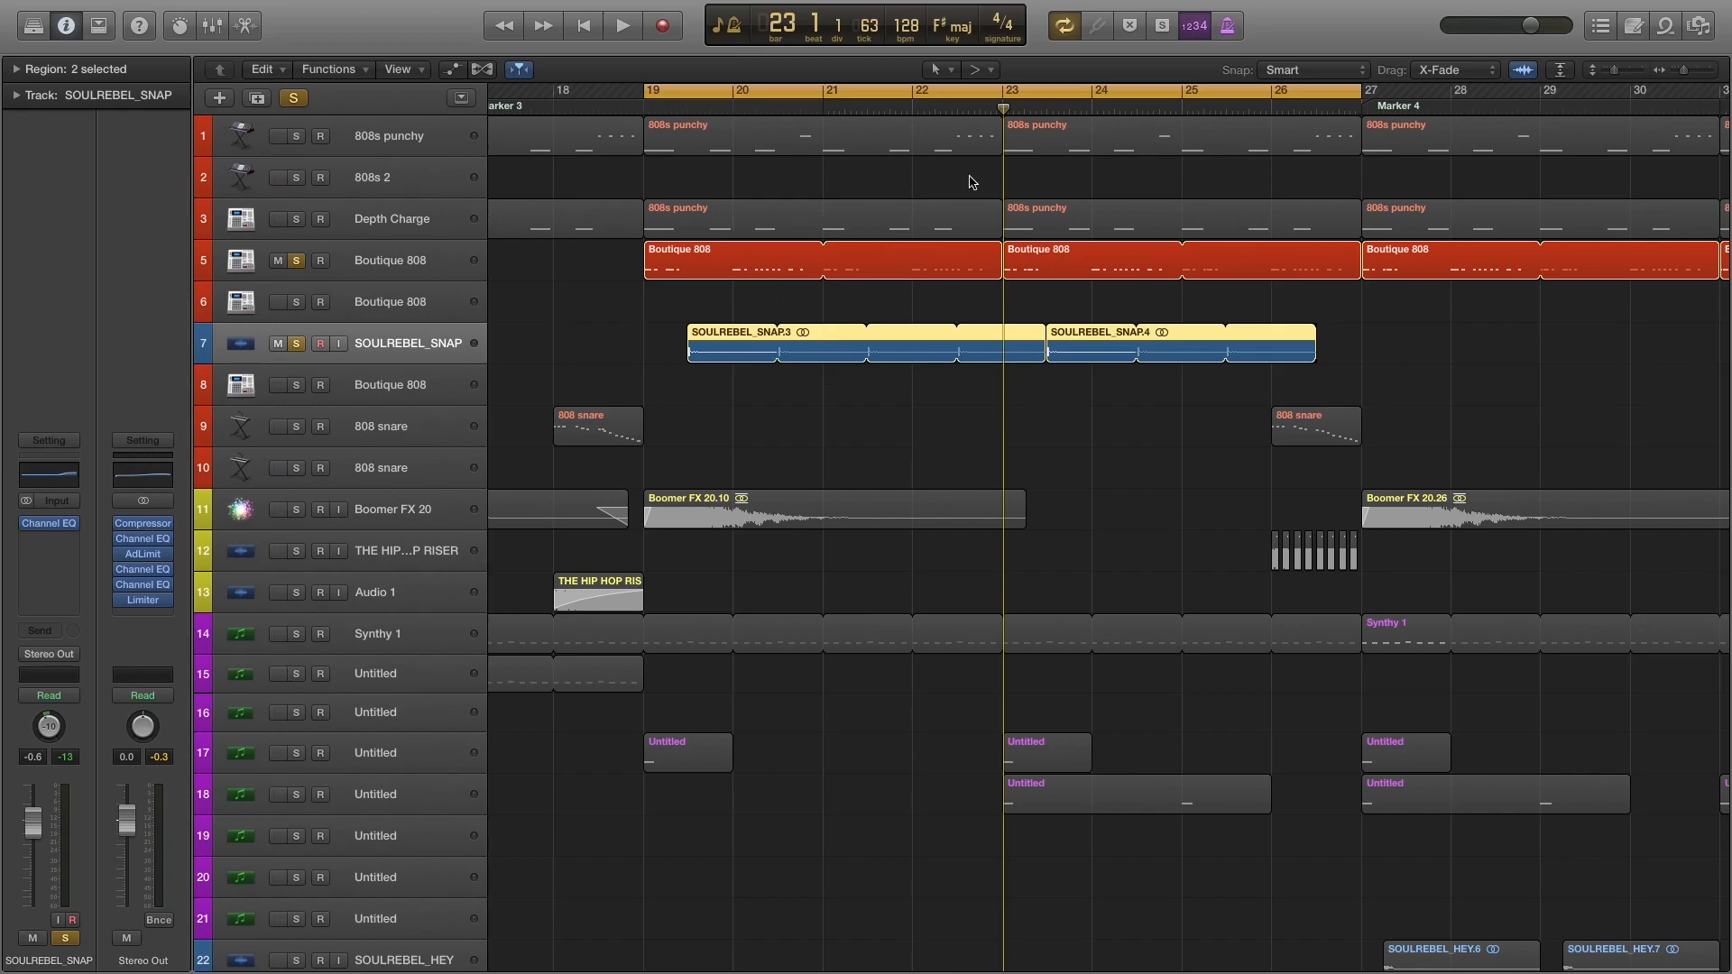
Solo and audition the Boomer FX 20 track, unsoloing Boutique 808 on track 5 and SOULREBEL_SNAP.
click(302, 513)
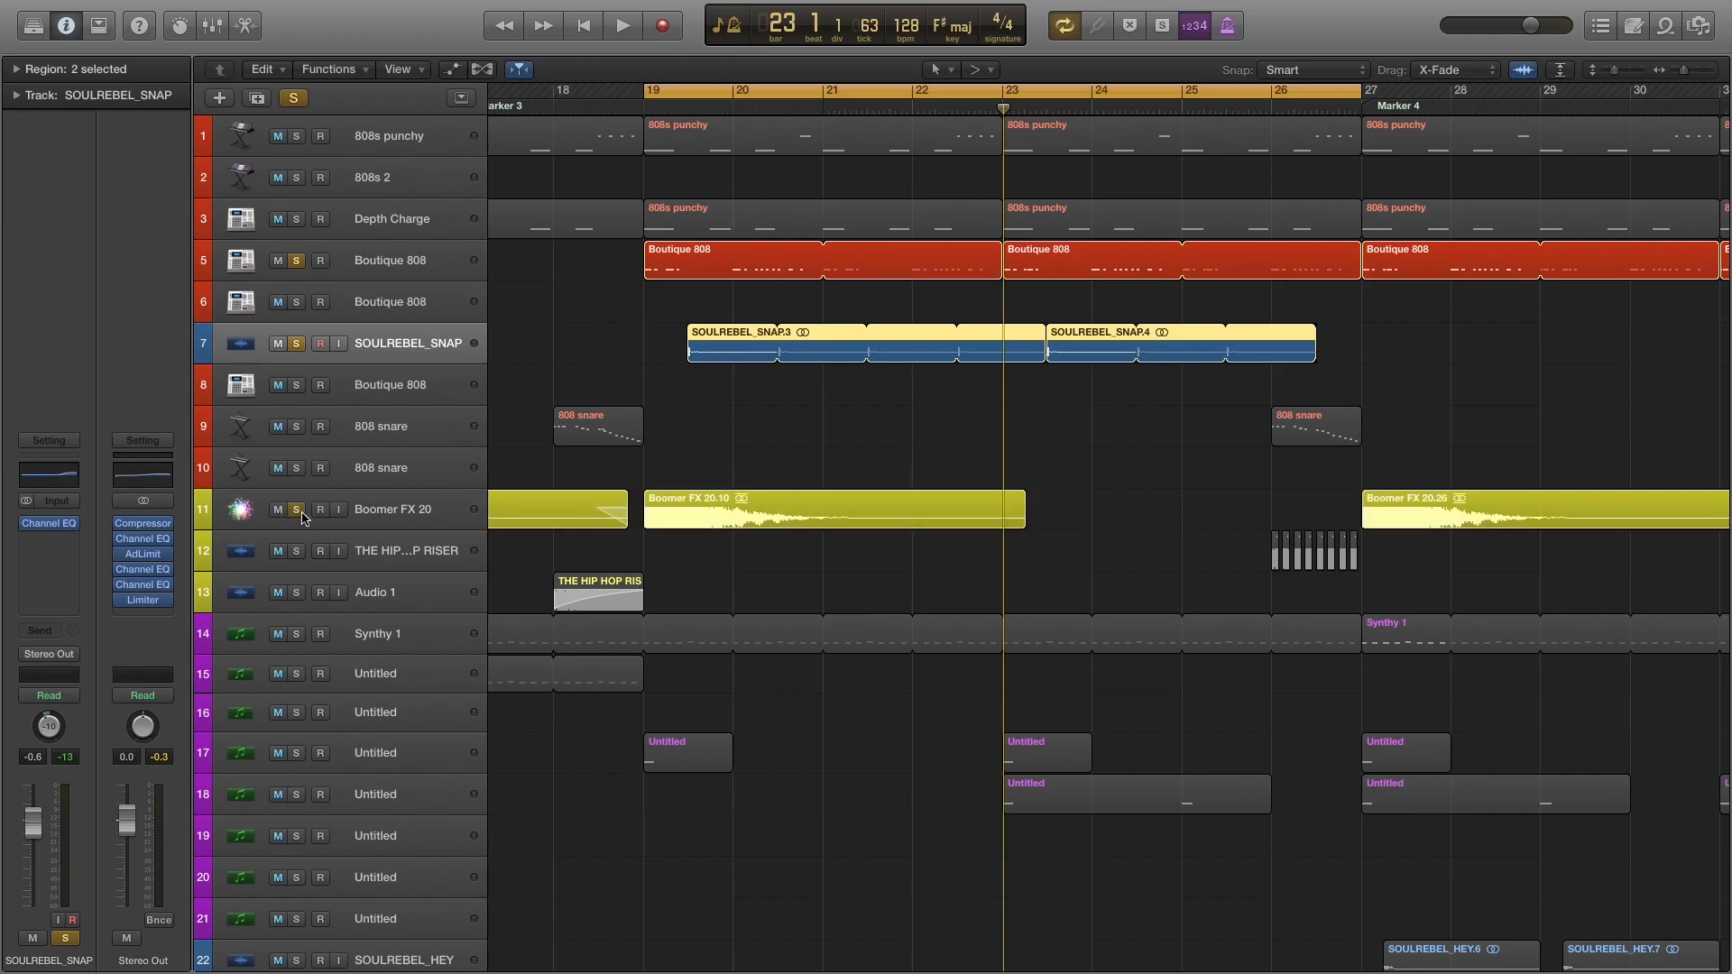
key(space)
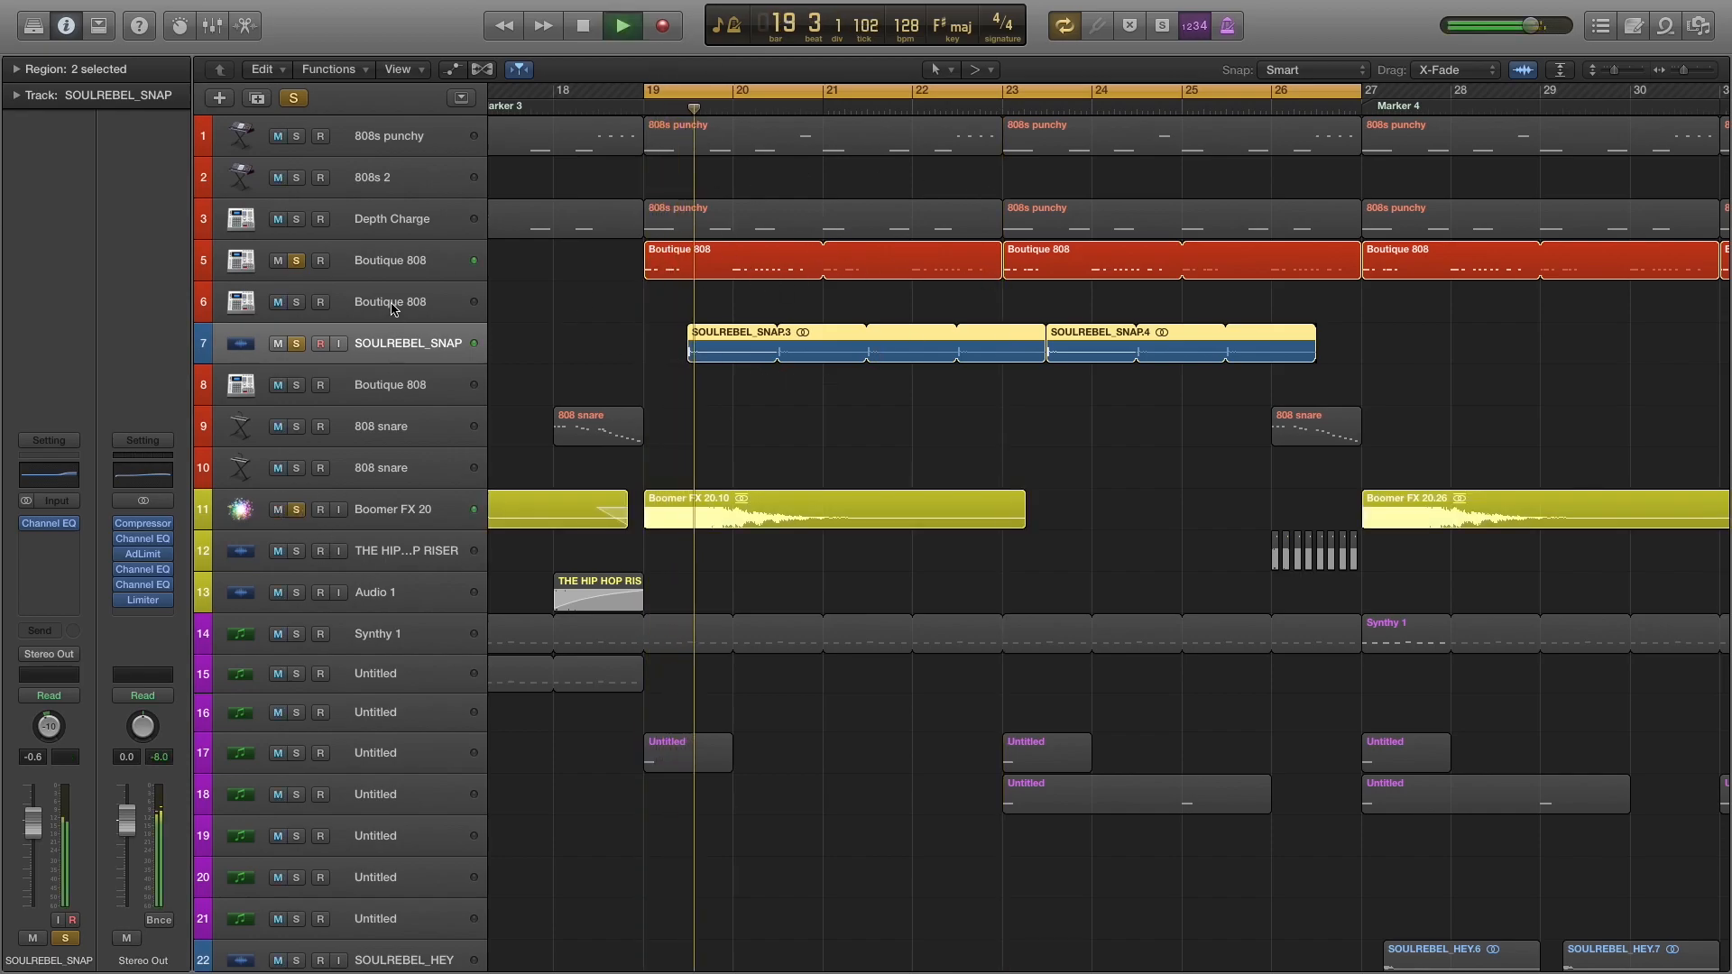
click(295, 261)
click(297, 346)
key(space)
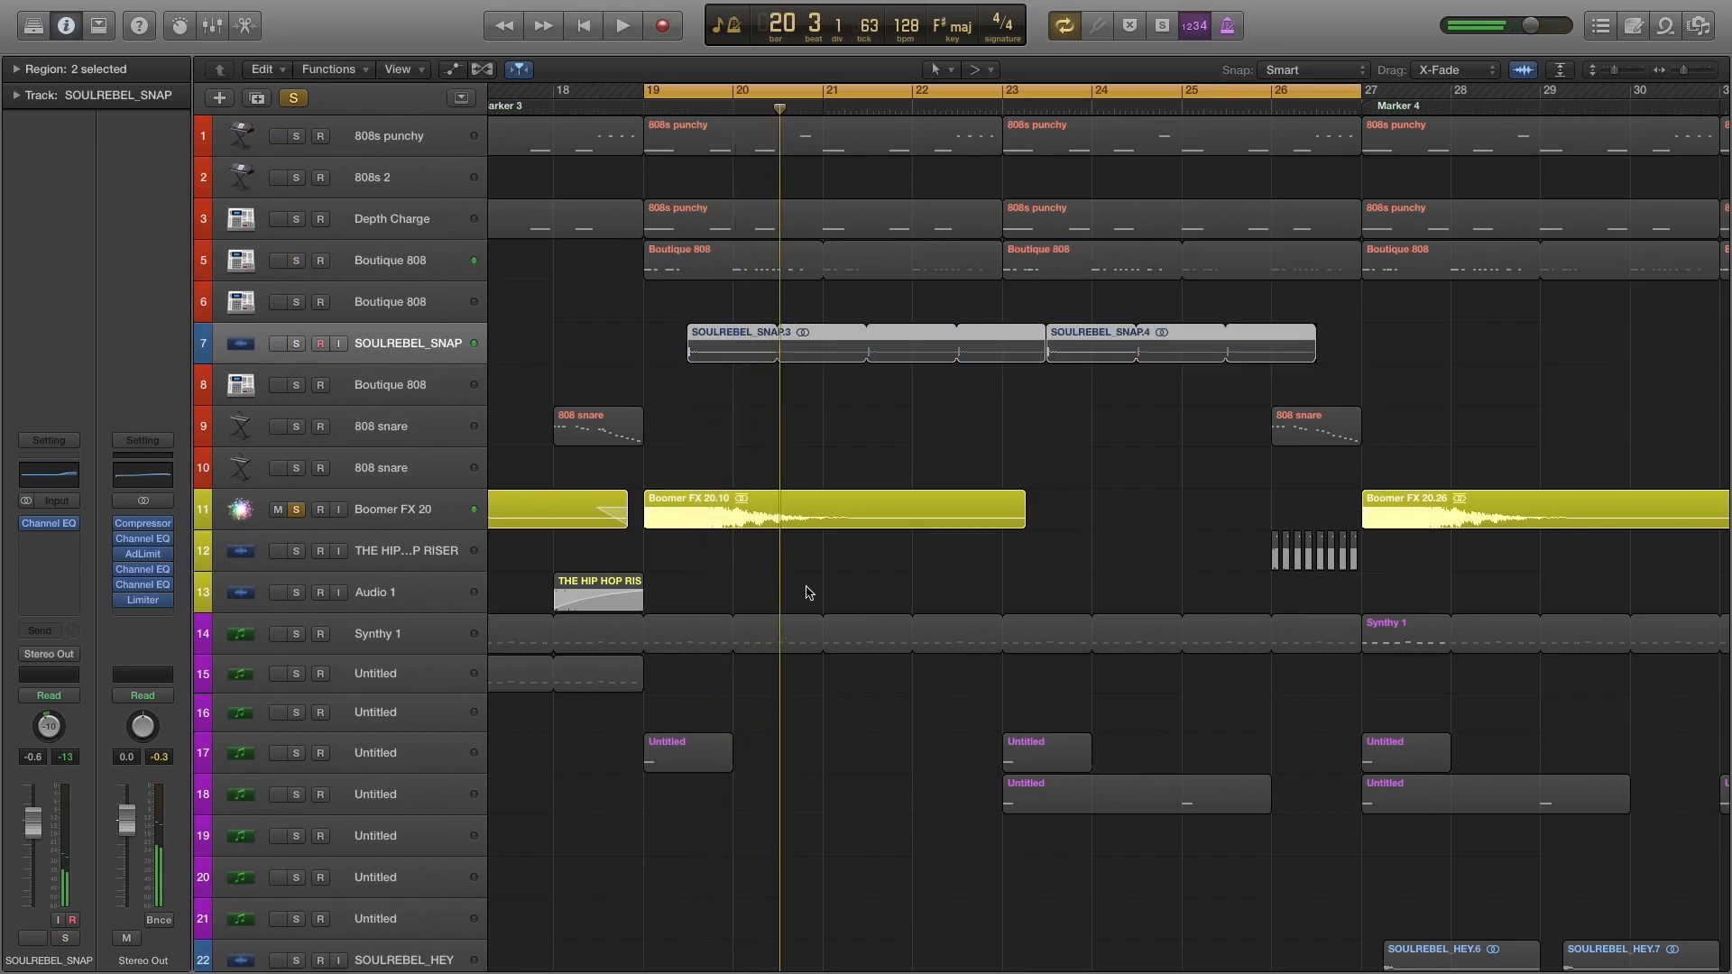
key(super+Right)
key(super+Right)
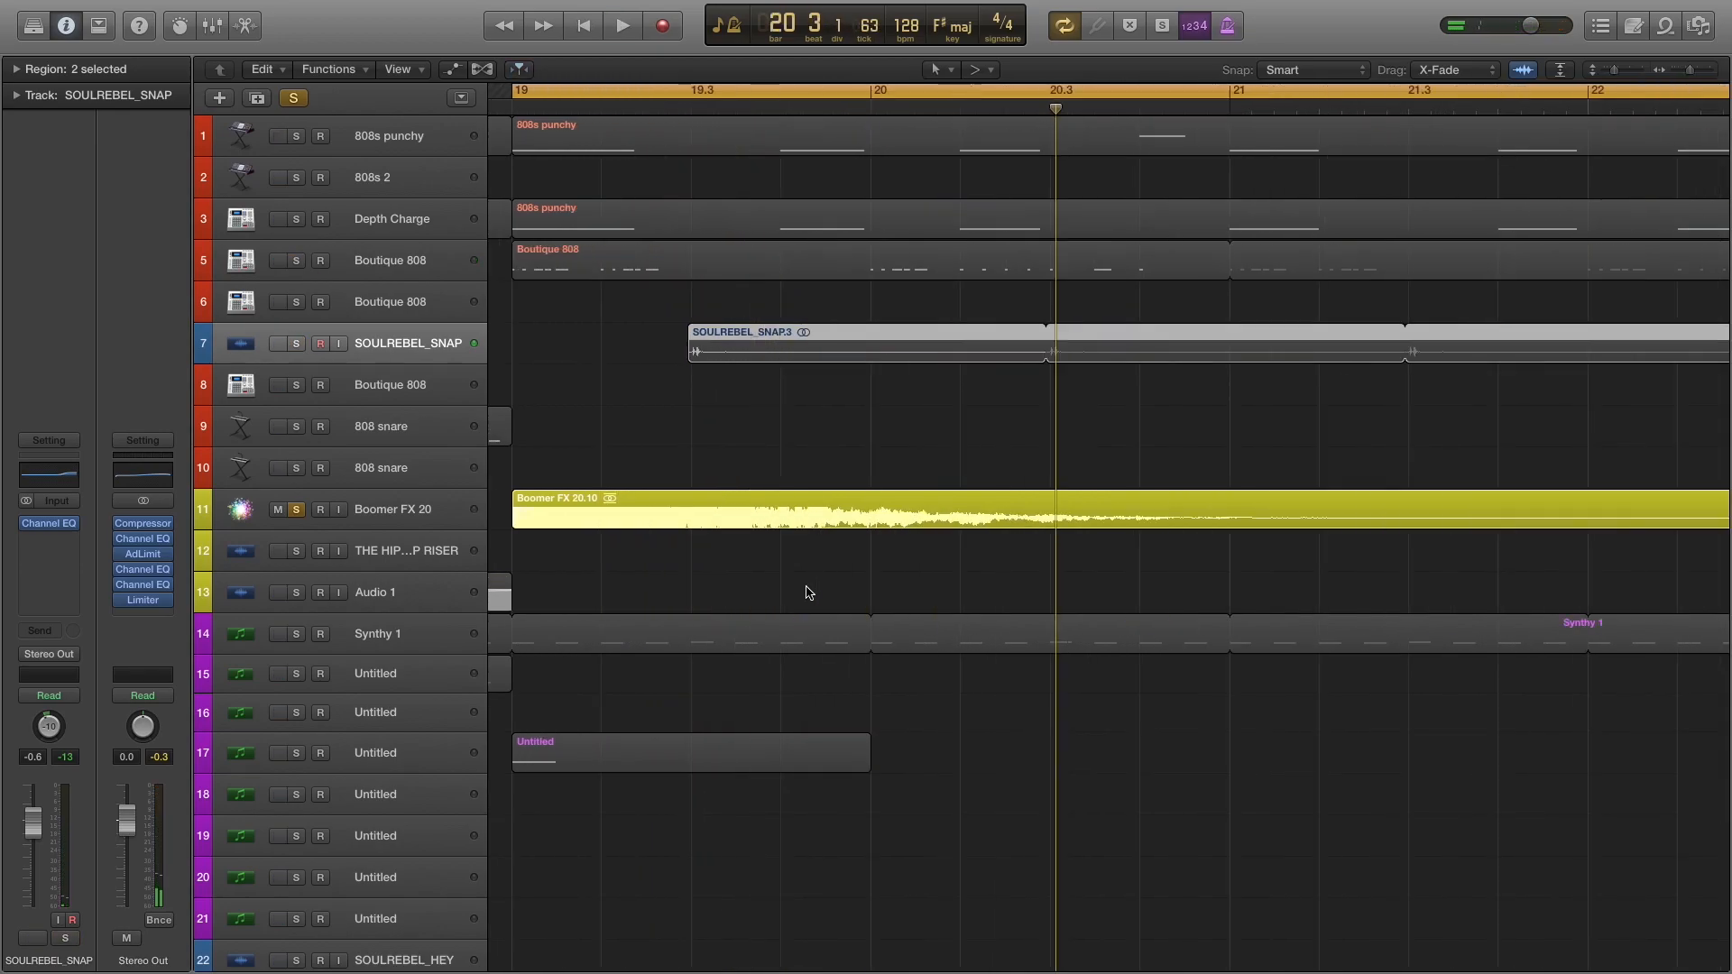
Solo 808s punchy, Depth Charge, Boutique 808 on track 5 and SOULREBEL_SNAP alongside Boomer FX 20, and play them together.
scroll(788, 555, left, 5)
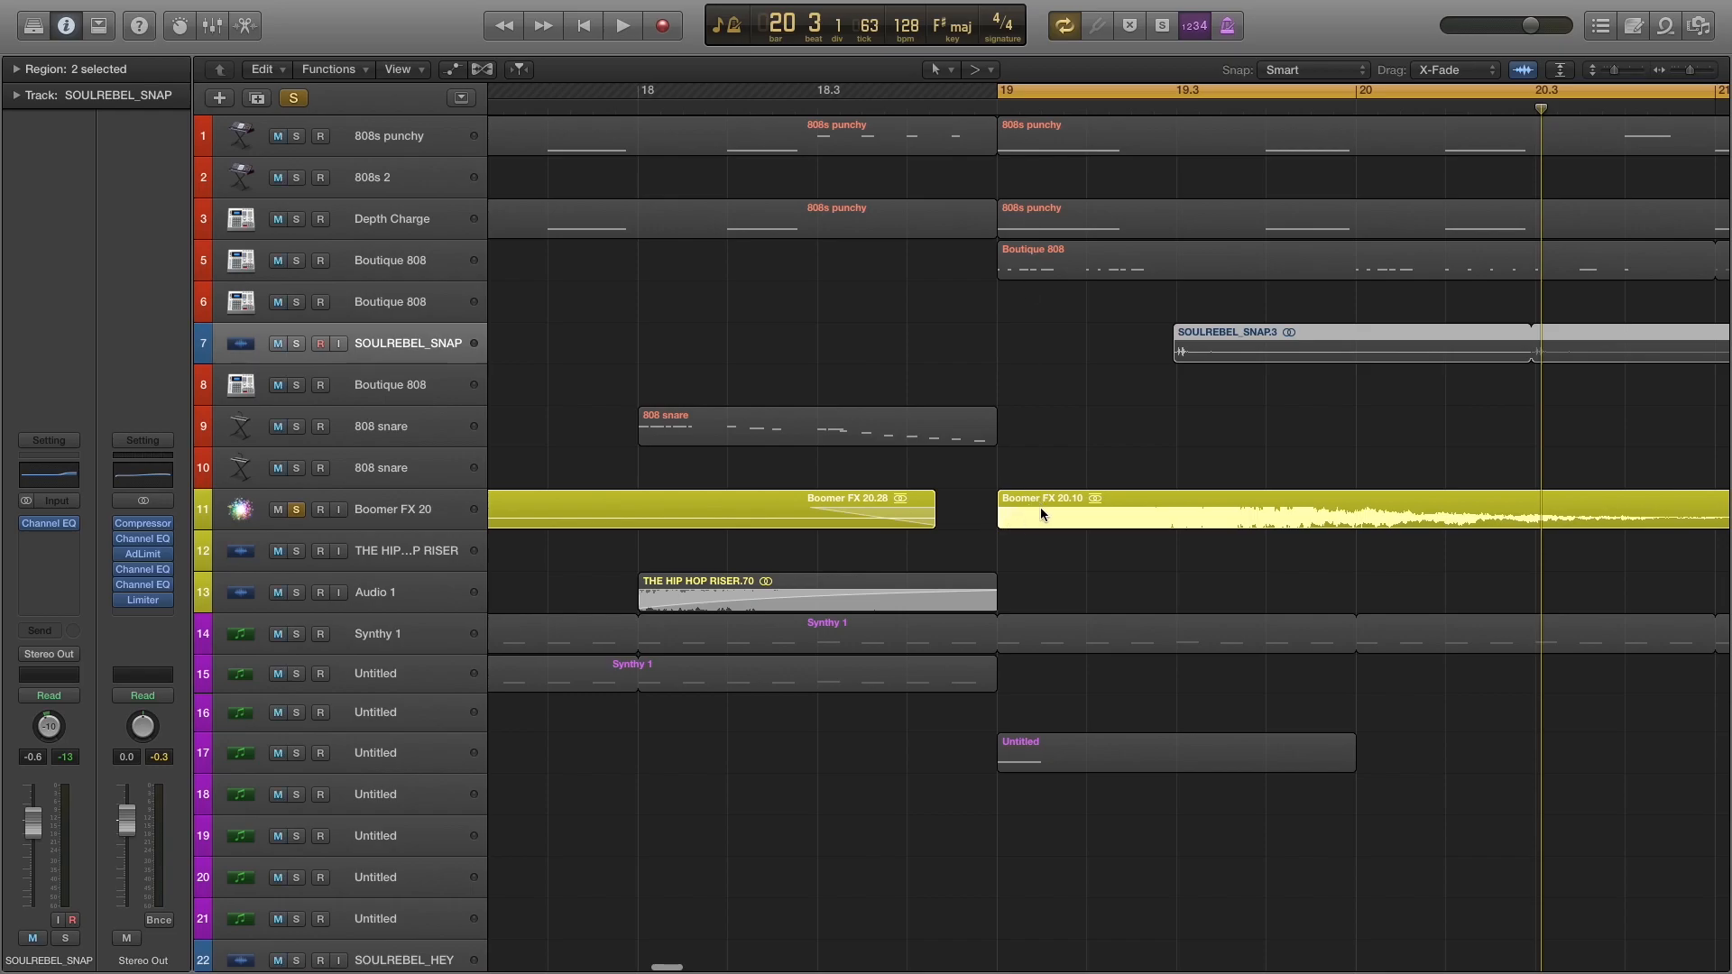
key(super+Left)
key(super+Left)
key(super+Left)
scroll(1093, 486, right, 8)
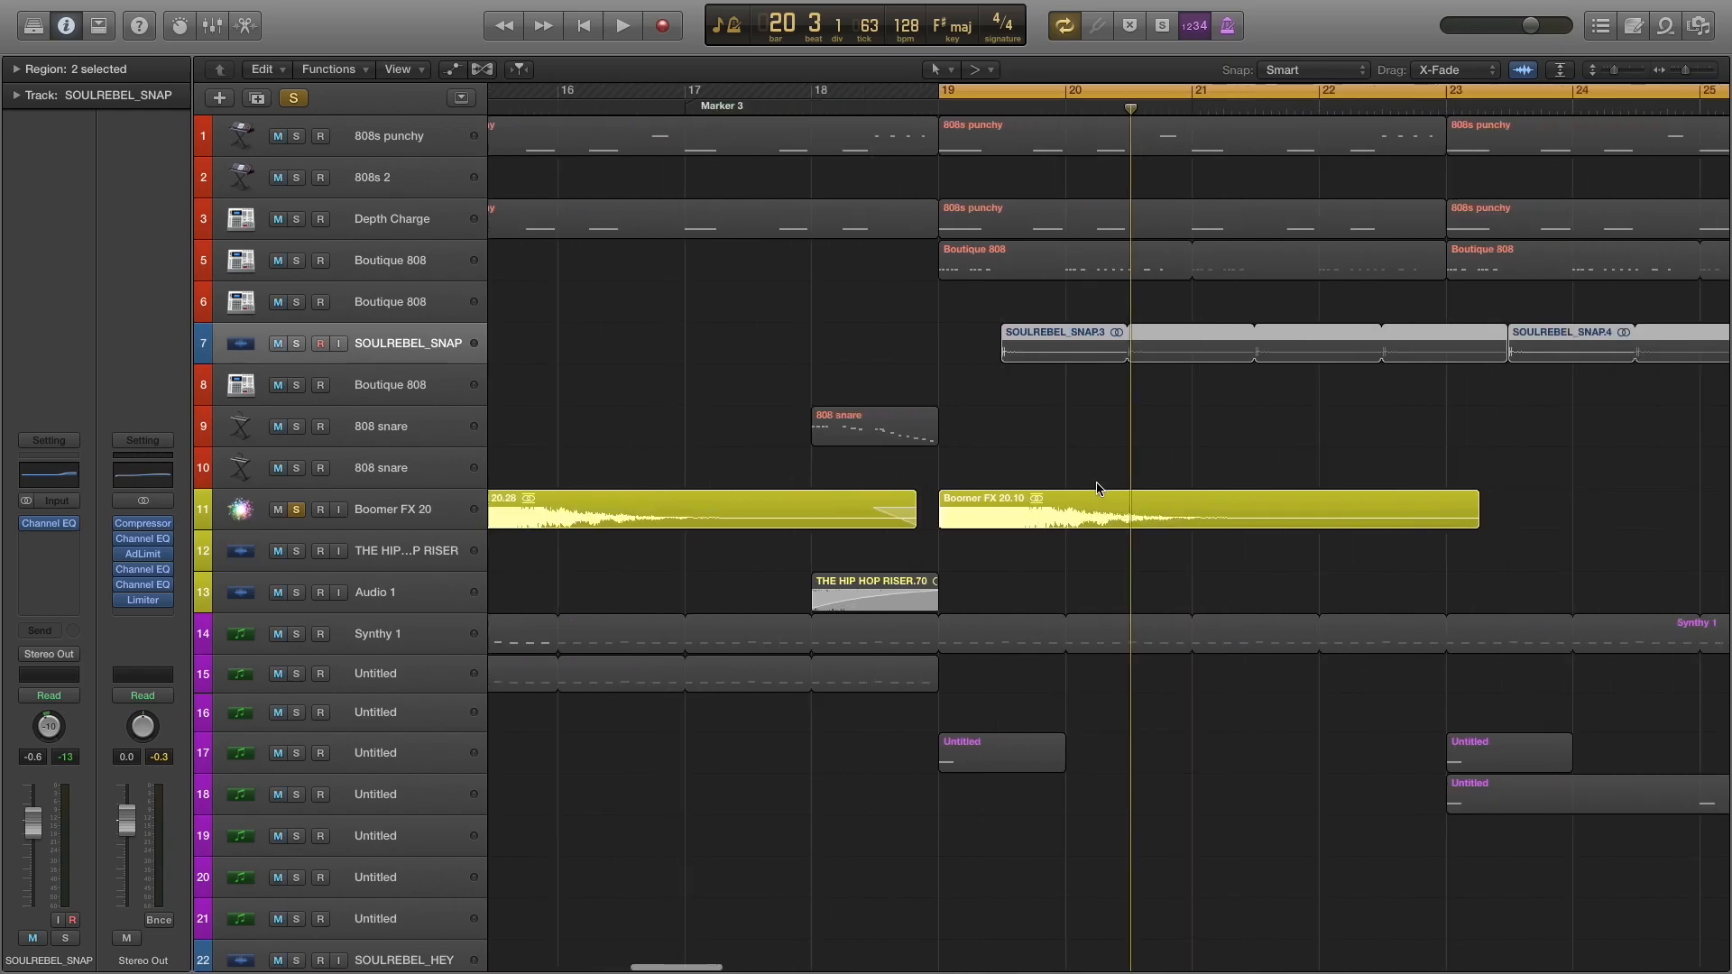
scroll(1099, 489, left, 5)
click(297, 138)
click(297, 179)
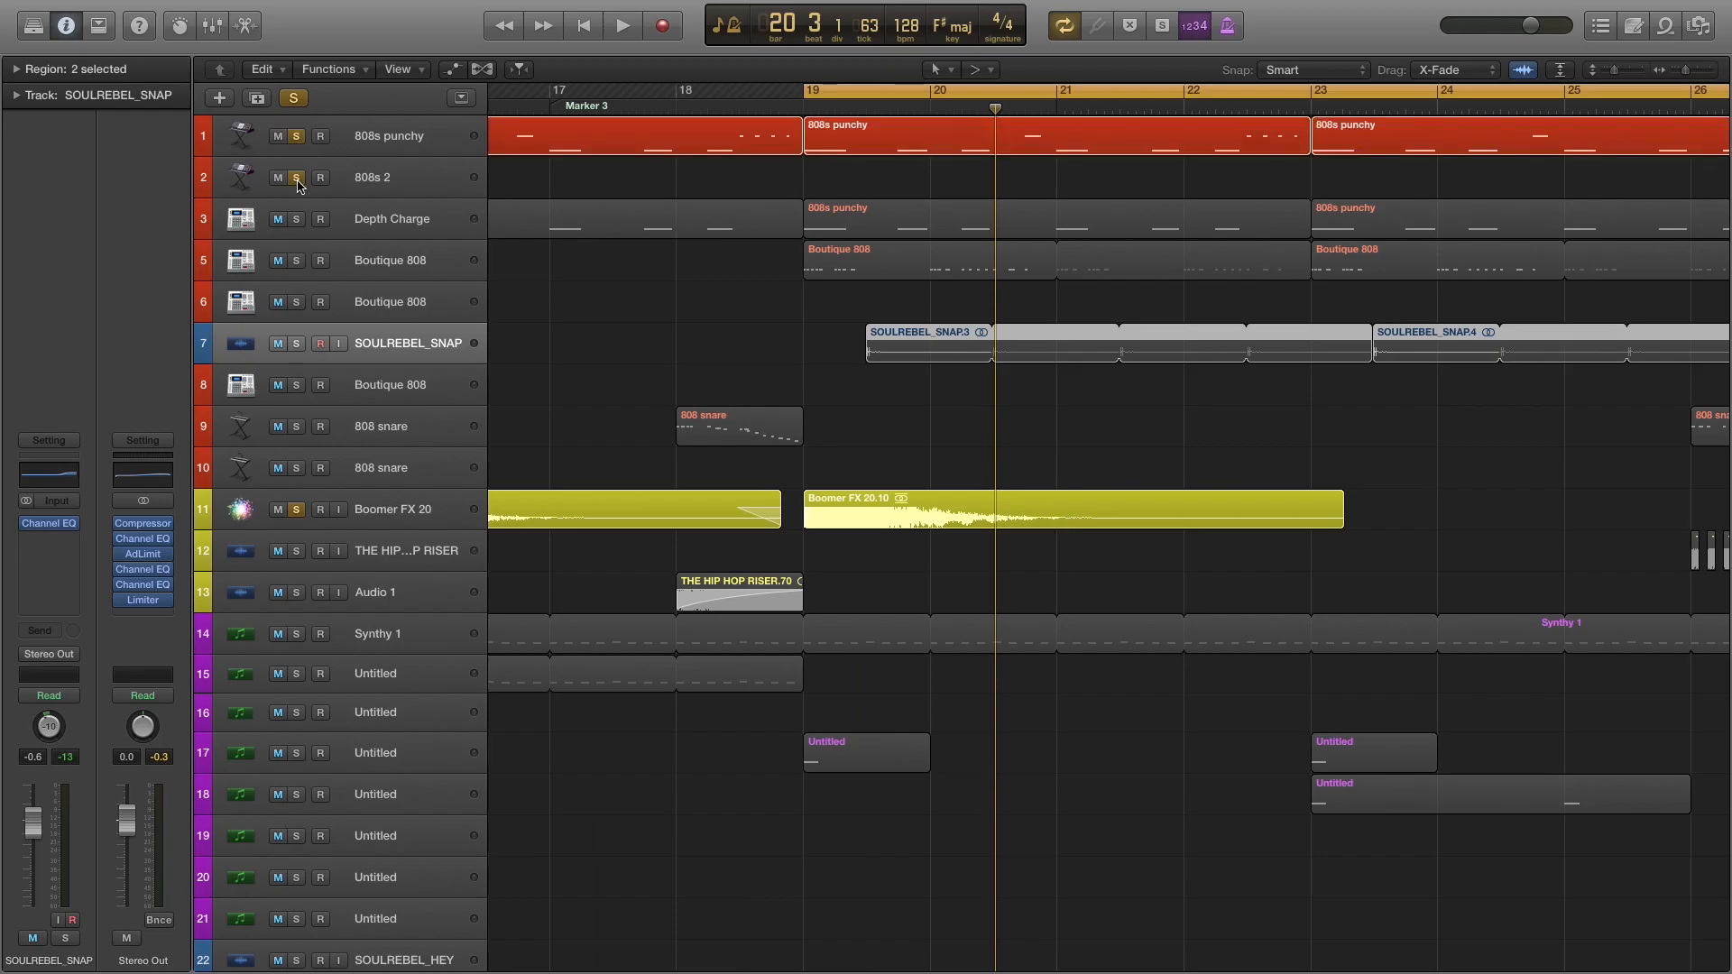
click(298, 192)
click(296, 217)
click(297, 261)
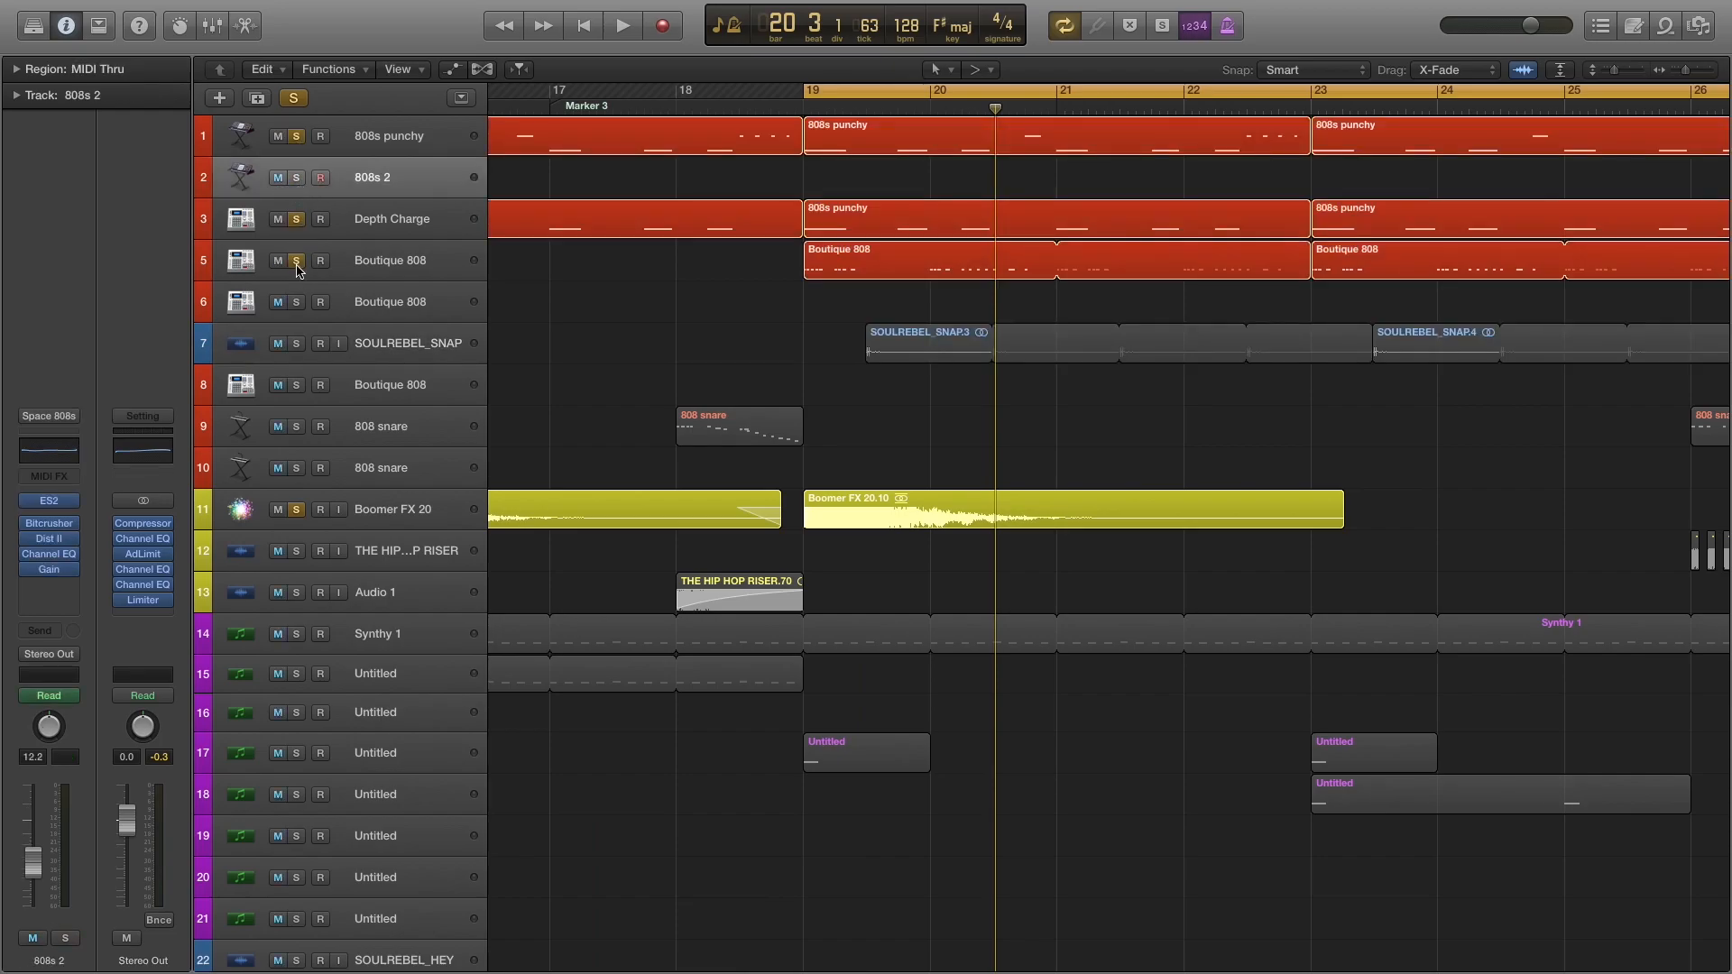
click(298, 348)
key(space)
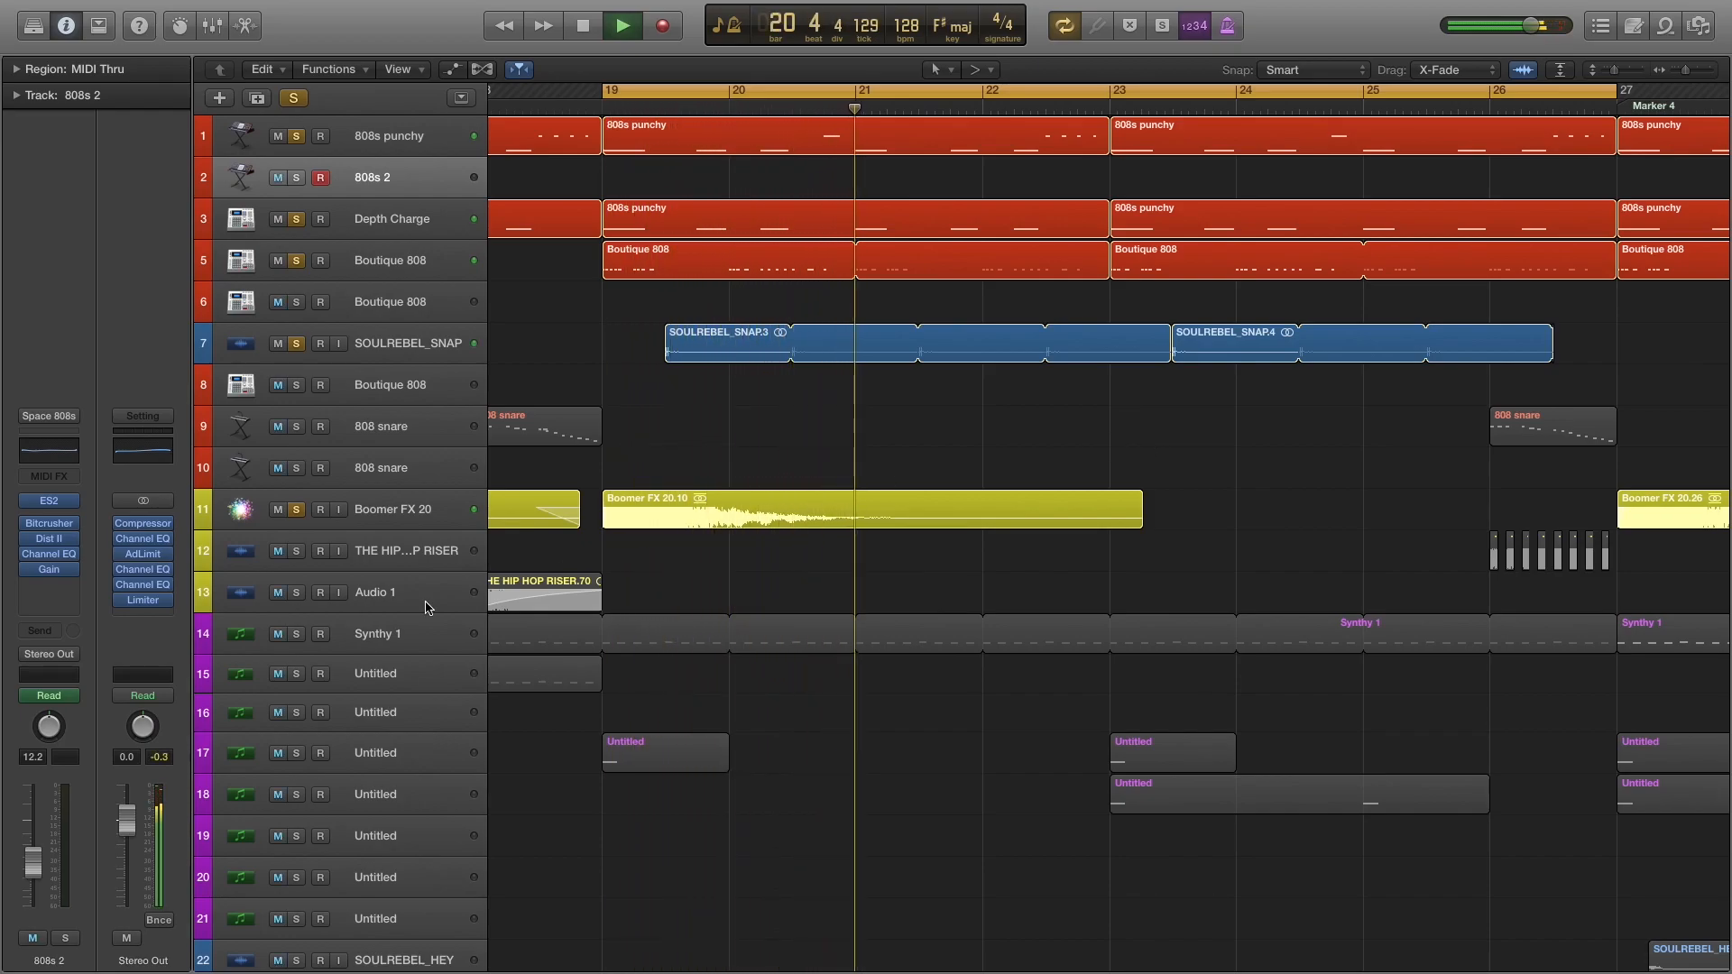
Add Synthy 1 to the soloed drum and FX tracks and play the combination briefly.
key(space)
click(297, 635)
key(space)
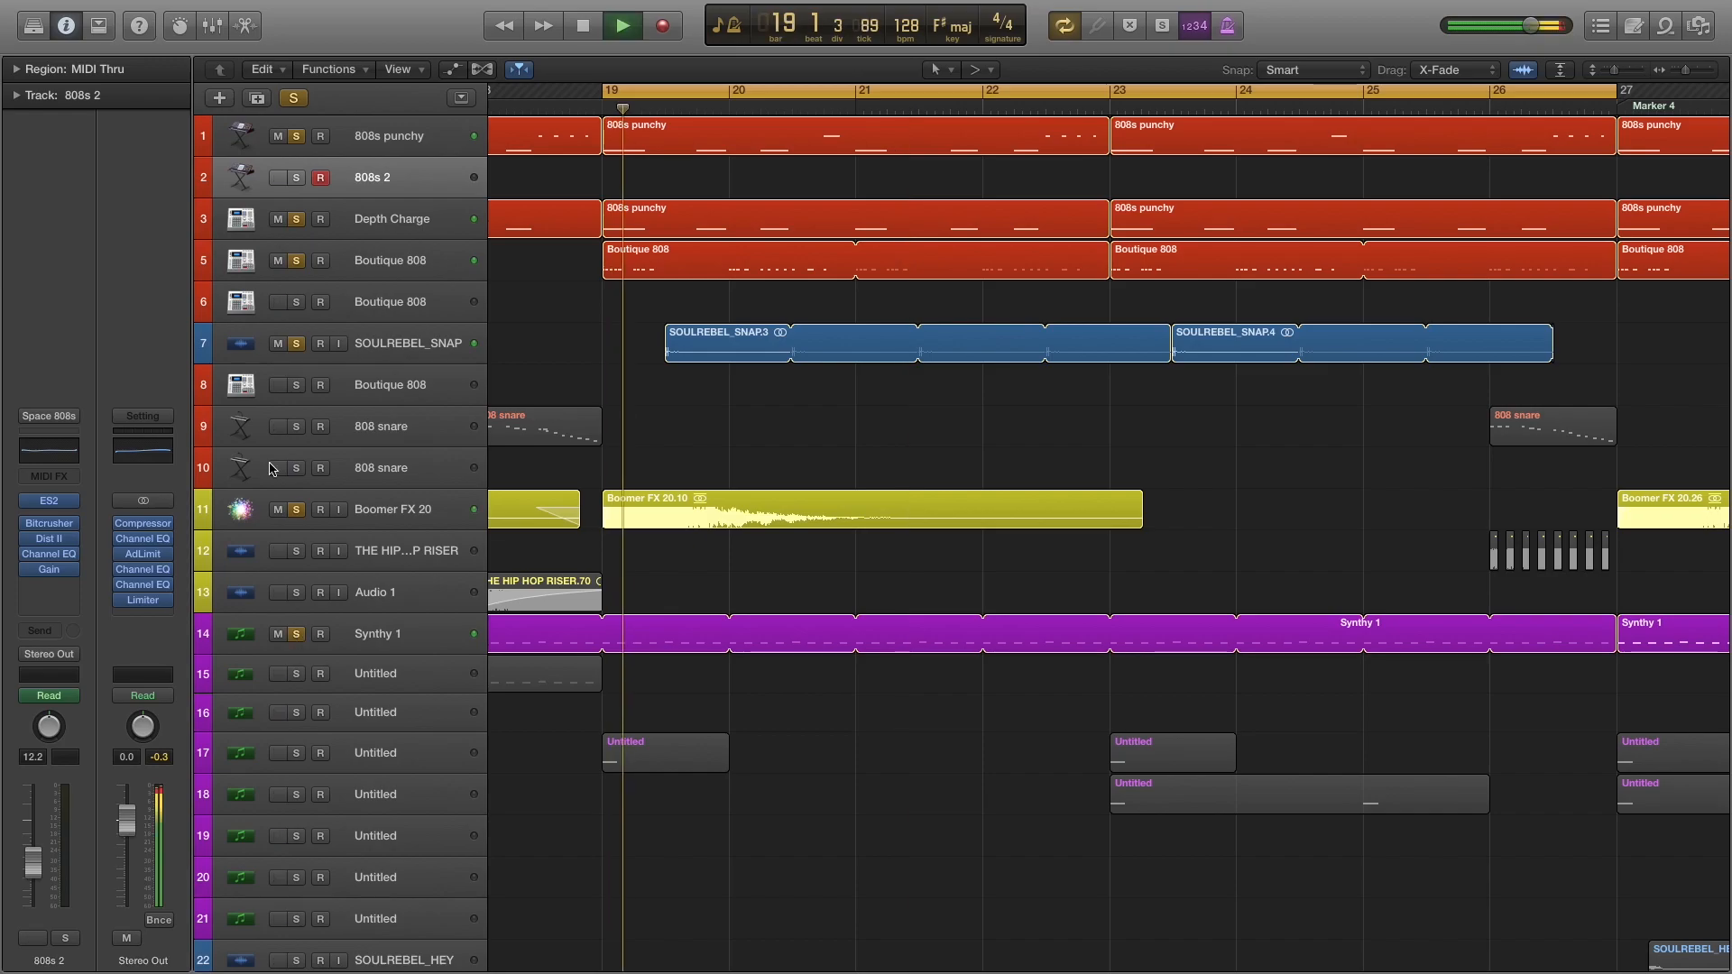
key(space)
Clear the other solos, leave only Synthy 1 soloed, and audition it with Channel EQ and Space Designer bypassed.
click(287, 94)
click(300, 619)
click(299, 634)
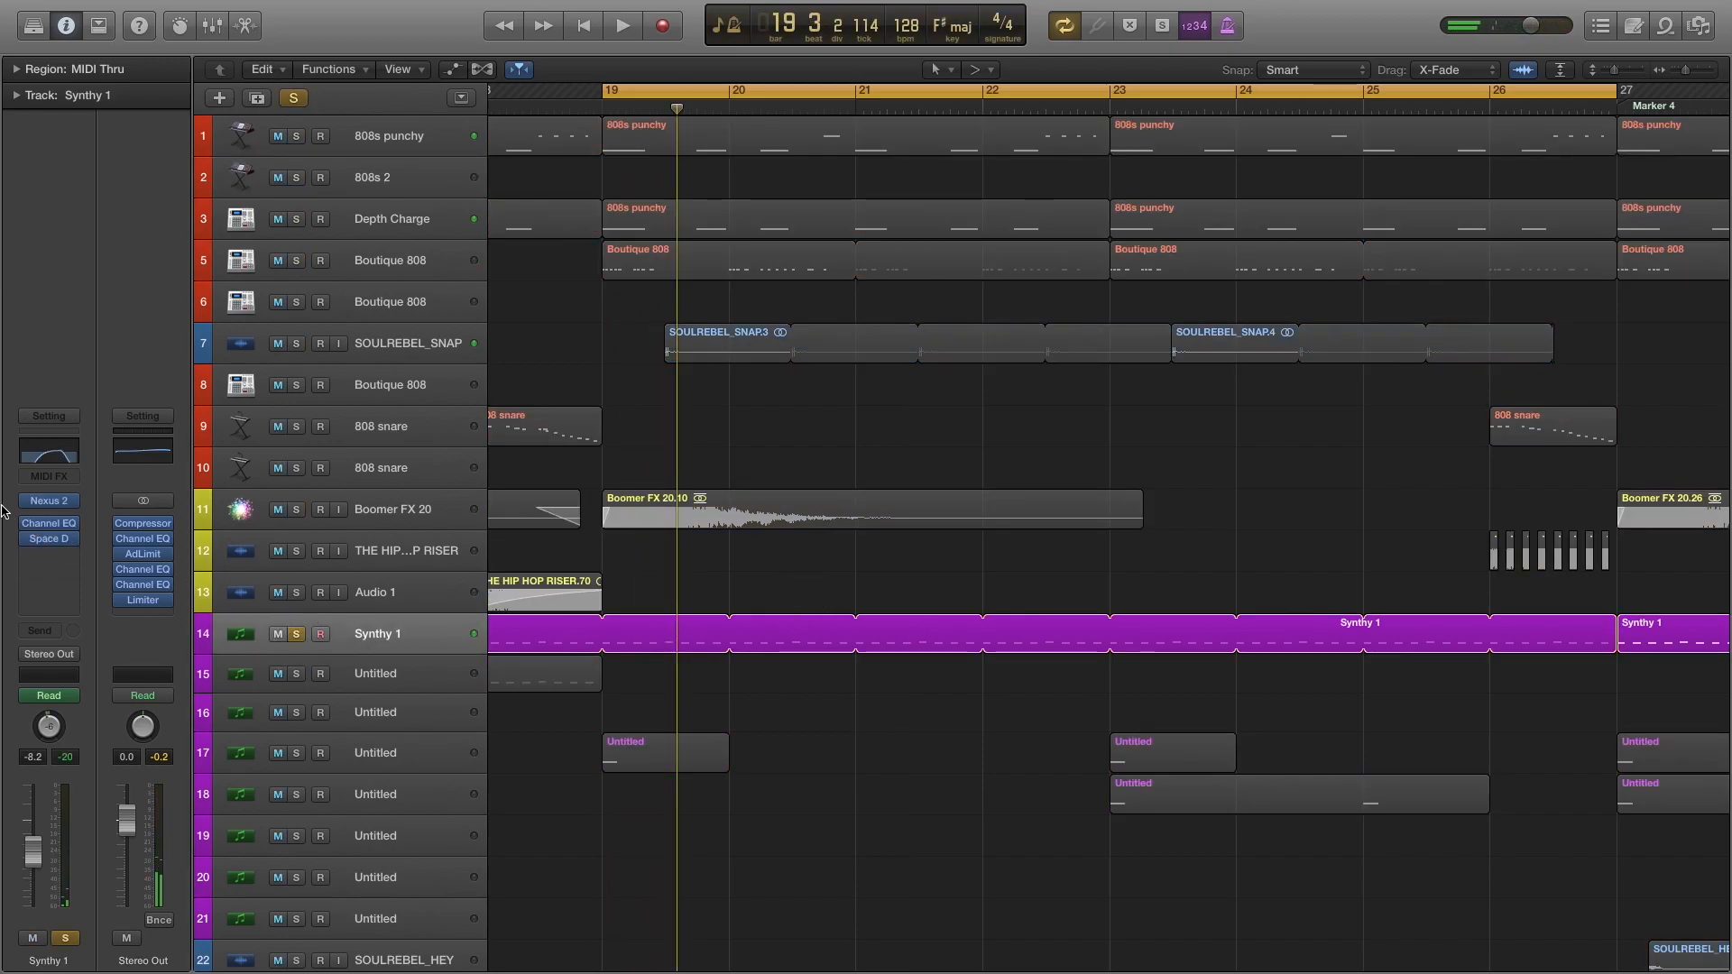
key(space)
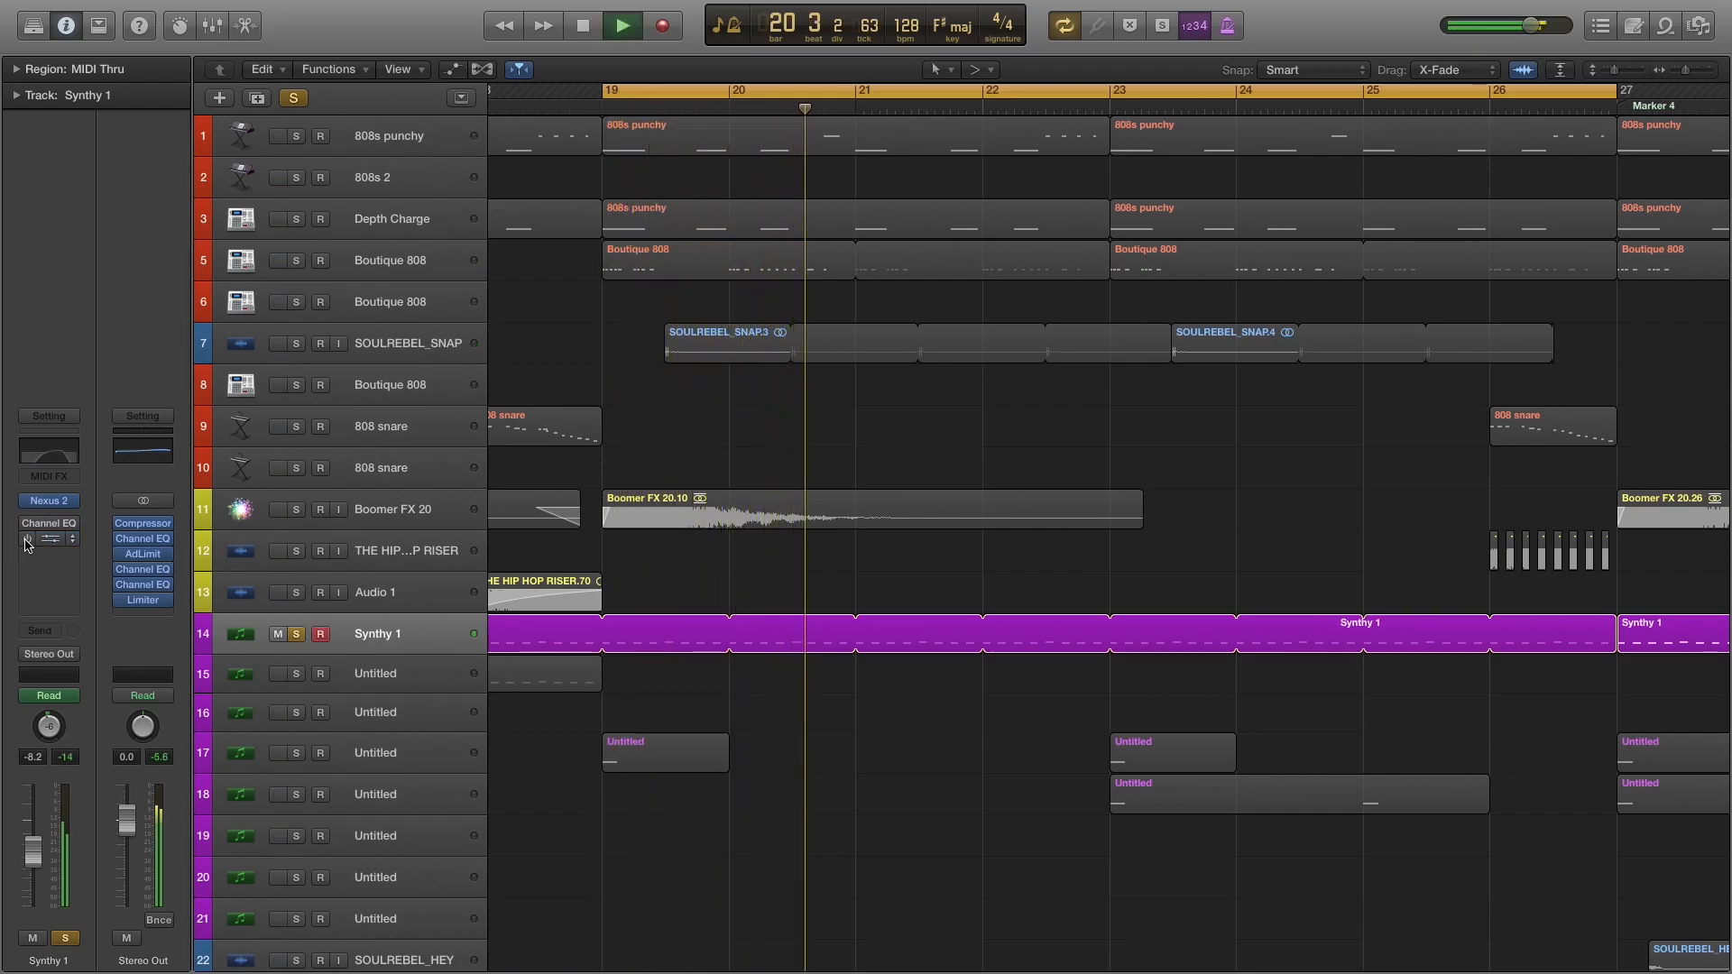
key(space)
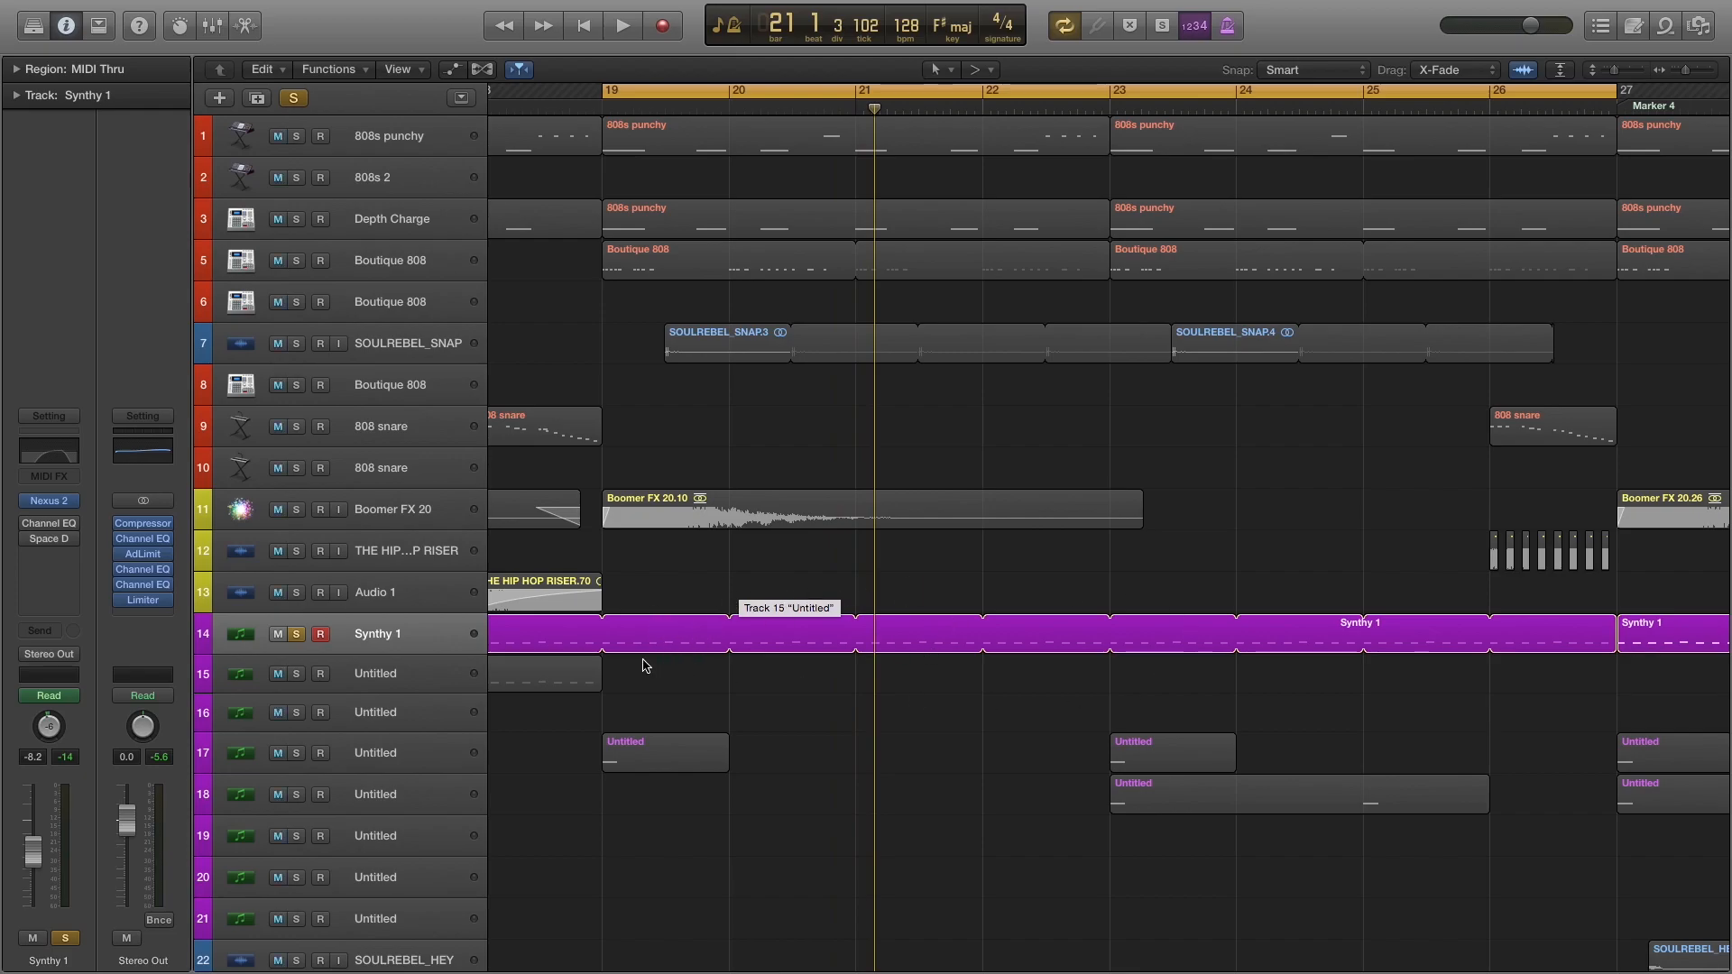
Re-enable Channel EQ on Synthy 1, audition the track with it, and examine the EQ curve.
mouse_move(41, 524)
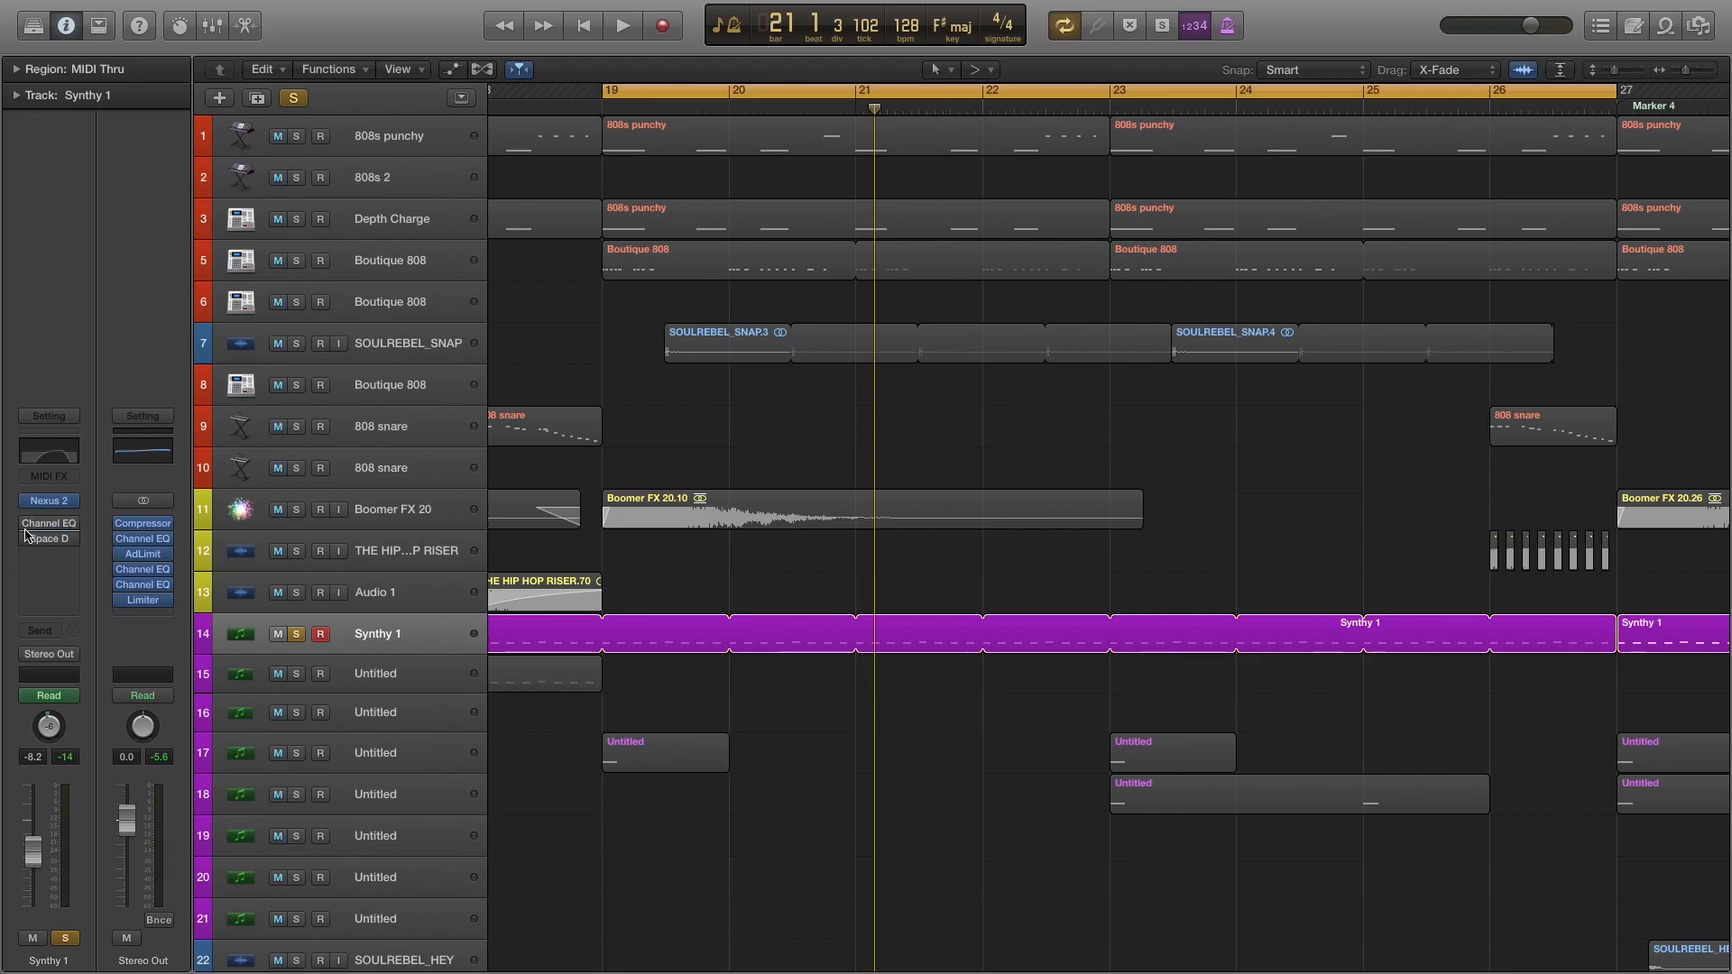
key(space)
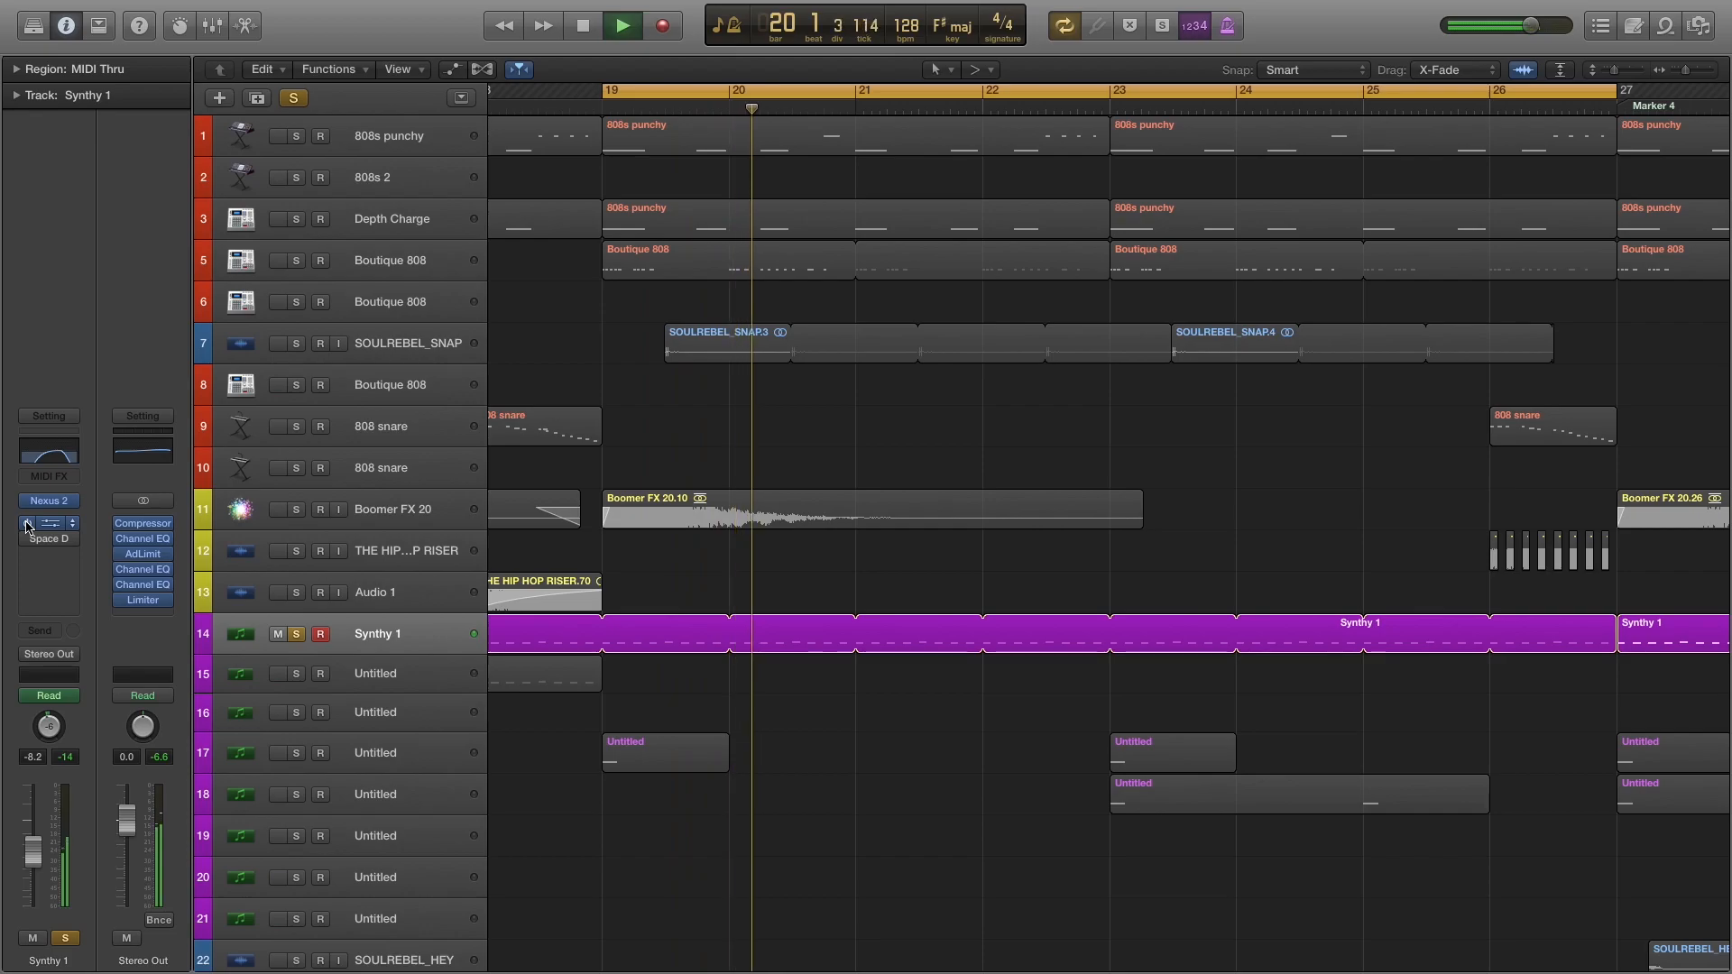
key(space)
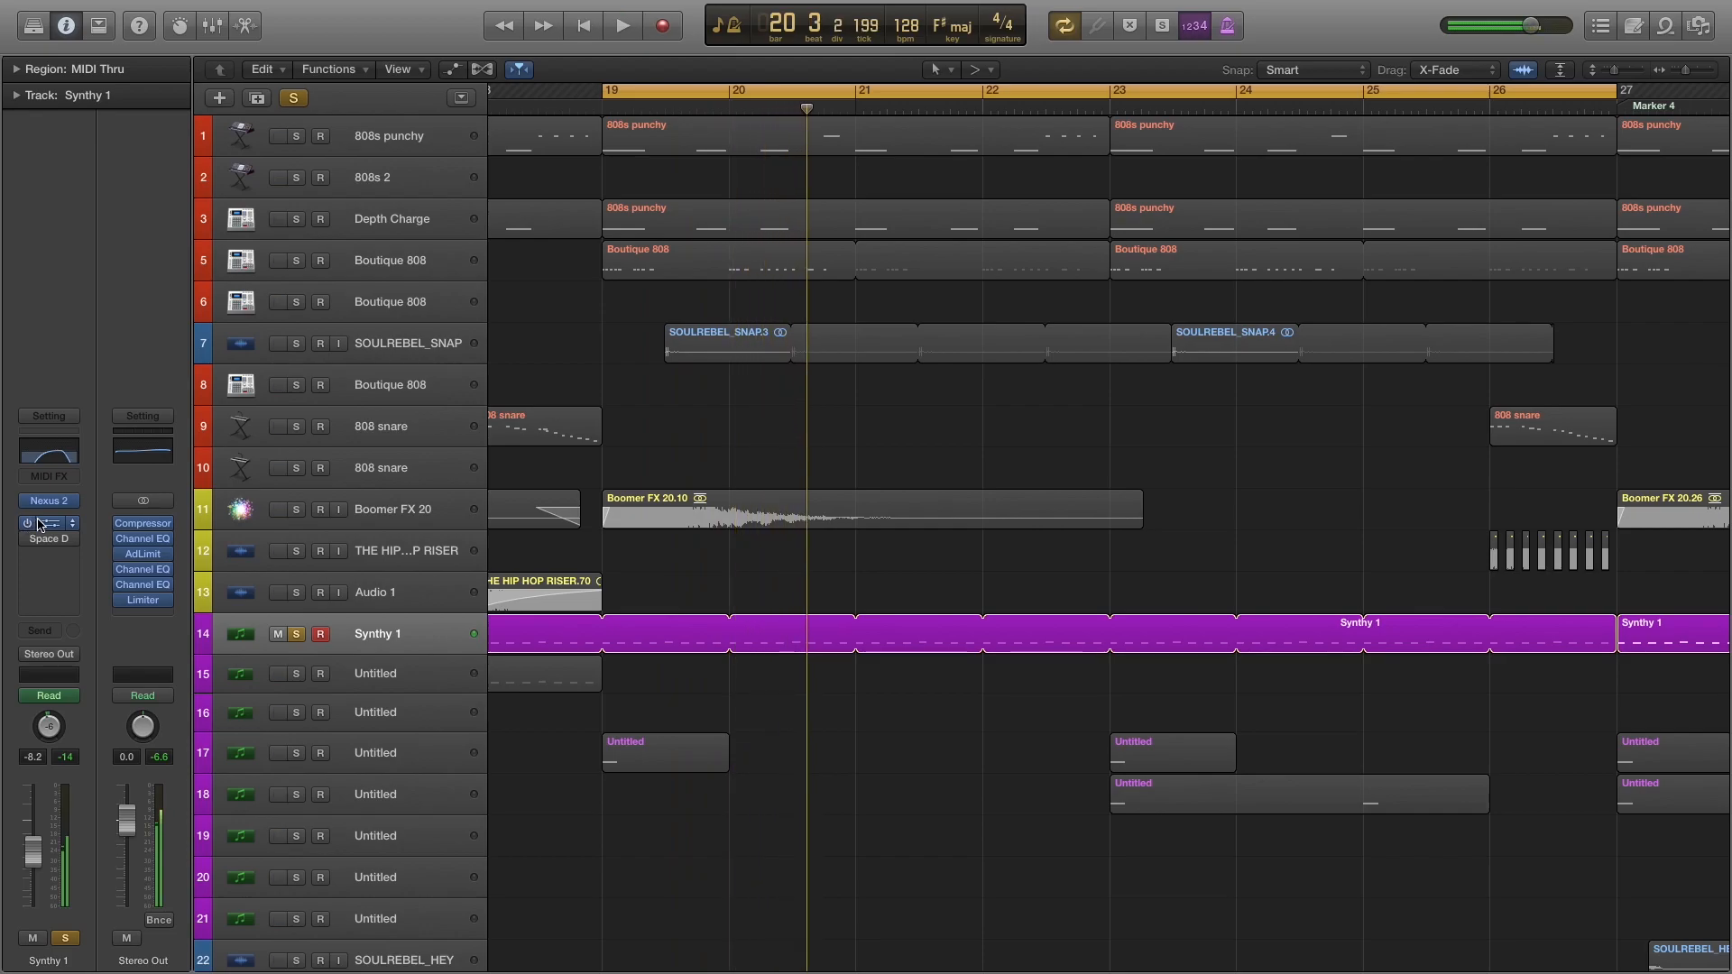
click(57, 457)
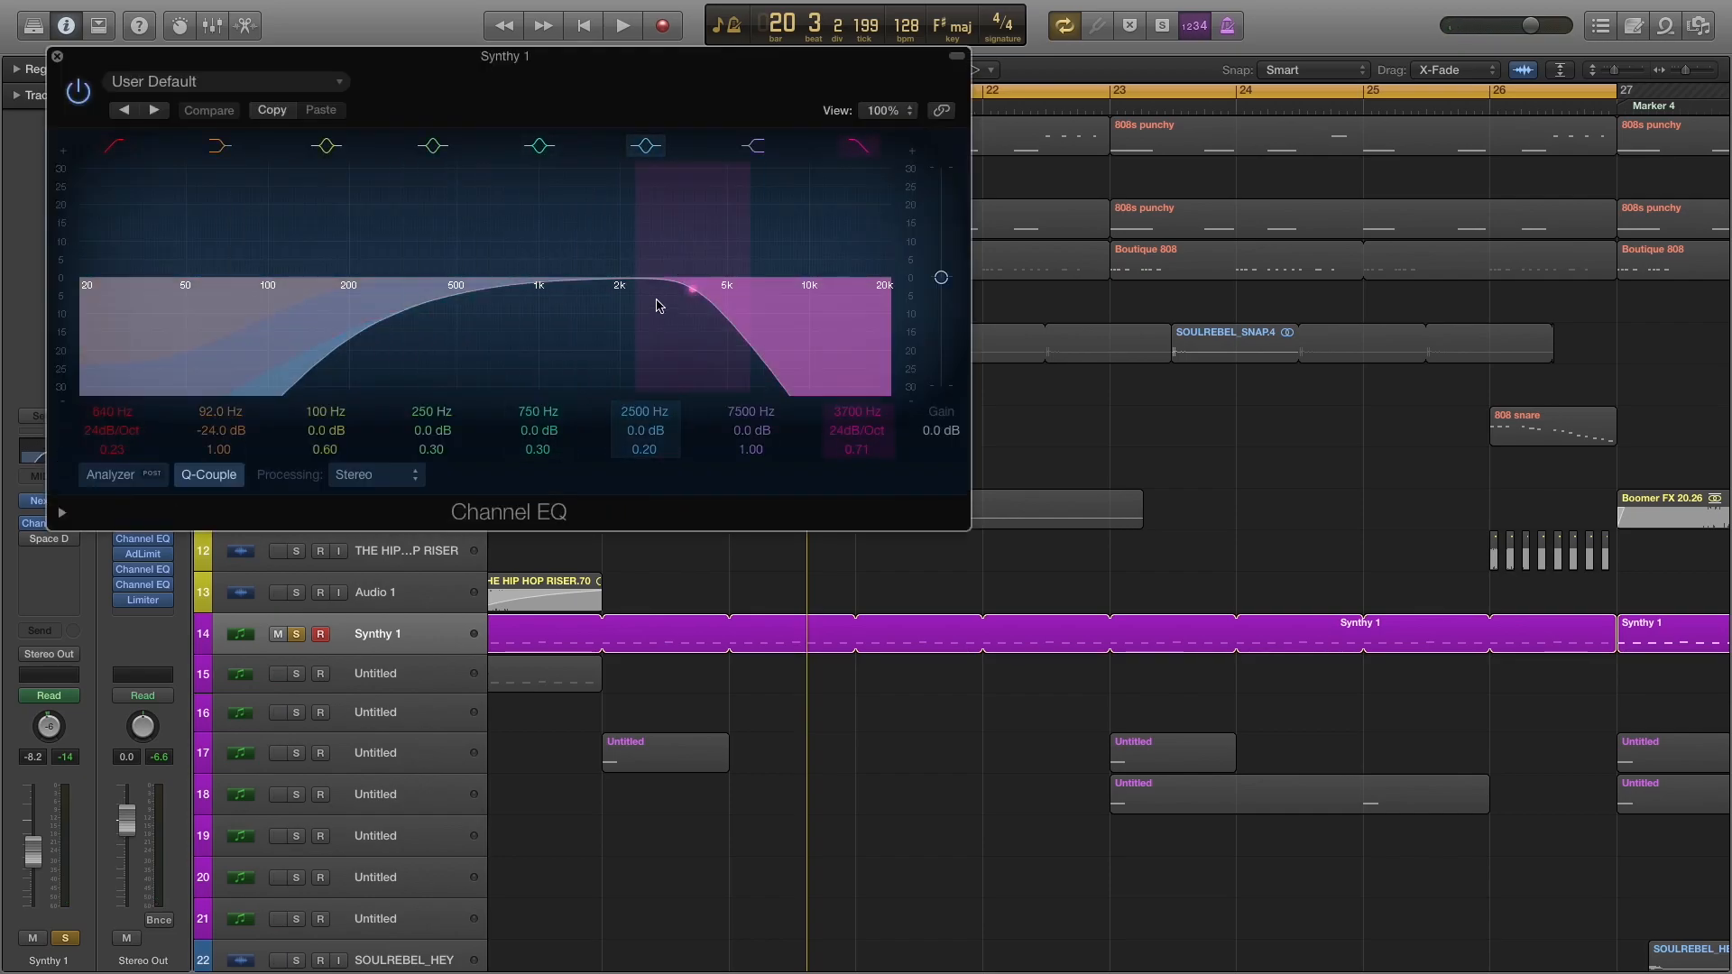
click(57, 57)
Audition Synthy 1 repeatedly with both Channel EQ and Space Designer active.
key(space)
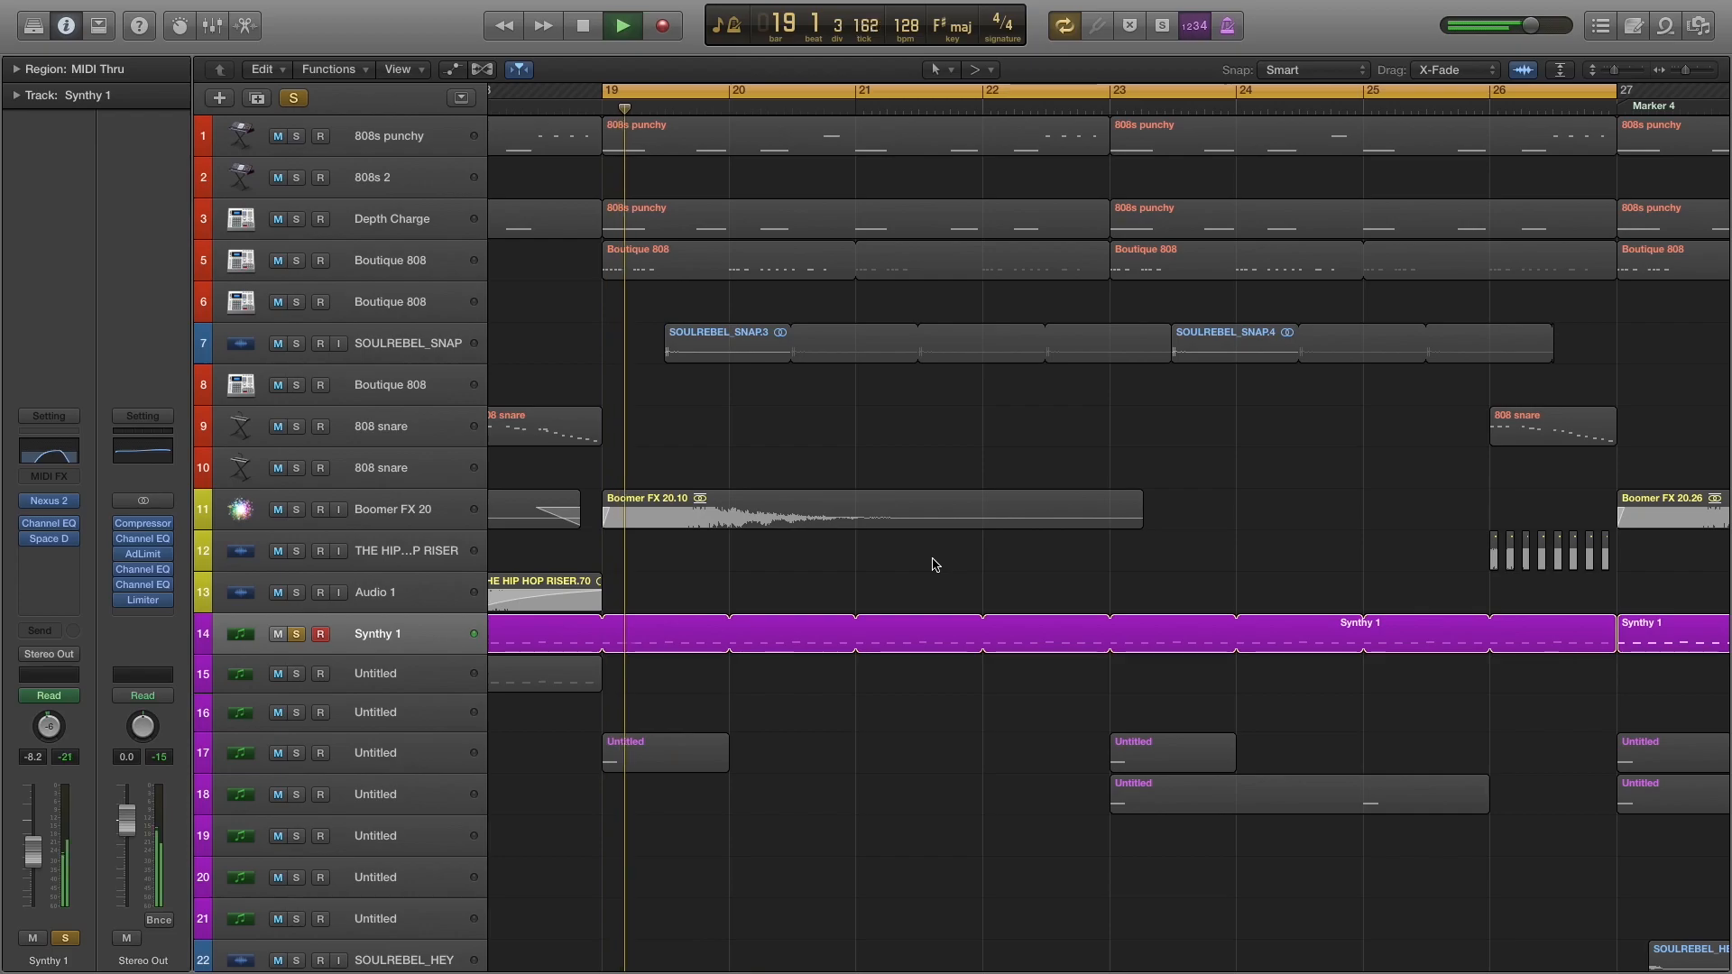
key(space)
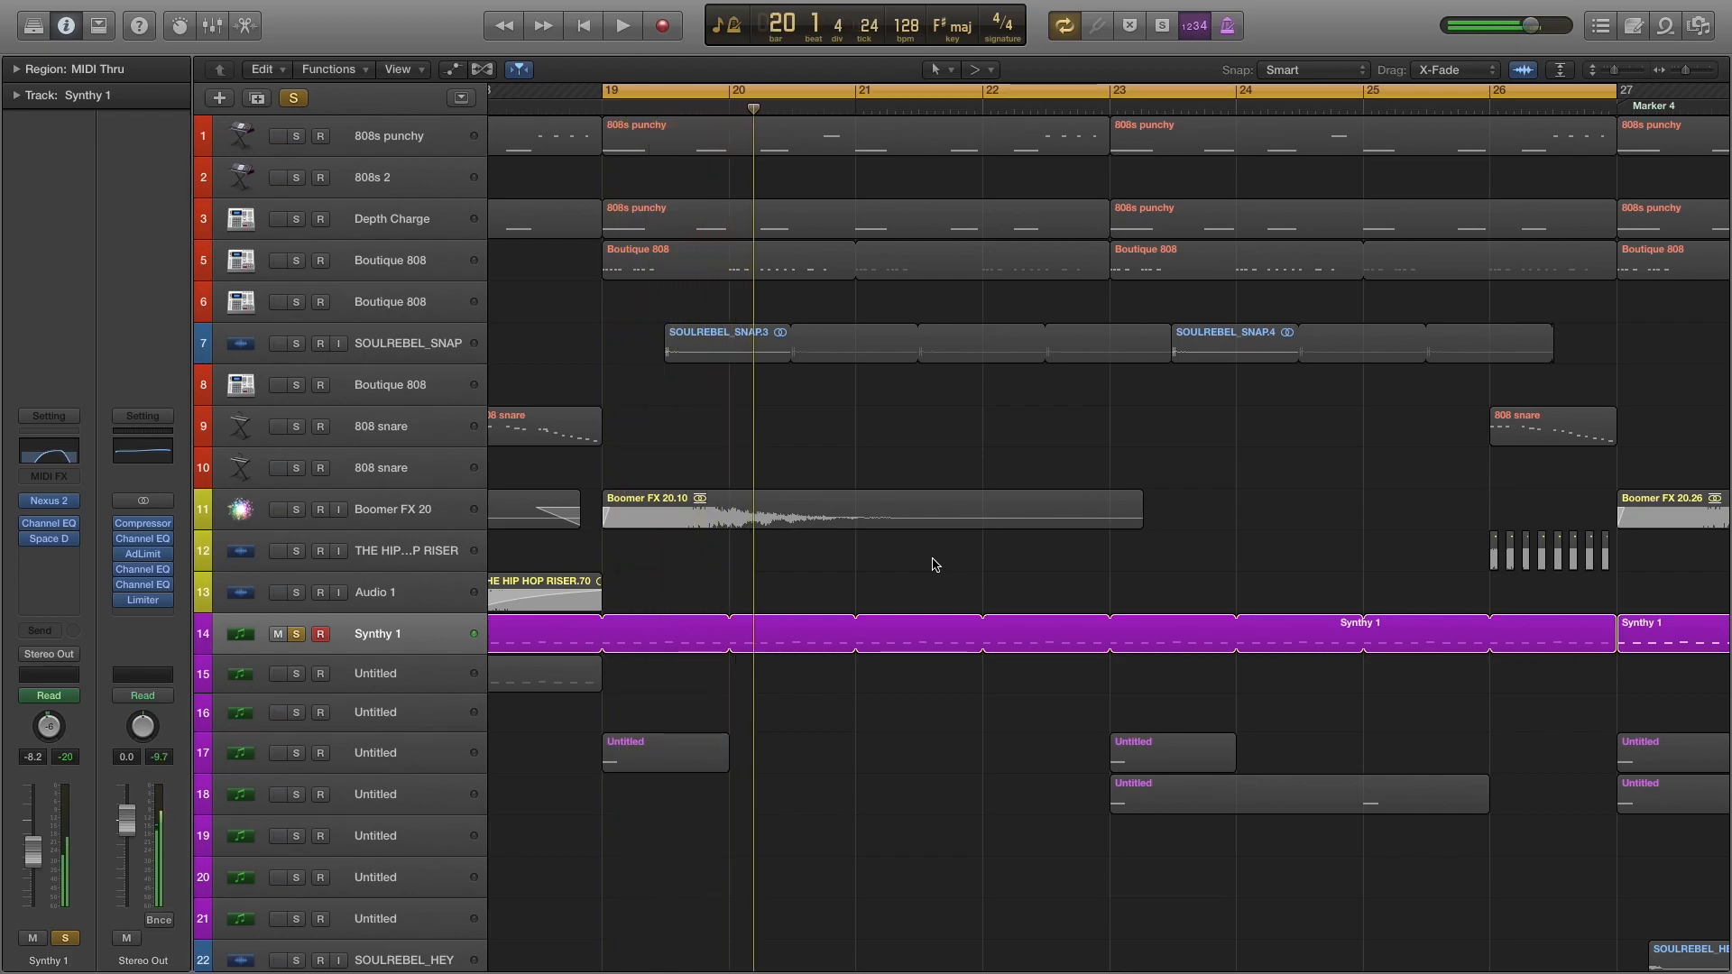
scroll(929, 529, down, 3)
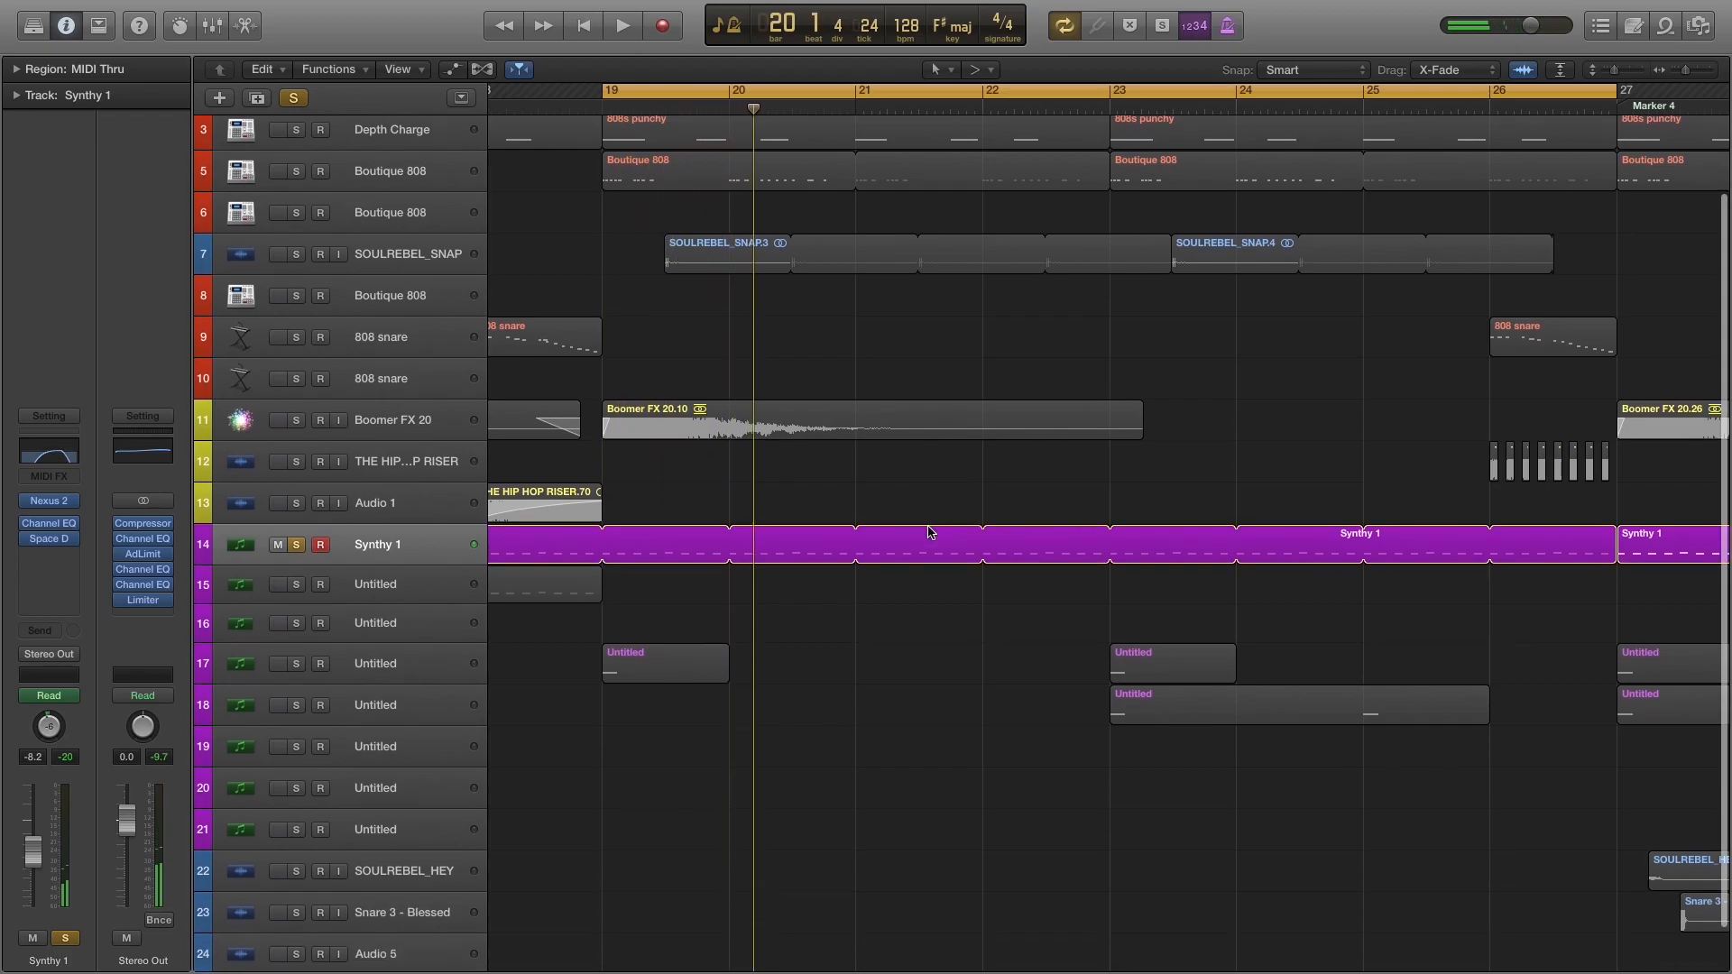
key(space)
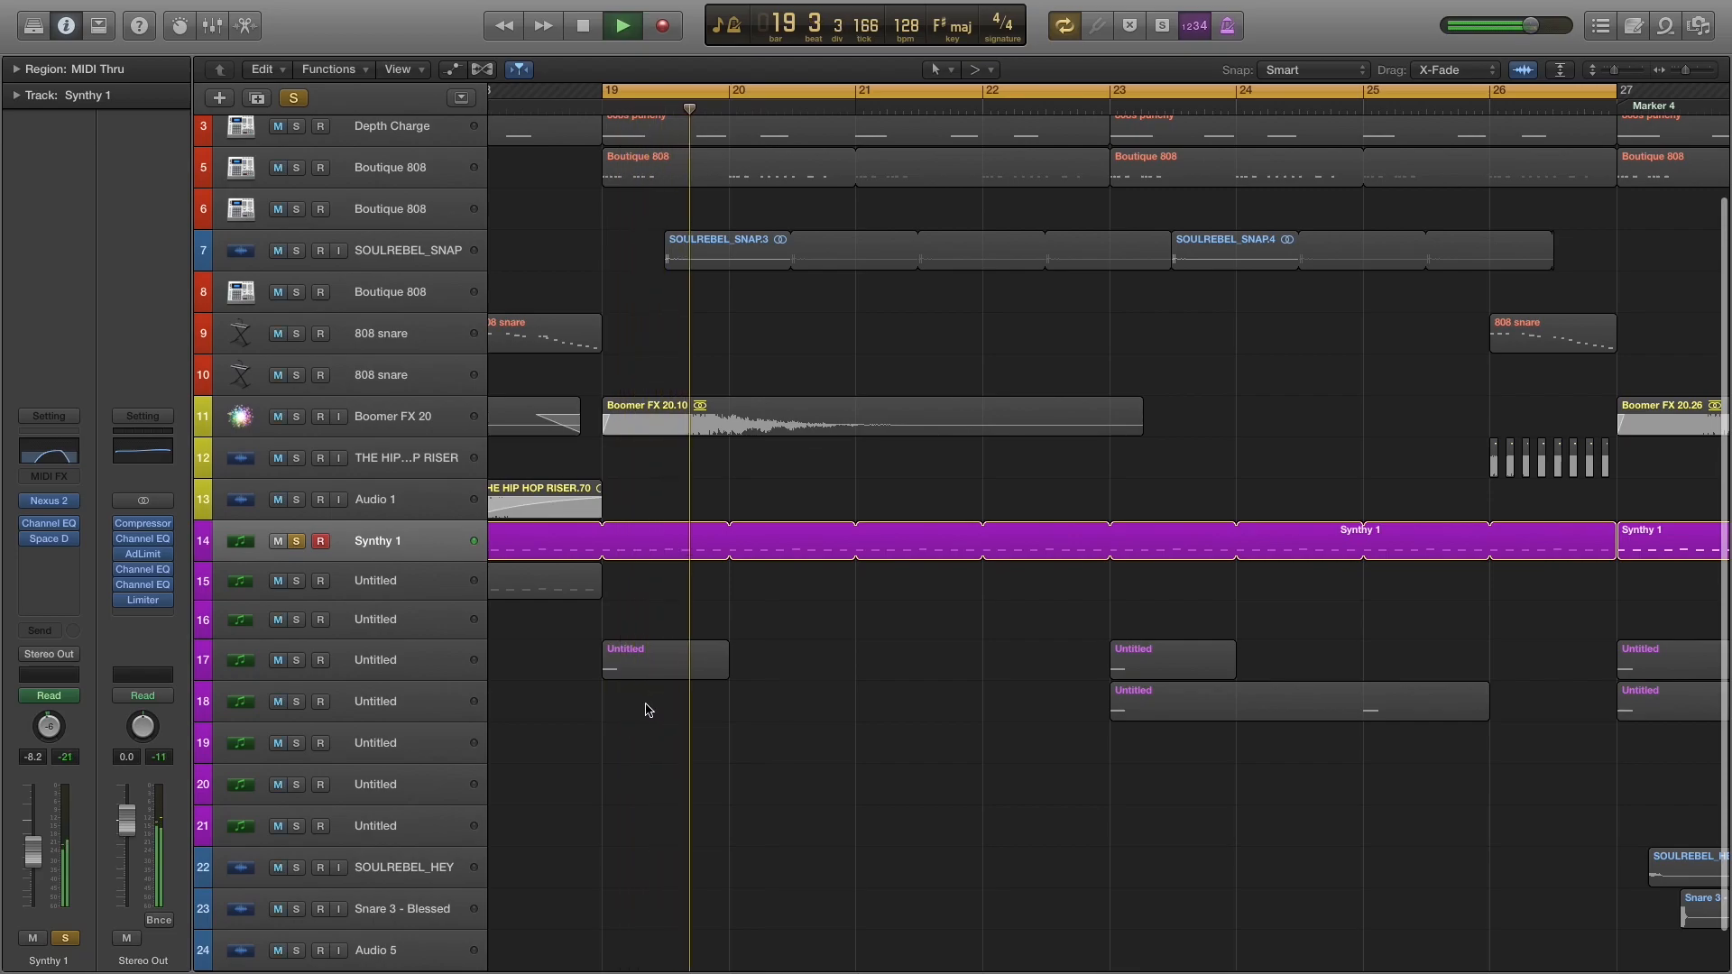
key(space)
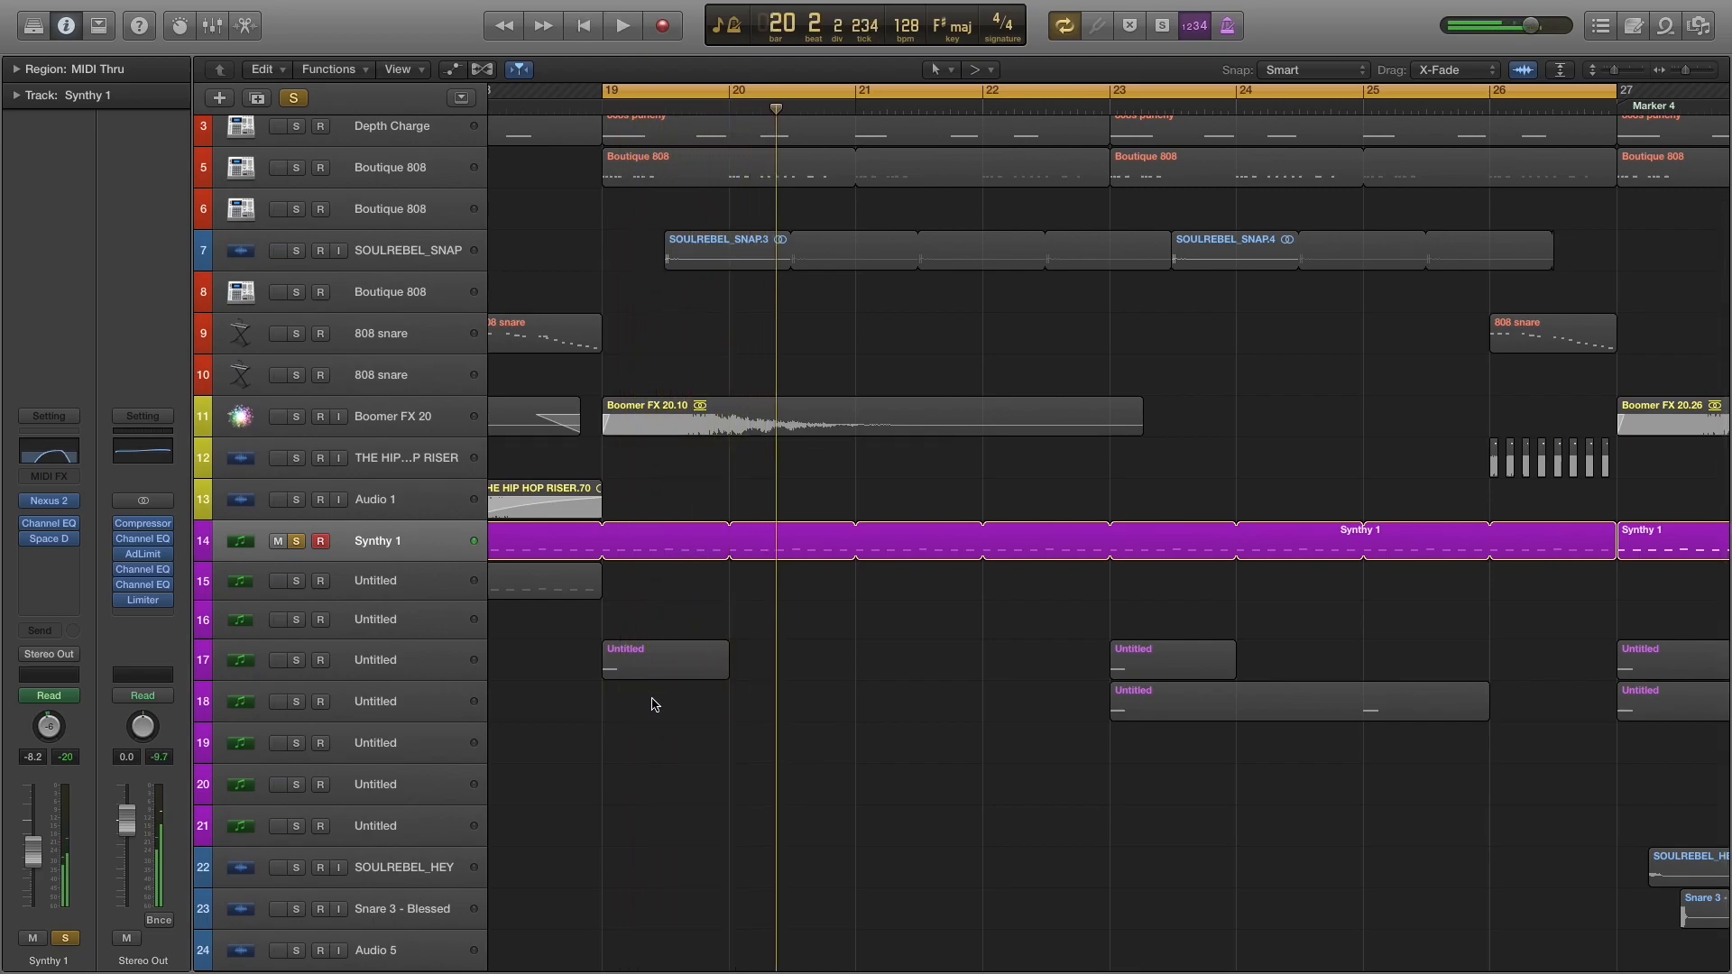
Solo the Untitled synth on track 17 together with Synthy 1 and play both.
click(297, 661)
key(space)
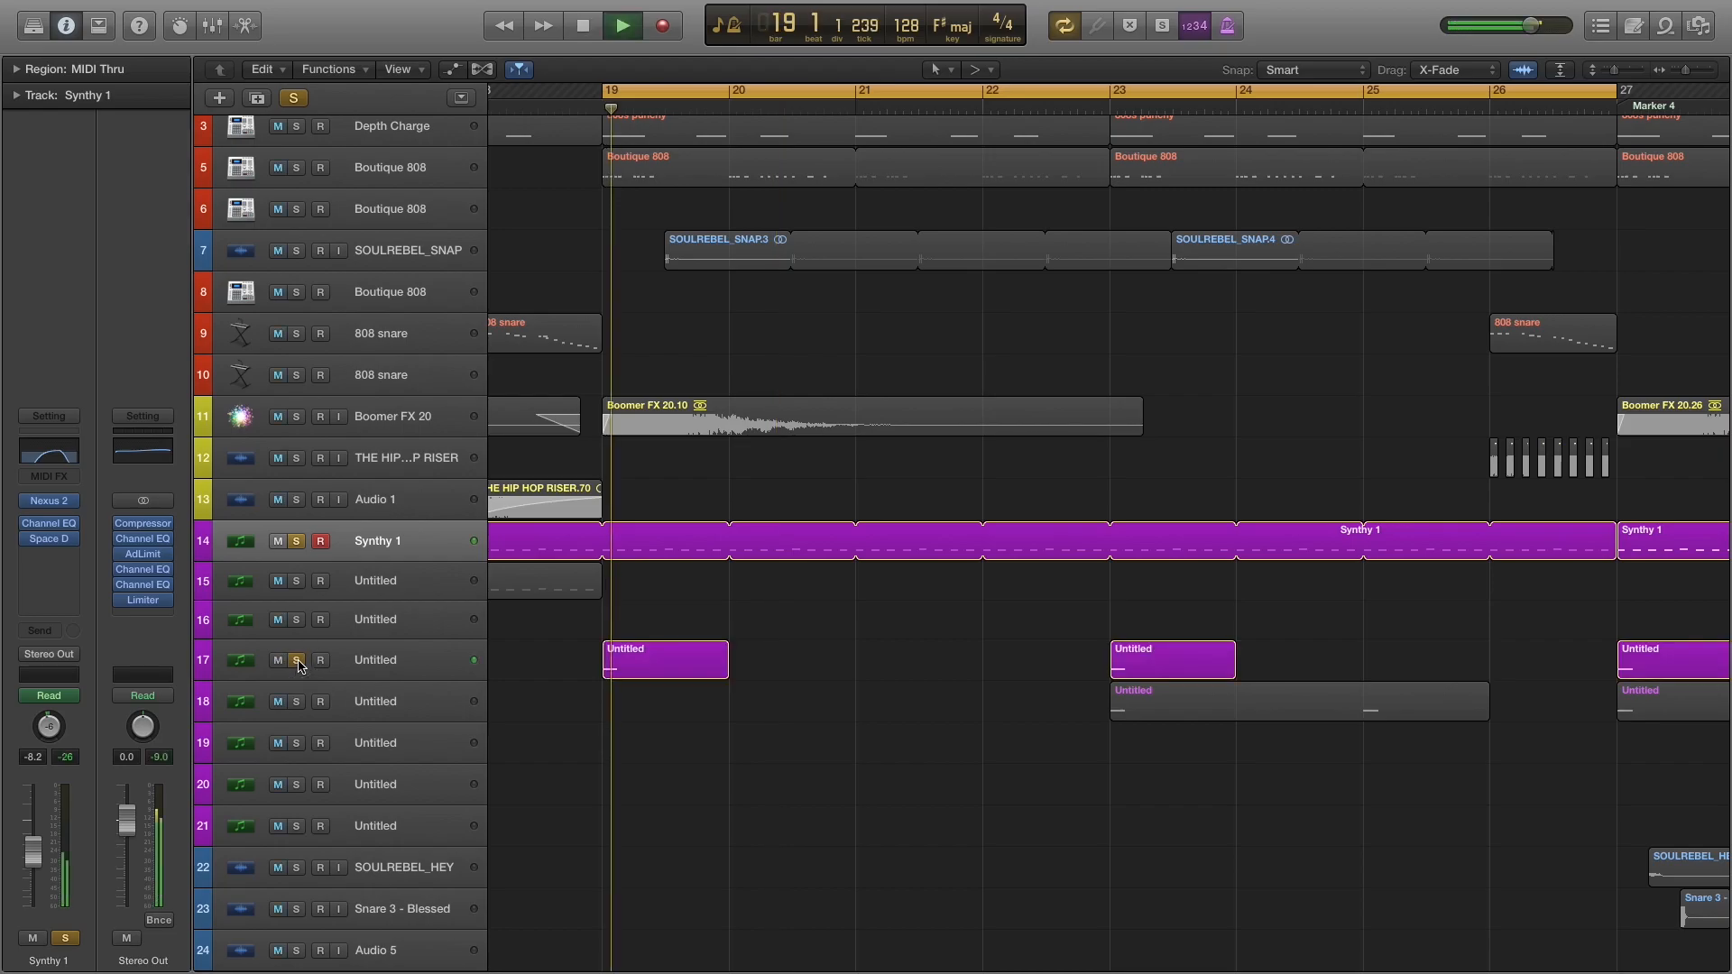
key(space)
Unsolo Synthy 1, select the Untitled synth on track 17, and audition it on its own.
click(297, 541)
click(405, 668)
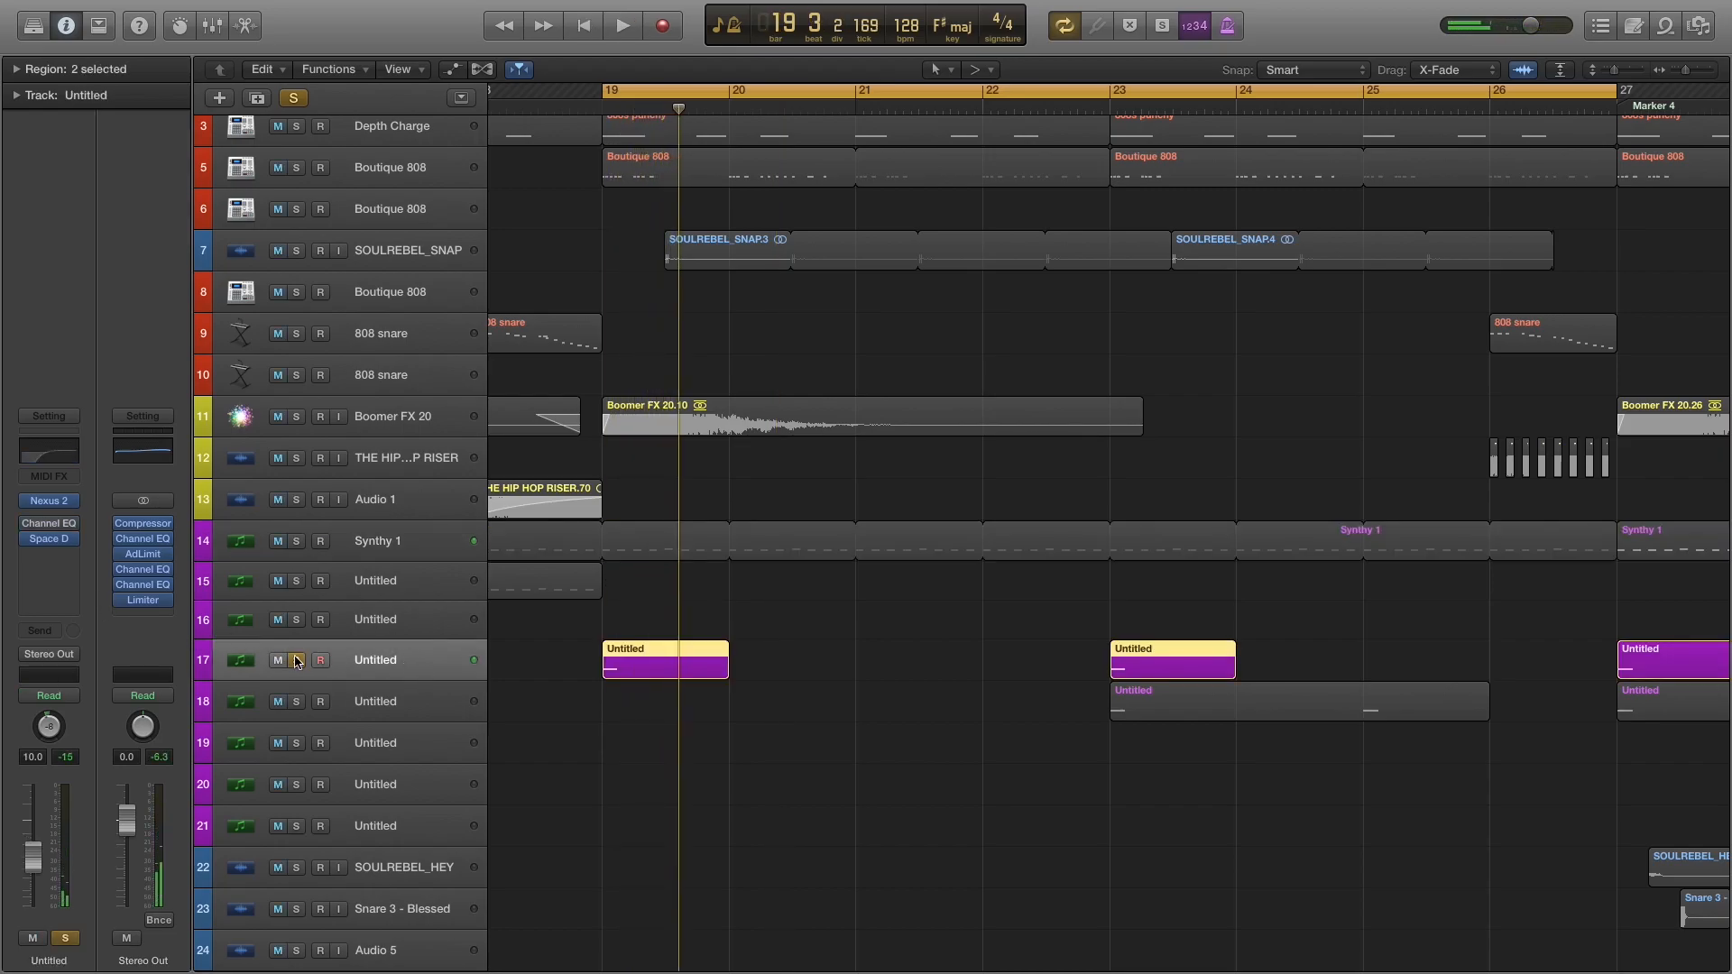
key(space)
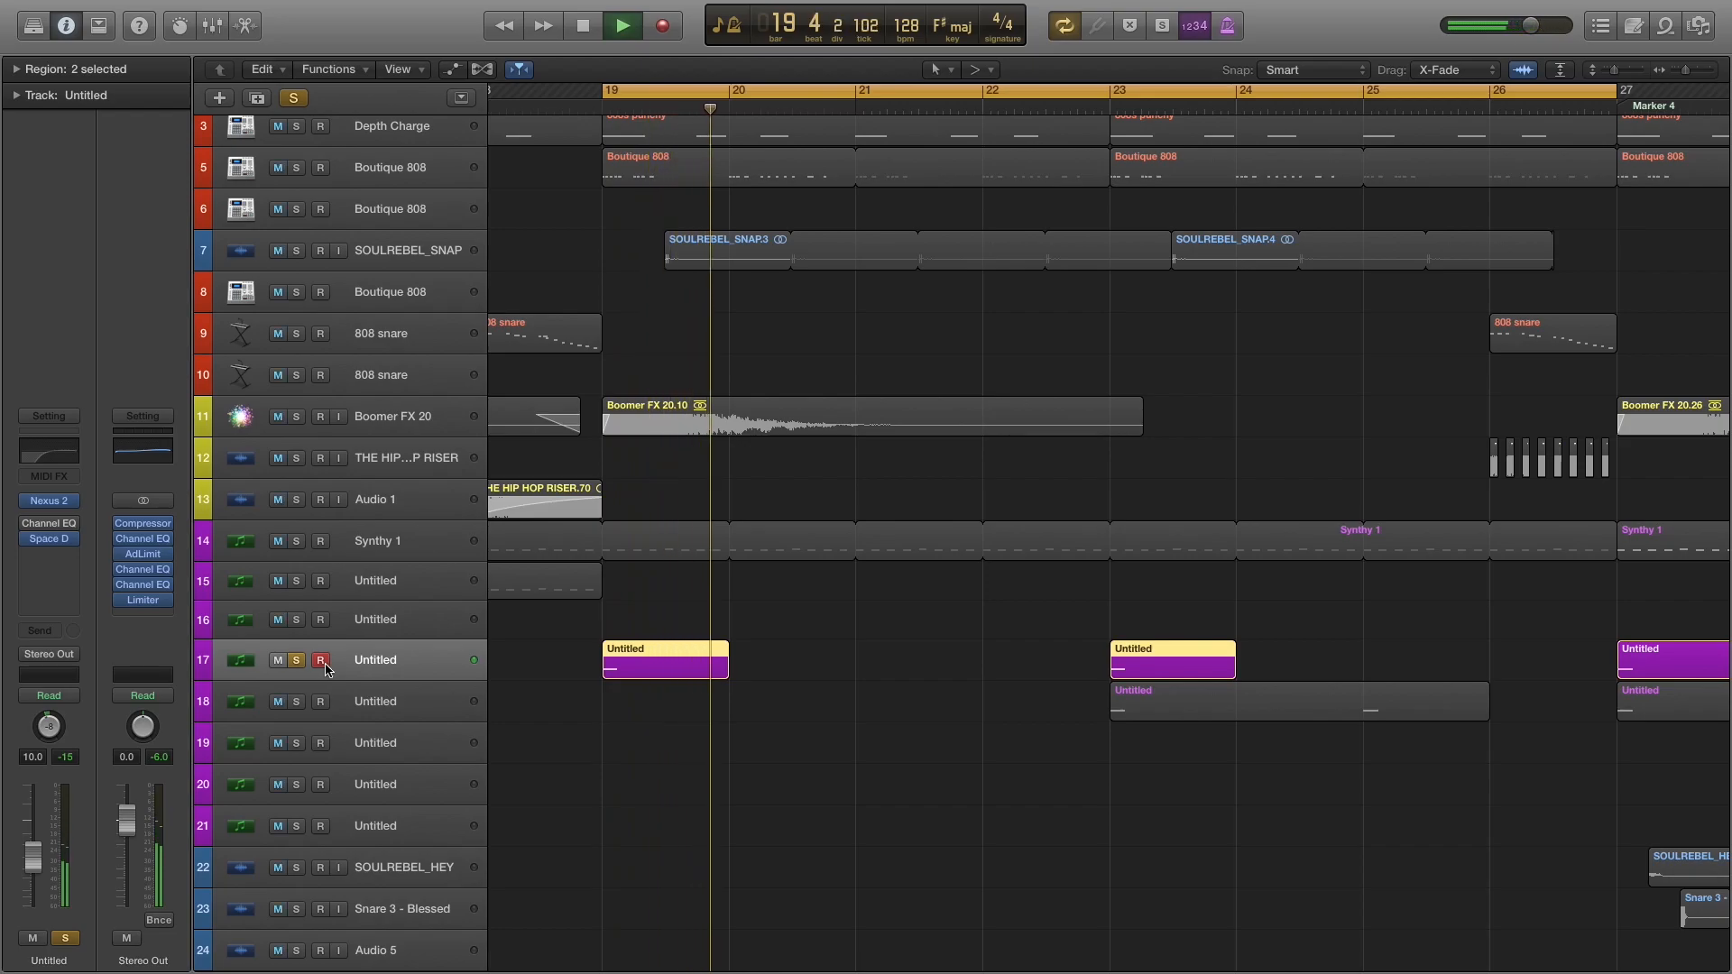
key(space)
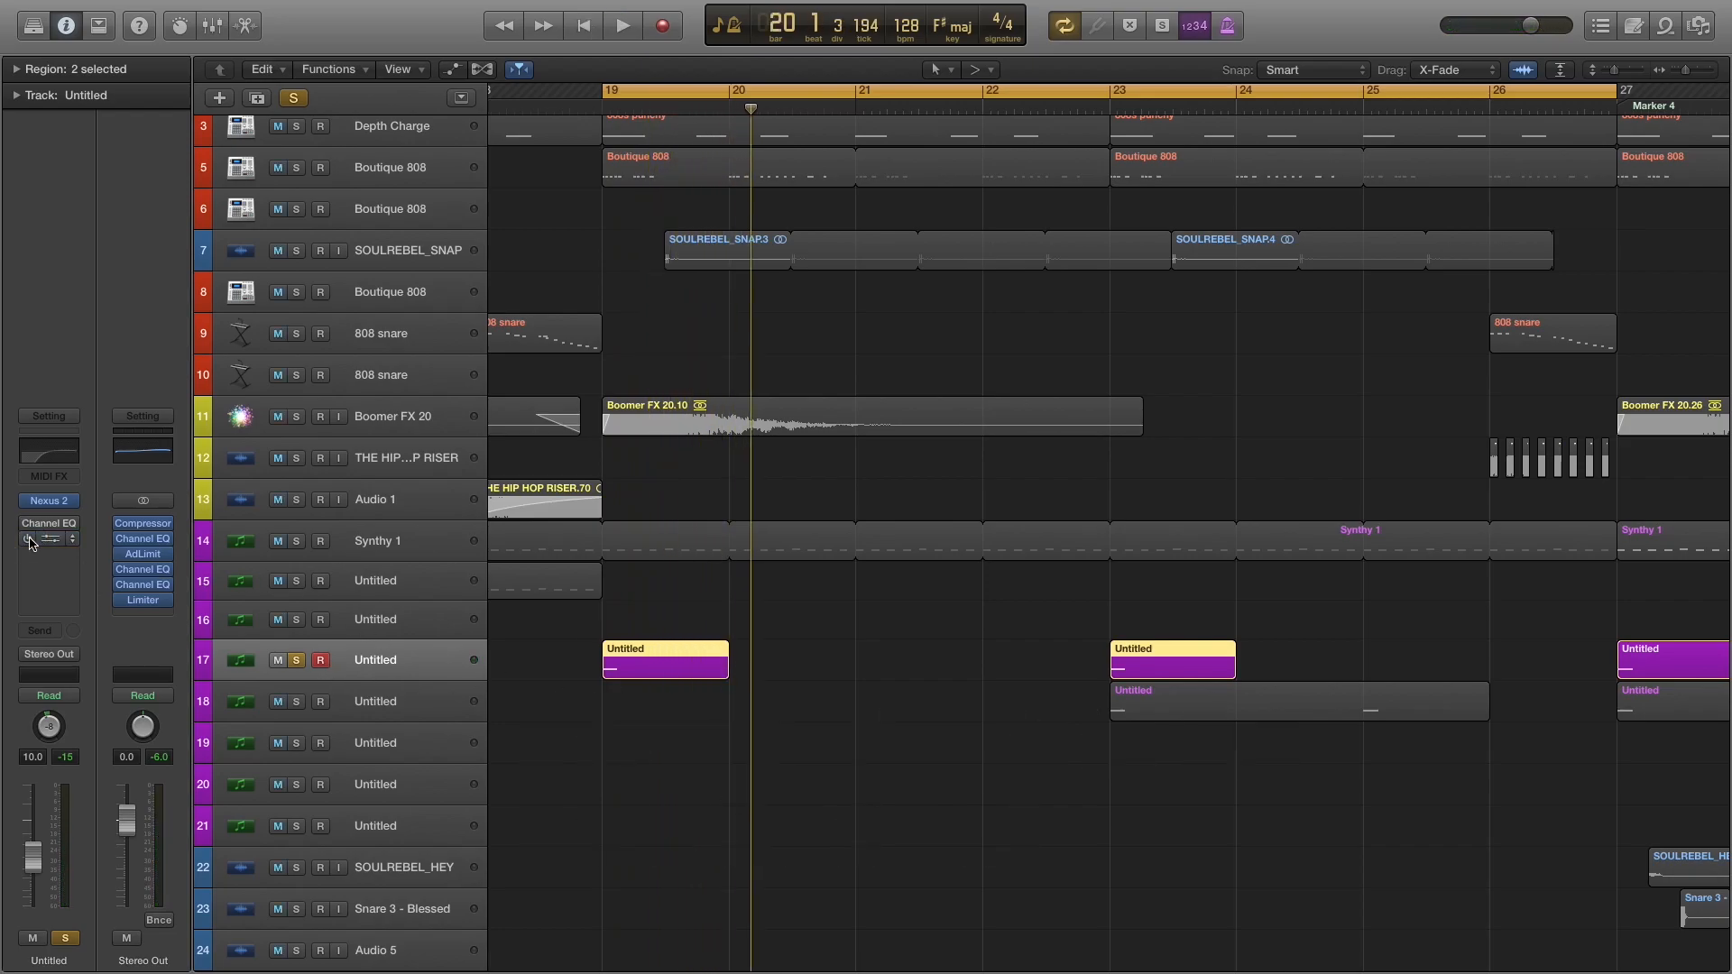
key(space)
key(space)
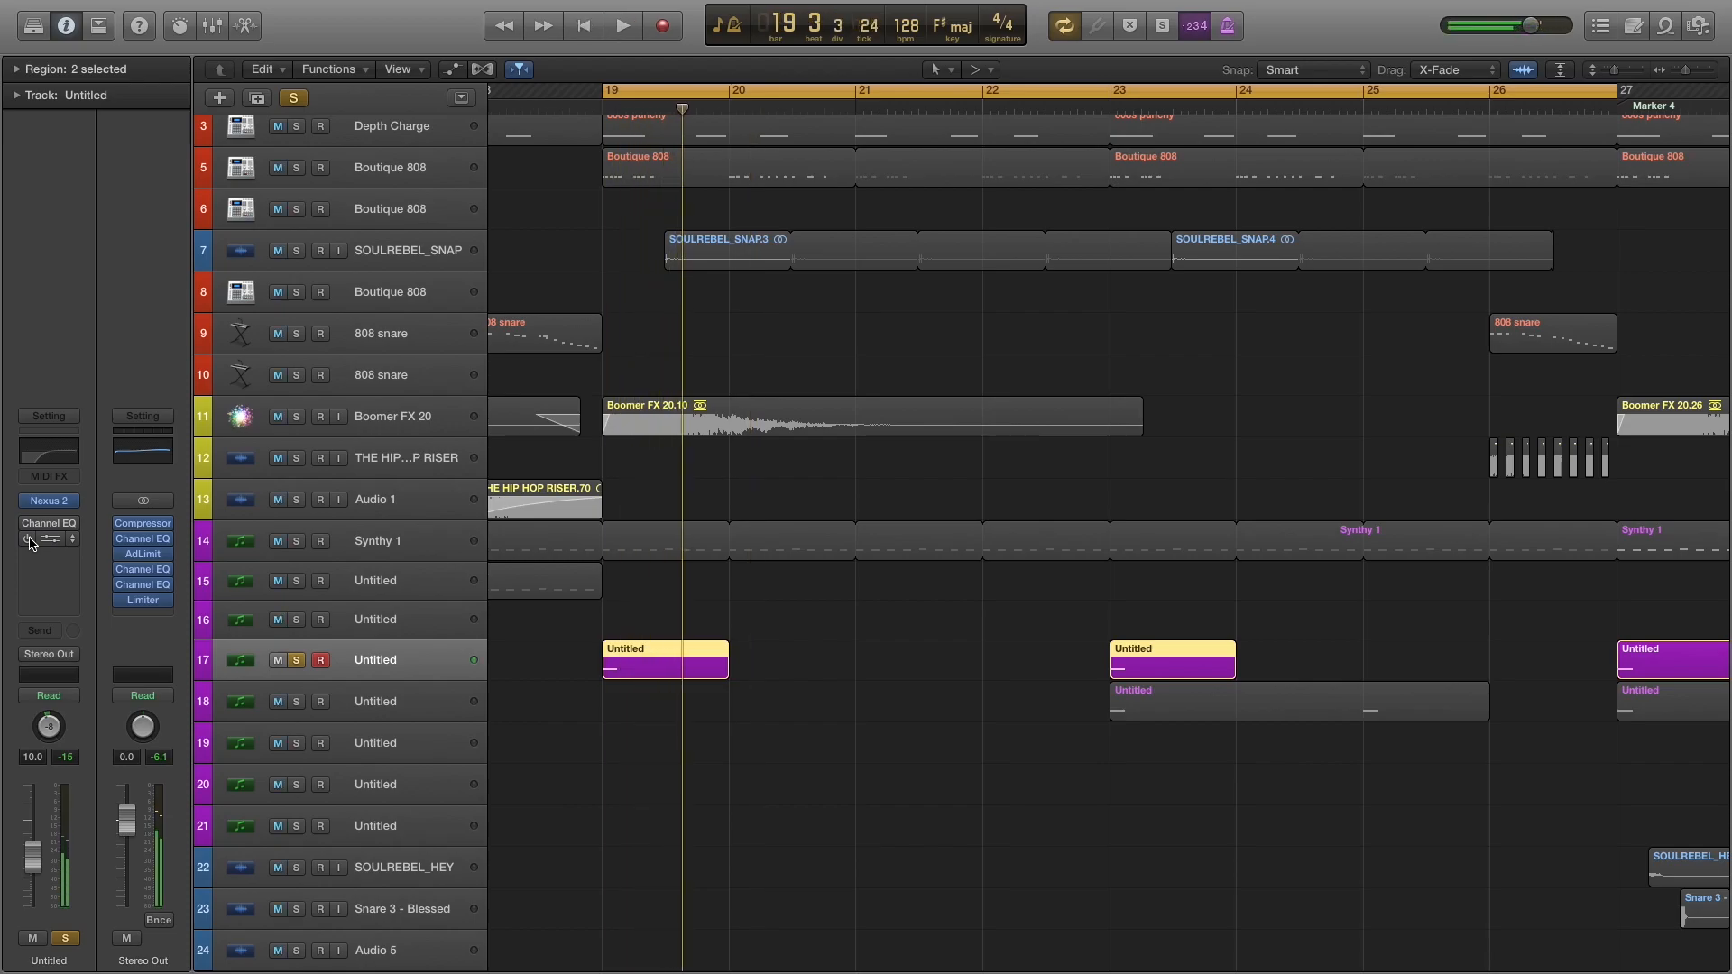
Examine the Space Designer reverb settings on track 17 and play the track through it.
click(56, 544)
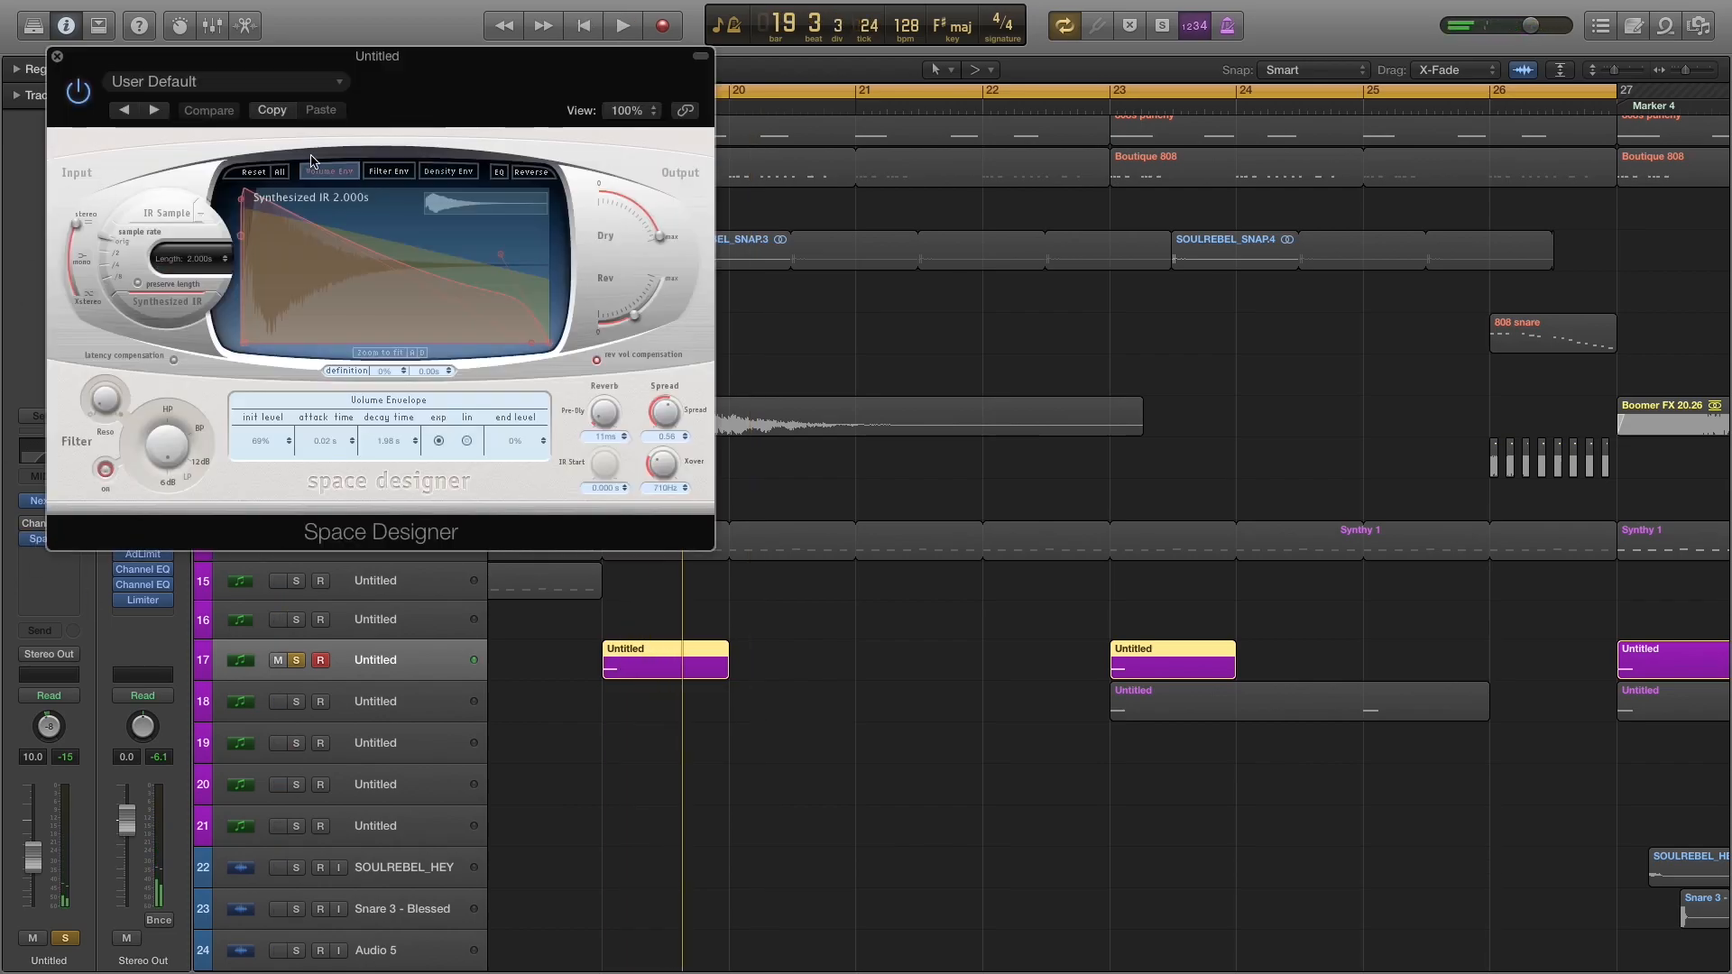
key(space)
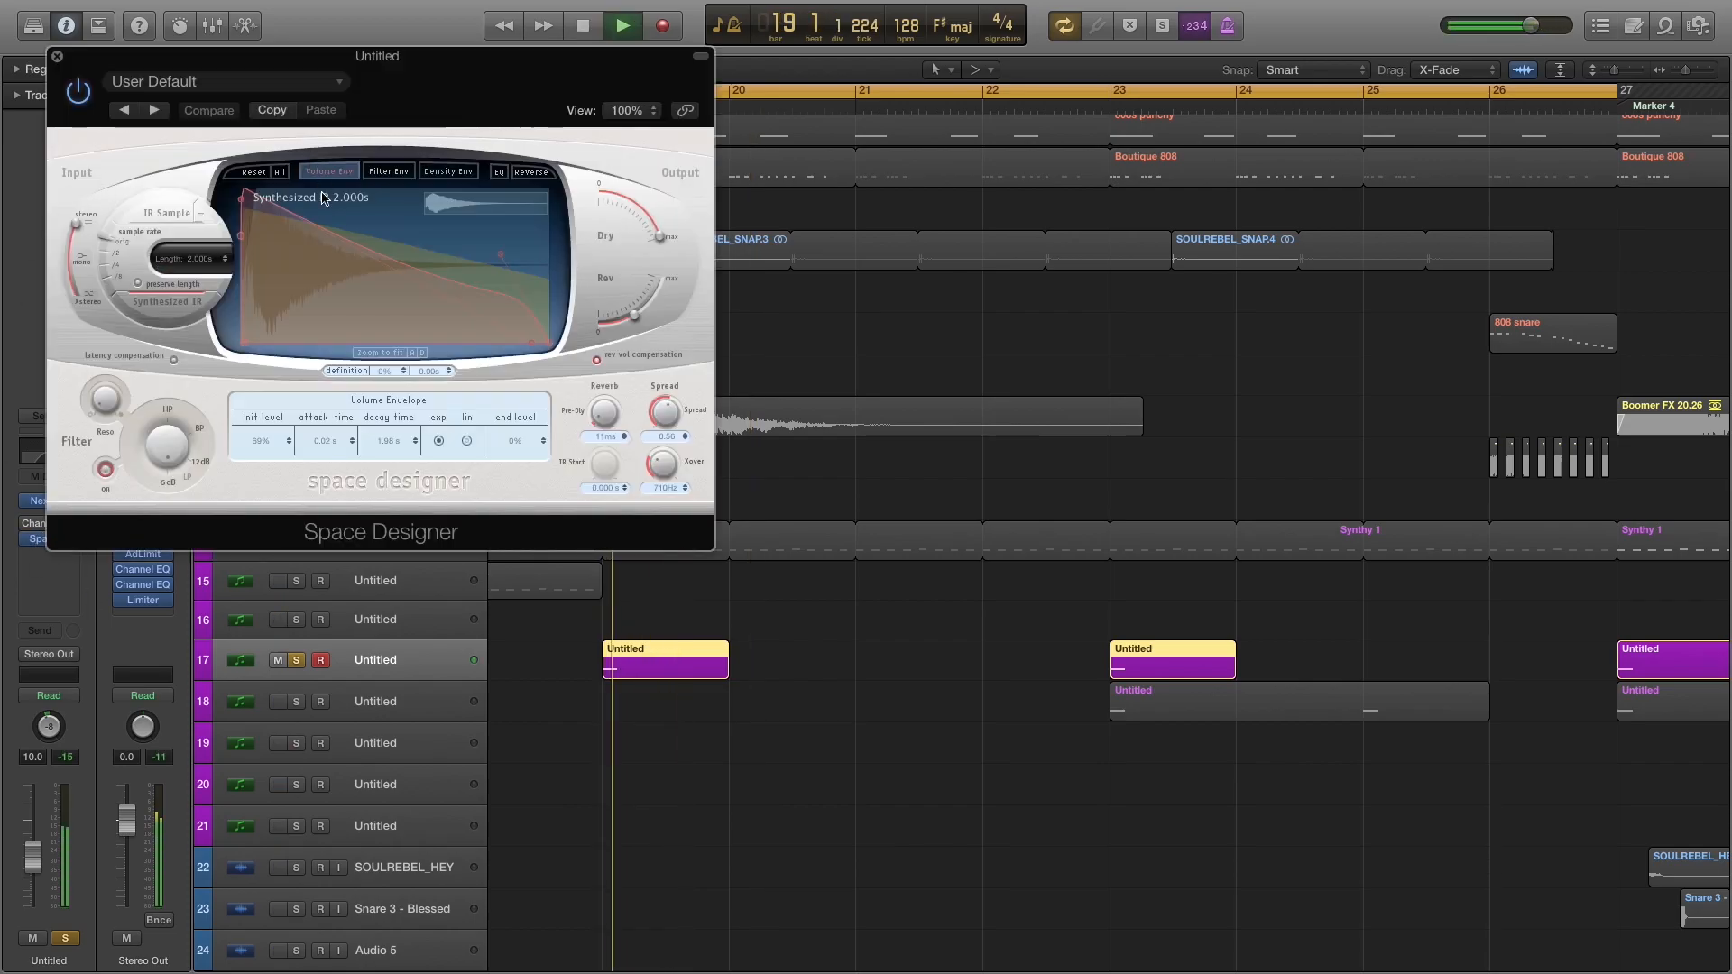
click(57, 58)
key(space)
Solo Synthy 1 with track 17, start playback, and bring in Boomer FX 20 and SOULREBEL_SNAP.
scroll(666, 605, down, 4)
scroll(679, 603, up, 4)
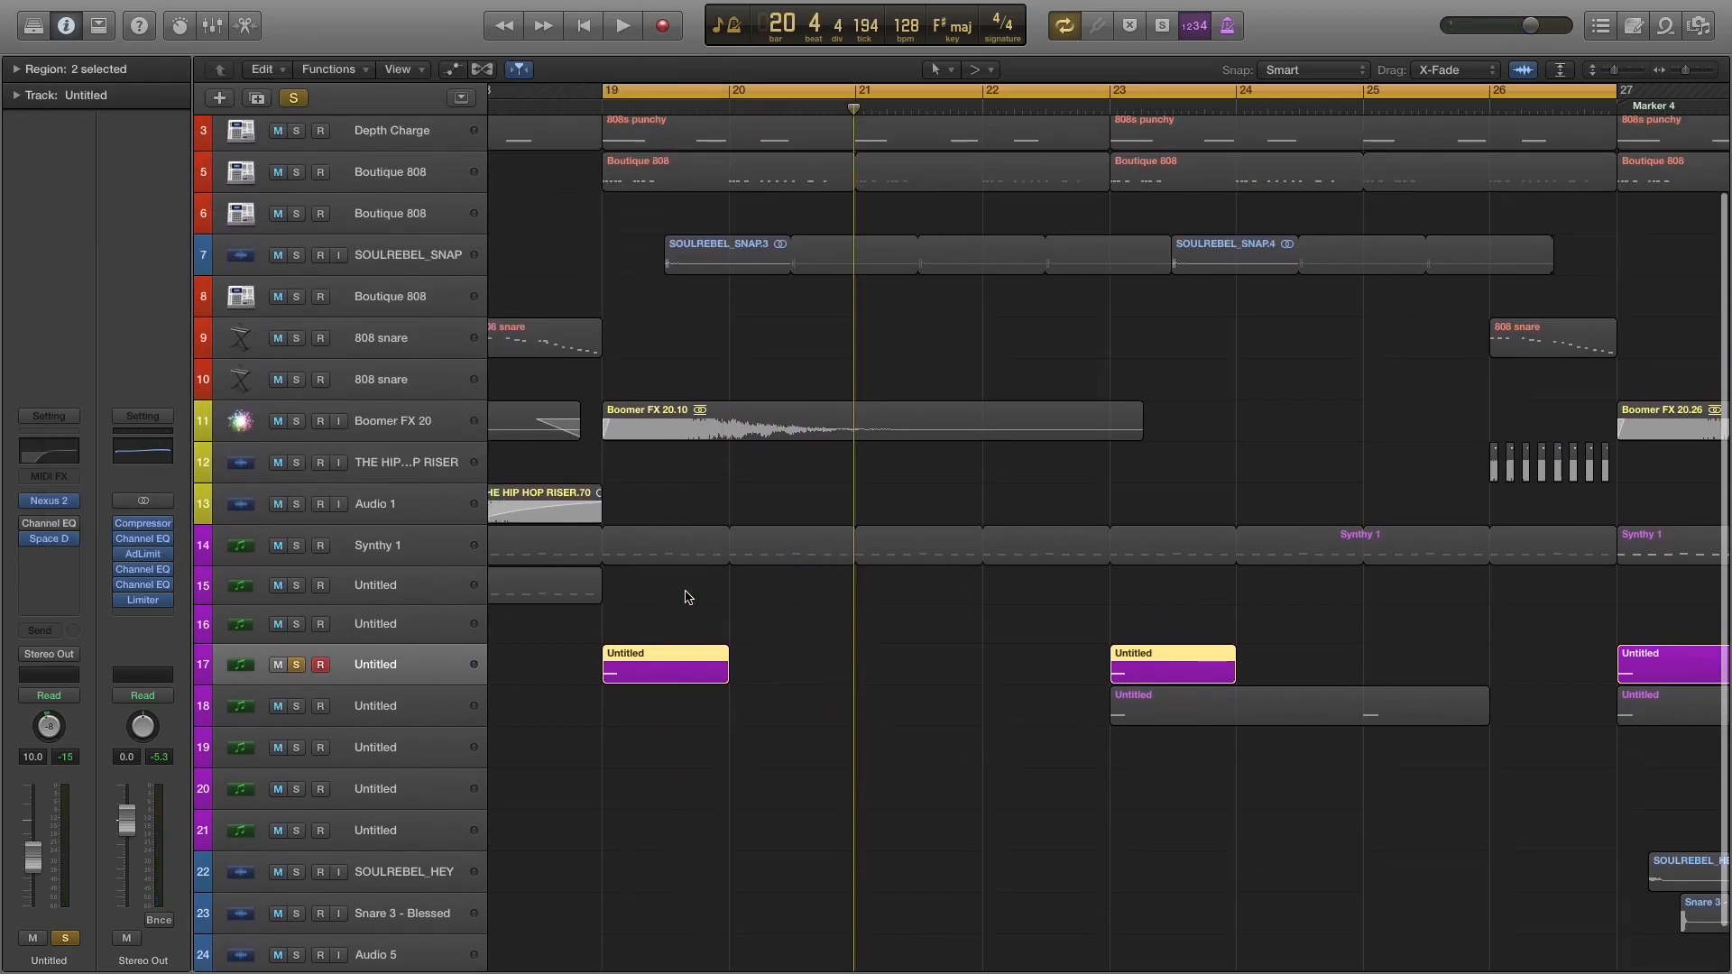
scroll(687, 596, up, 2)
click(296, 635)
key(space)
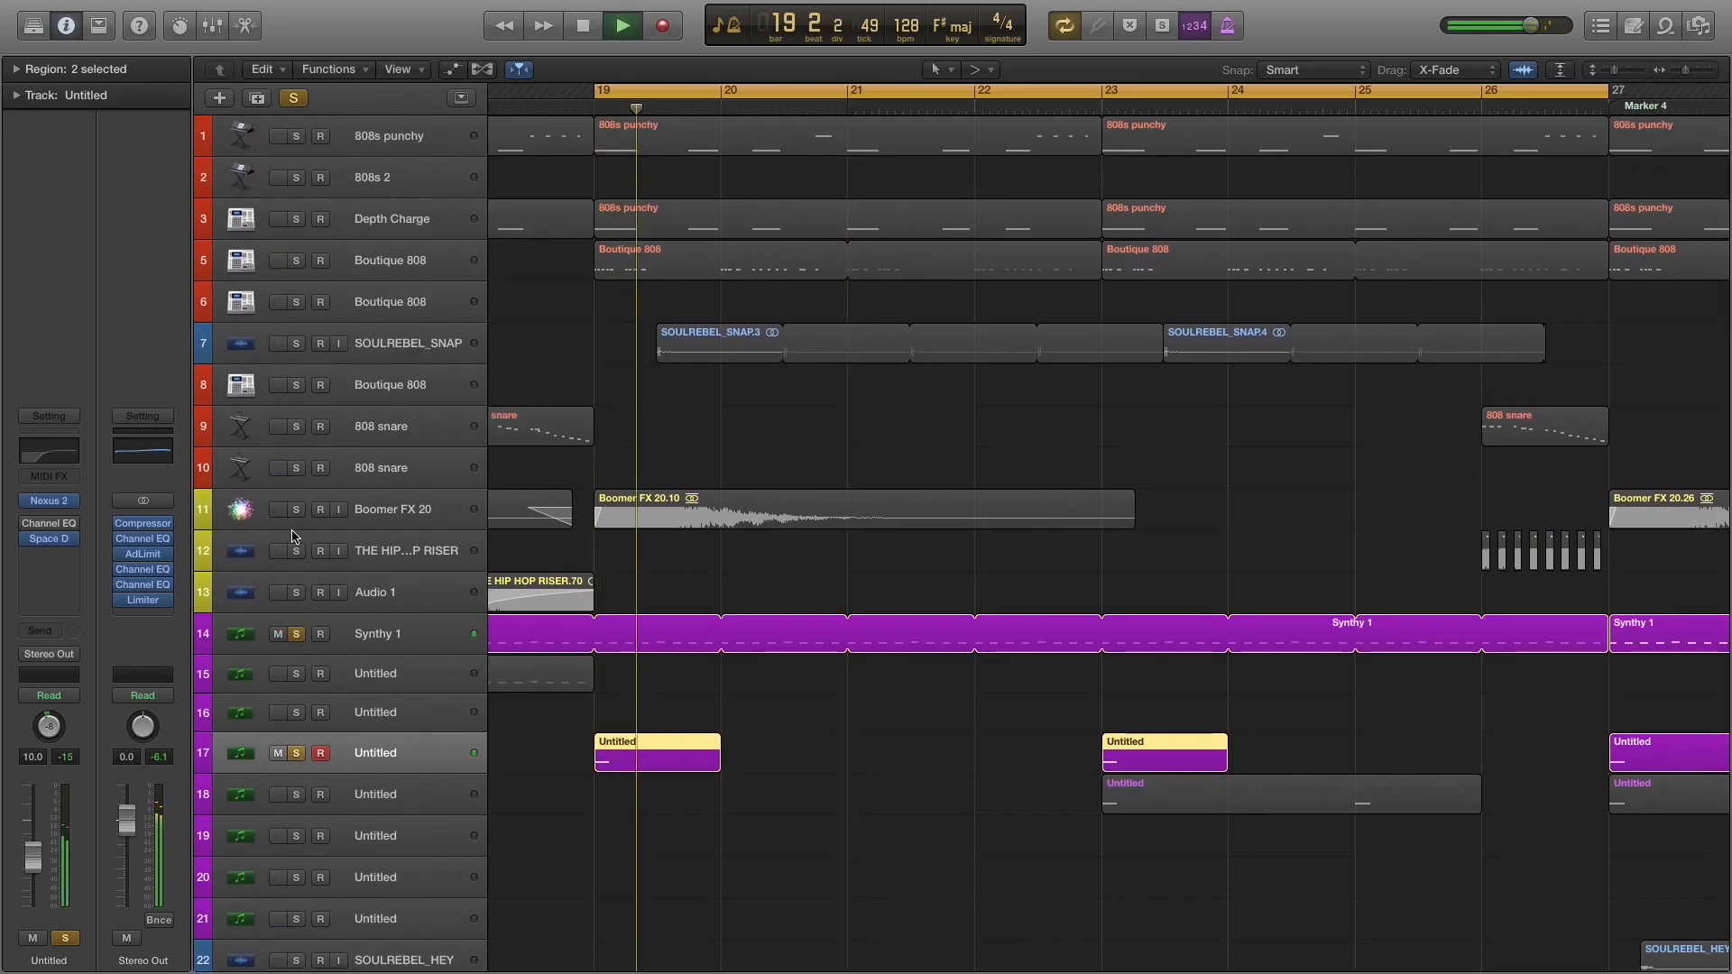
click(296, 510)
click(295, 344)
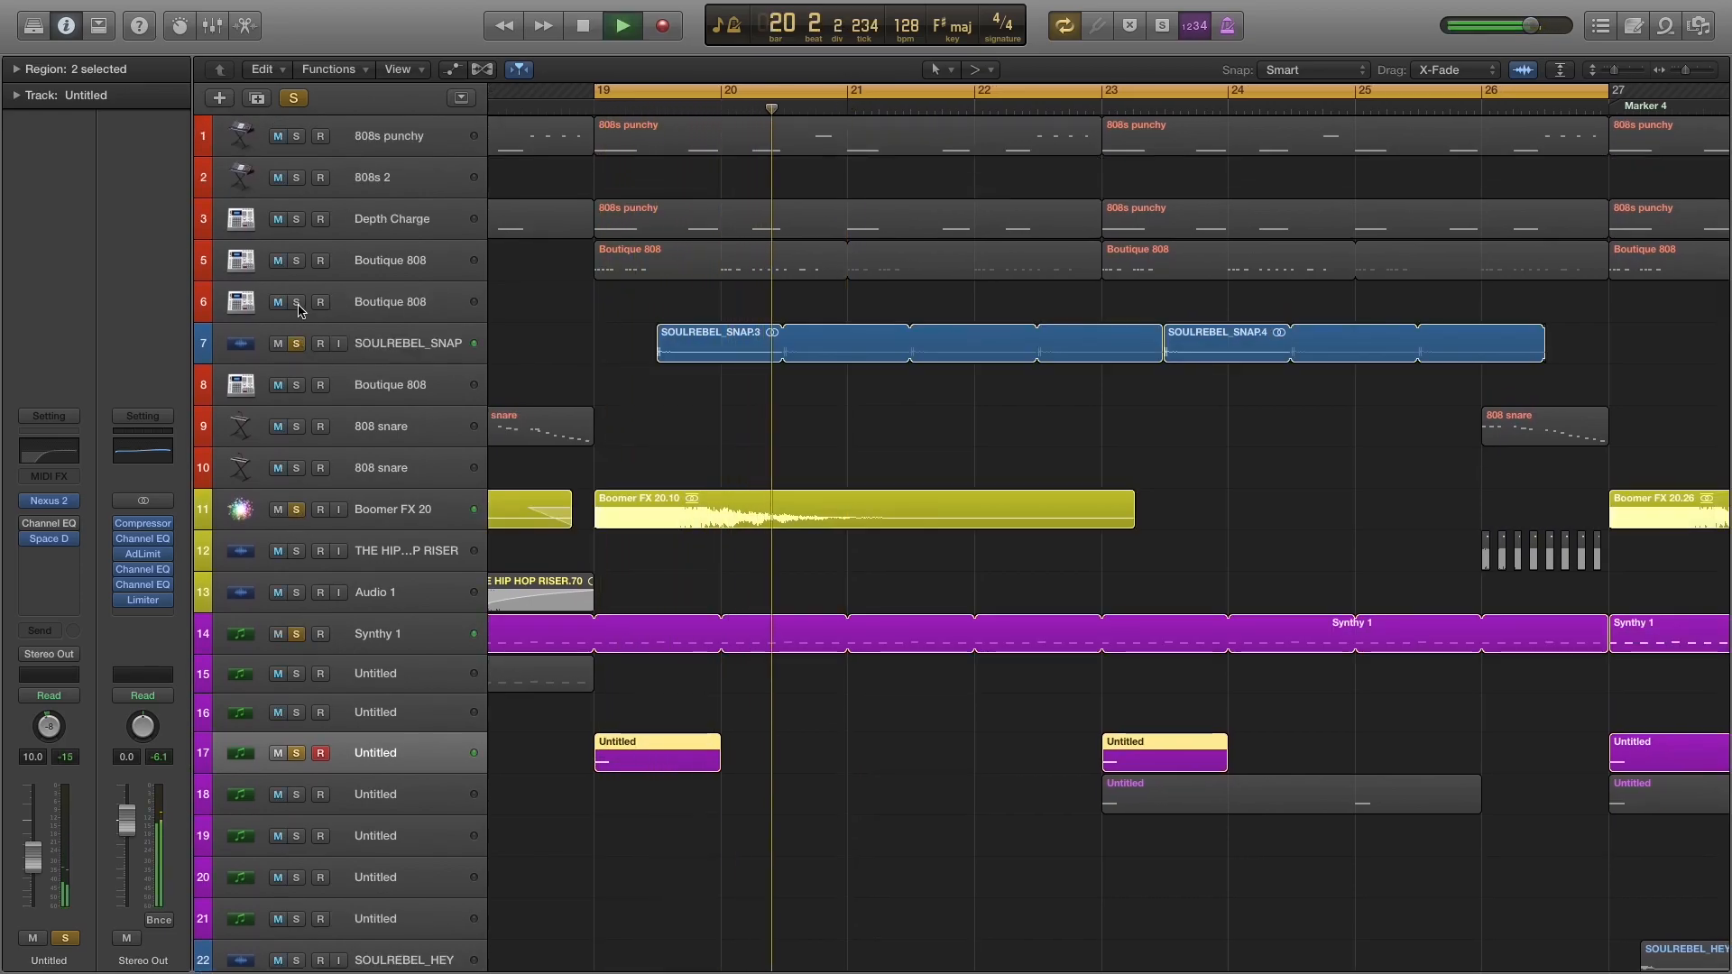
Bring in Boutique 808 on track 5, Depth Charge and 808s punchy during playback, ending playback after listening.
click(295, 260)
click(296, 219)
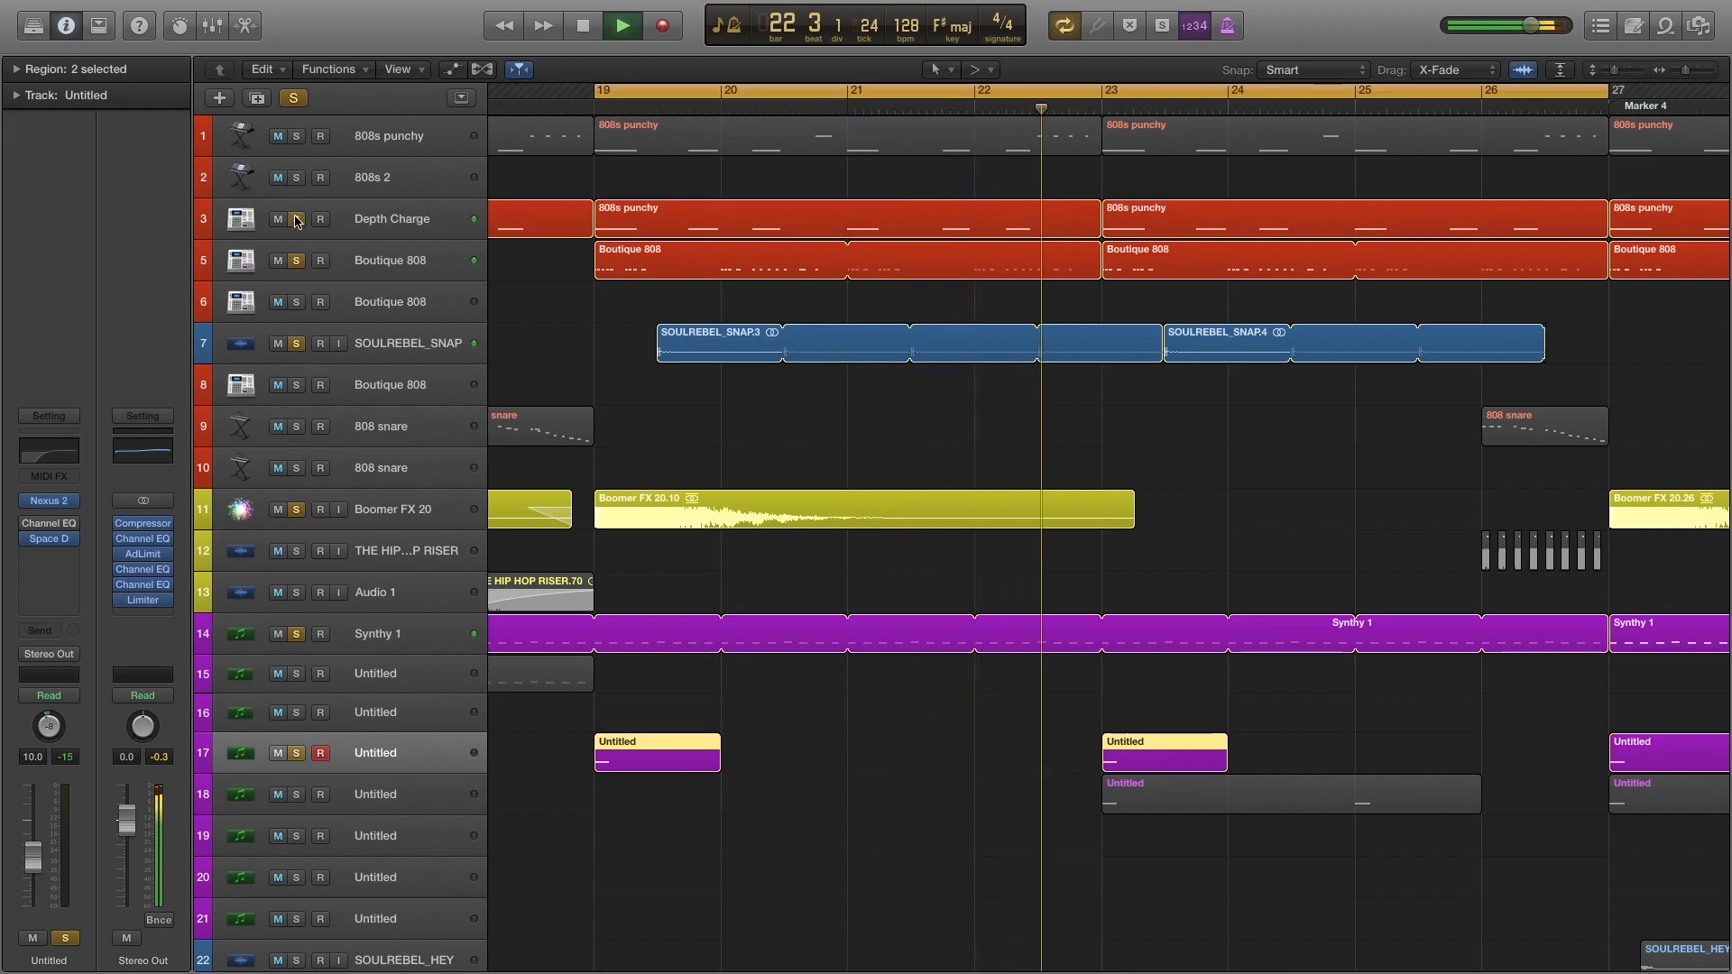
click(297, 137)
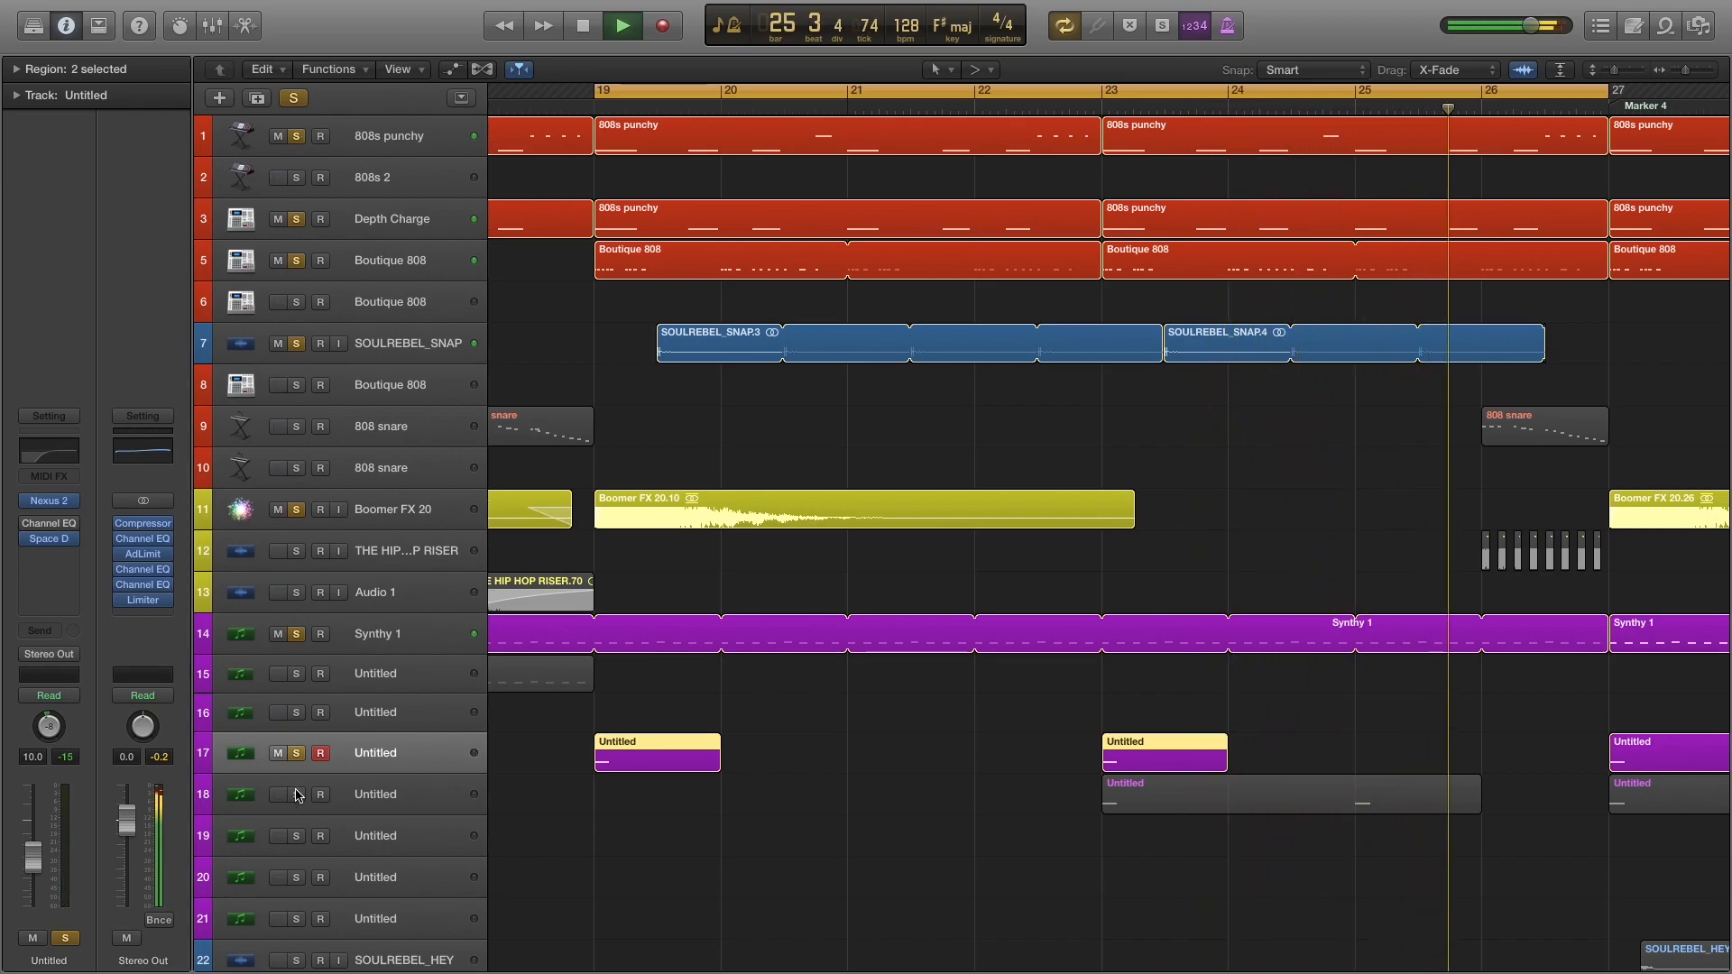
key(space)
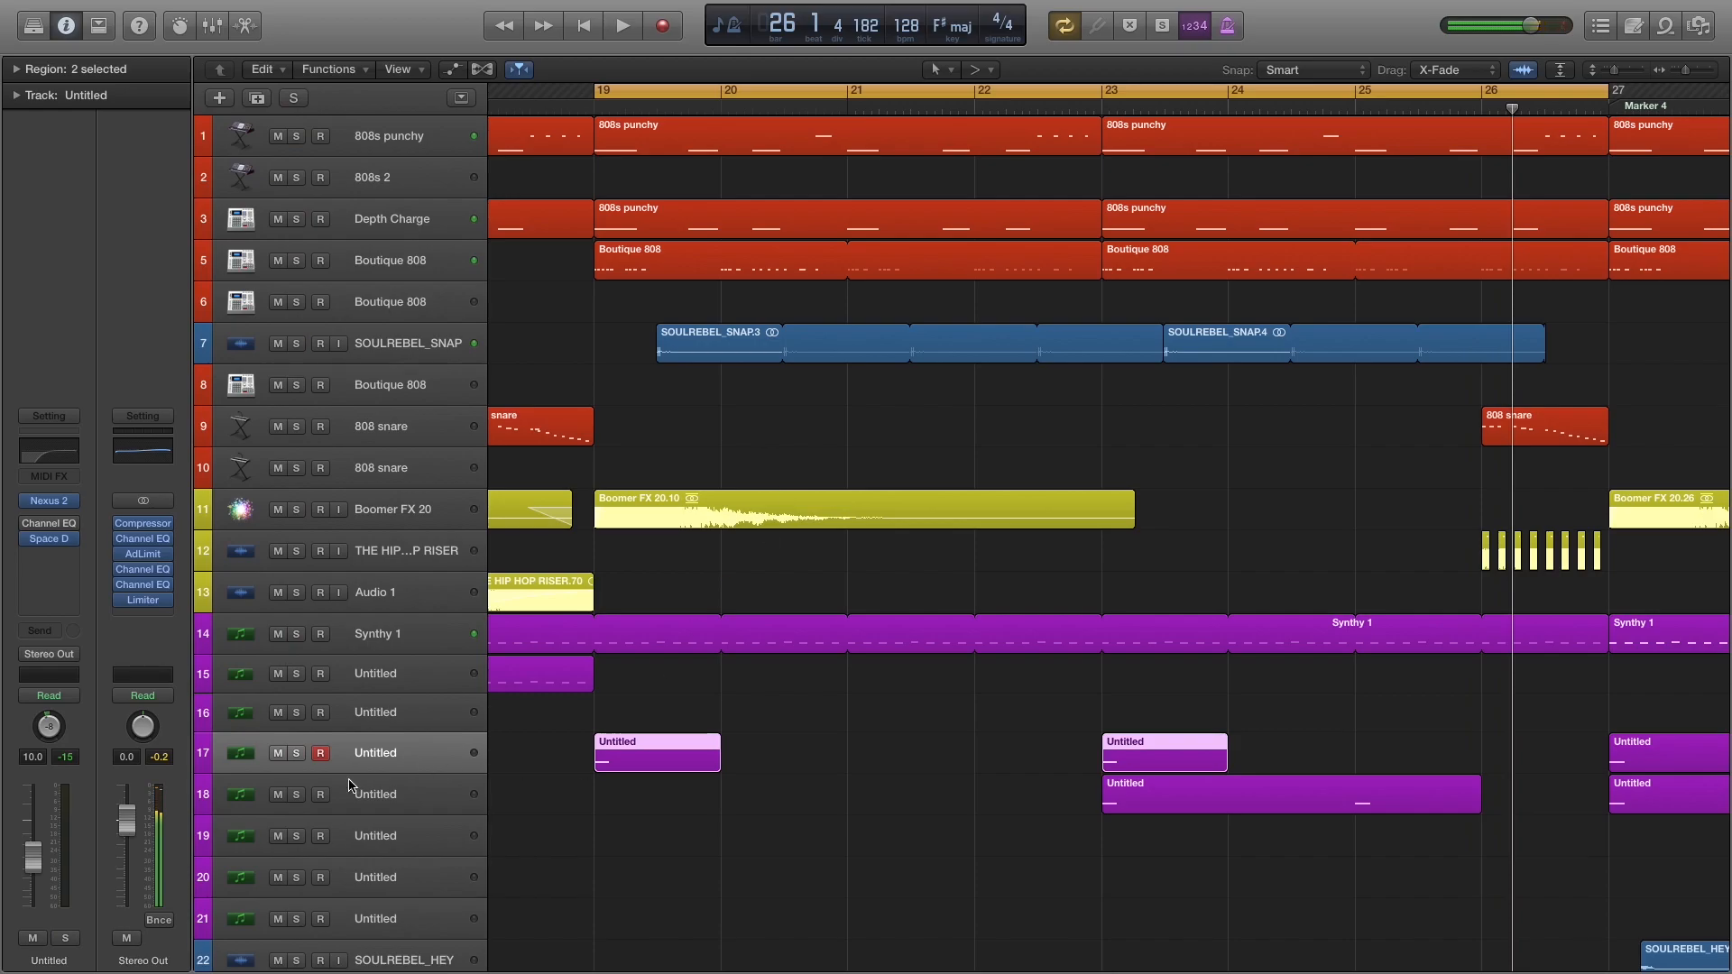
Solo only the Untitled synth on track 18, turn off Cycle mode, and audition it from bar 23.
click(298, 795)
key(c)
click(1102, 103)
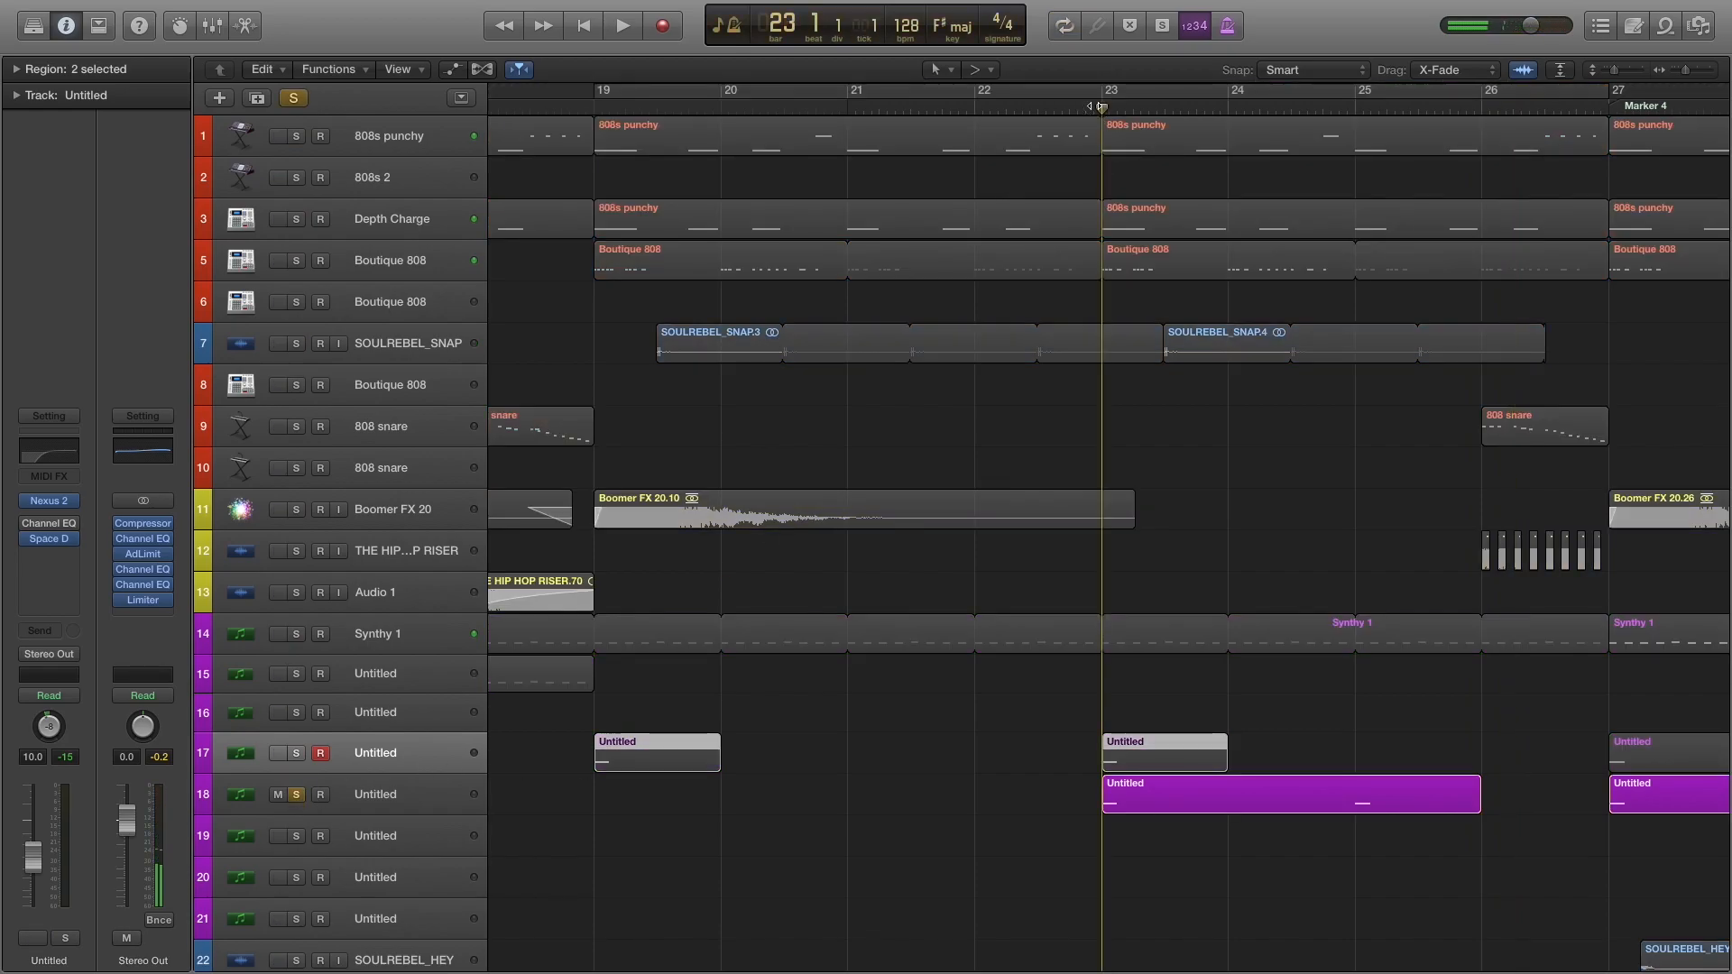
key(space)
key(space)
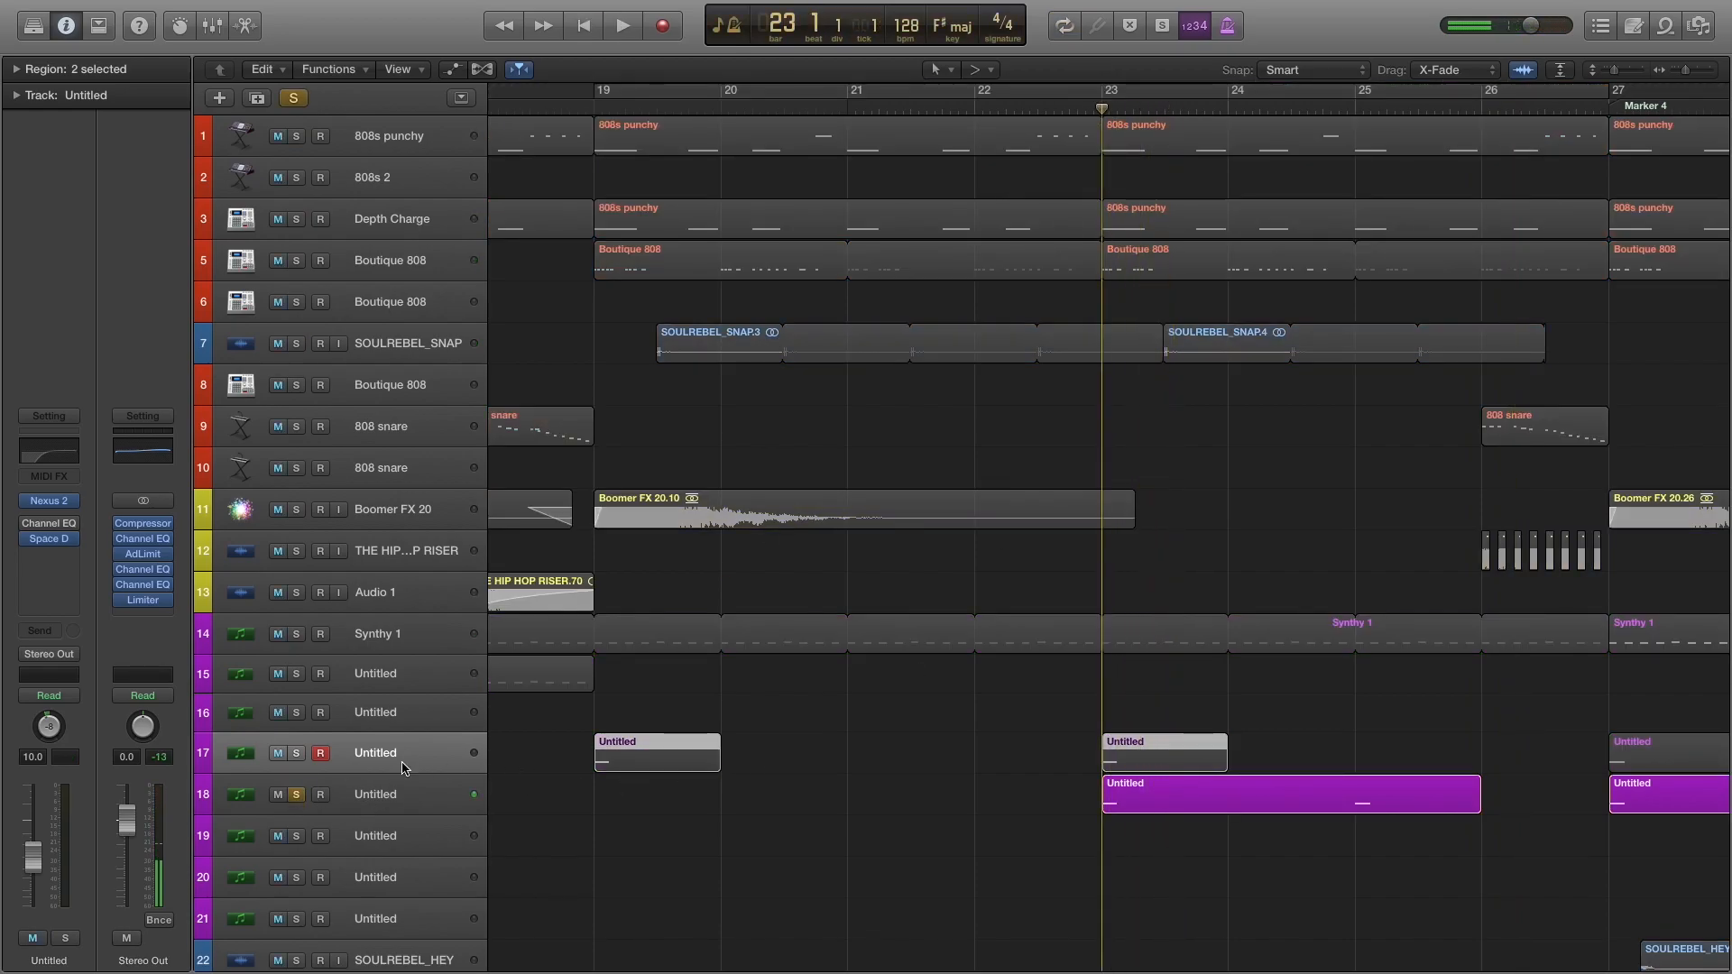
key(space)
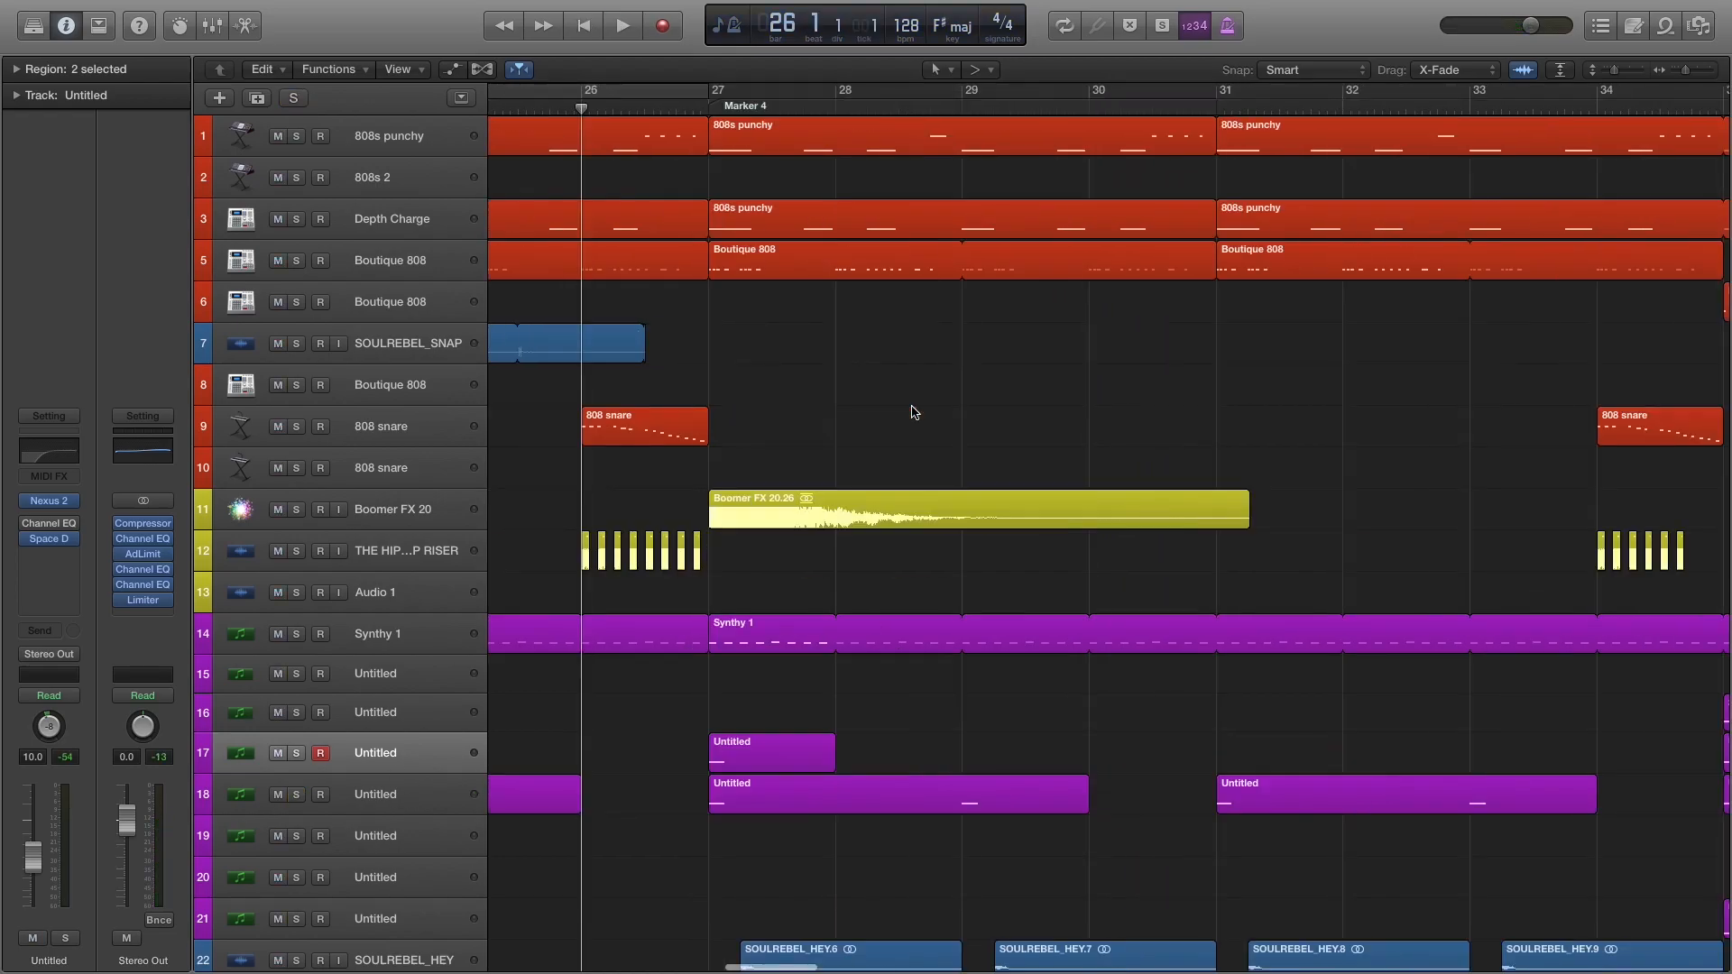
Solo the 808 snare on track 9, inspect its EXS24 sampler, and play the snare fill at bar 26.
click(297, 427)
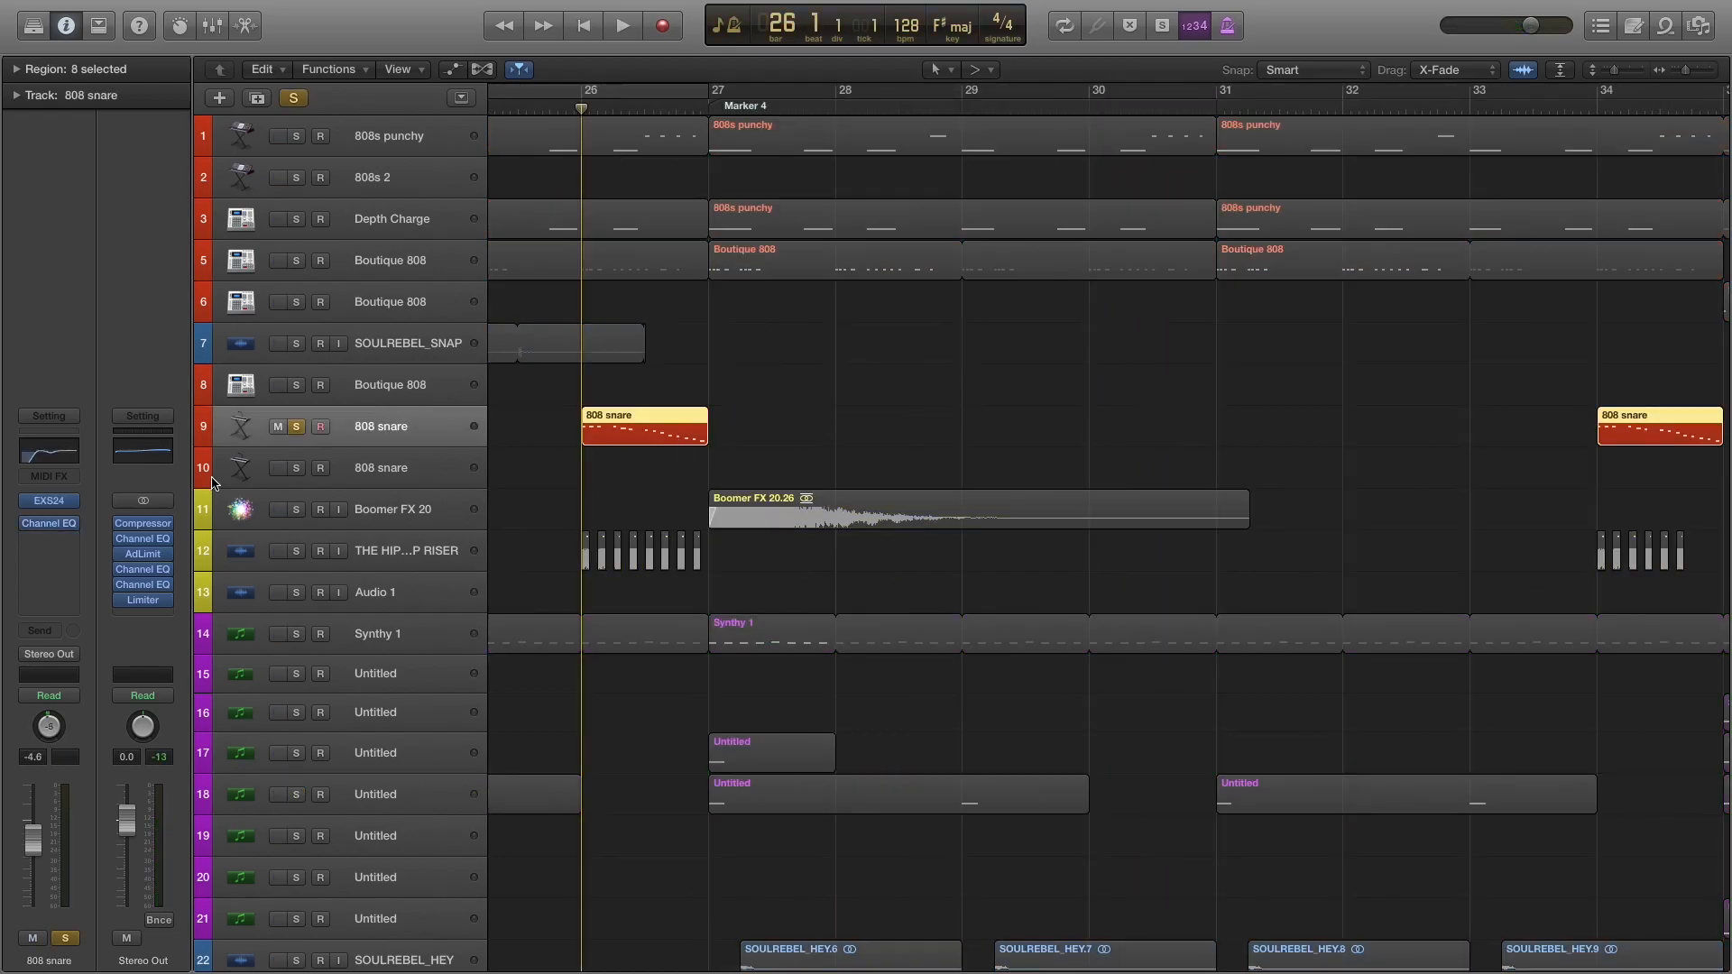
click(42, 501)
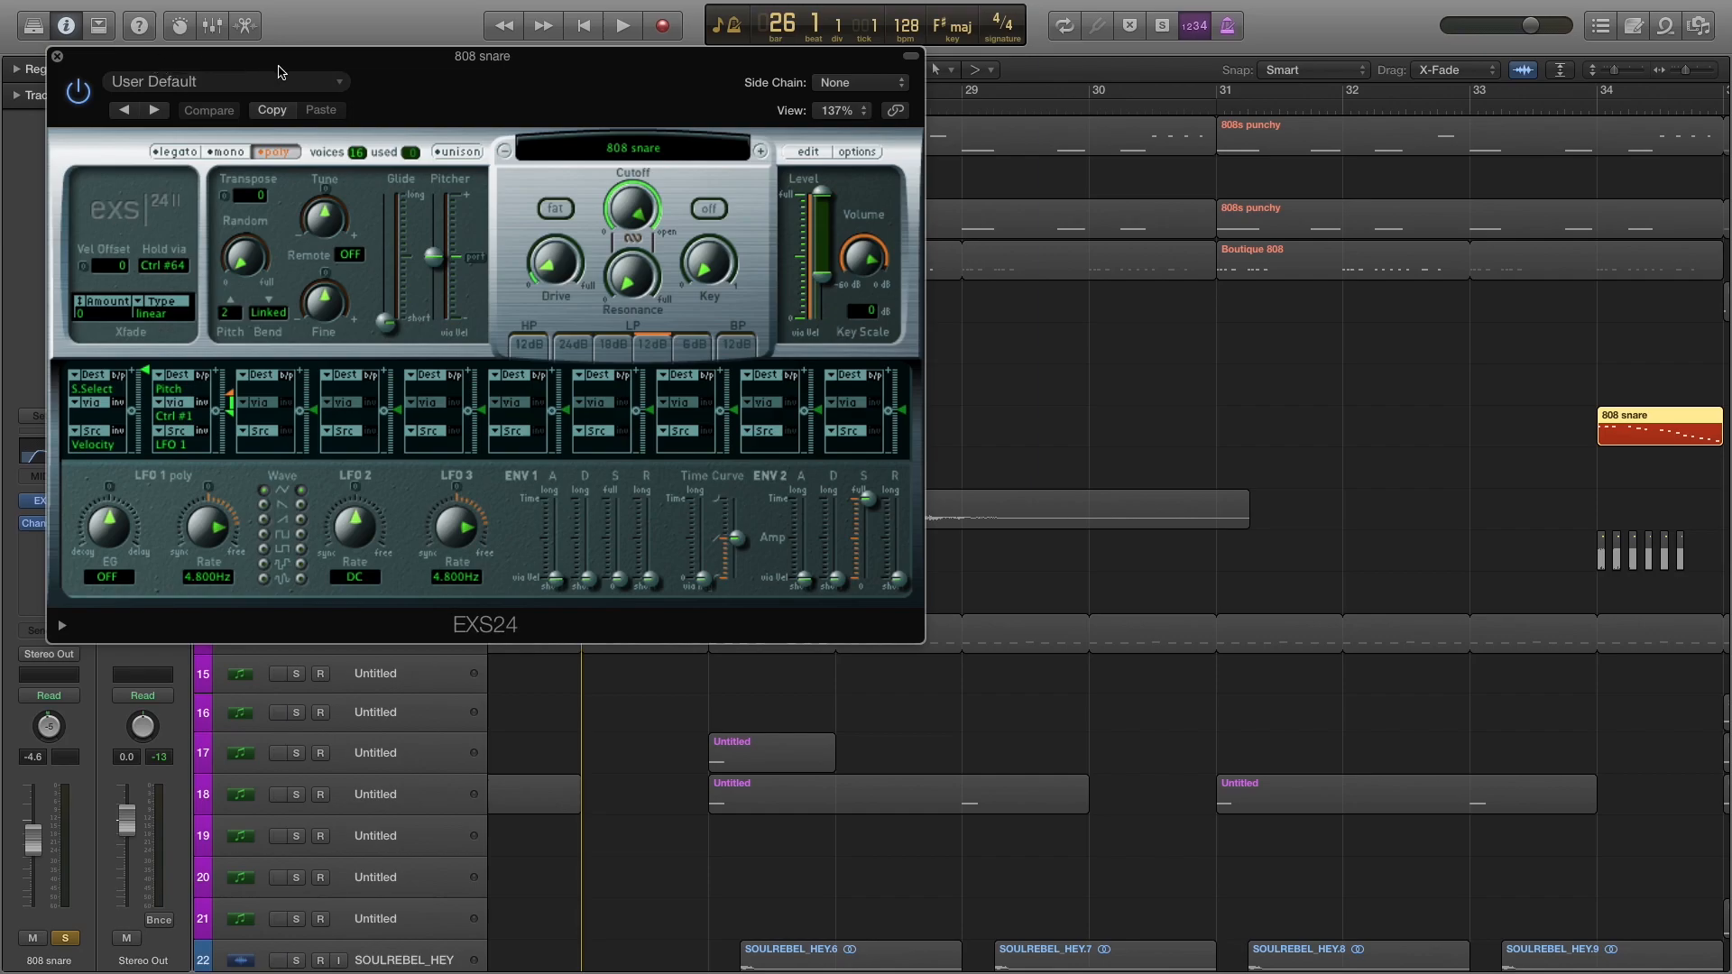
drag(521, 89, 957, 195)
click(493, 164)
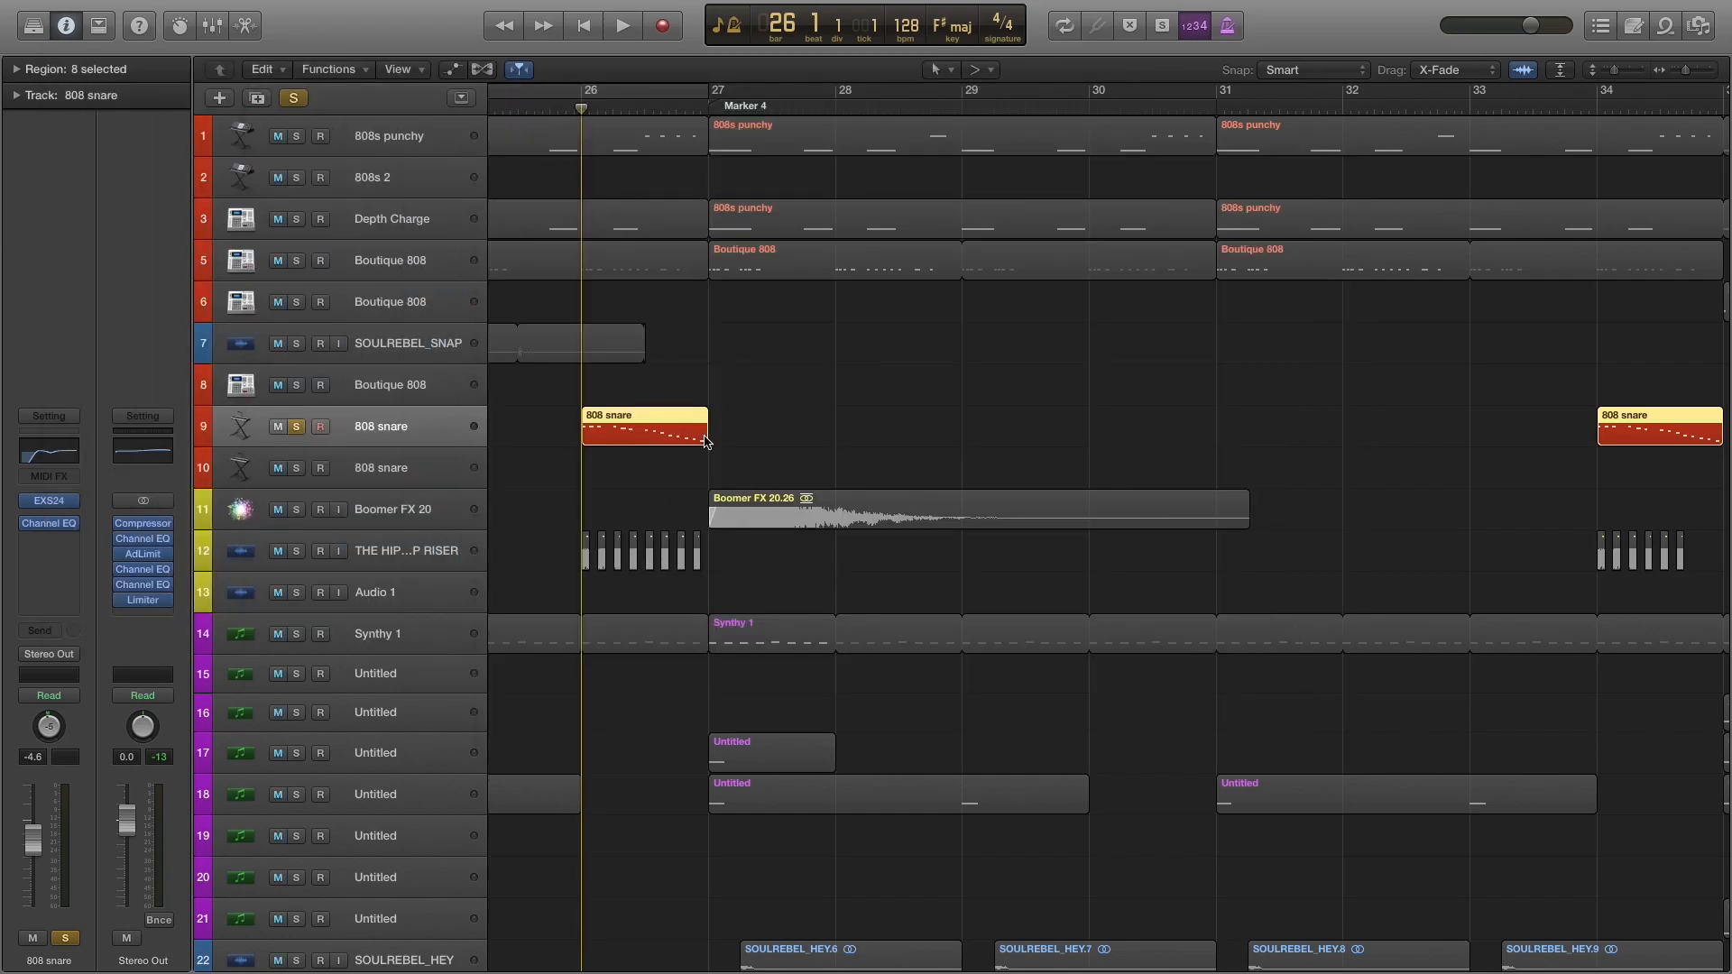
key(space)
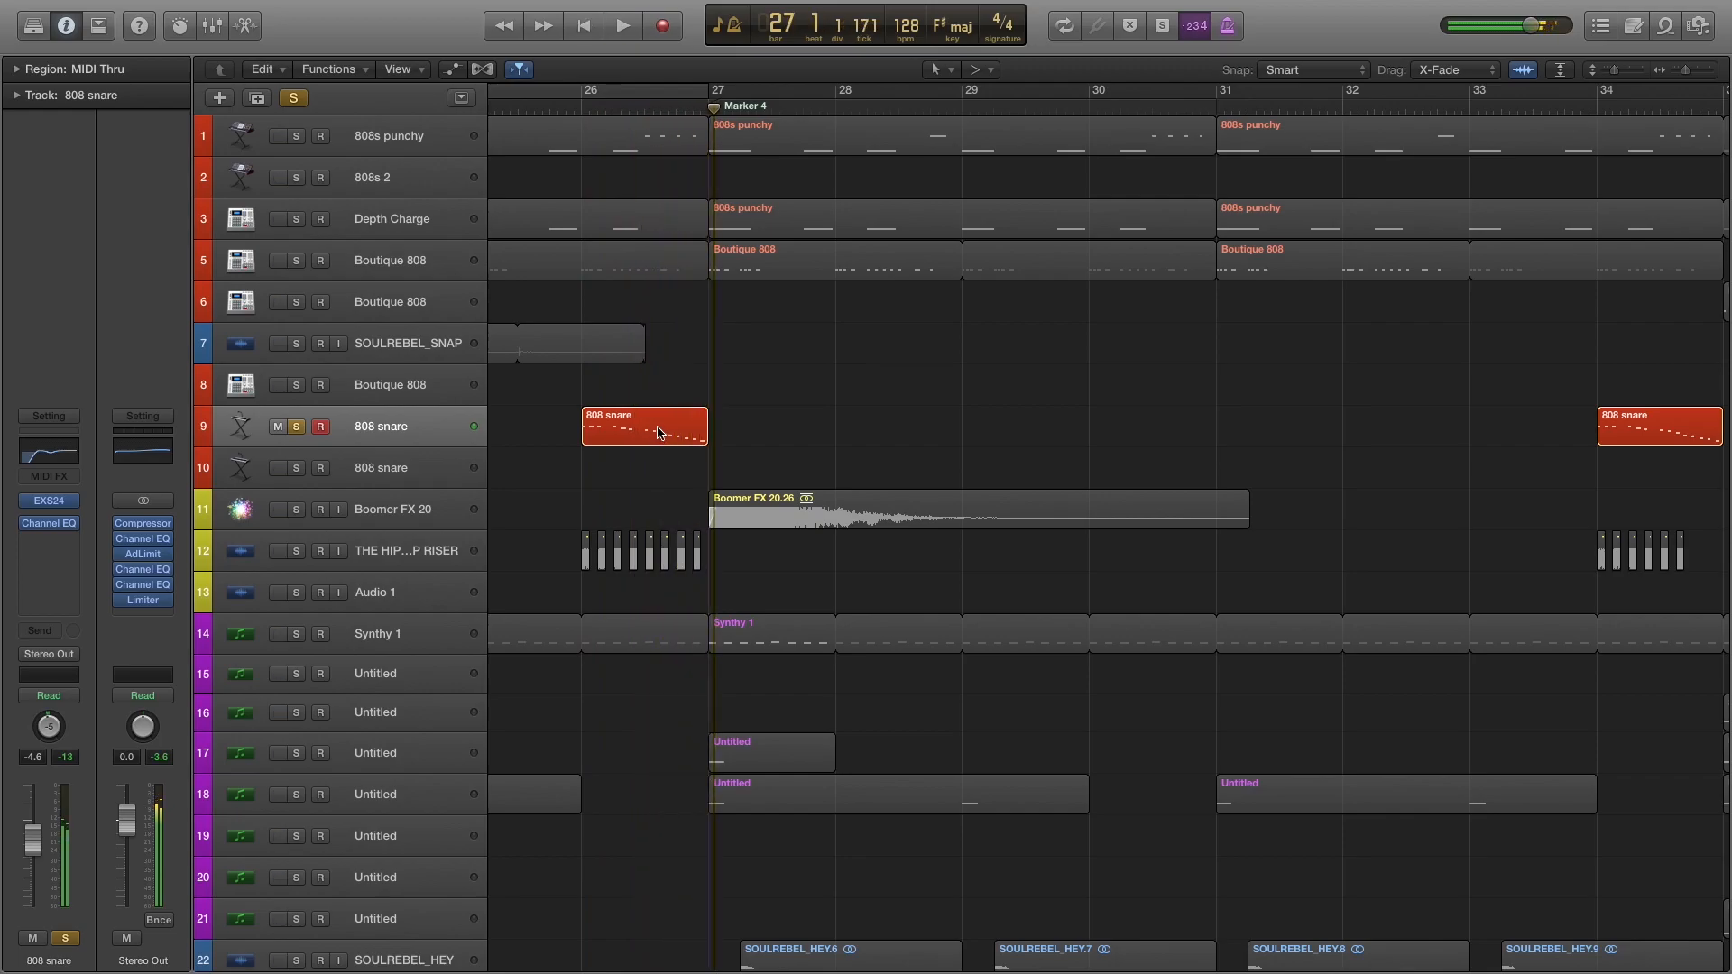
key(space)
Layer Boutique 808 on track 5 with the 808 snare, play from bar 26, and clear both solos.
click(299, 262)
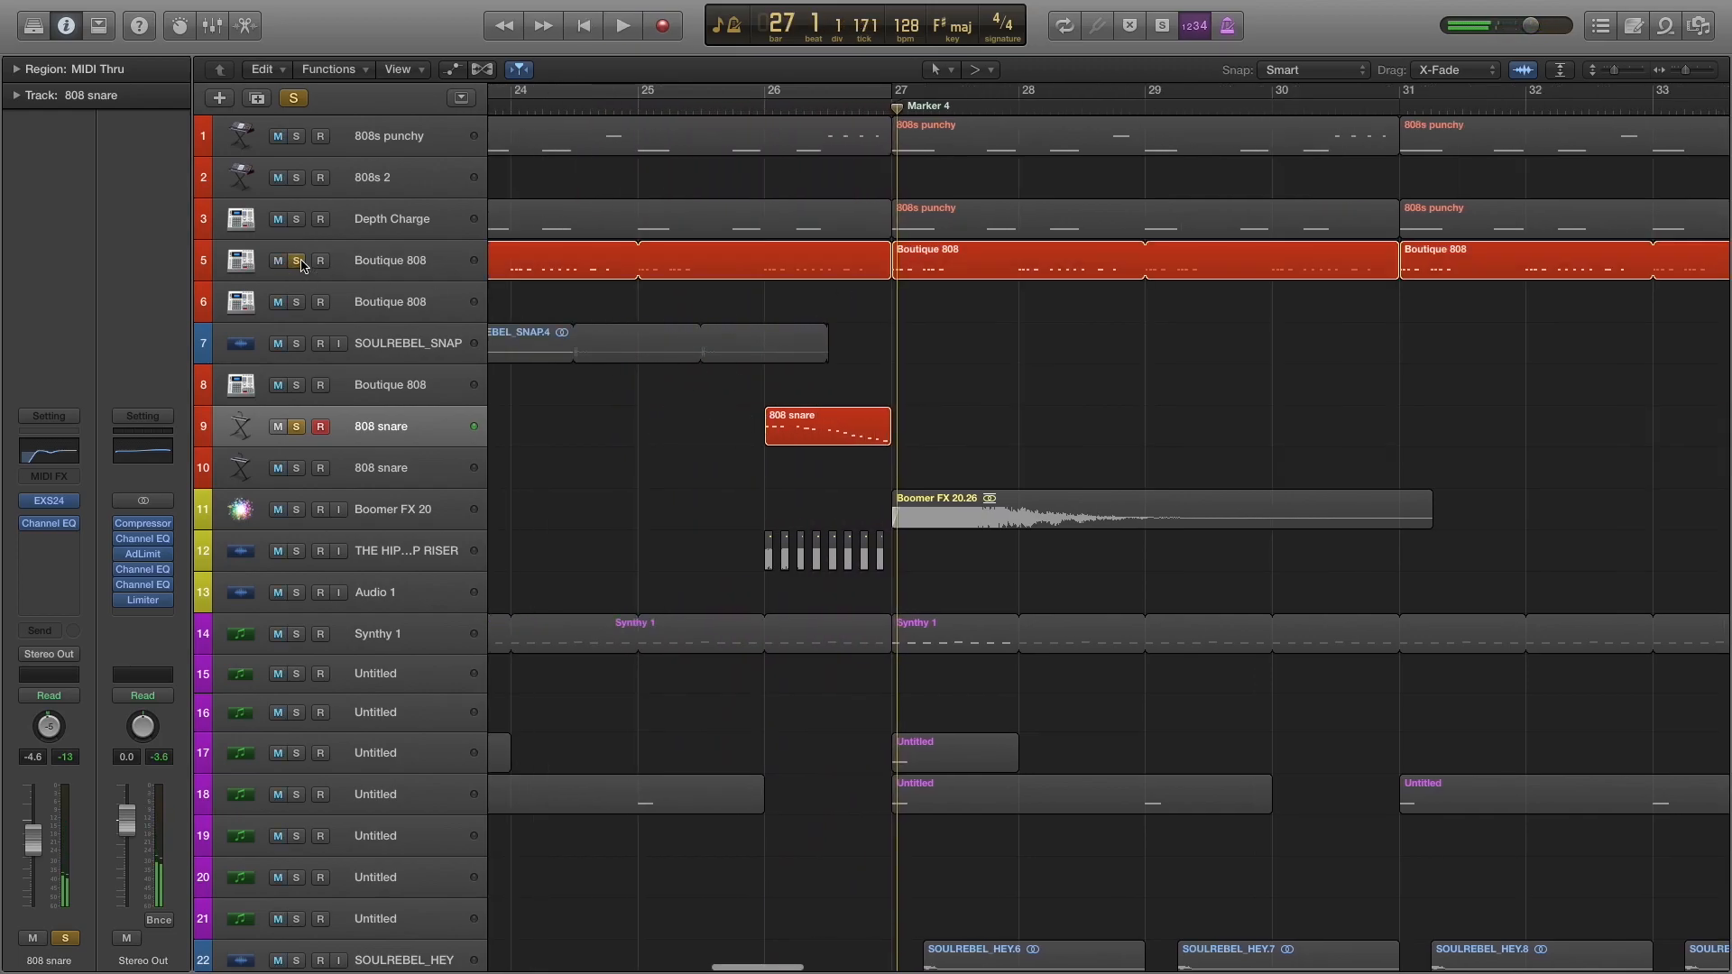
click(765, 105)
key(space)
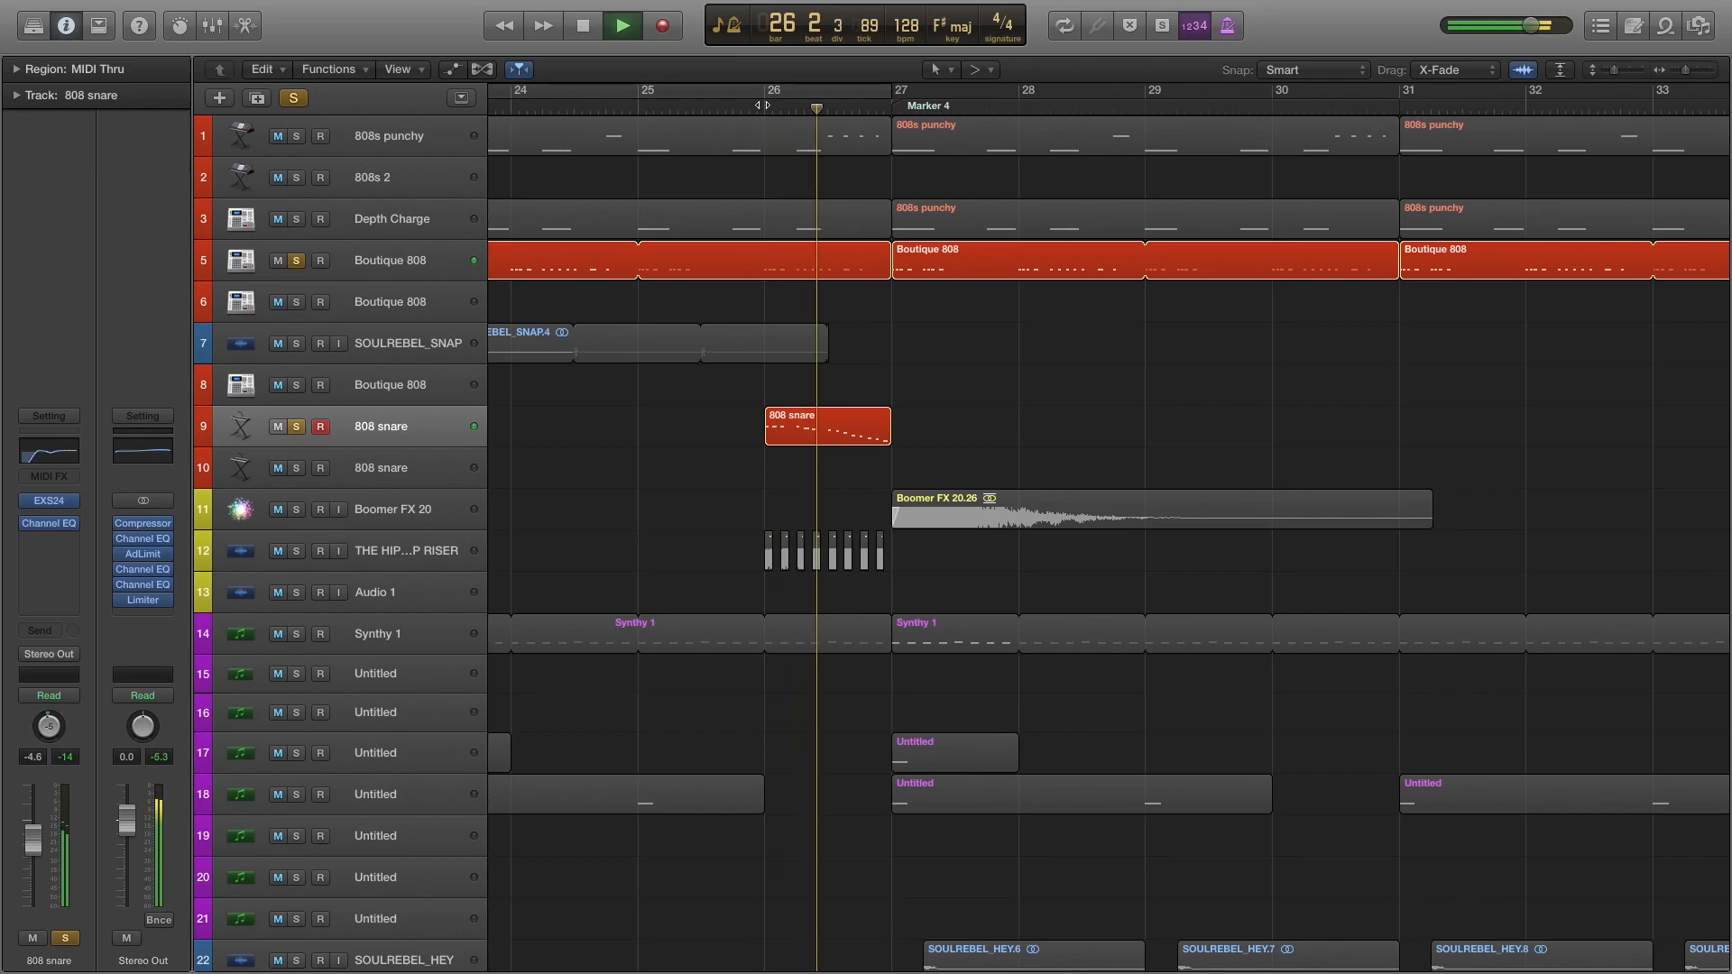
click(295, 428)
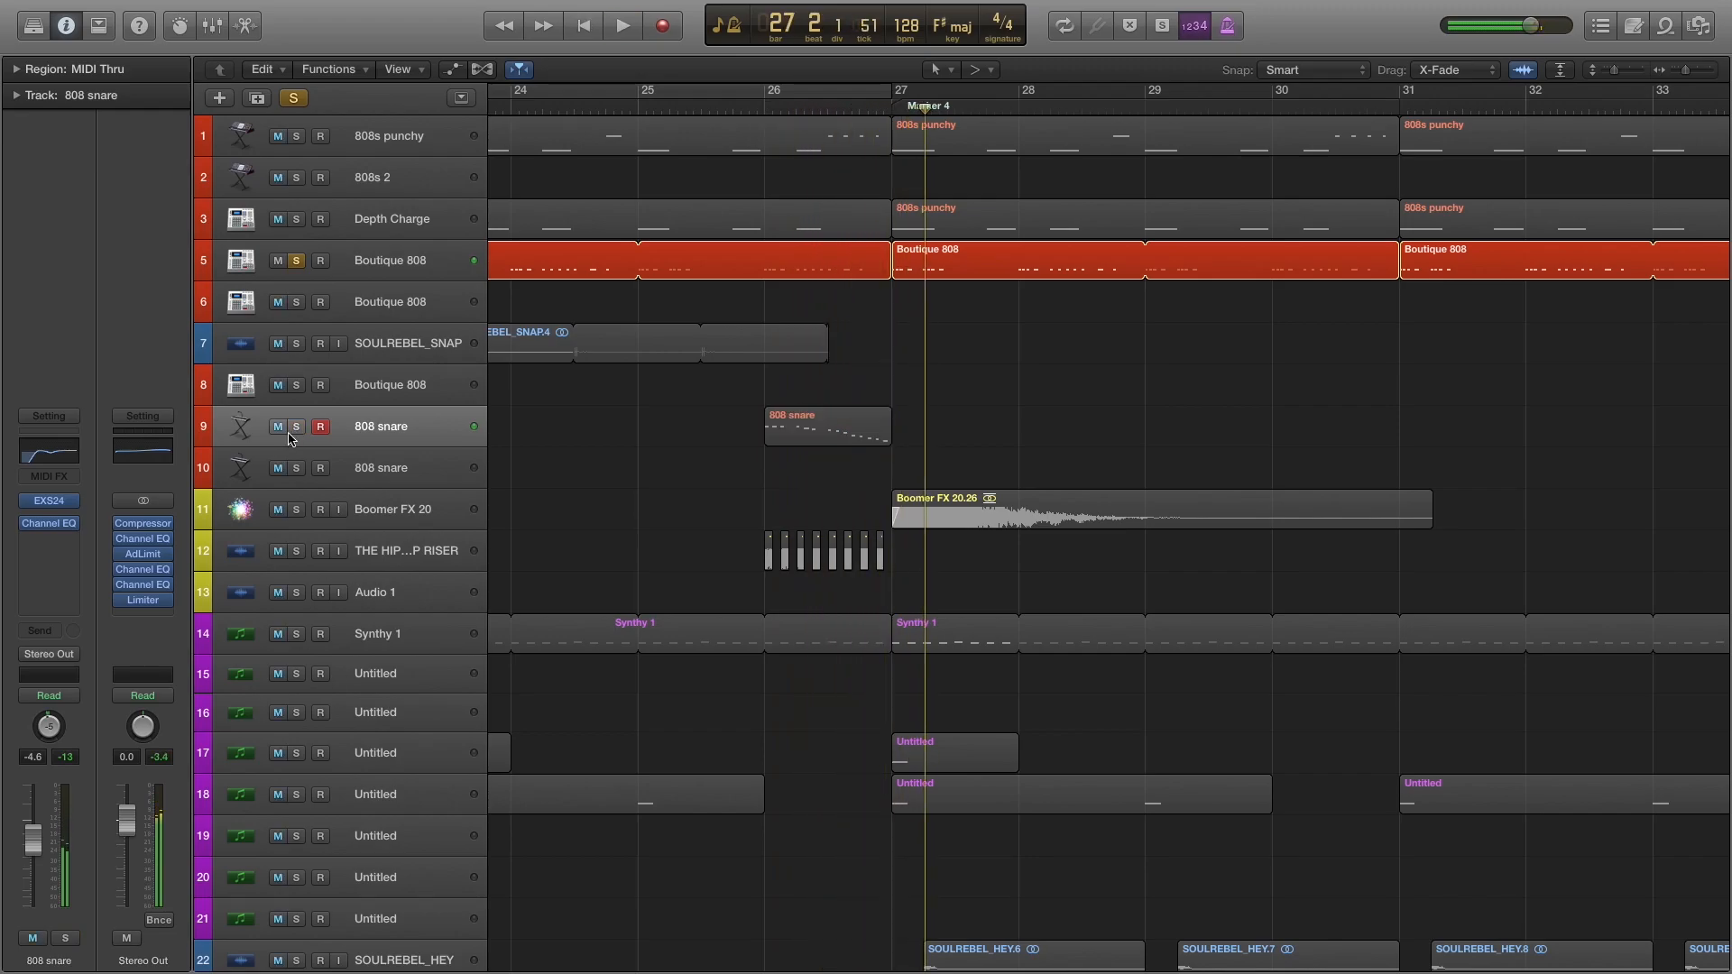
click(299, 261)
Solo Audio 1 on track 13 and audition the hip hop riser from bar 18.
scroll(541, 532, left, 15)
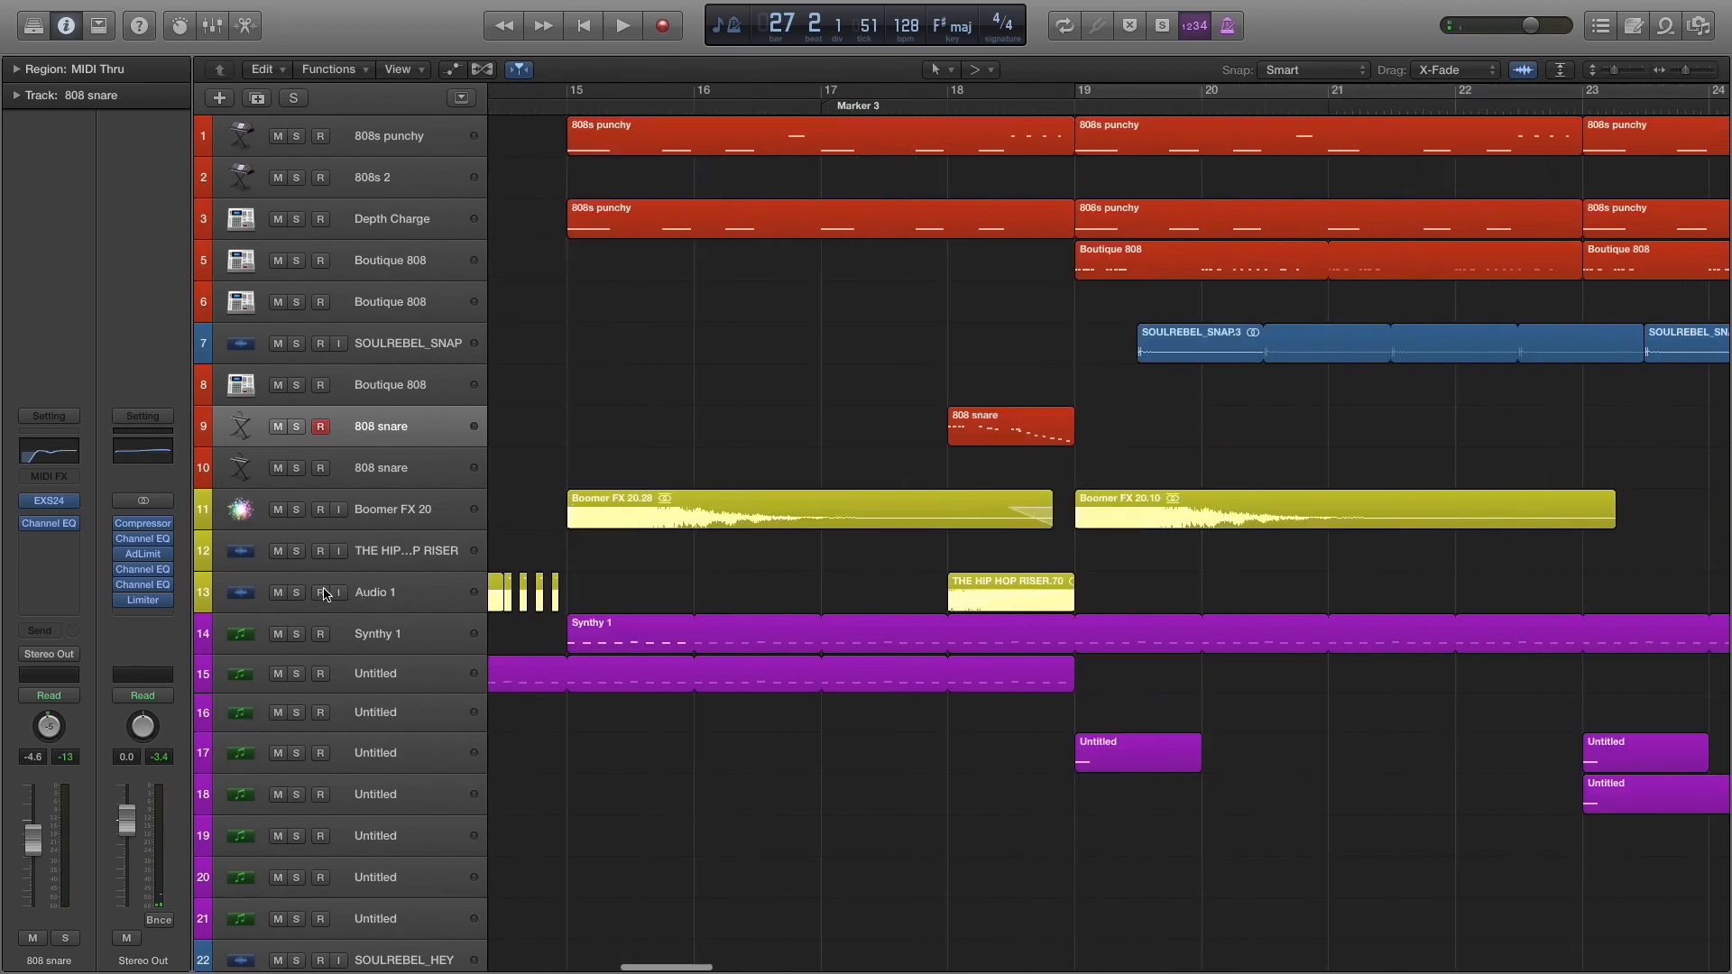
click(296, 592)
double_click(939, 101)
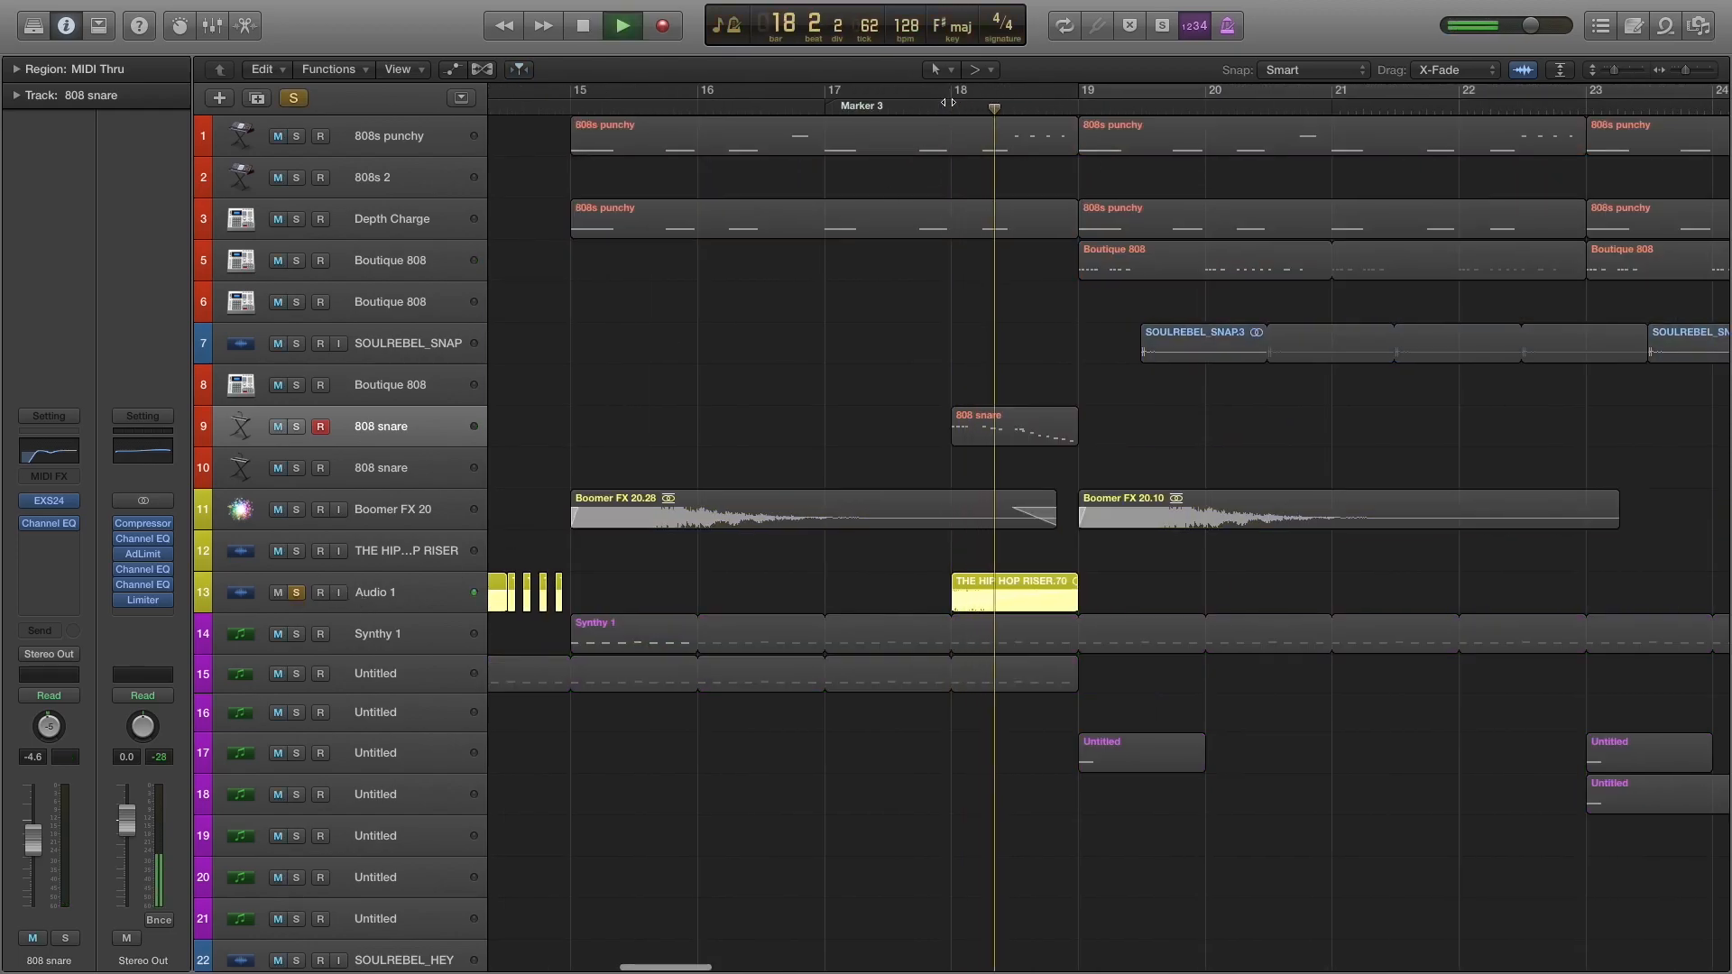
key(space)
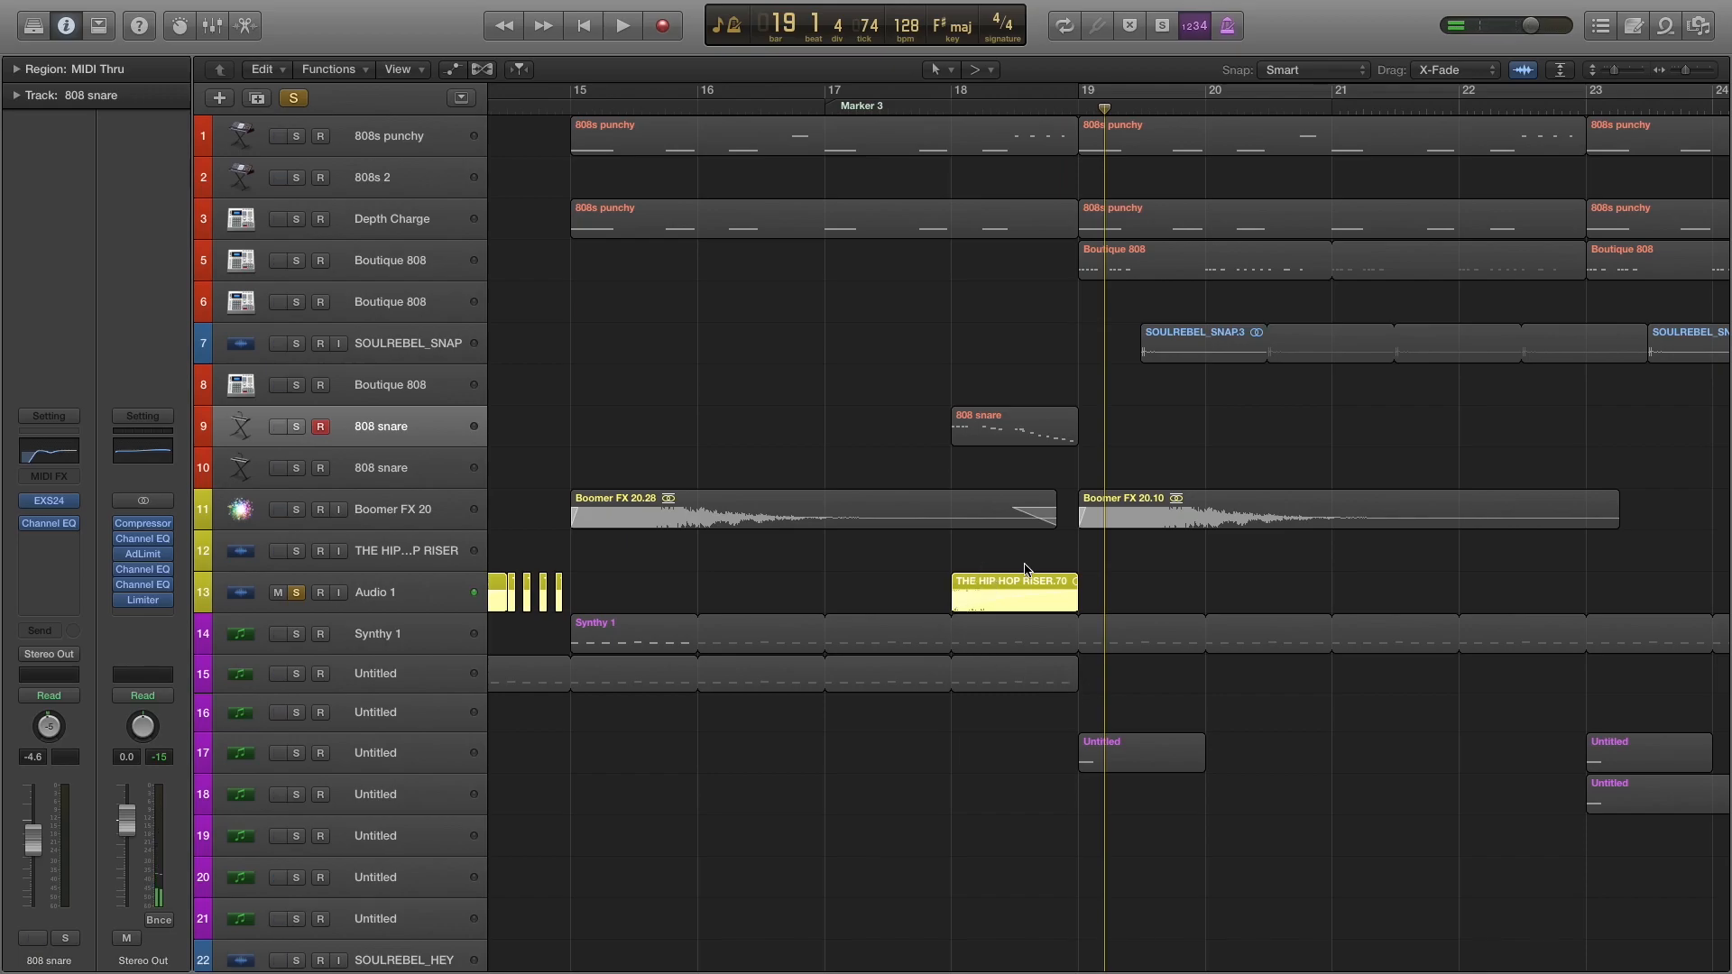
Solo the chopped riser on track 12, play it from bar 26, and clear the riser solos.
scroll(988, 604, right, 3)
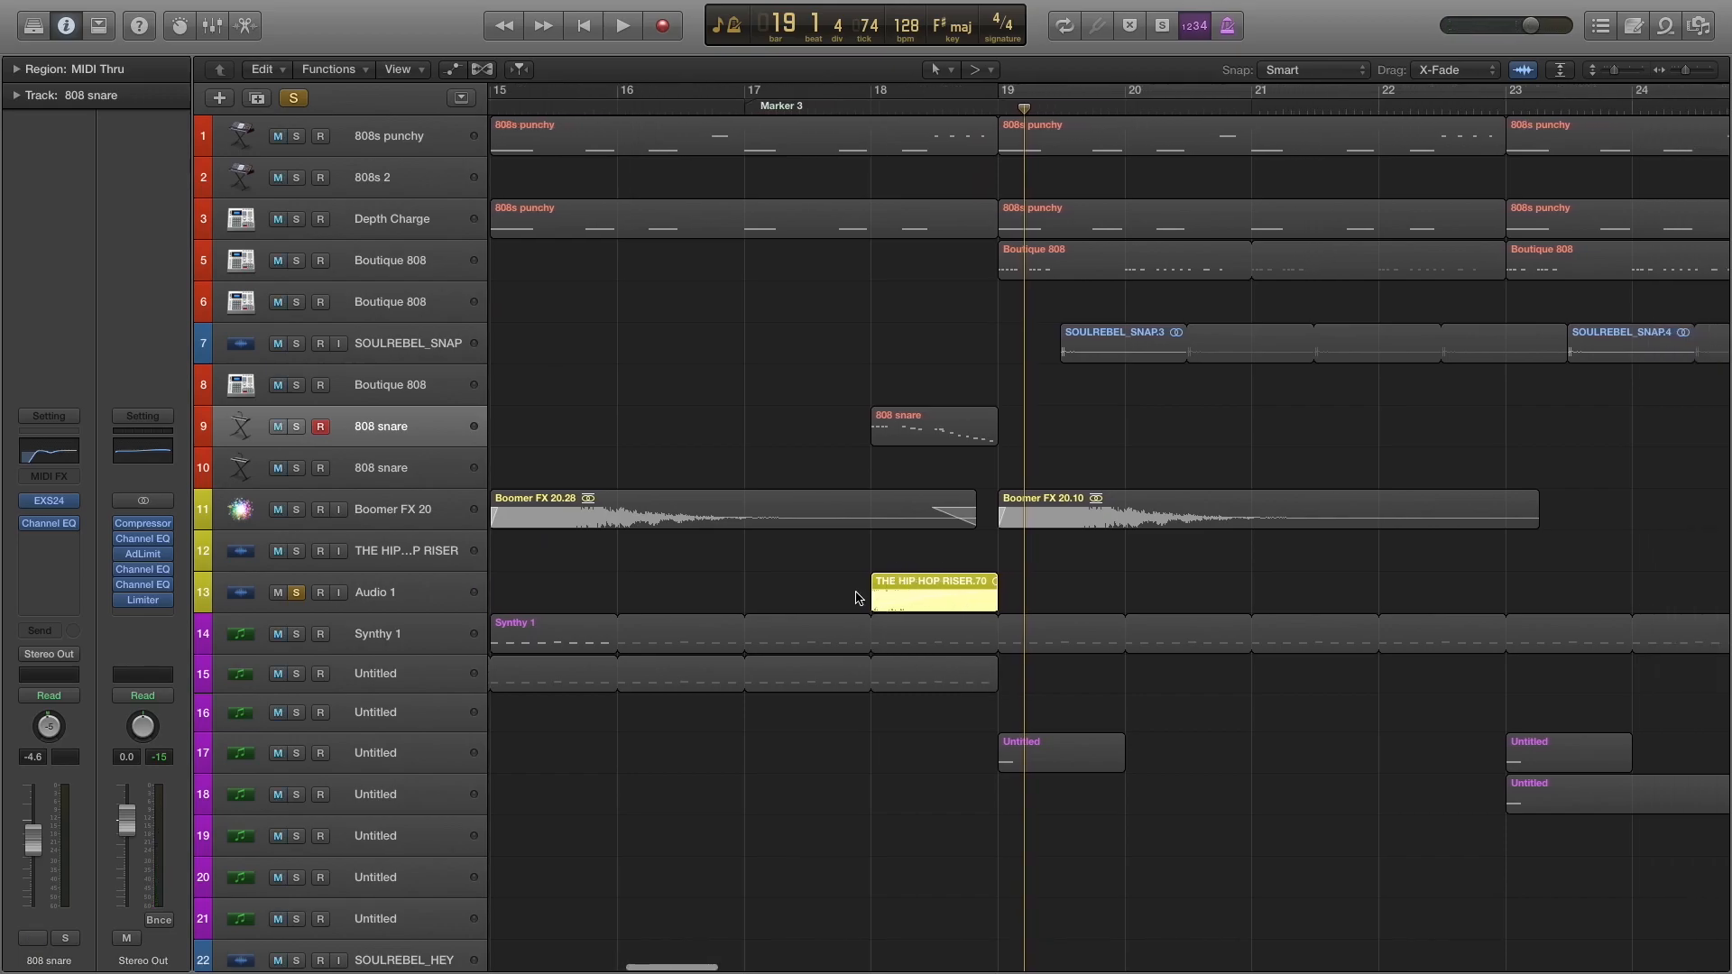
scroll(773, 591, right, 10)
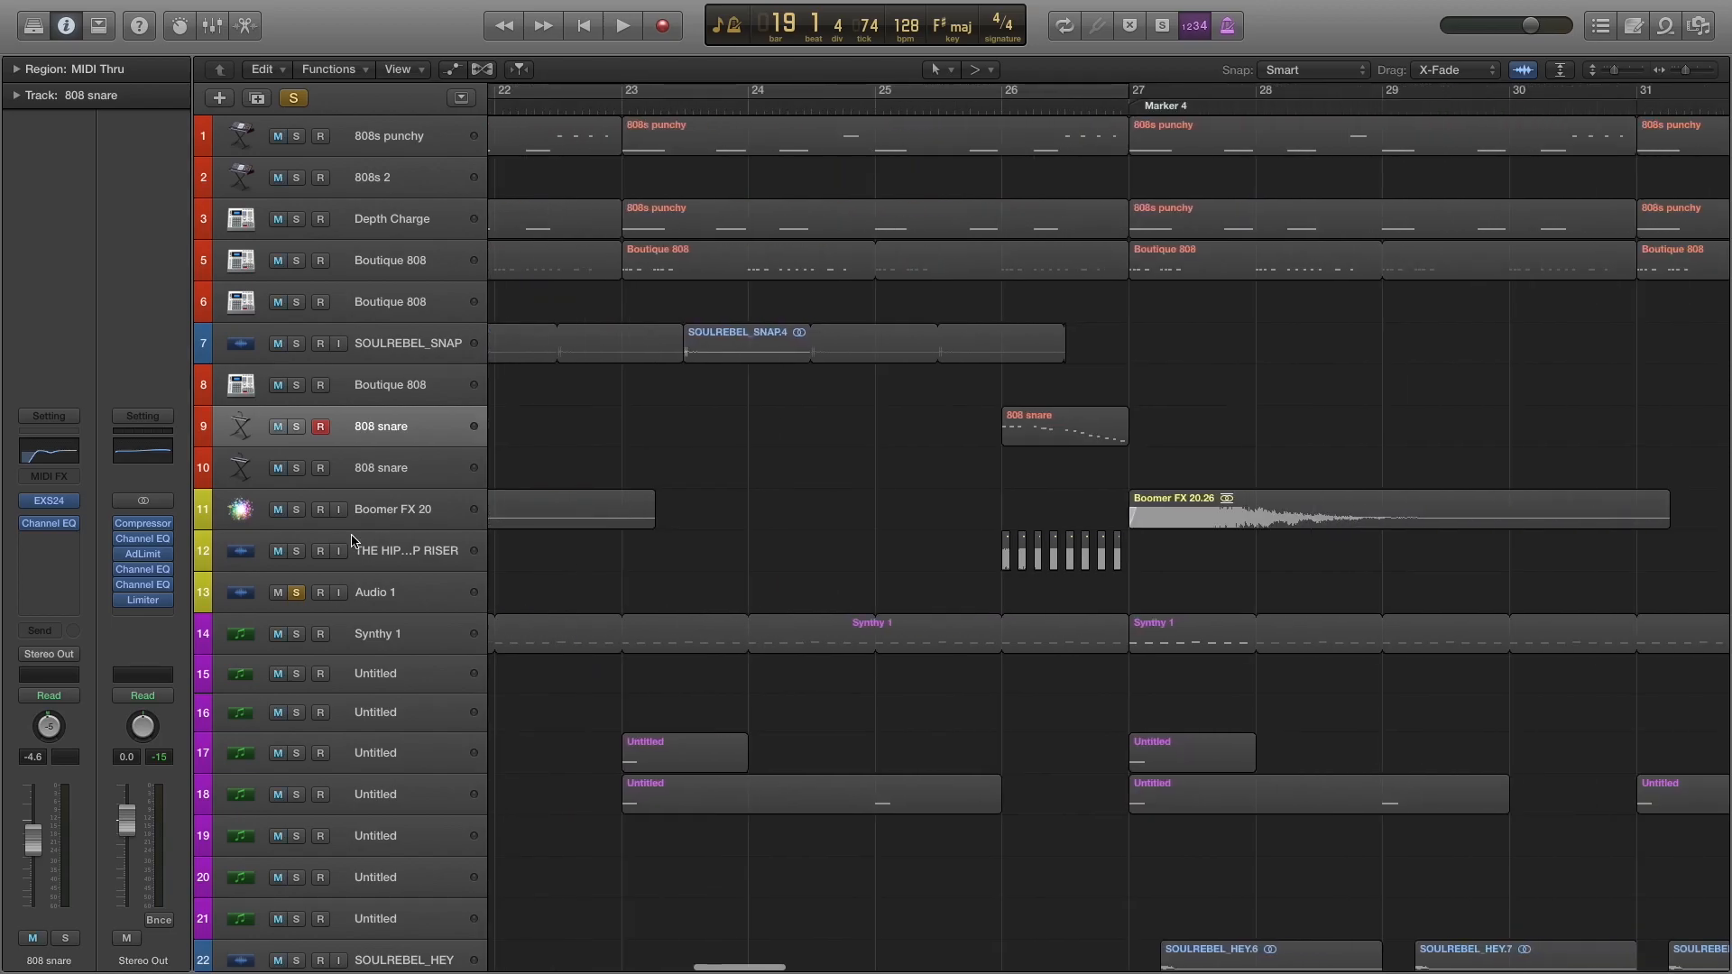
click(297, 553)
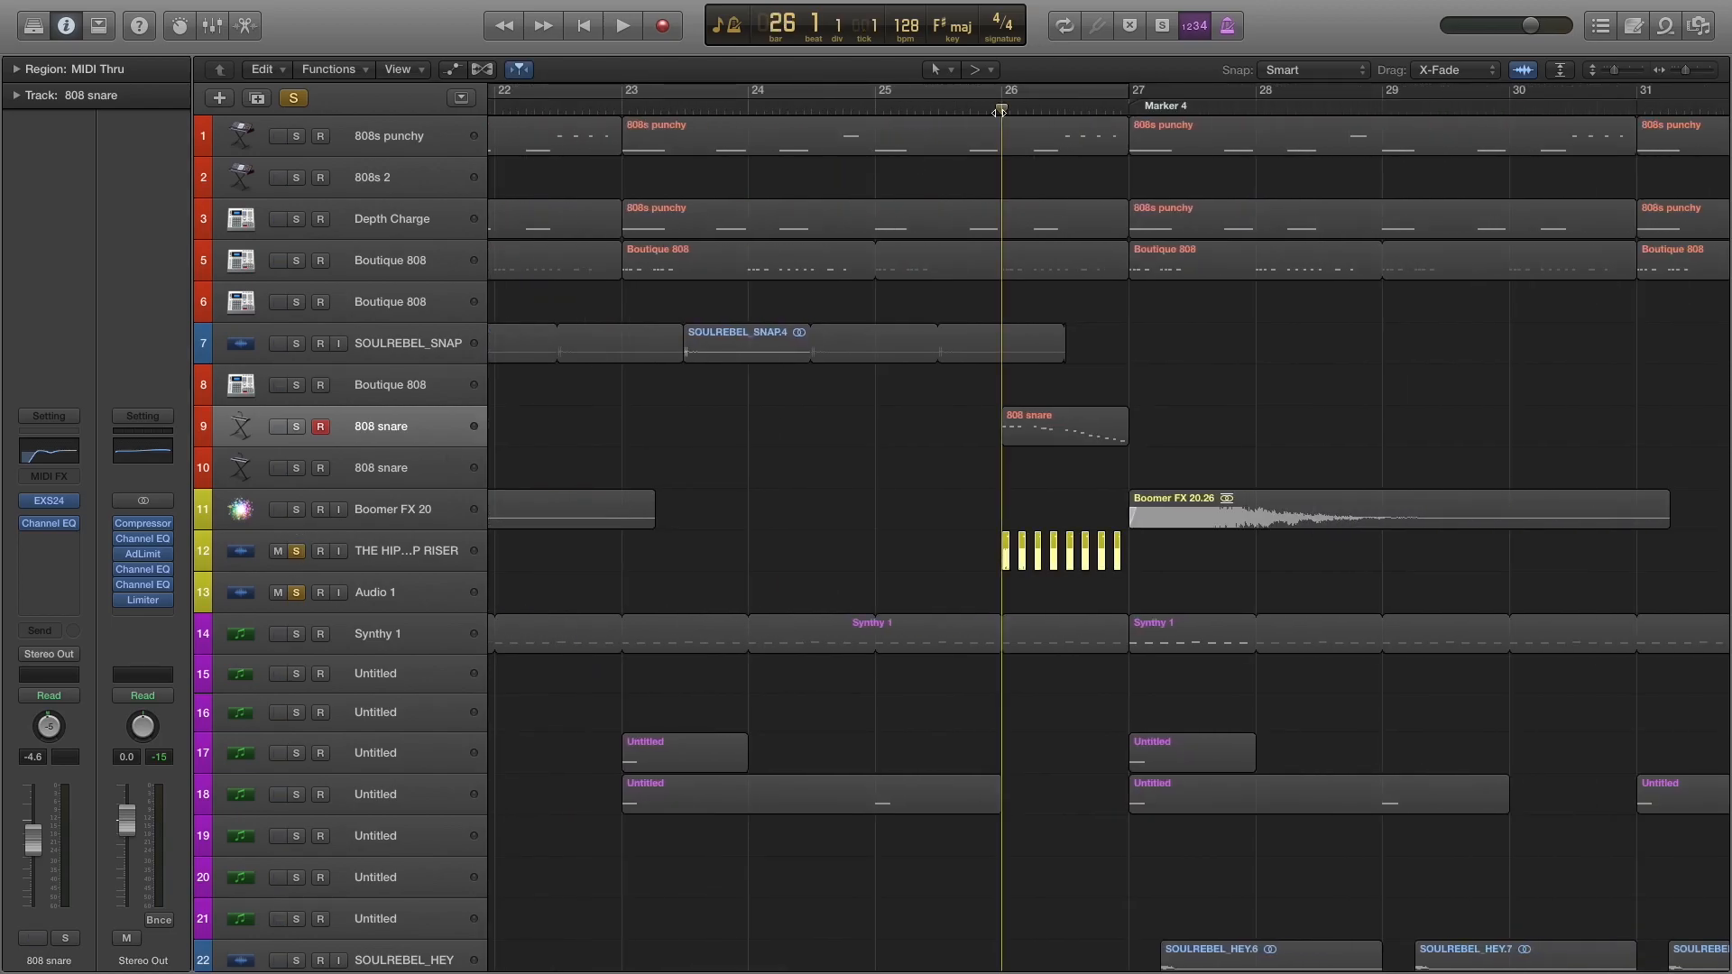
key(space)
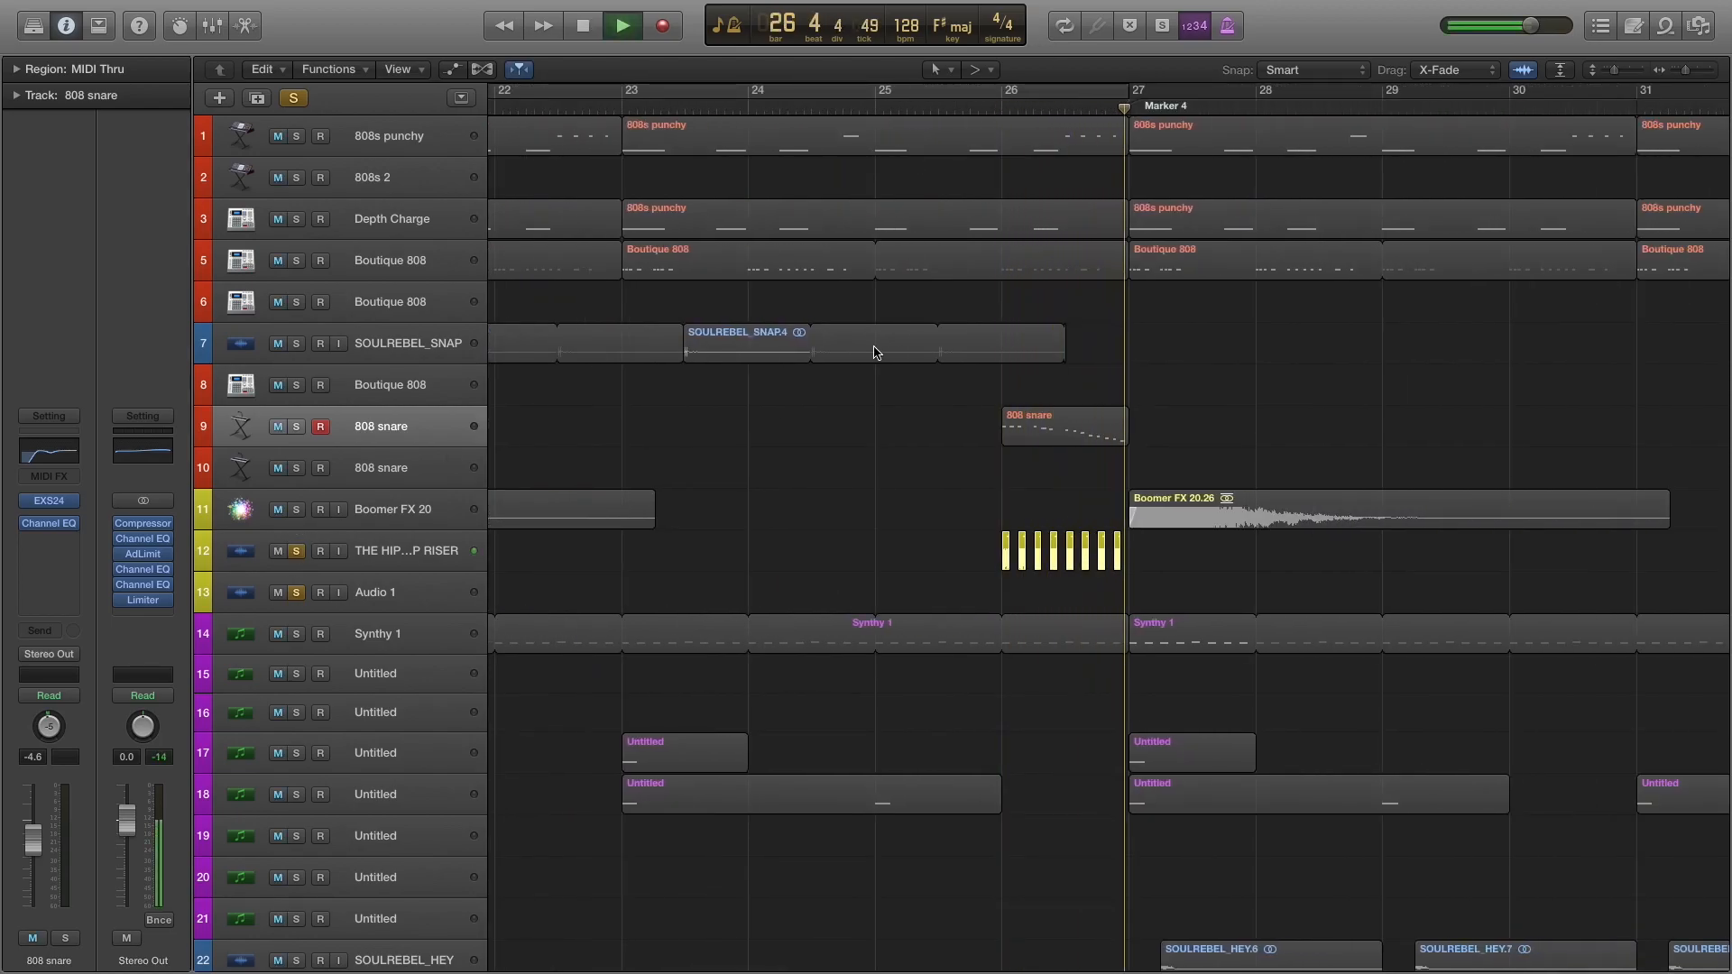
key(space)
click(295, 598)
Play the full arrangement from bar 27 with no tracks soloed, reviewing the tracks in the Marker 4 section.
scroll(797, 514, down, 3)
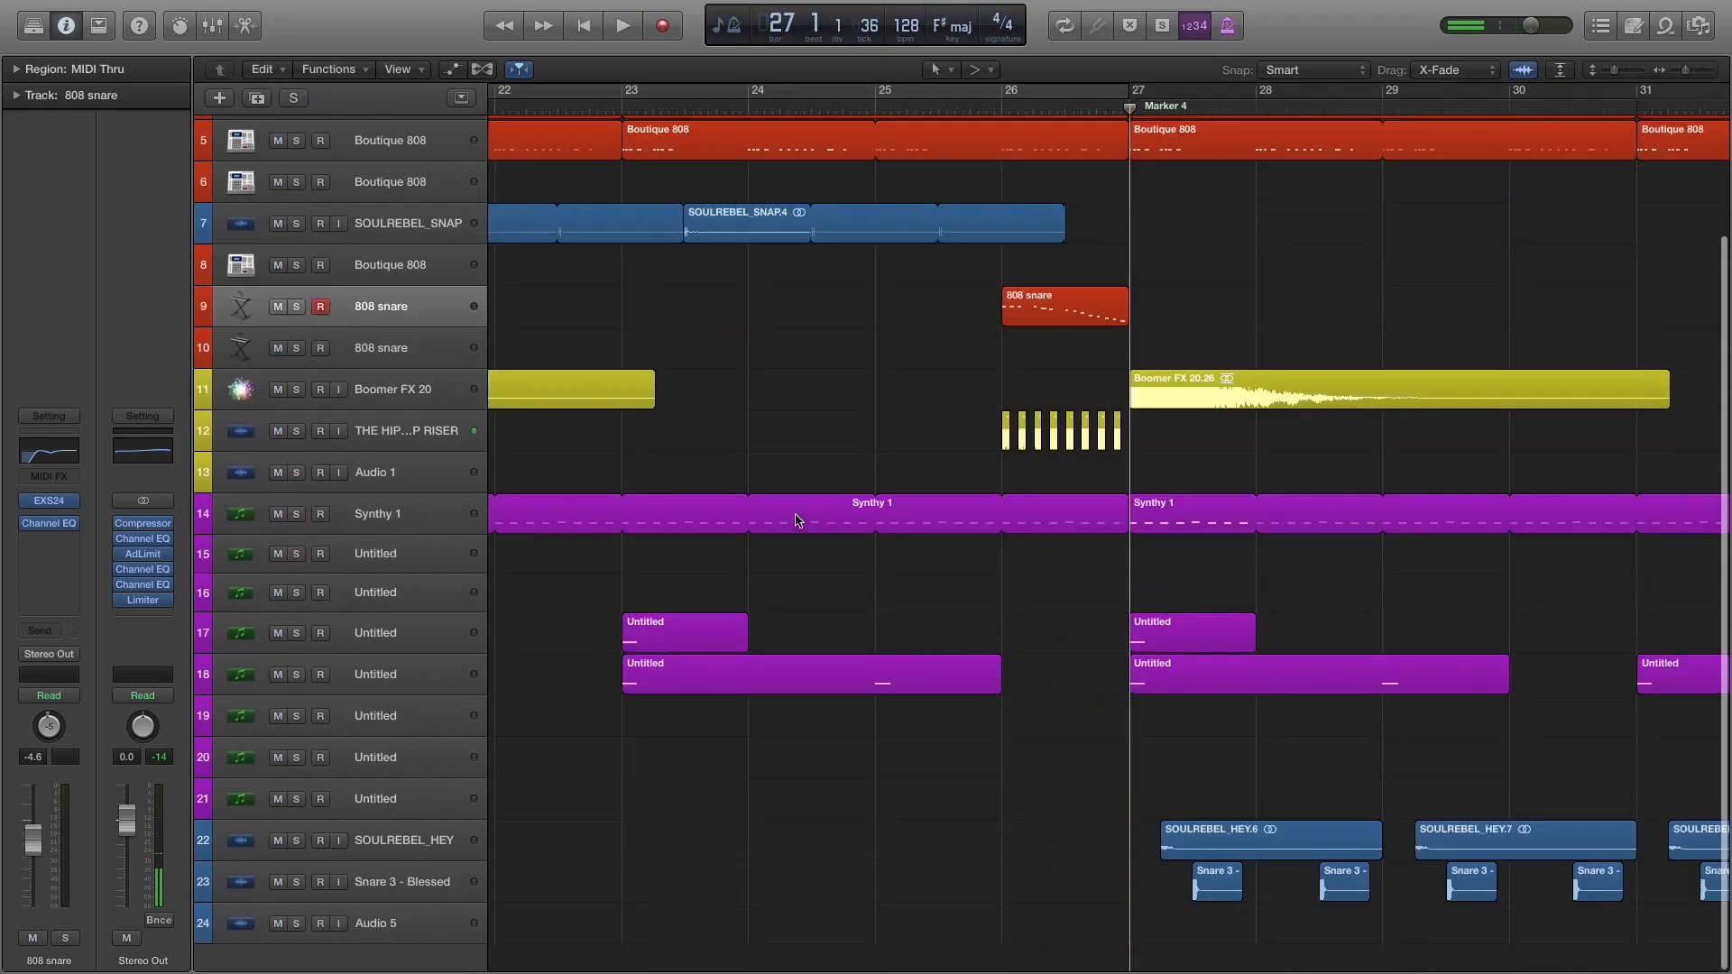
scroll(816, 506, right, 8)
scroll(830, 508, up, 2)
scroll(831, 508, left, 4)
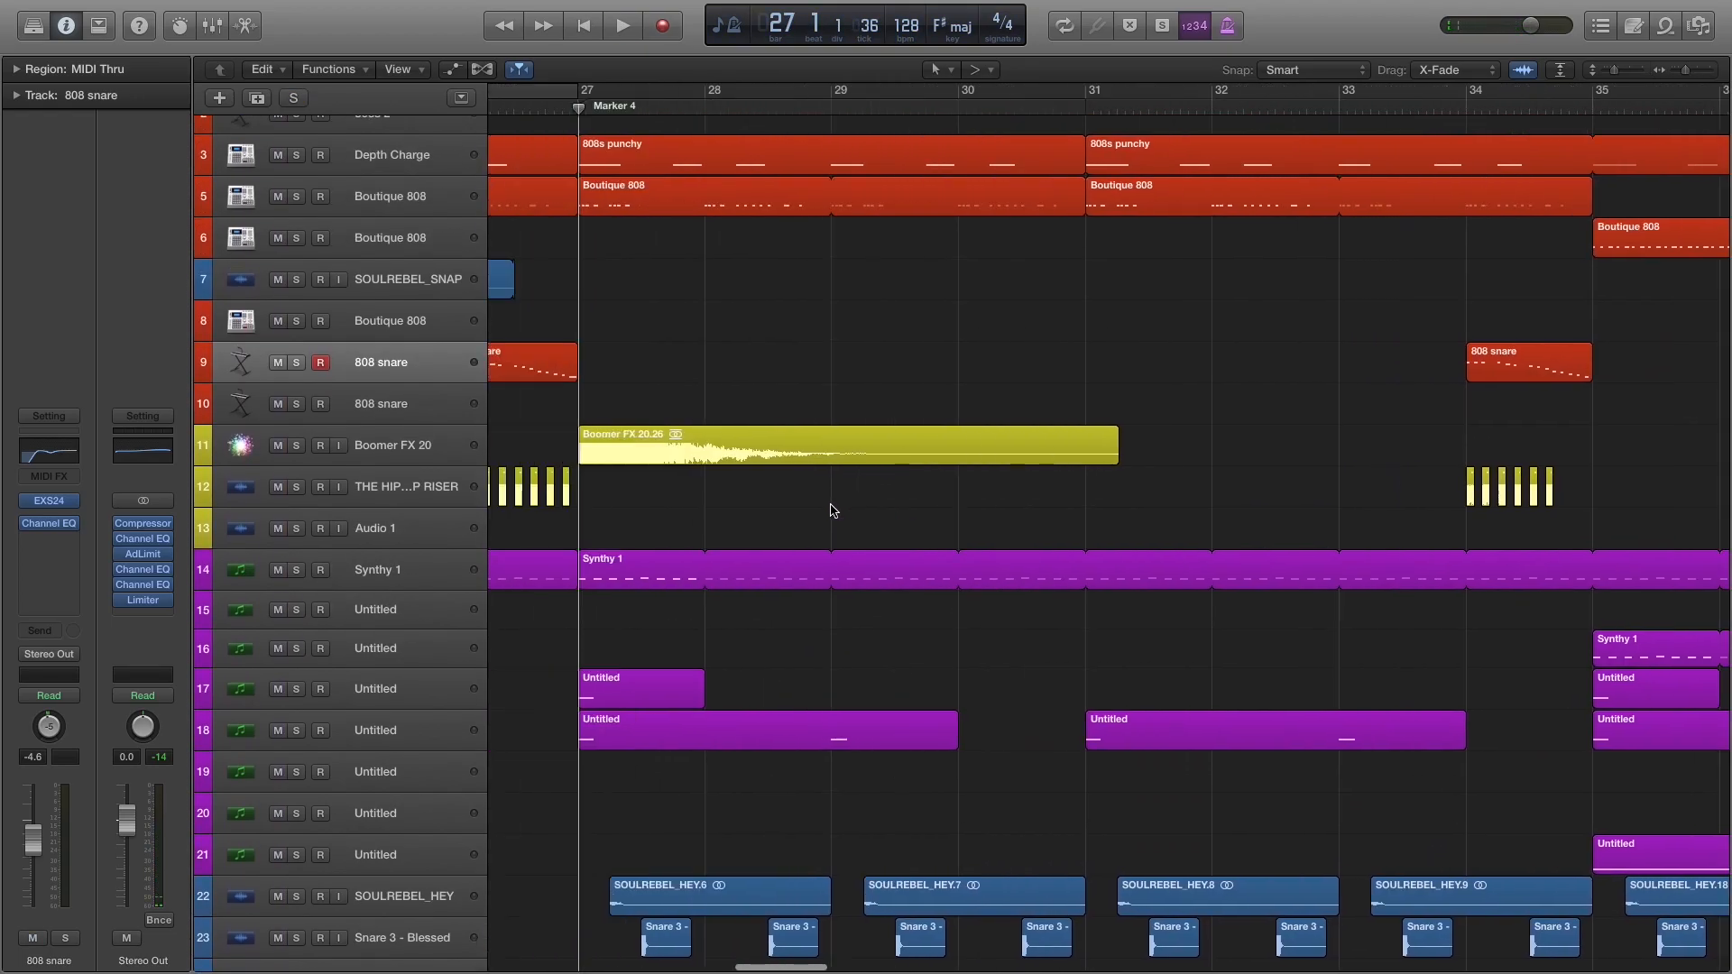
key(space)
scroll(708, 387, up, 2)
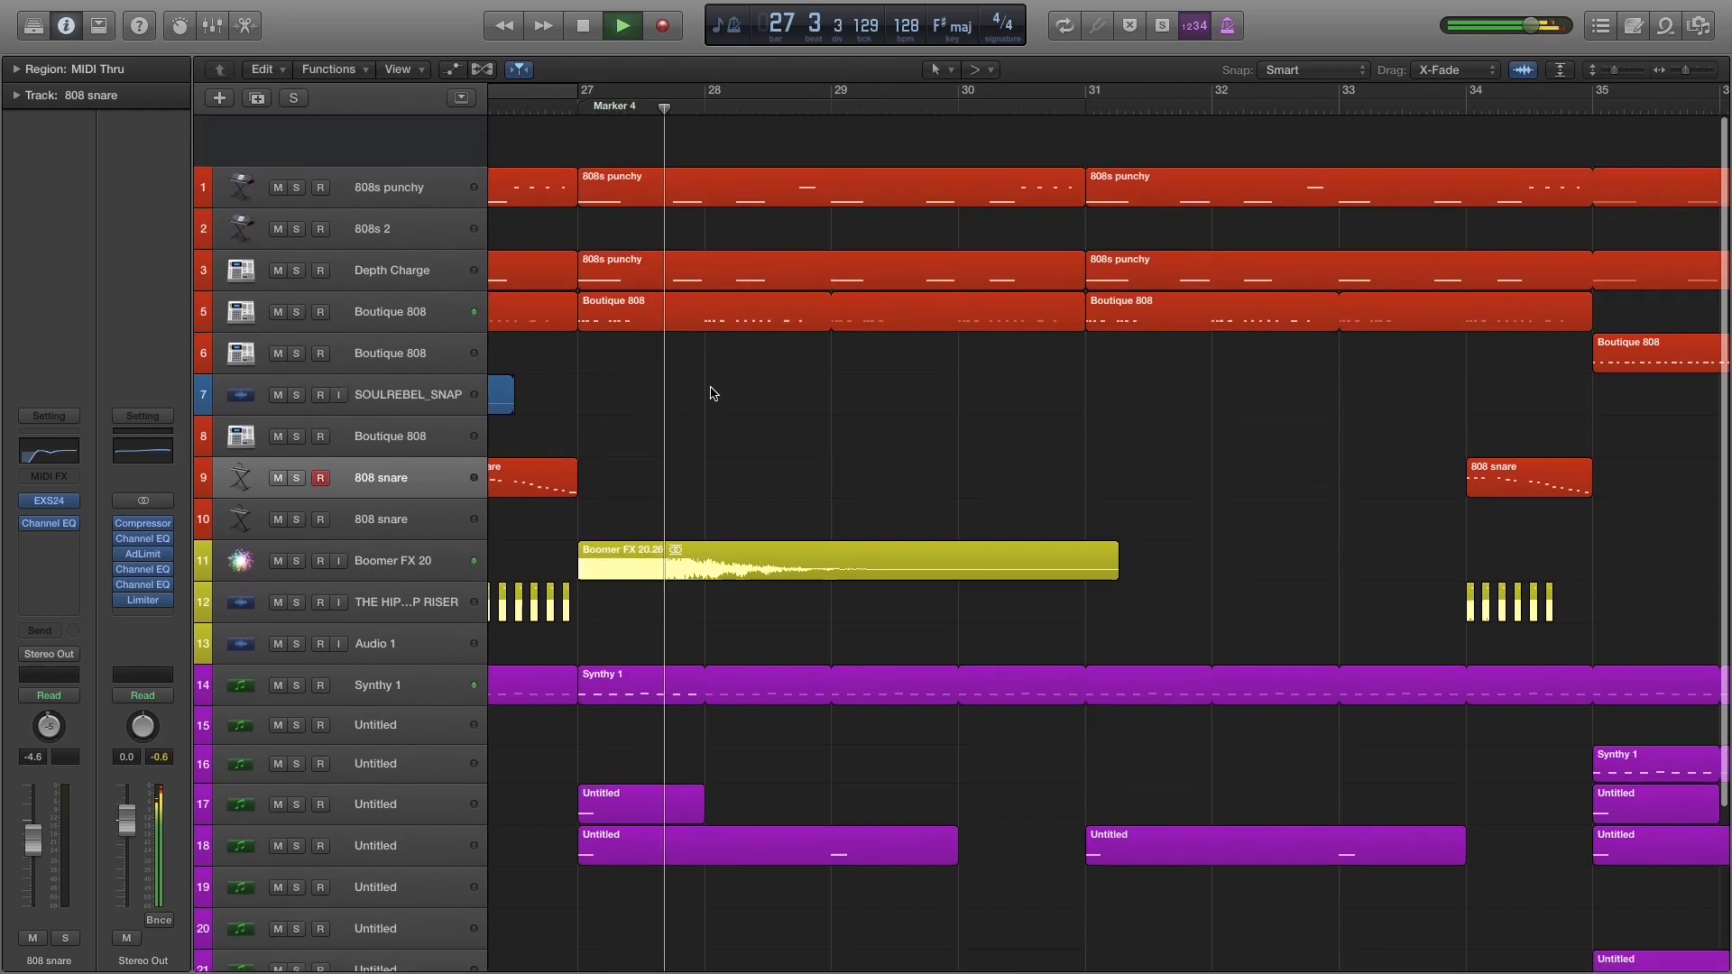
scroll(707, 394, down, 3)
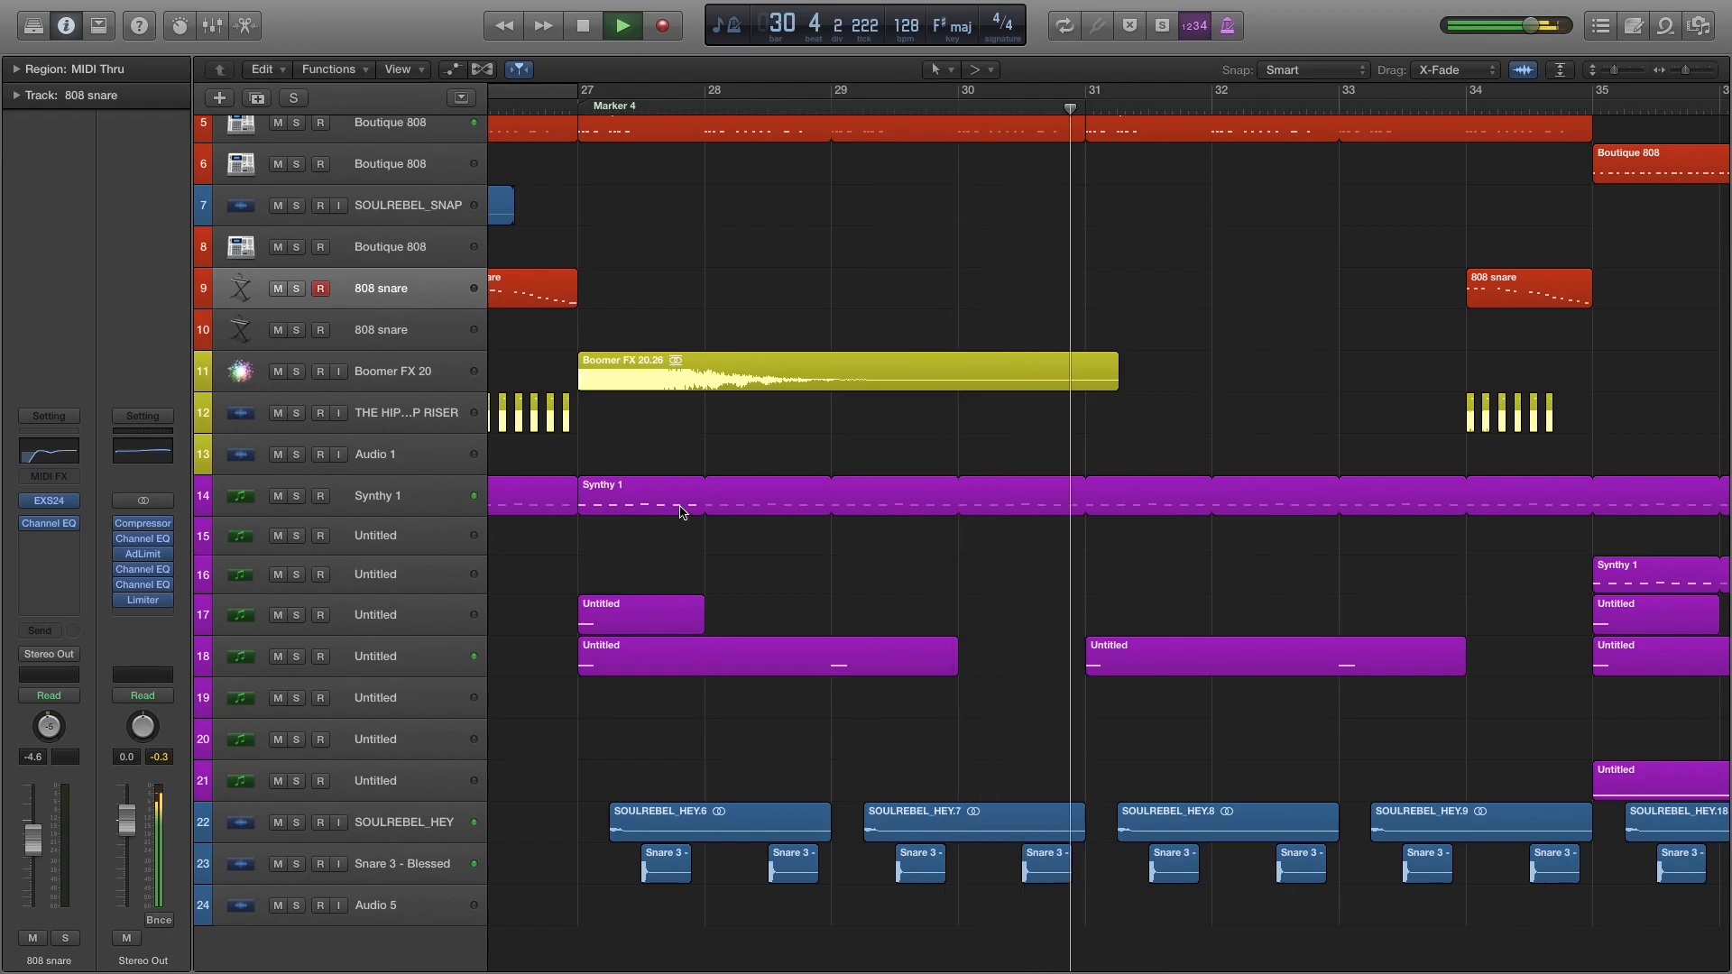
key(space)
Solo the Untitled synth on track 18, play it from bar 27, clear the solo, and deselect its regions.
scroll(690, 503, left, 6)
scroll(697, 500, right, 6)
scroll(551, 370, up, 1)
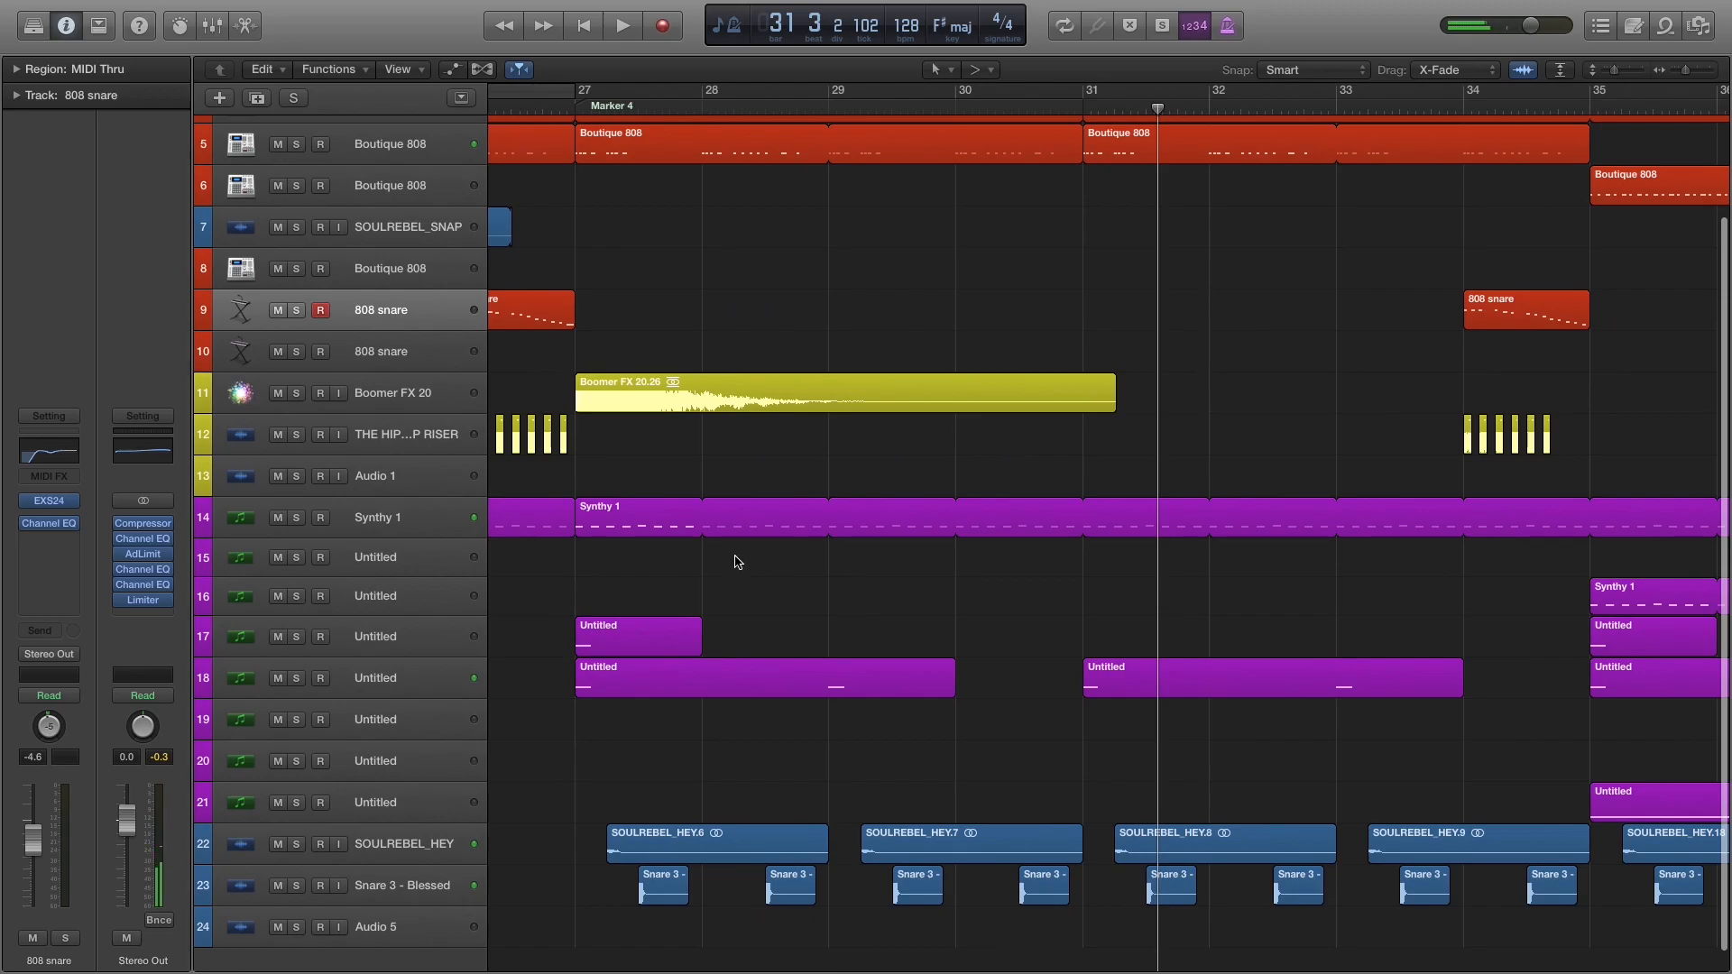
click(374, 687)
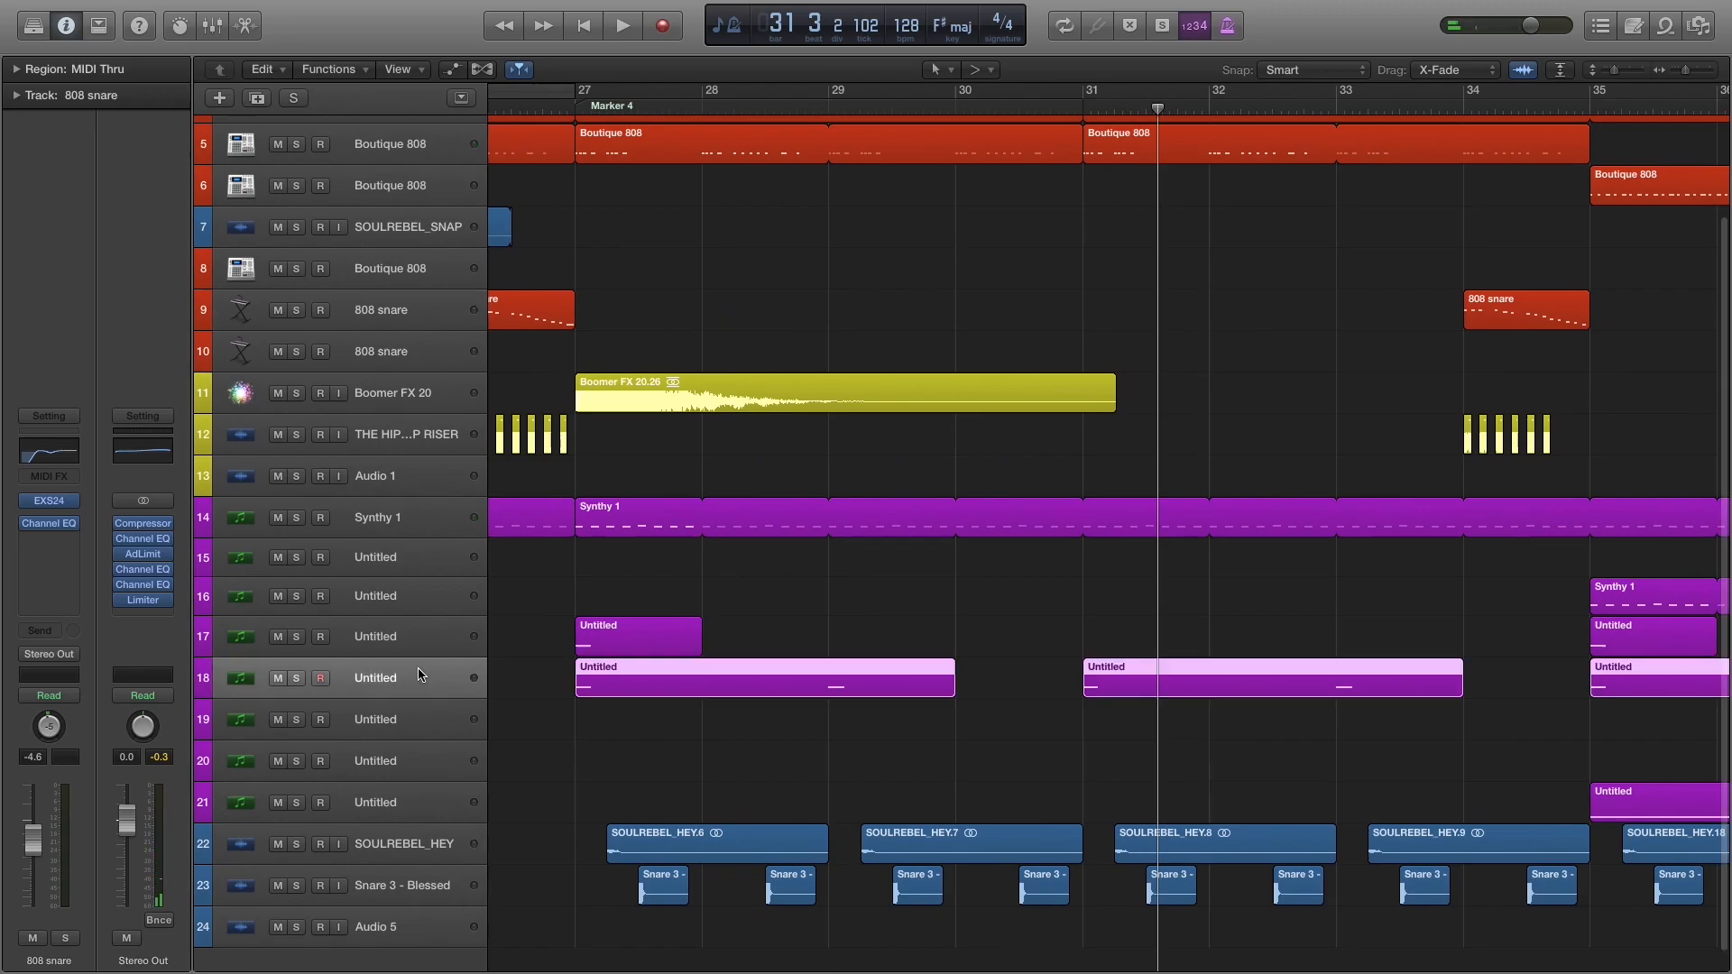
click(297, 678)
click(579, 105)
key(space)
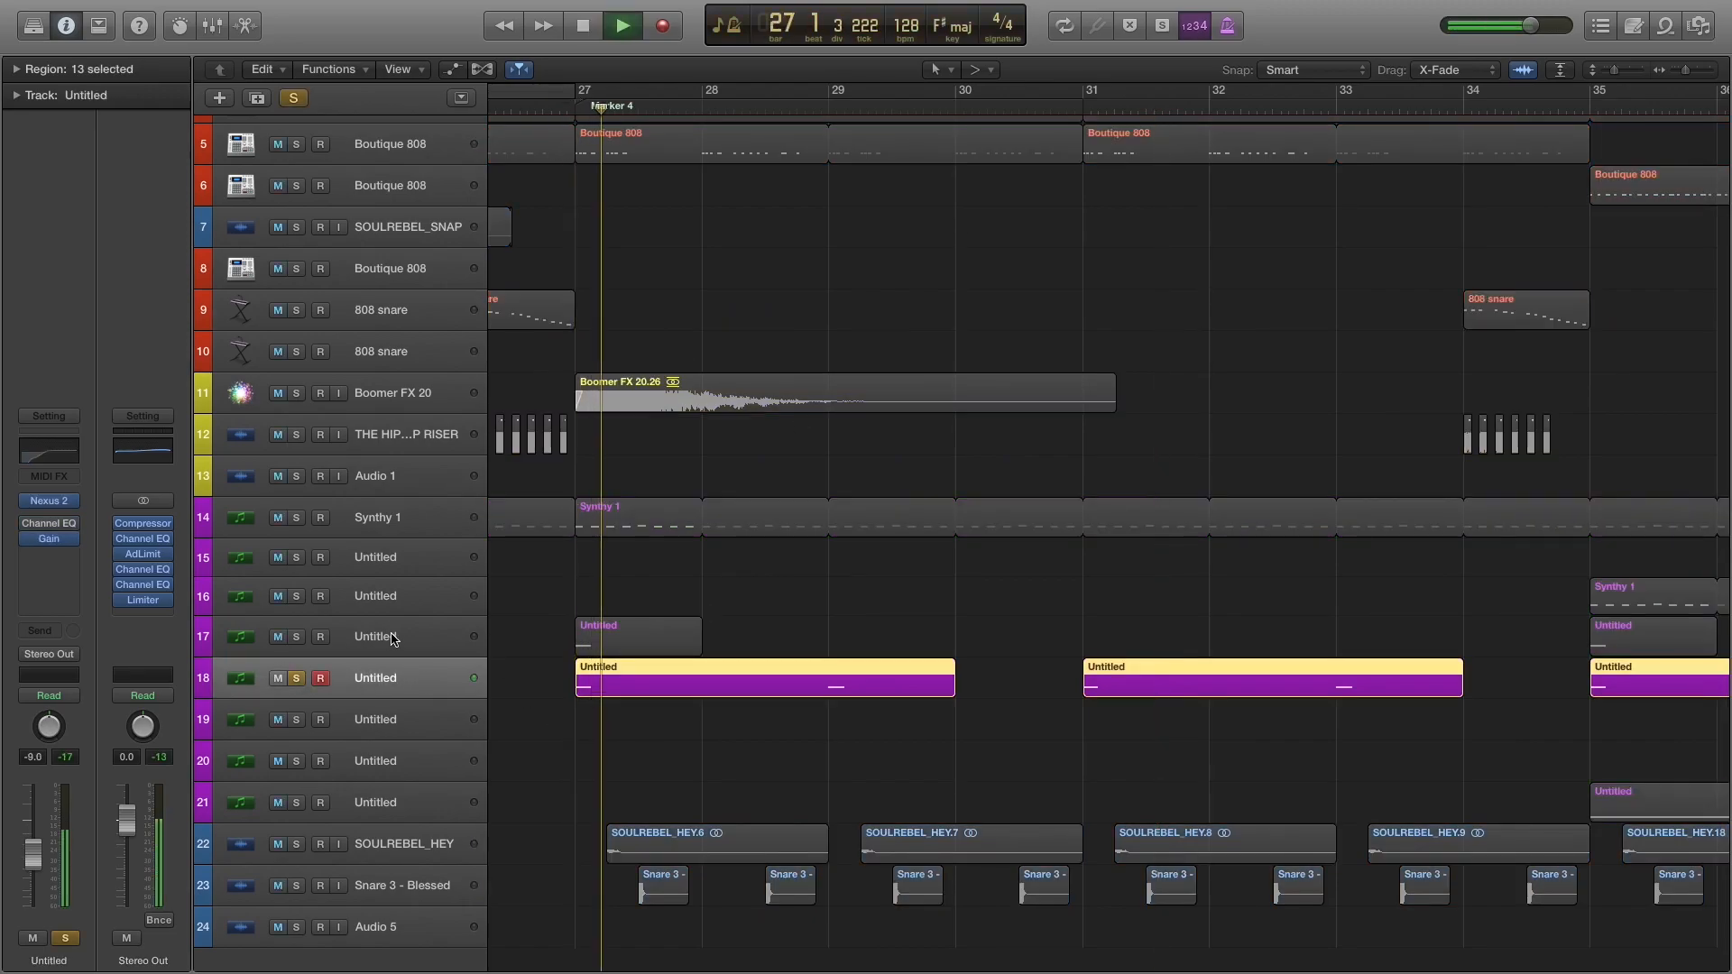
key(s)
scroll(685, 608, left, 10)
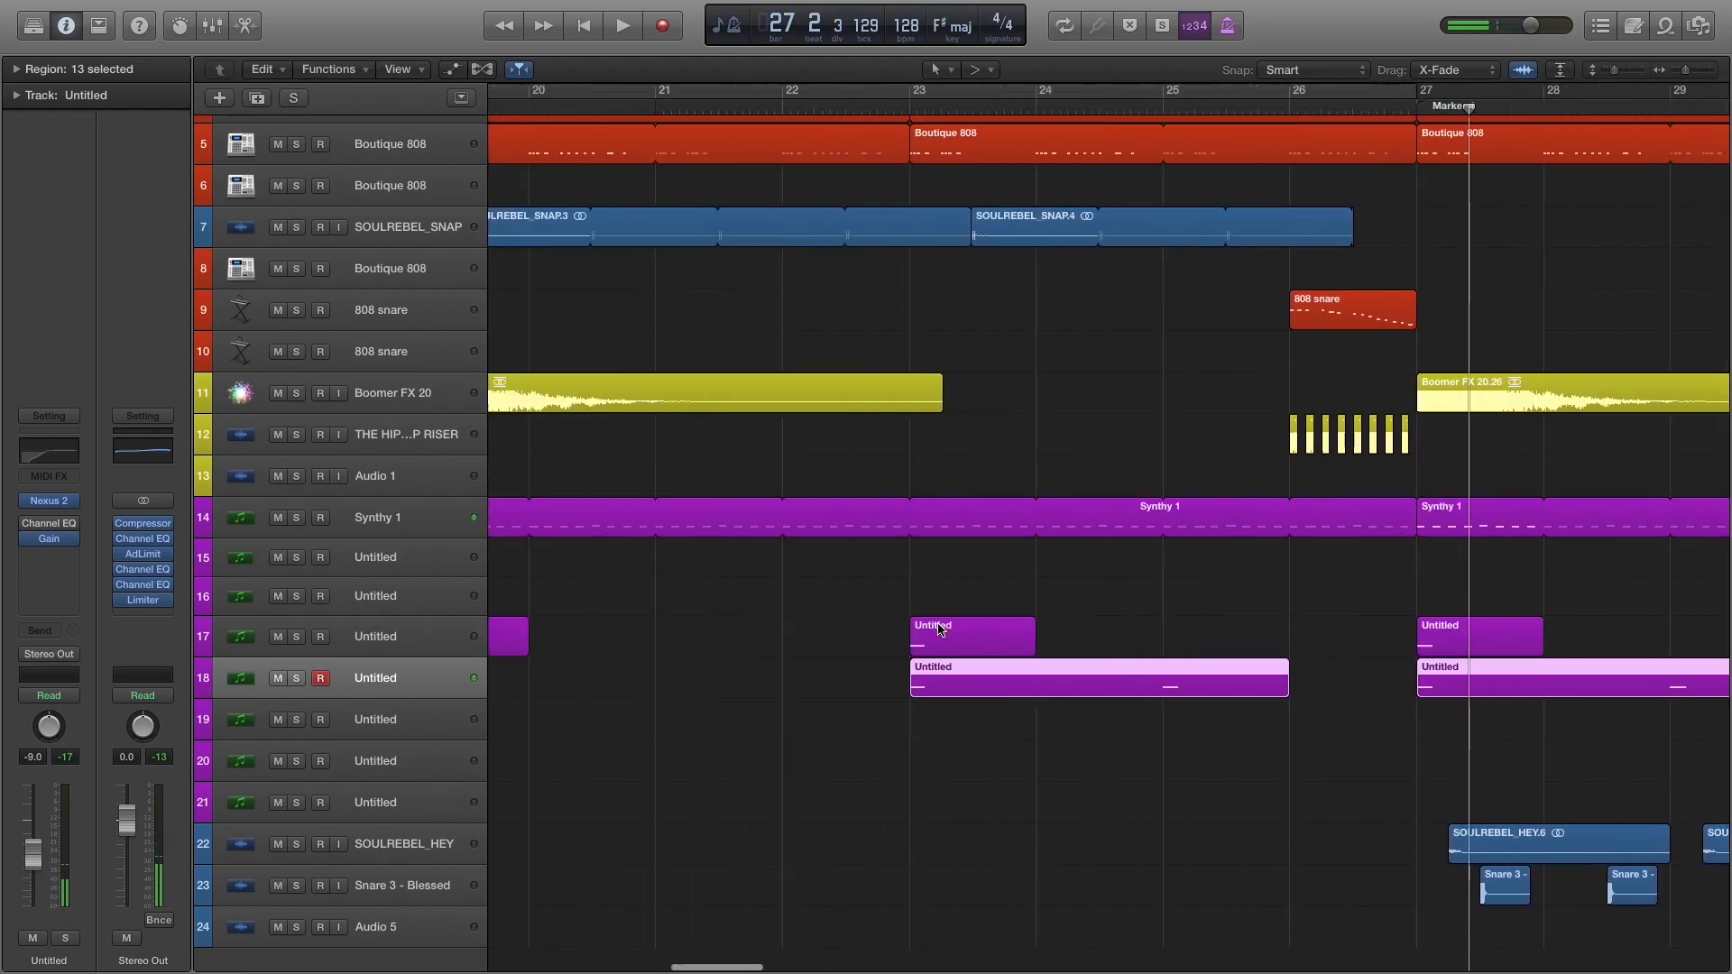
scroll(1379, 680, right, 10)
click(1064, 580)
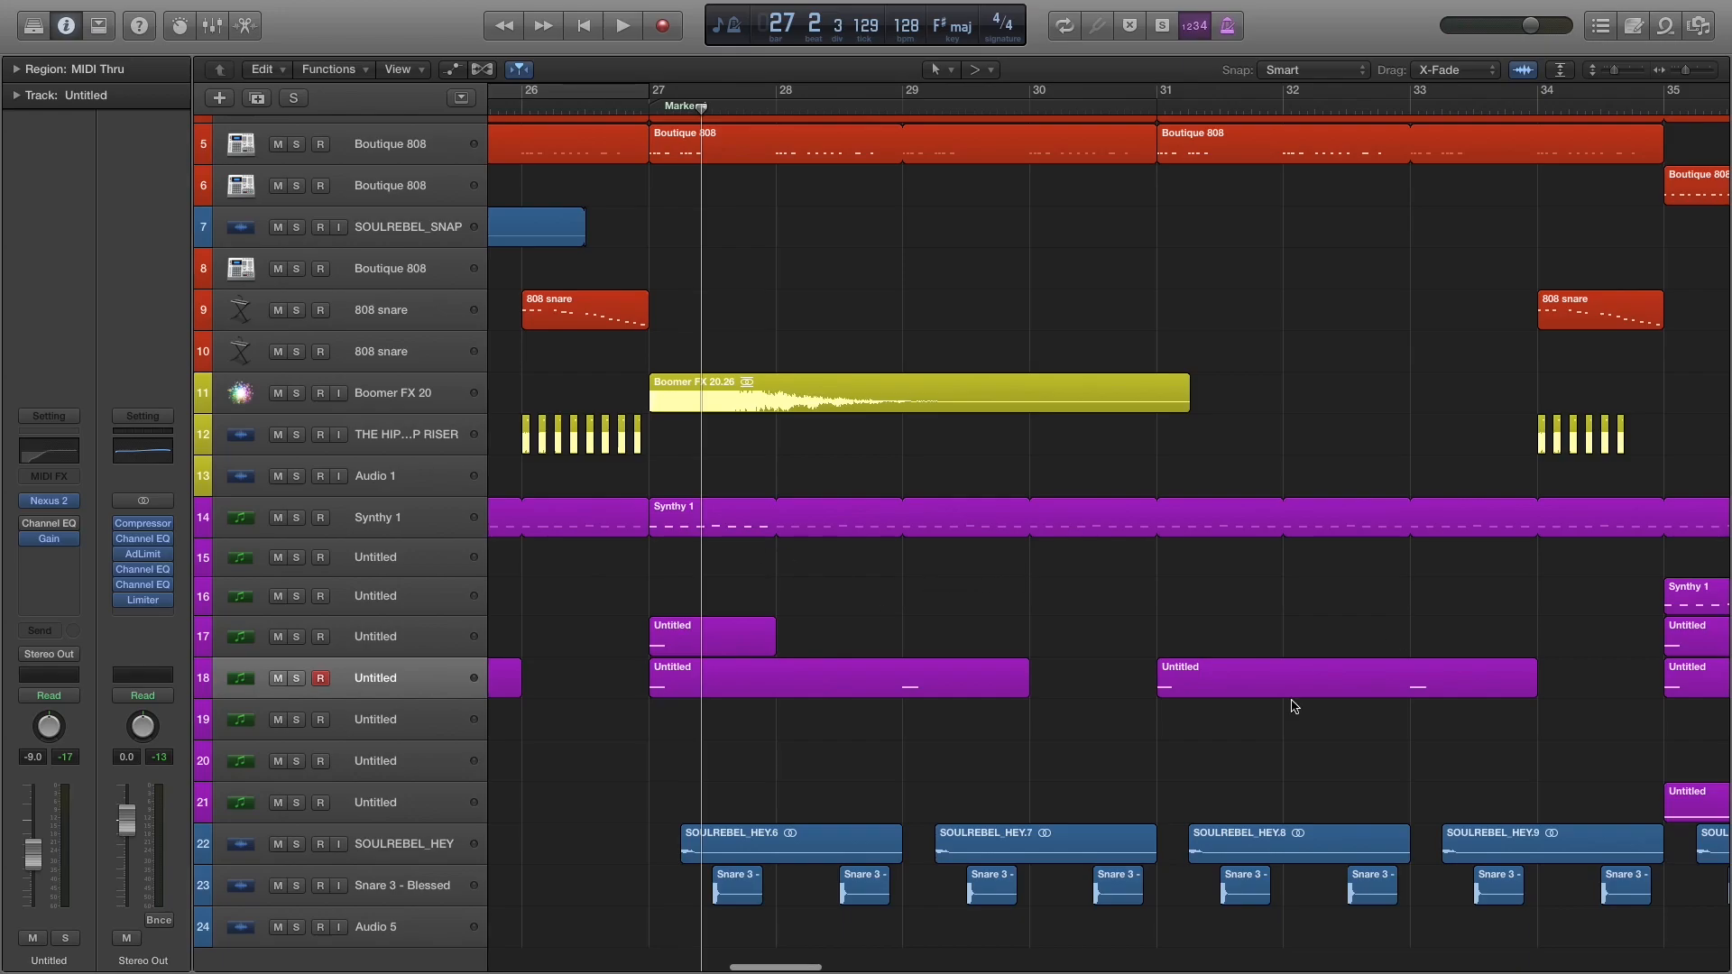
Solo Snare 3 - Blessed on track 23 and audition it in the Marker 4 section.
scroll(885, 626, up, 4)
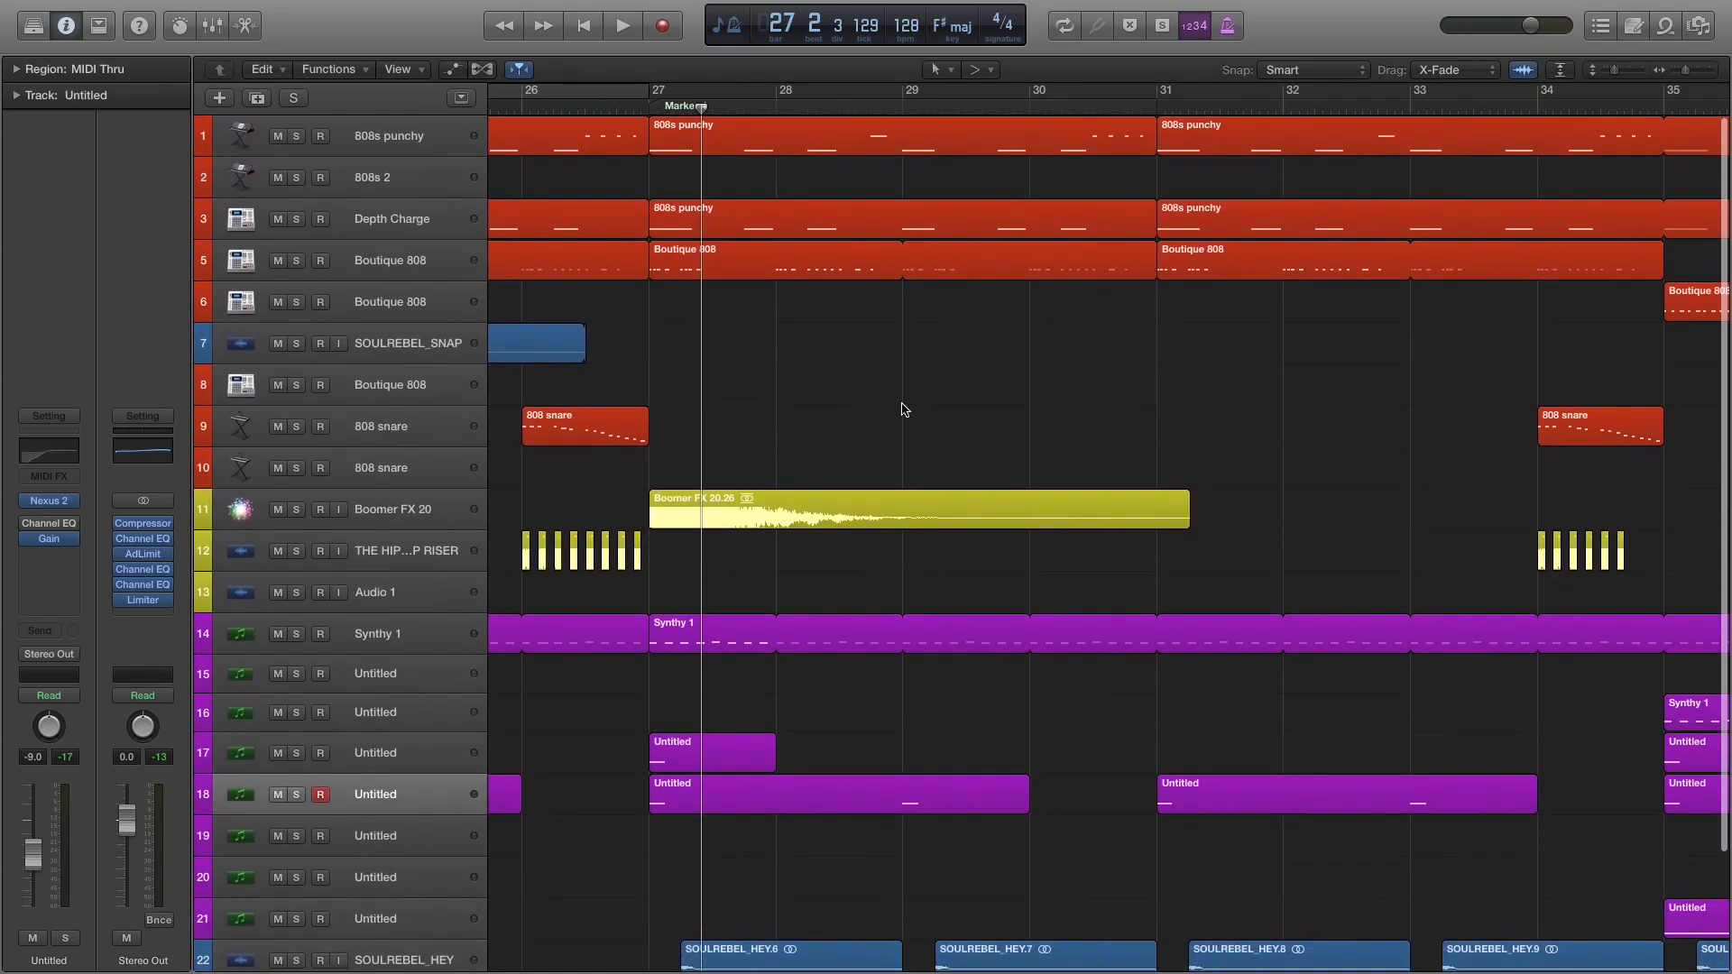
scroll(835, 436, down, 6)
scroll(722, 676, up, 1)
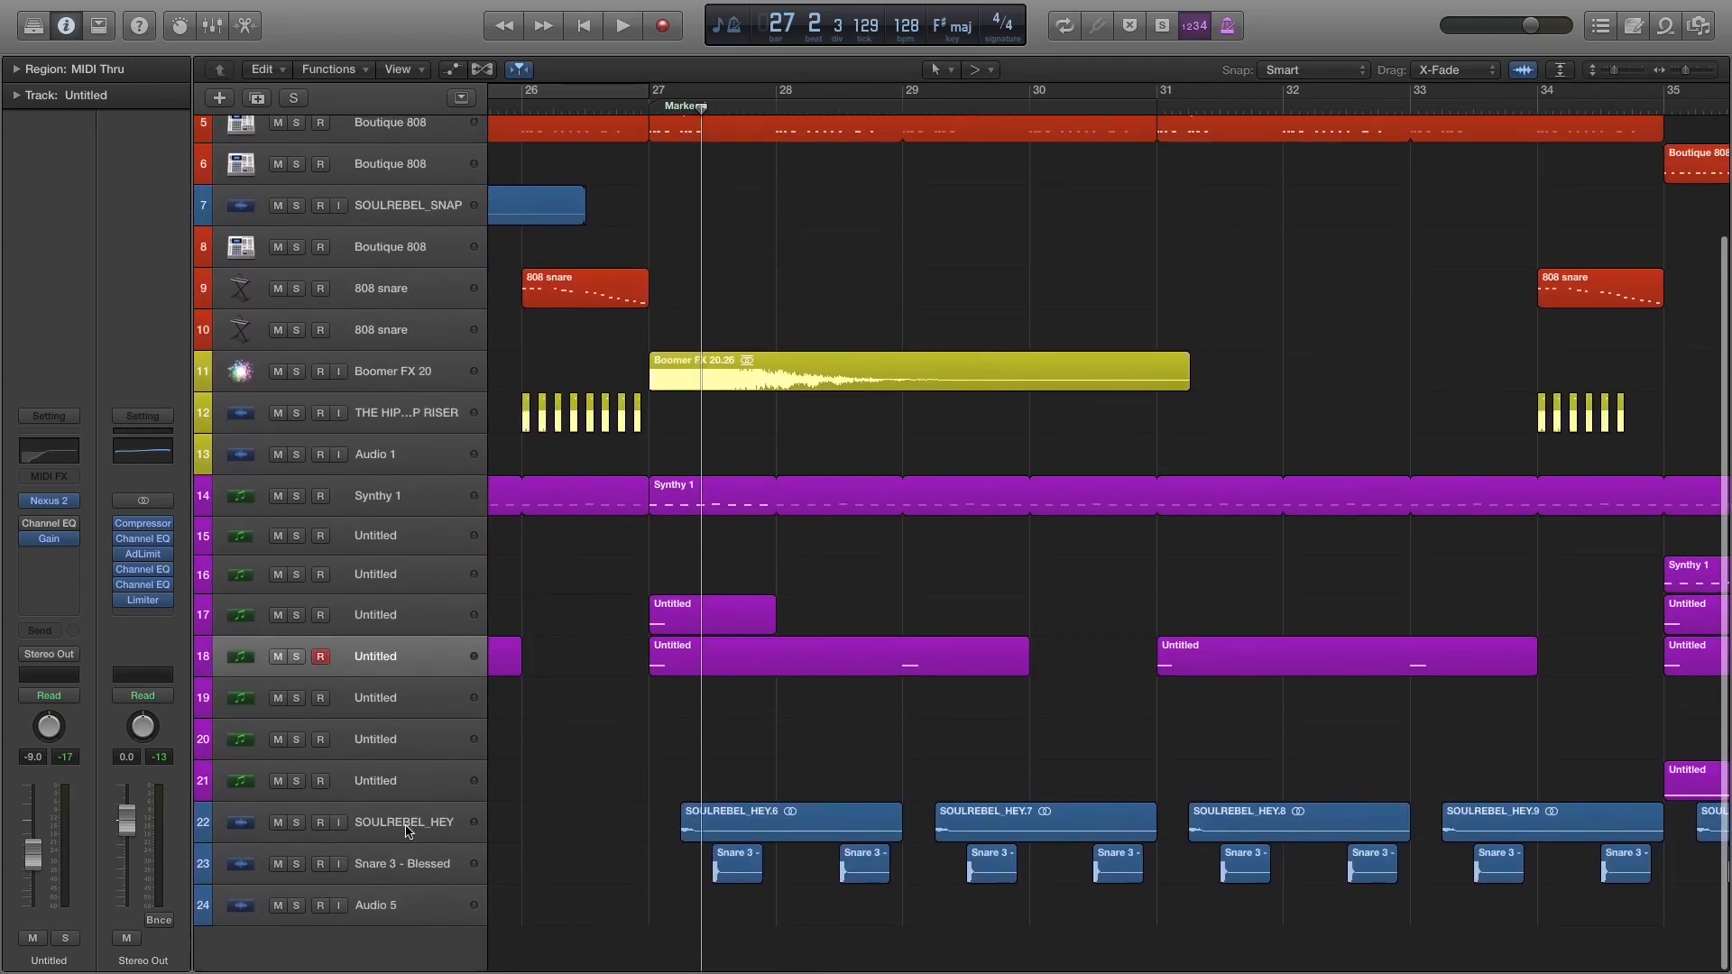
click(406, 863)
click(298, 863)
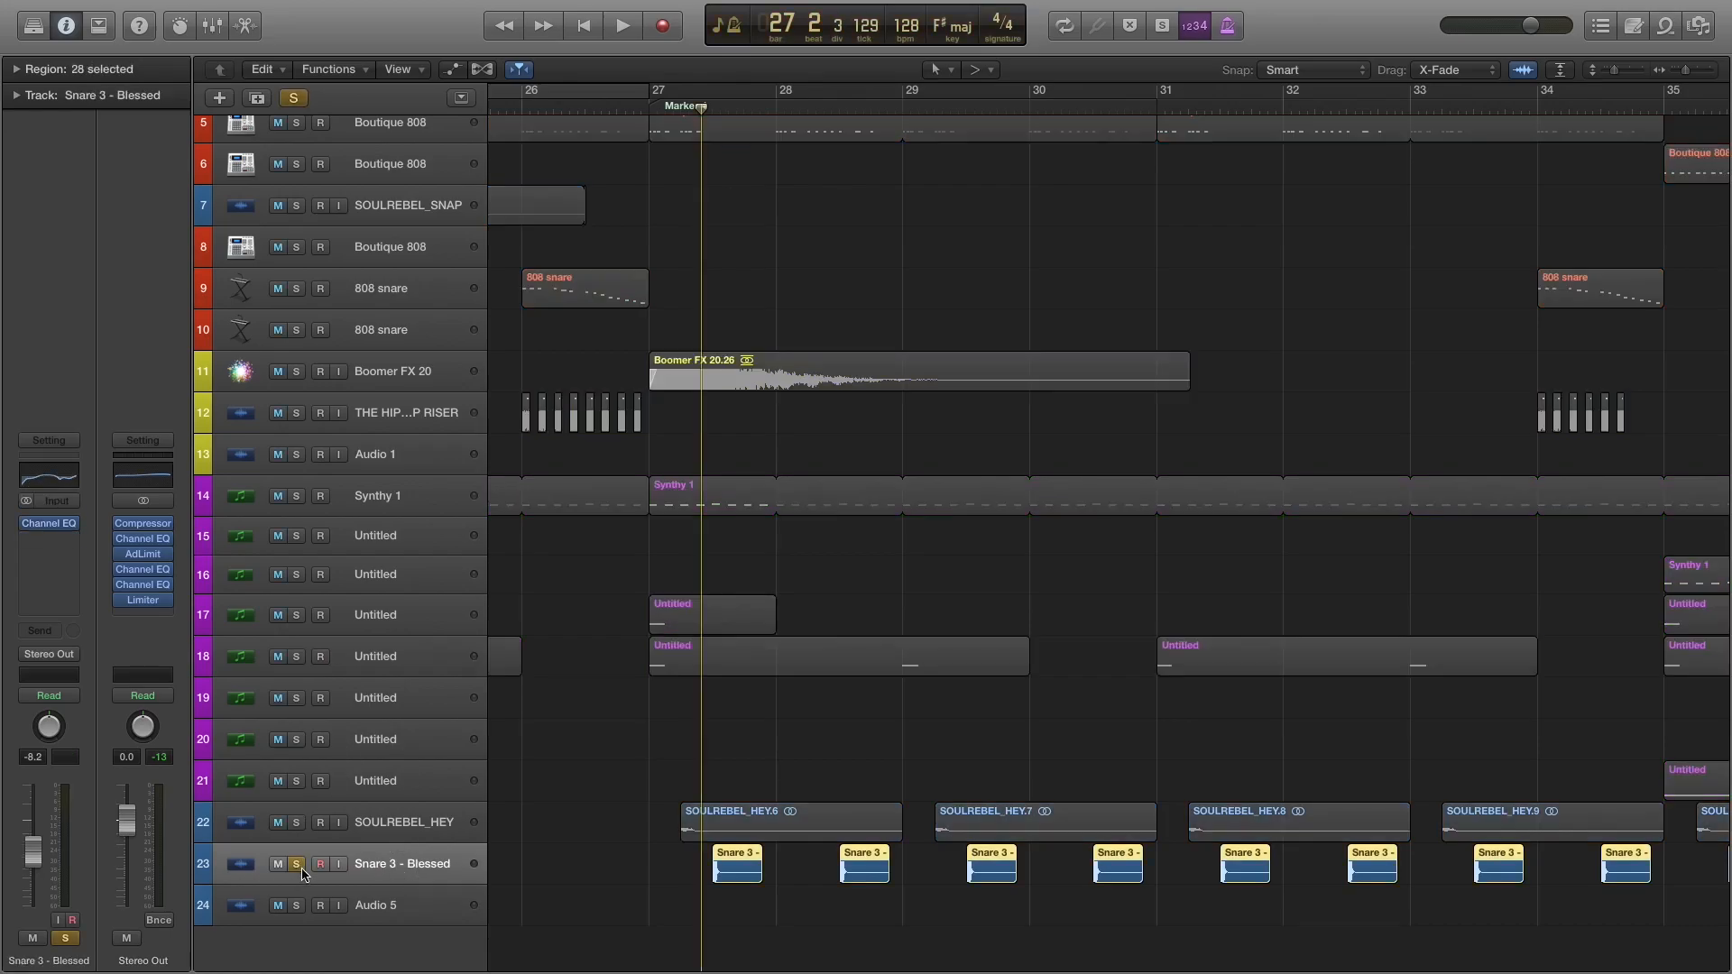
key(space)
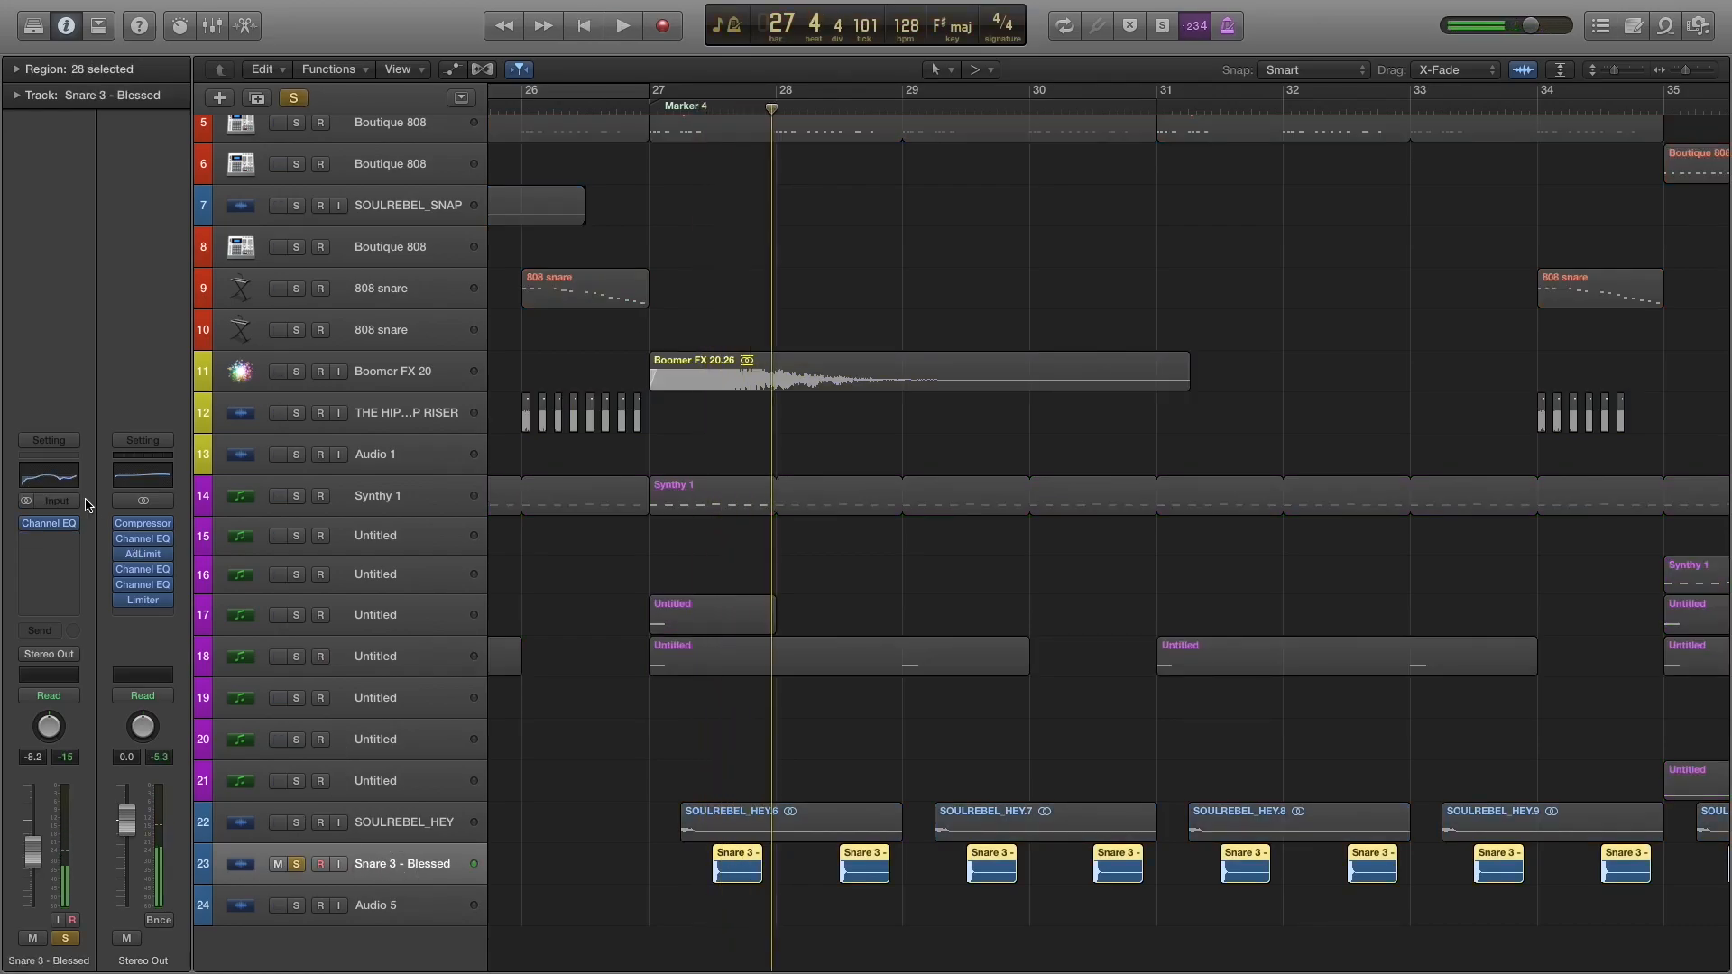
Examine the Channel EQ curve and band settings on Snare 3 - Blessed, and close the plug-in window.
click(59, 483)
click(761, 130)
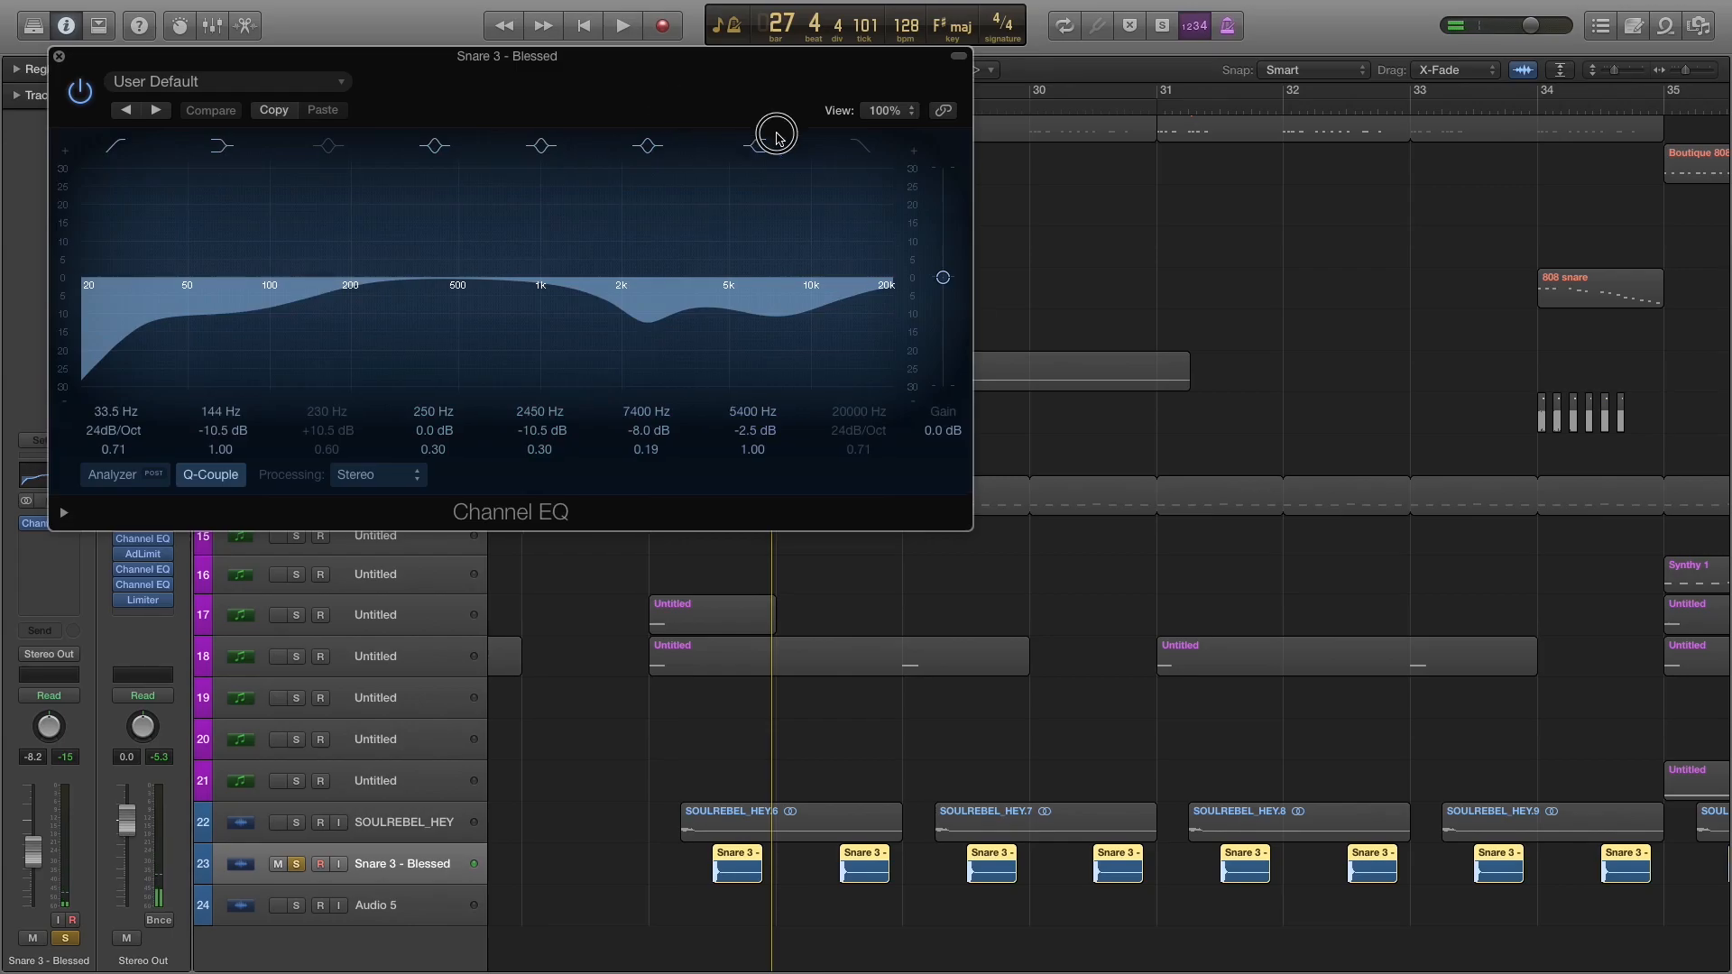
drag(687, 60, 1200, 162)
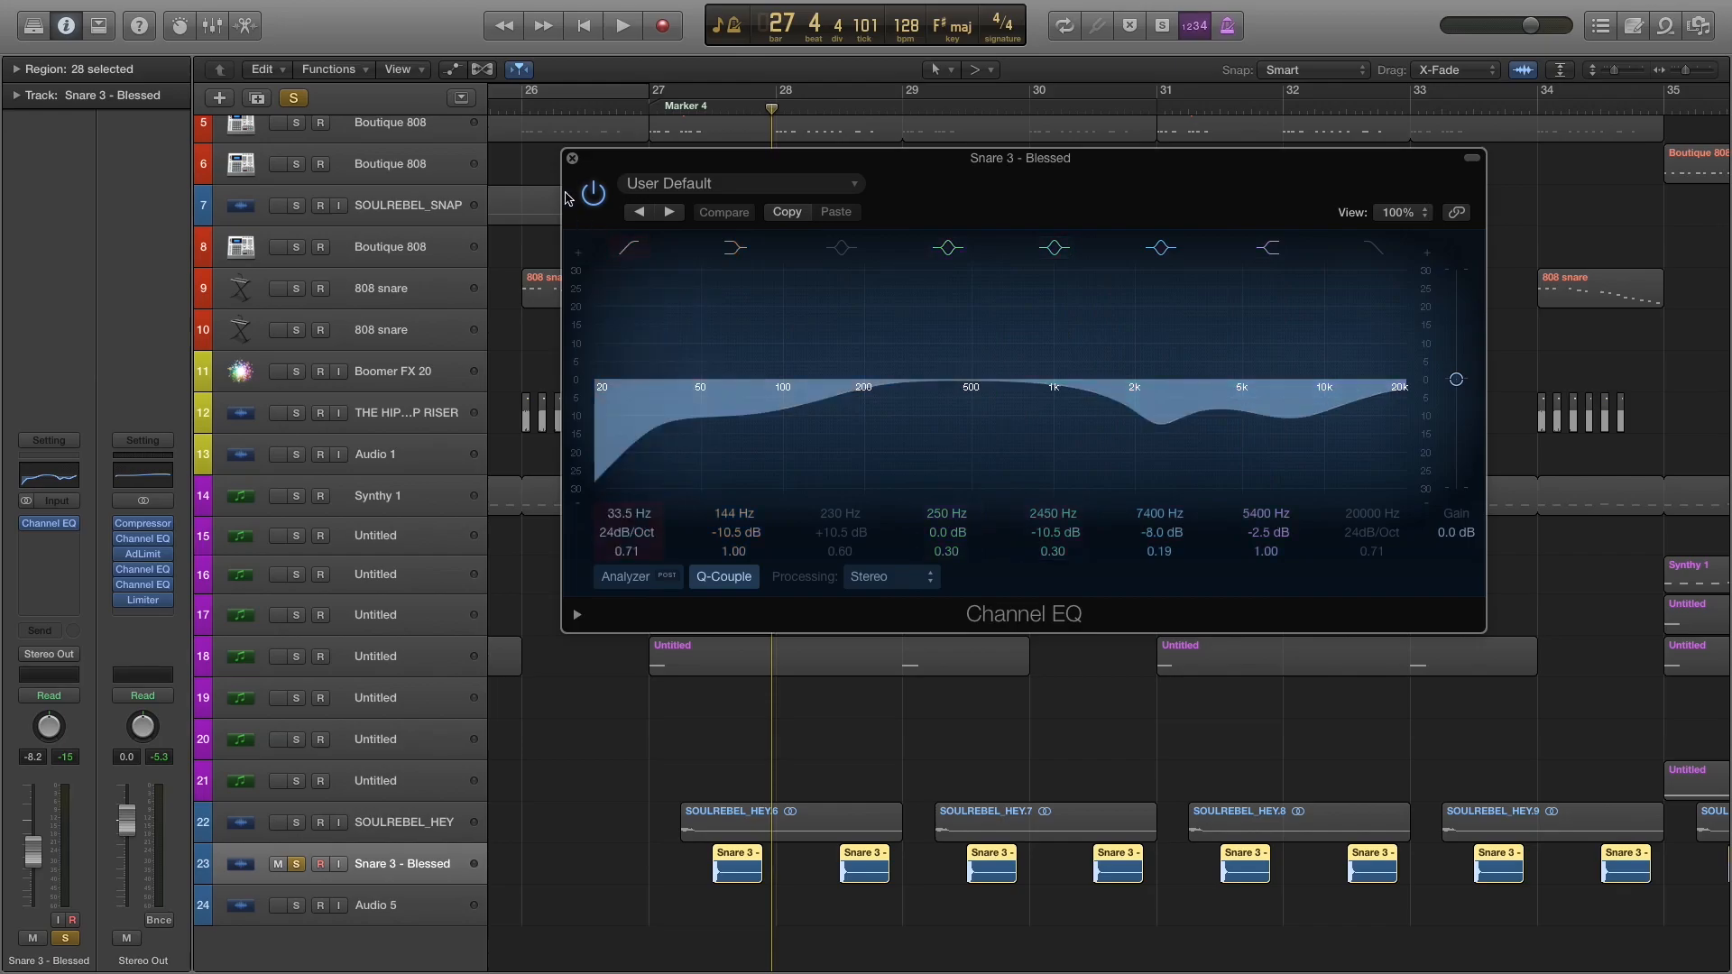
click(572, 160)
Play from bar 27 and switch the solo from Snare 3 - Blessed to SOULREBEL_HEY.
key(comma)
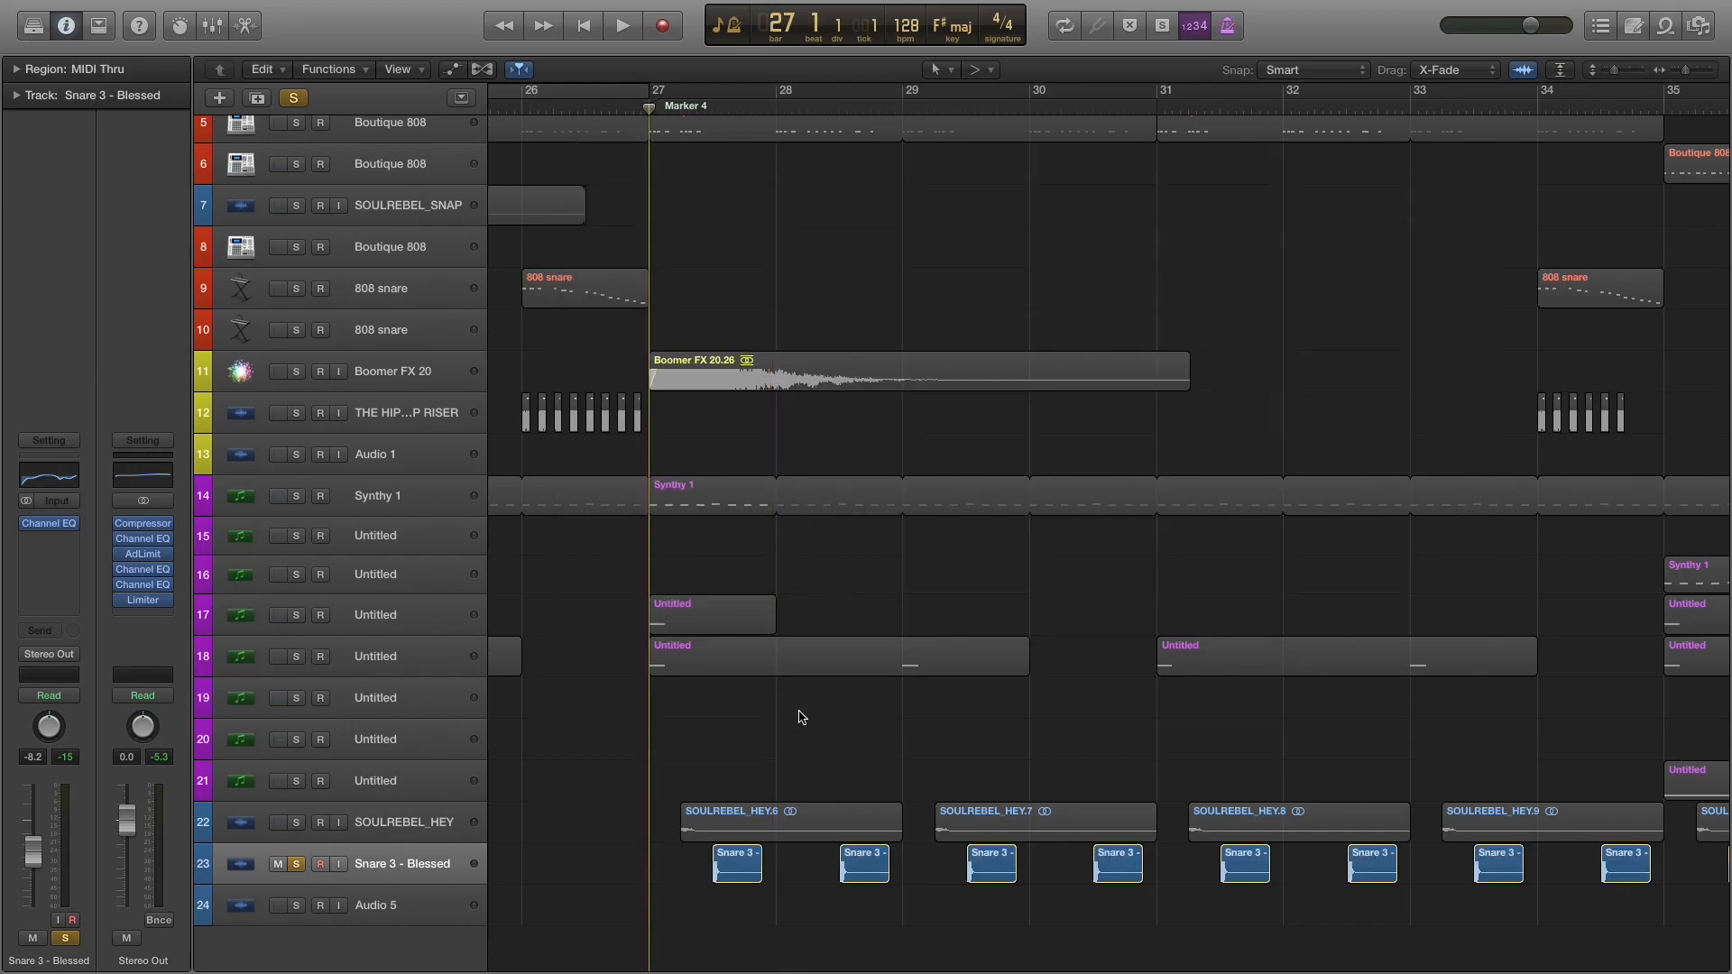
key(space)
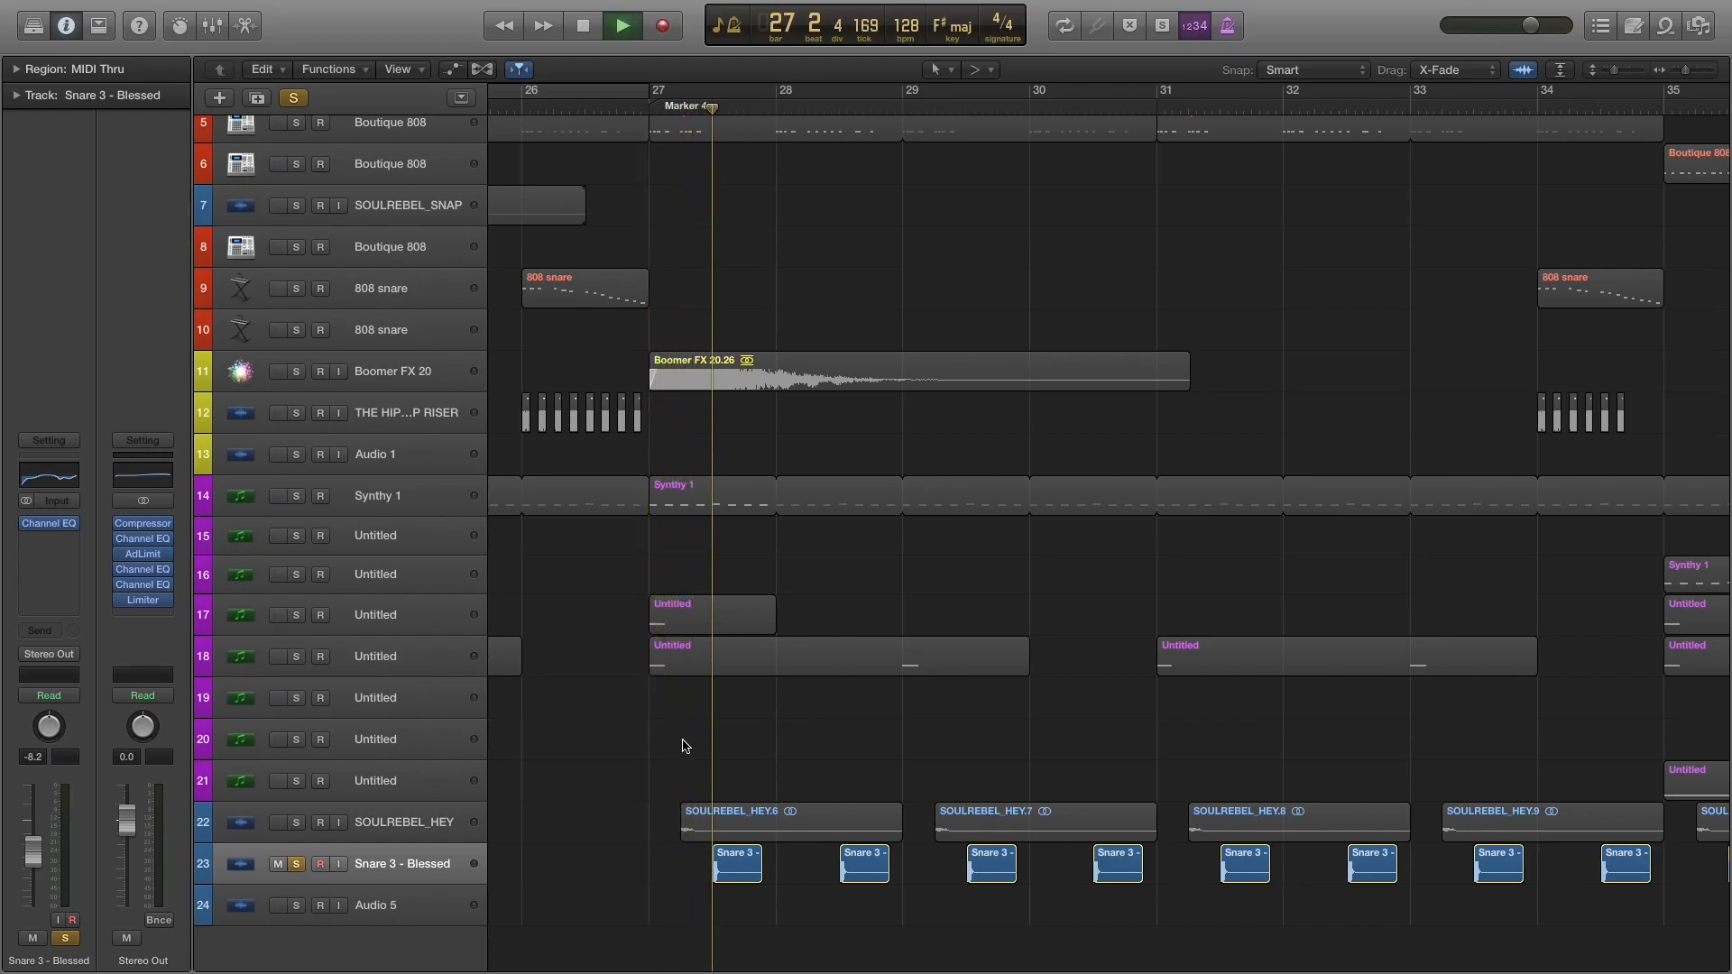
click(296, 823)
click(295, 865)
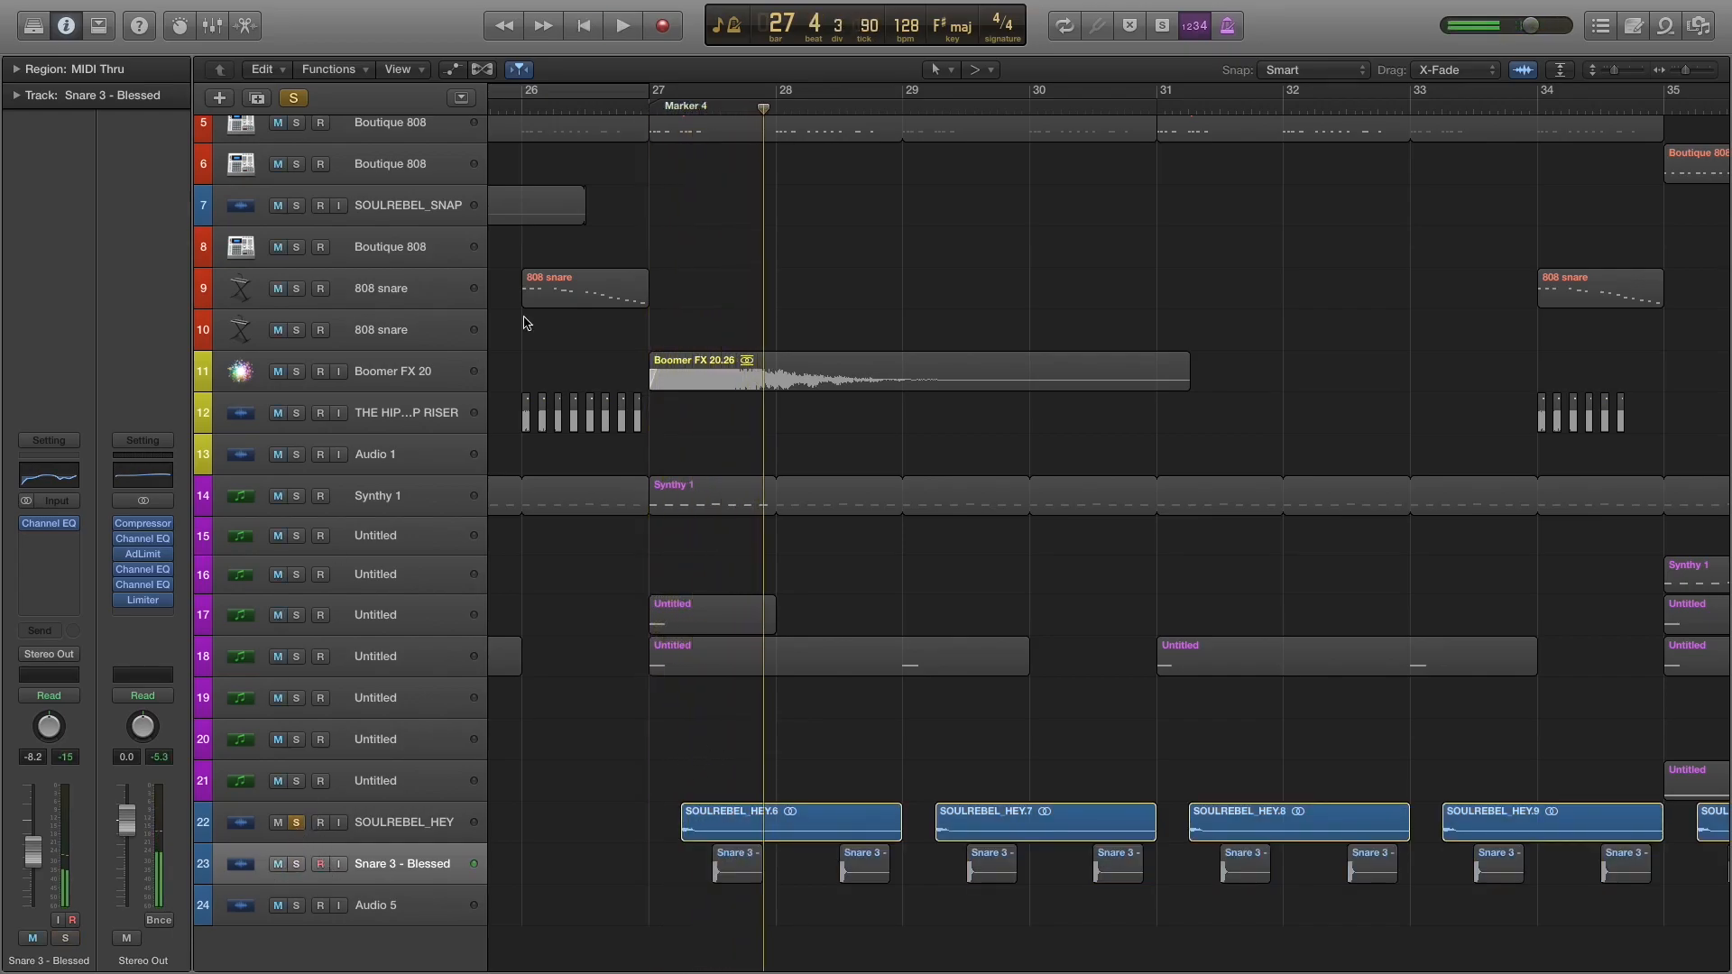
key(space)
key(space)
Select the SOULREBEL_HEY track and audition it from the start of its SOULREBEL_HEY.6 region.
click(359, 834)
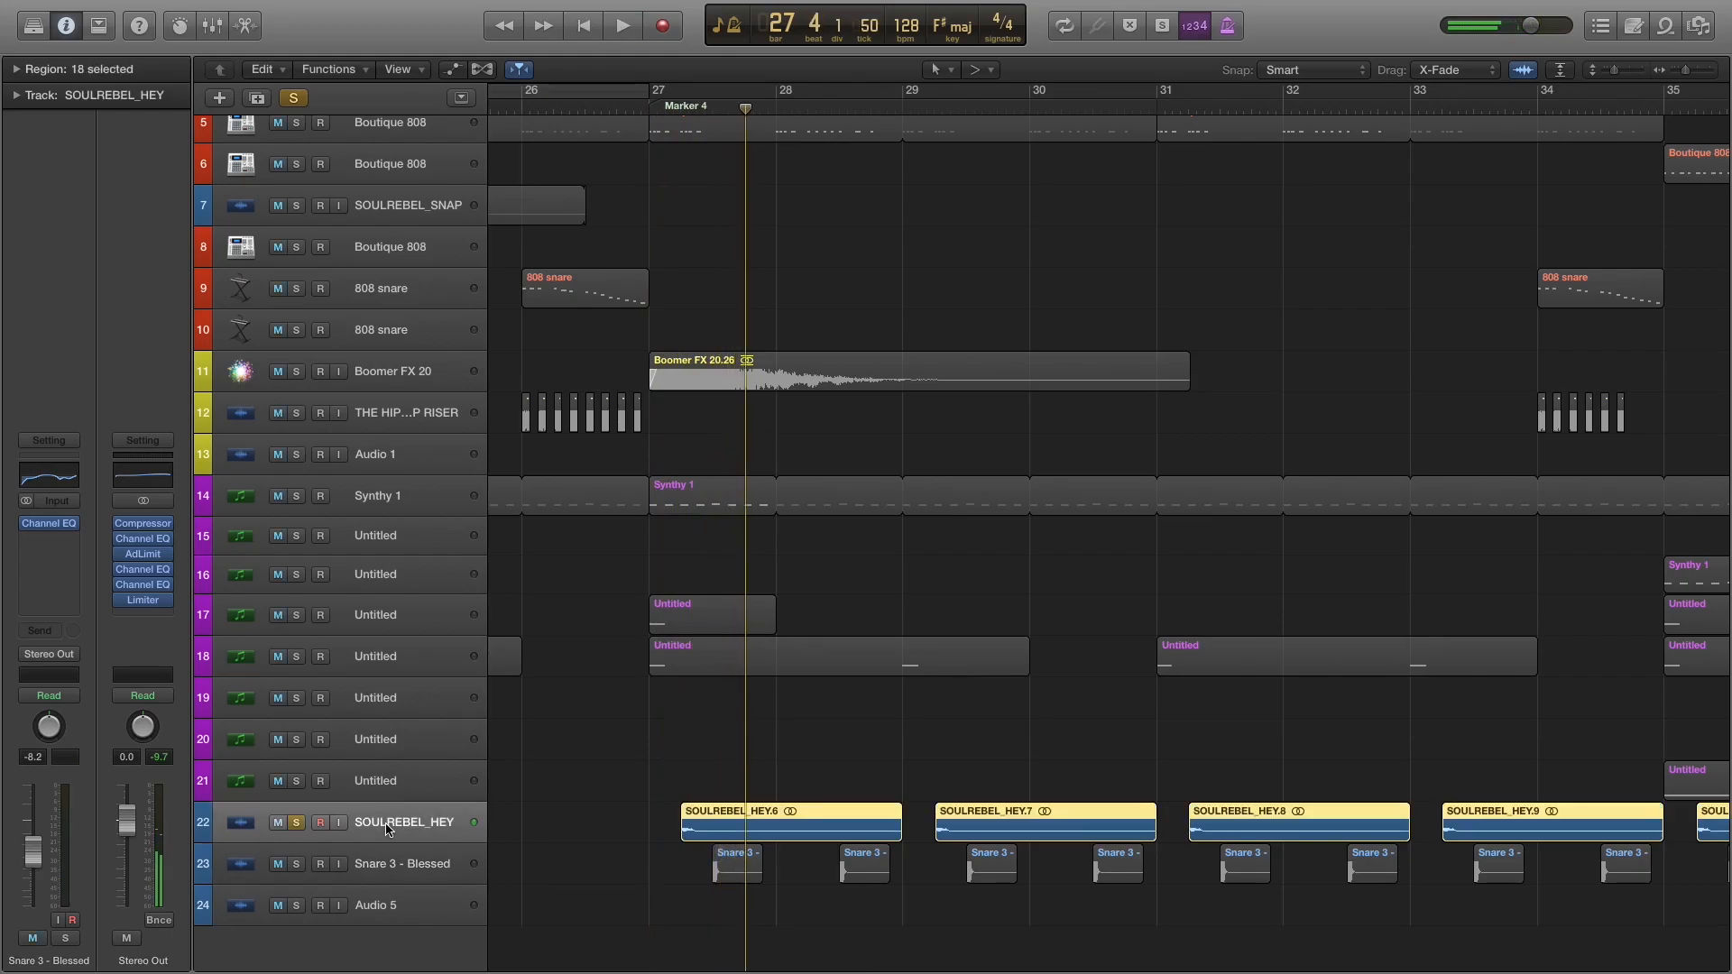
click(680, 109)
key(space)
Layer Snare 3 - Blessed with SOULREBEL_HEY during playback, and clear both solos.
key(space)
click(296, 864)
Listen to the hey and snare hits in the full mix, and look over the section starting at bar 35.
key(space)
click(299, 821)
click(297, 861)
key(space)
key(space)
click(962, 264)
scroll(961, 263, right, 6)
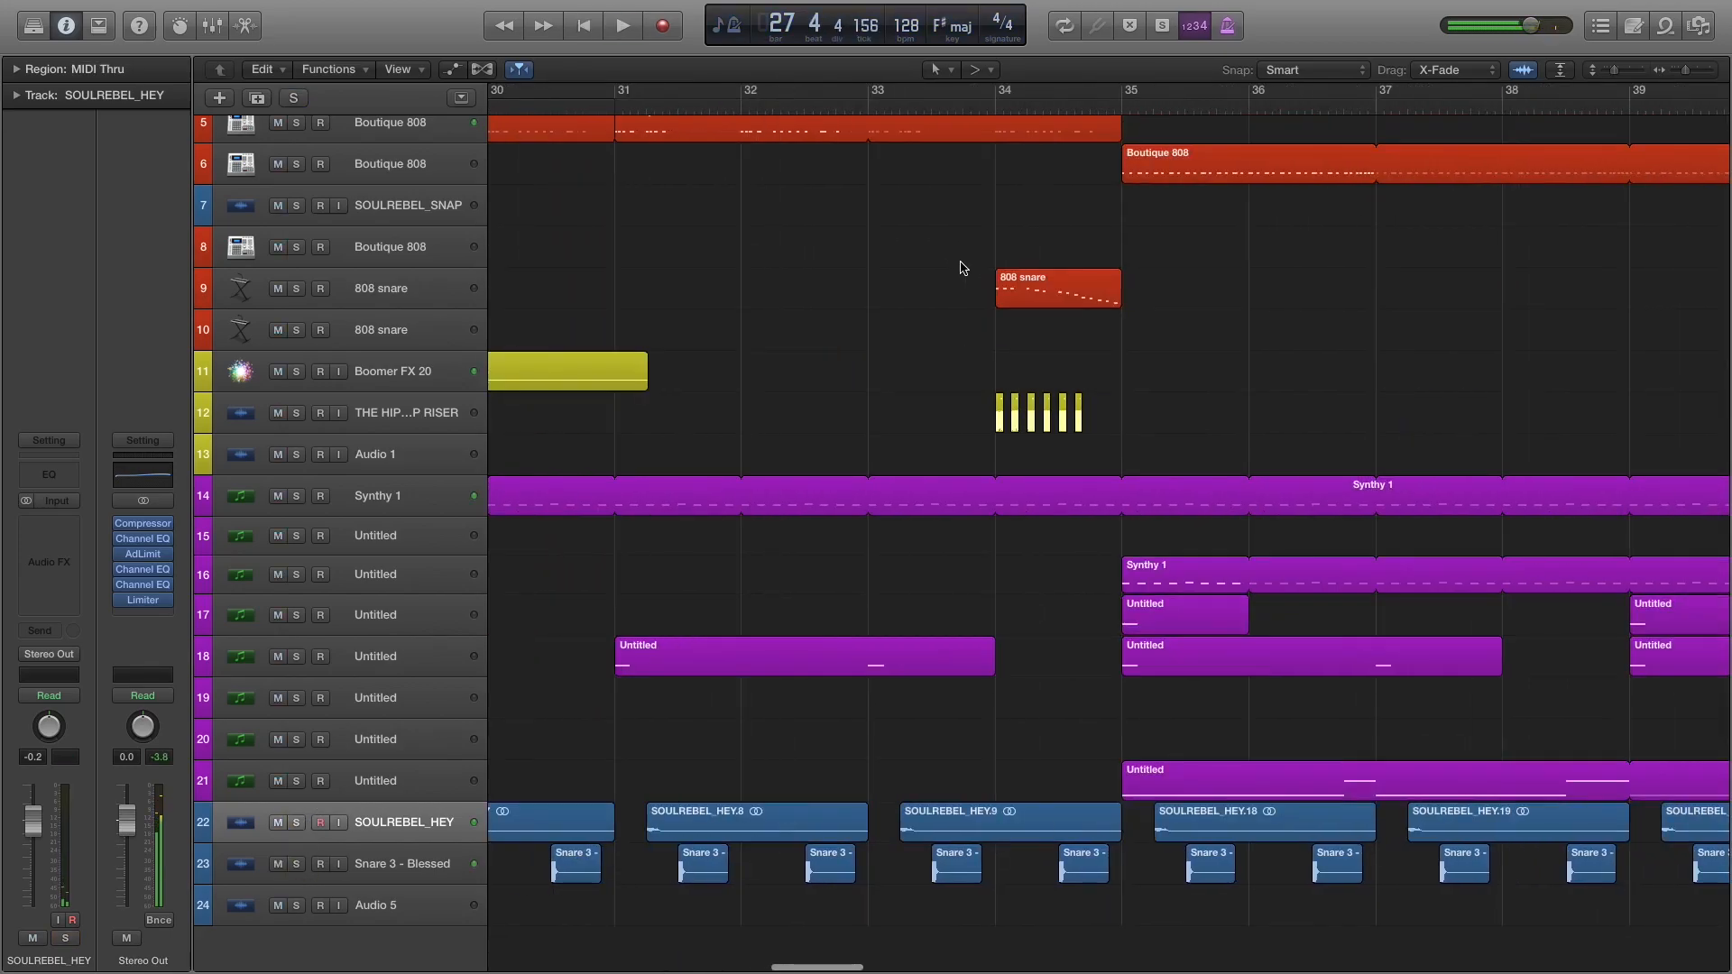
scroll(962, 267, left, 4)
scroll(960, 267, right, 5)
scroll(961, 267, left, 2)
scroll(964, 270, right, 2)
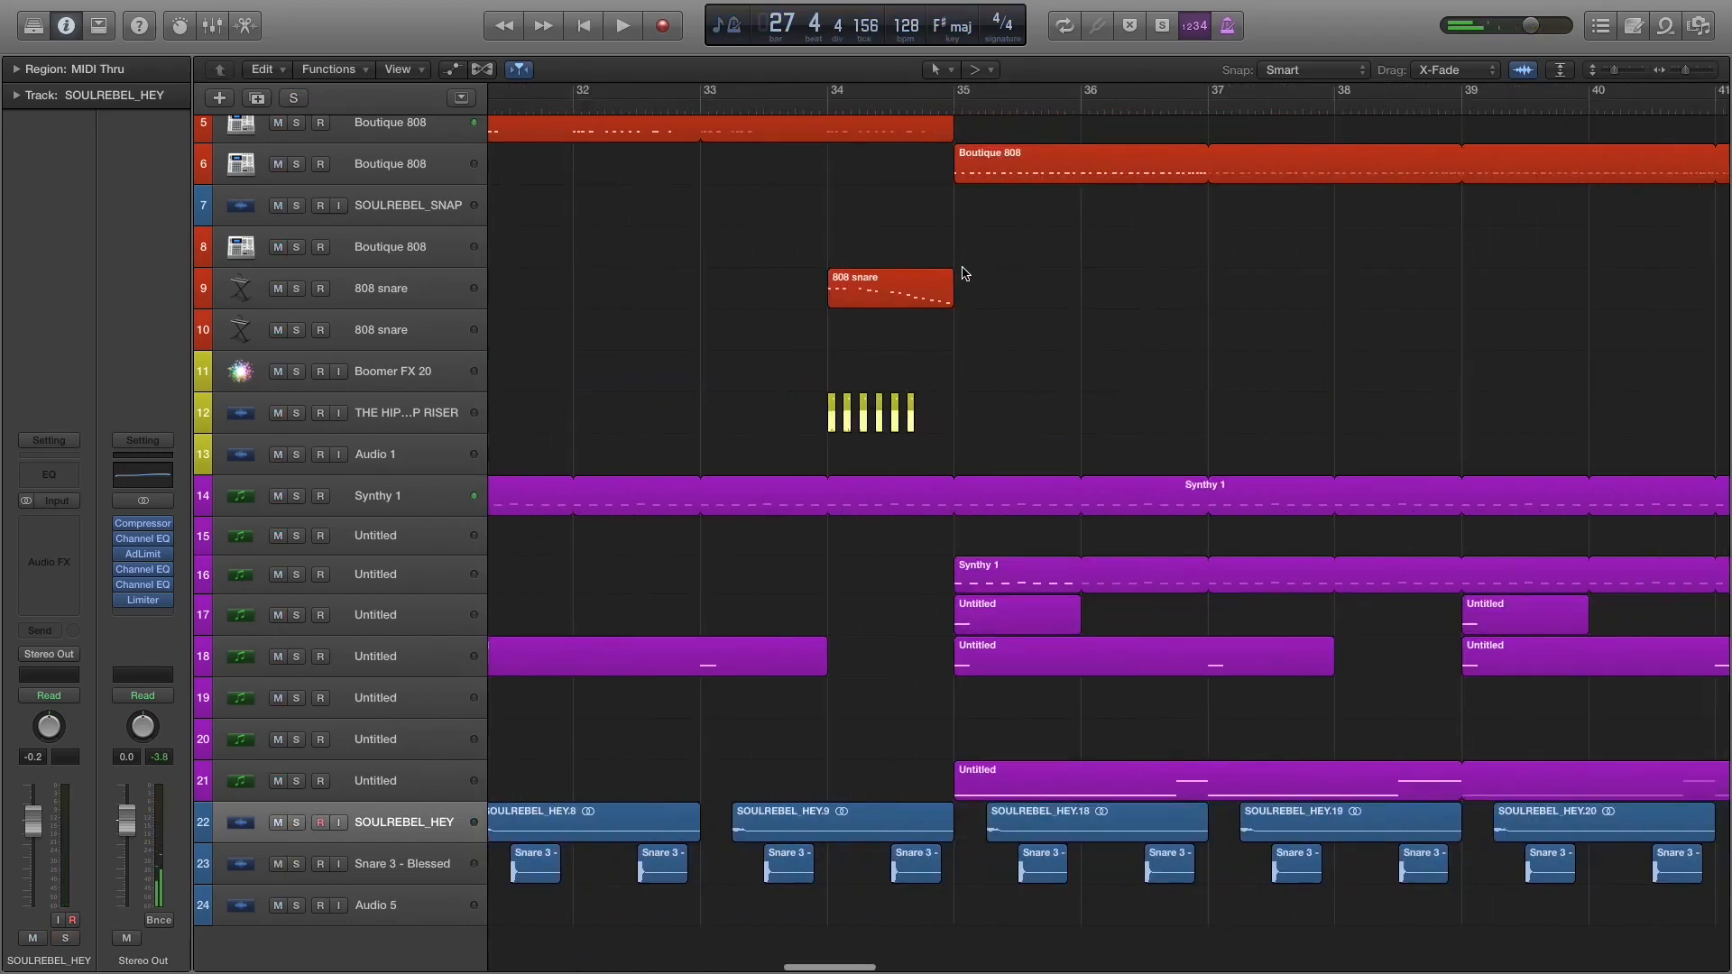
Play the section starting at bar 35 in the full mix and look over its tracks.
key(space)
scroll(1002, 275, up, 5)
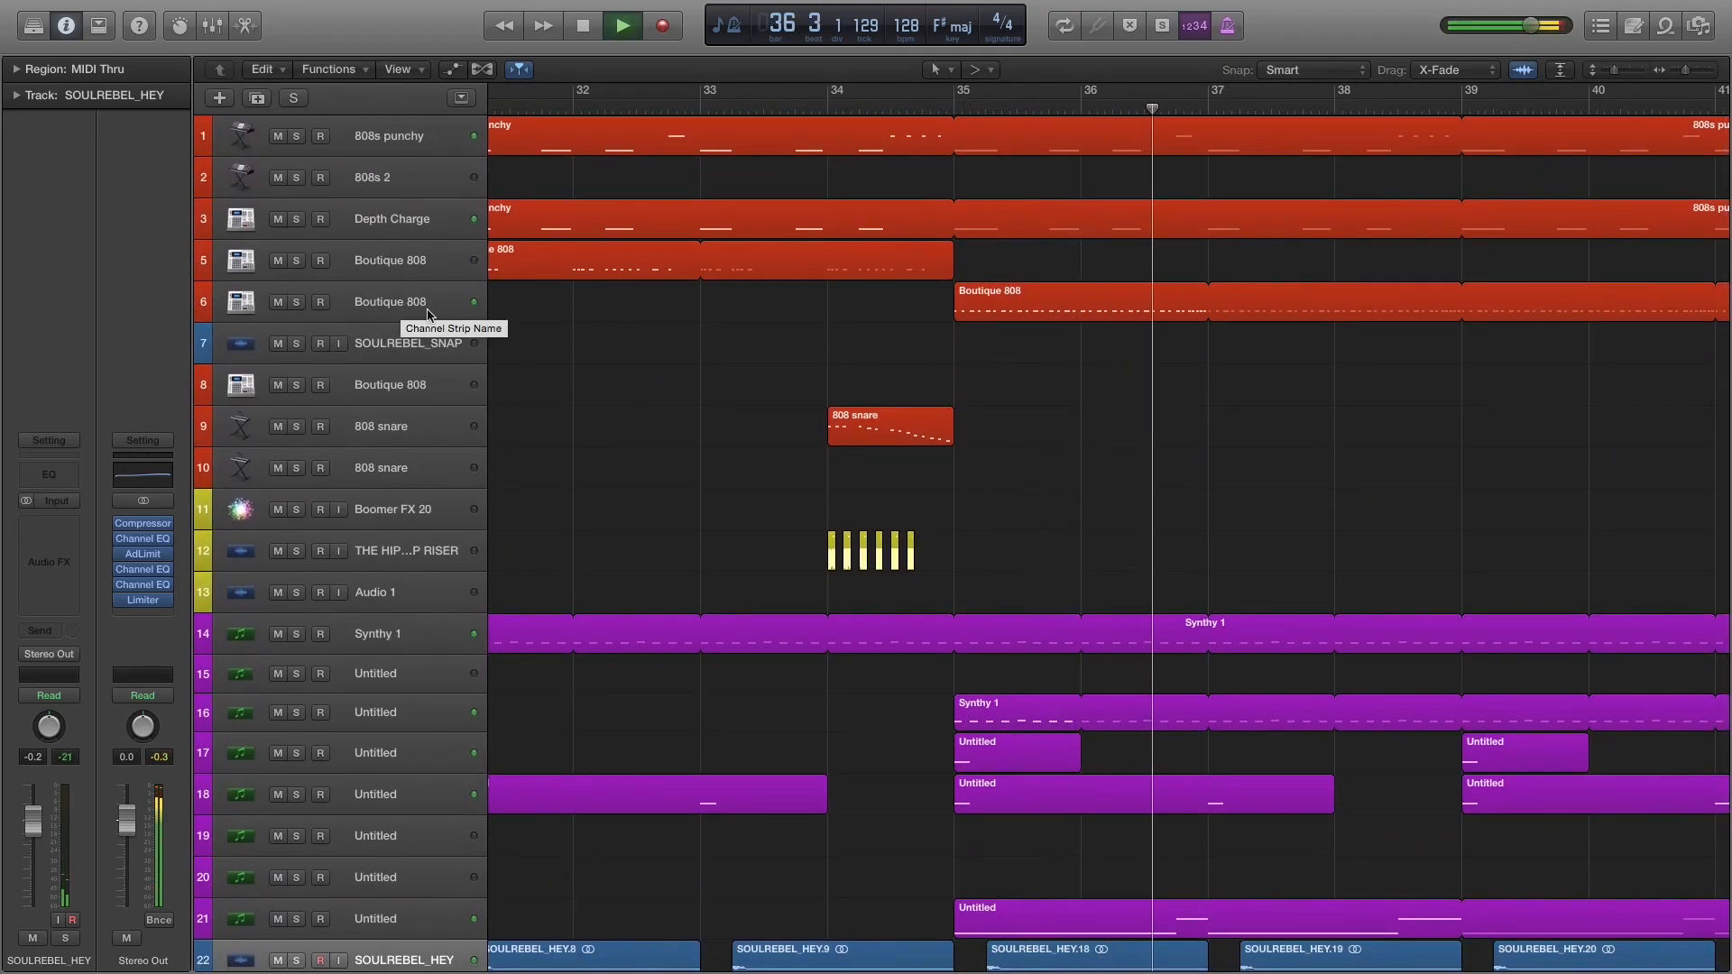
scroll(1082, 479, down, 4)
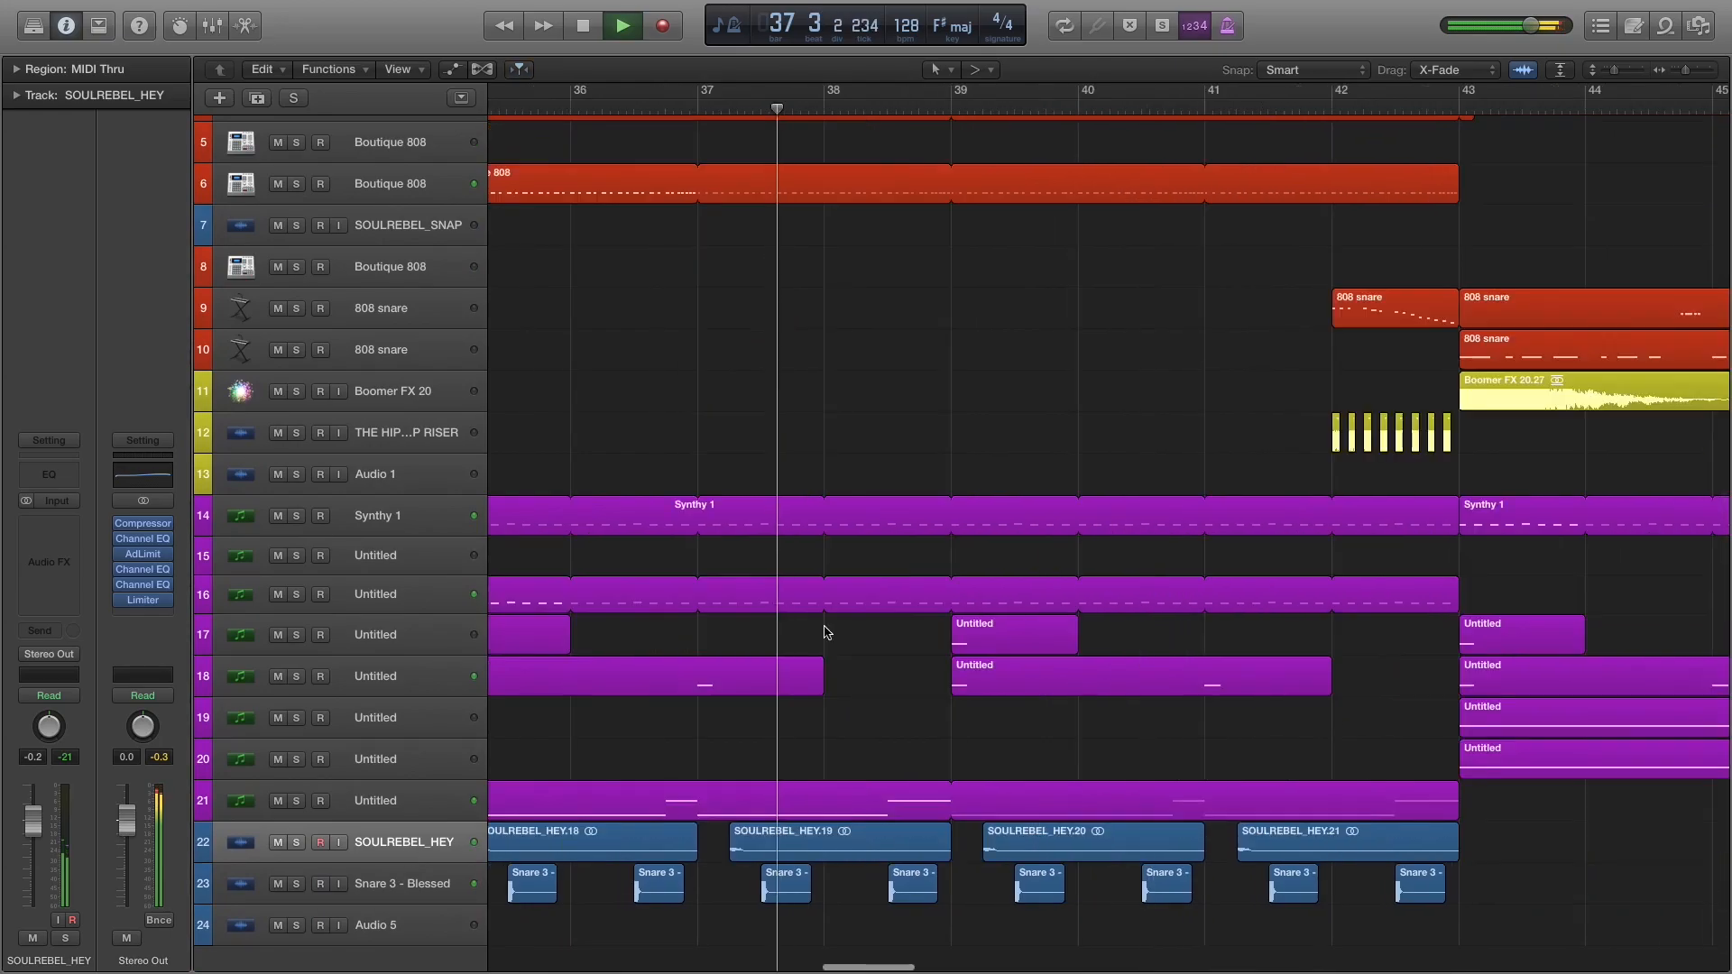
Solo the Untitled synth on track 21 and audition its region from bar 35.
click(297, 801)
key(space)
scroll(766, 646, left, 8)
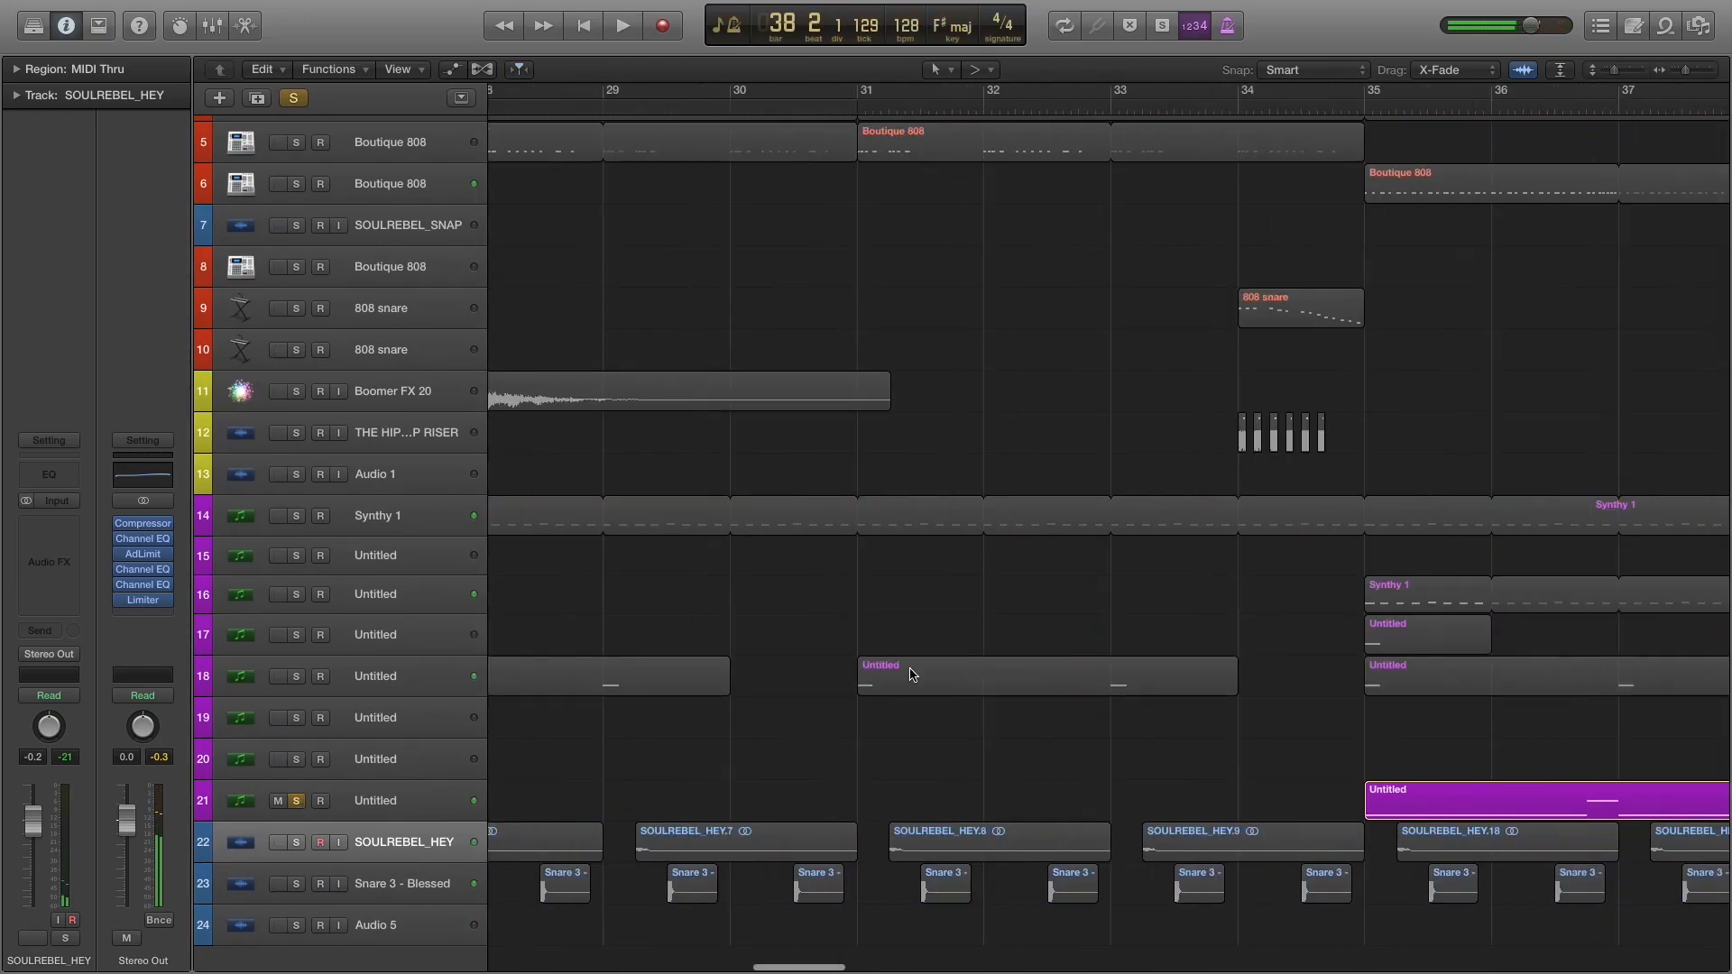
click(952, 100)
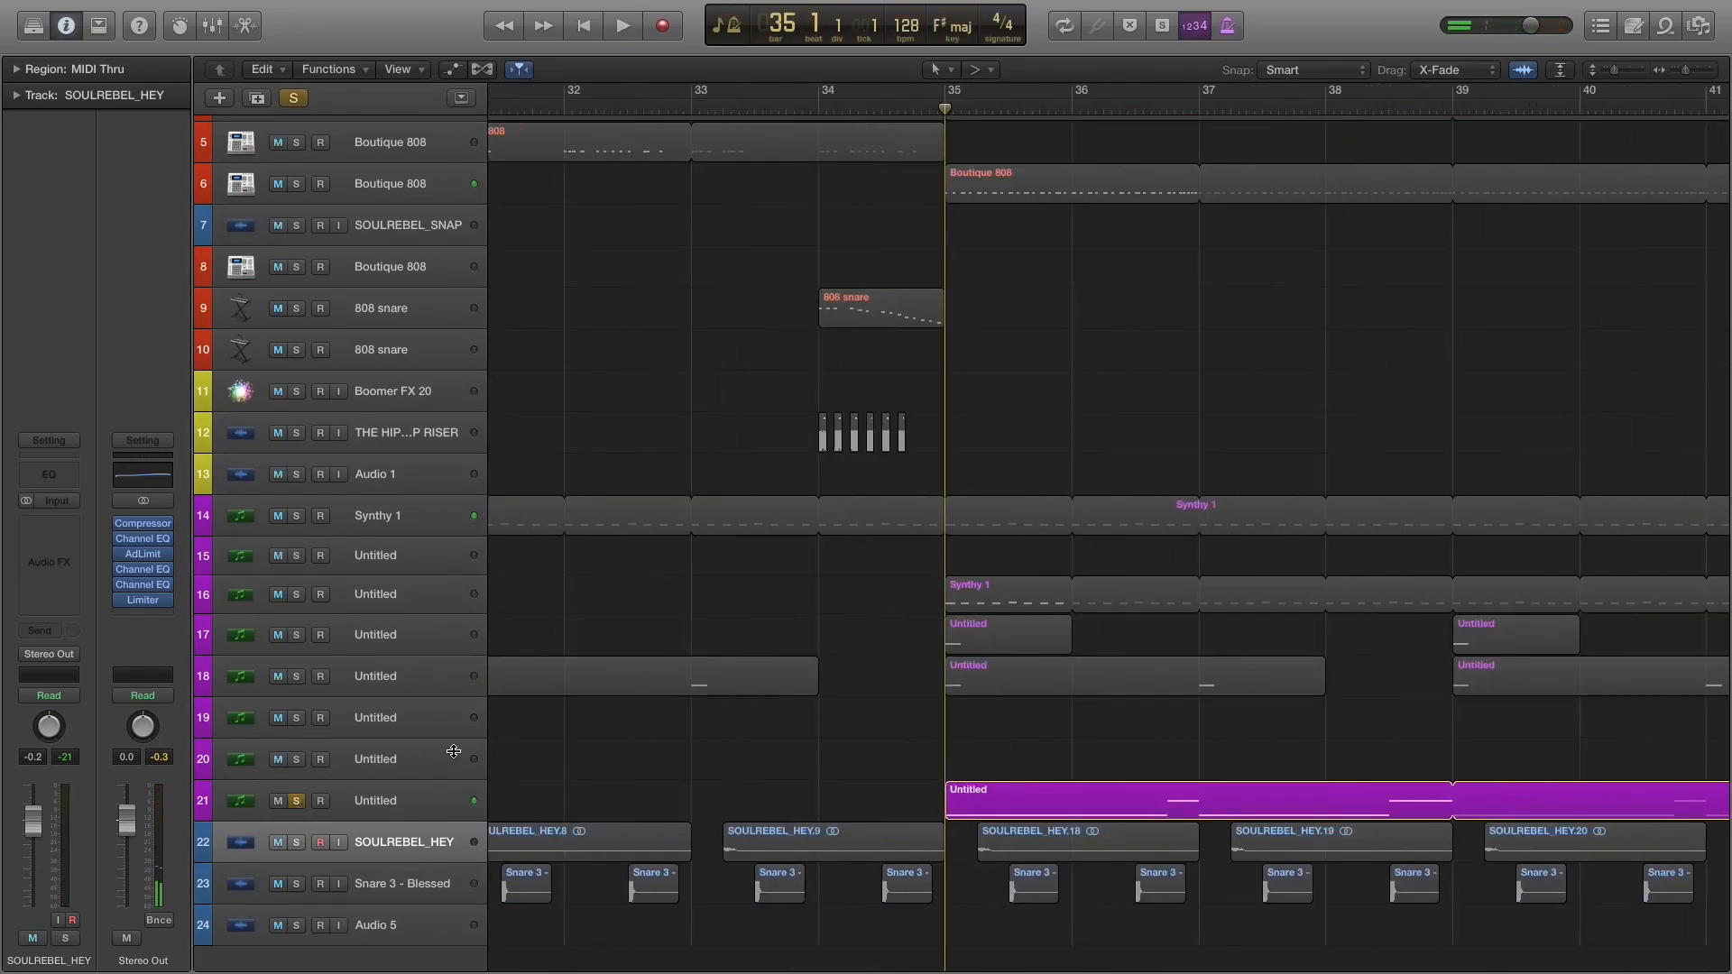
click(297, 801)
click(297, 801)
key(space)
scroll(767, 740, right, 5)
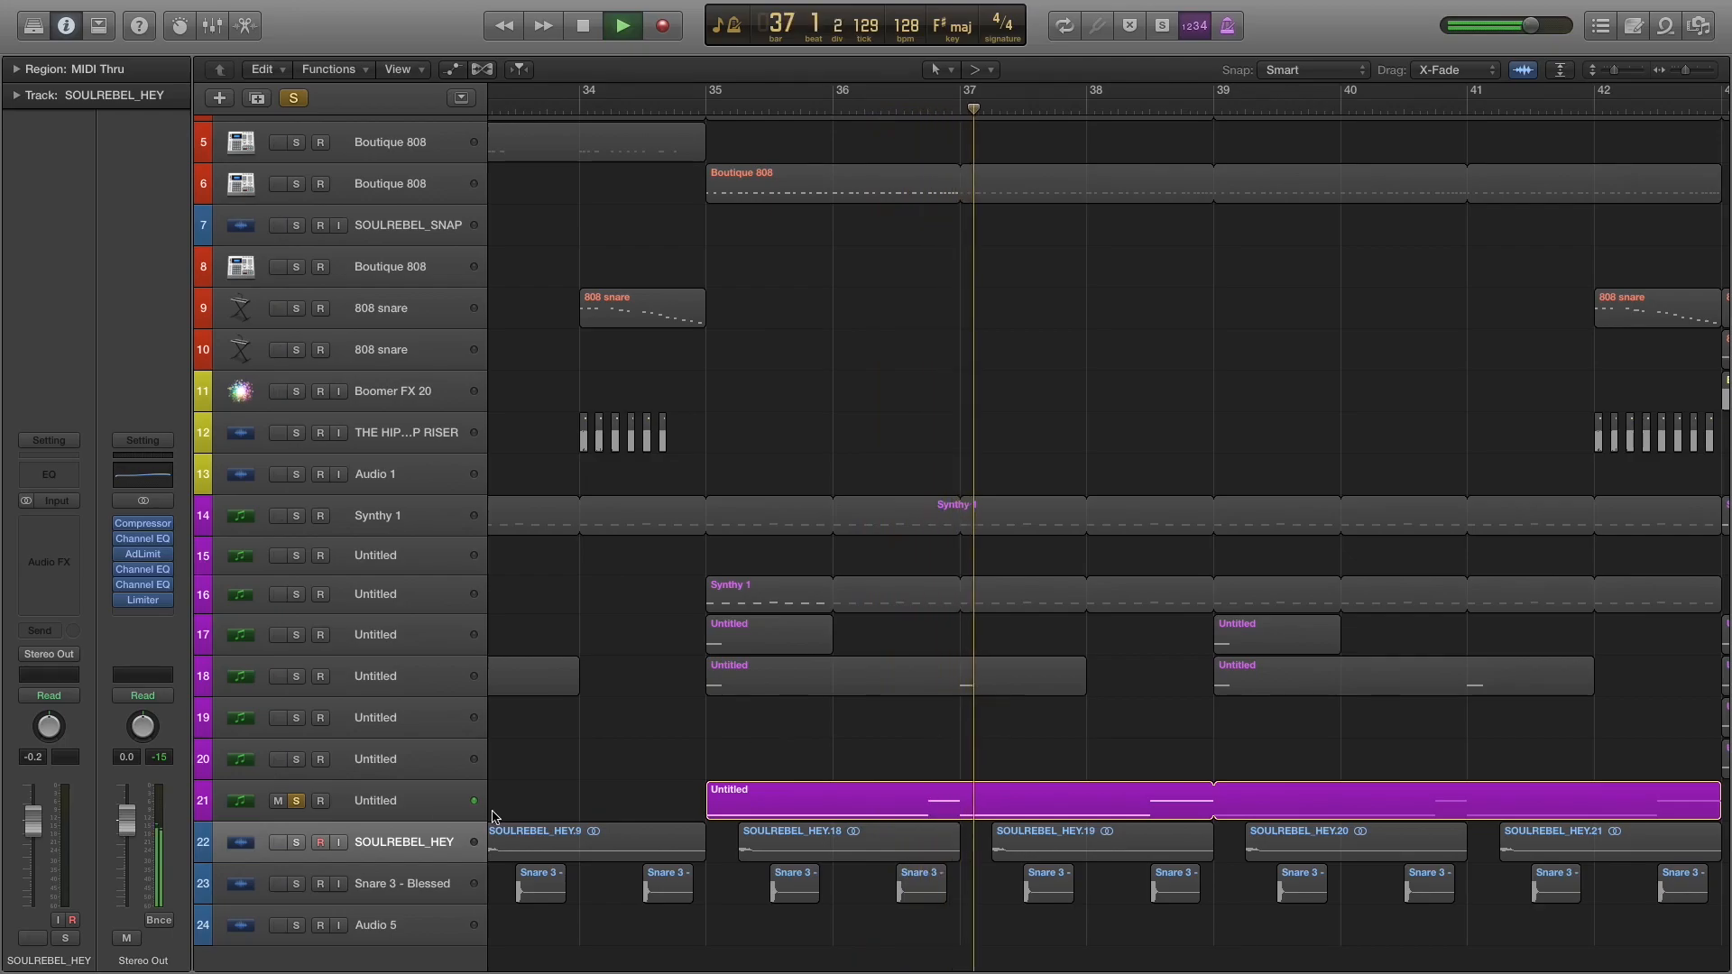
key(space)
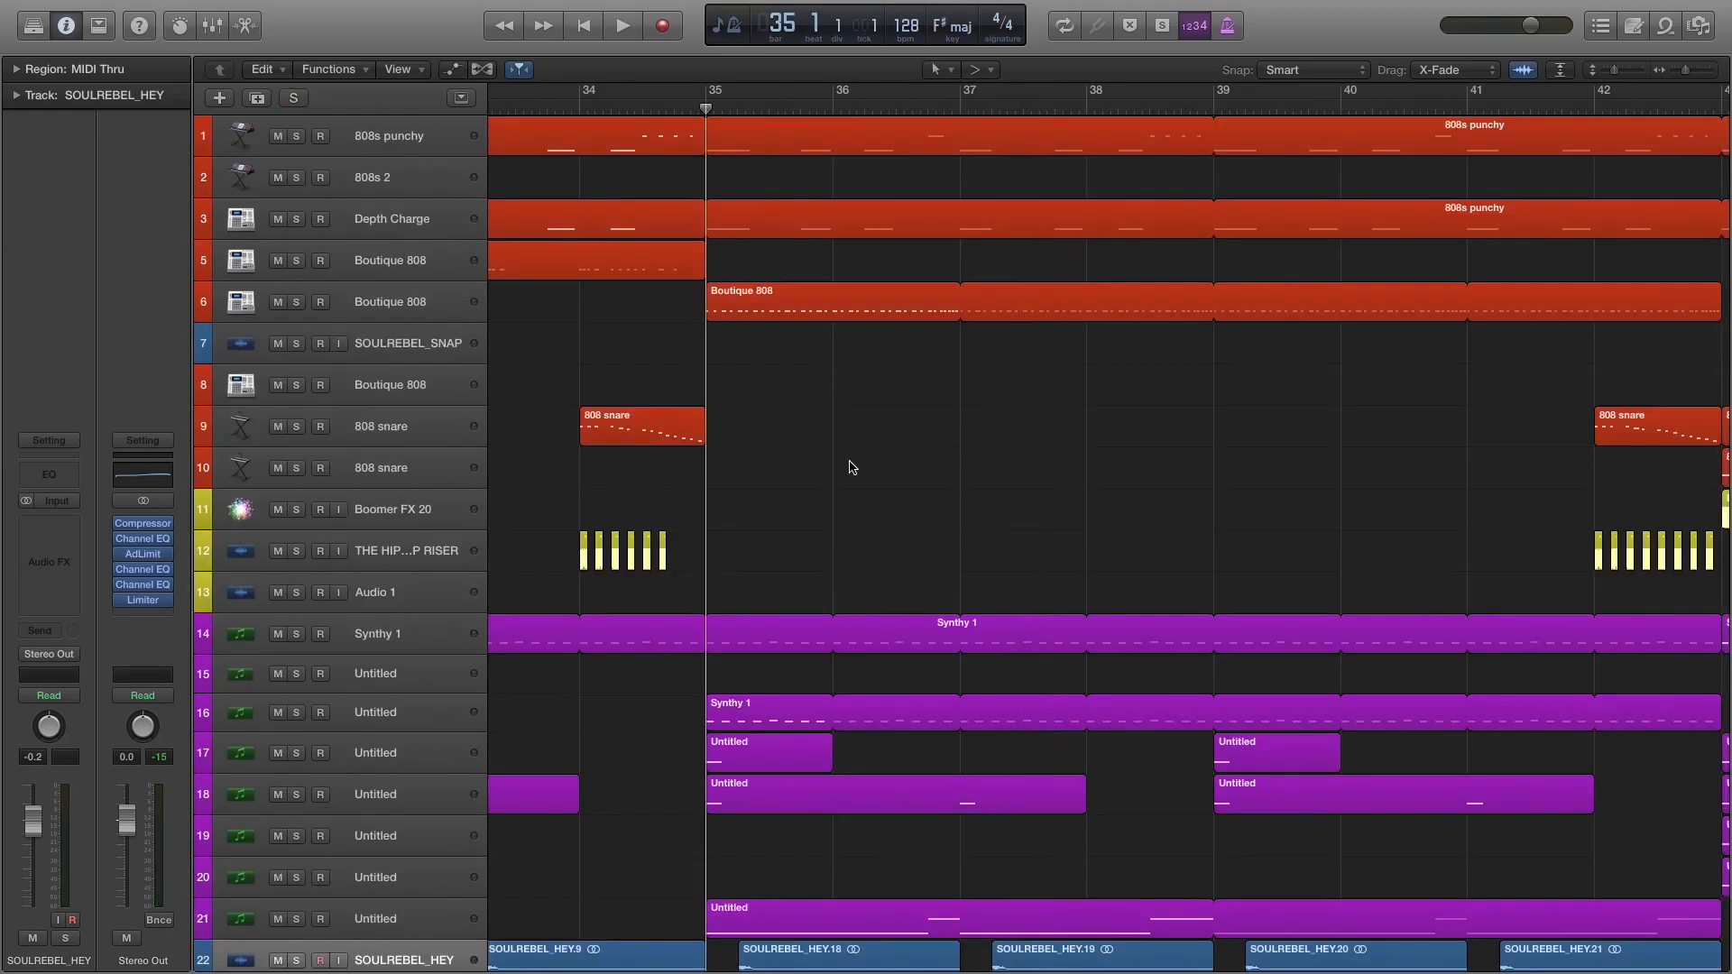
Clear the solo and compare the mix from bar 35 with track 21 muted and unmuted.
scroll(842, 438, down, 3)
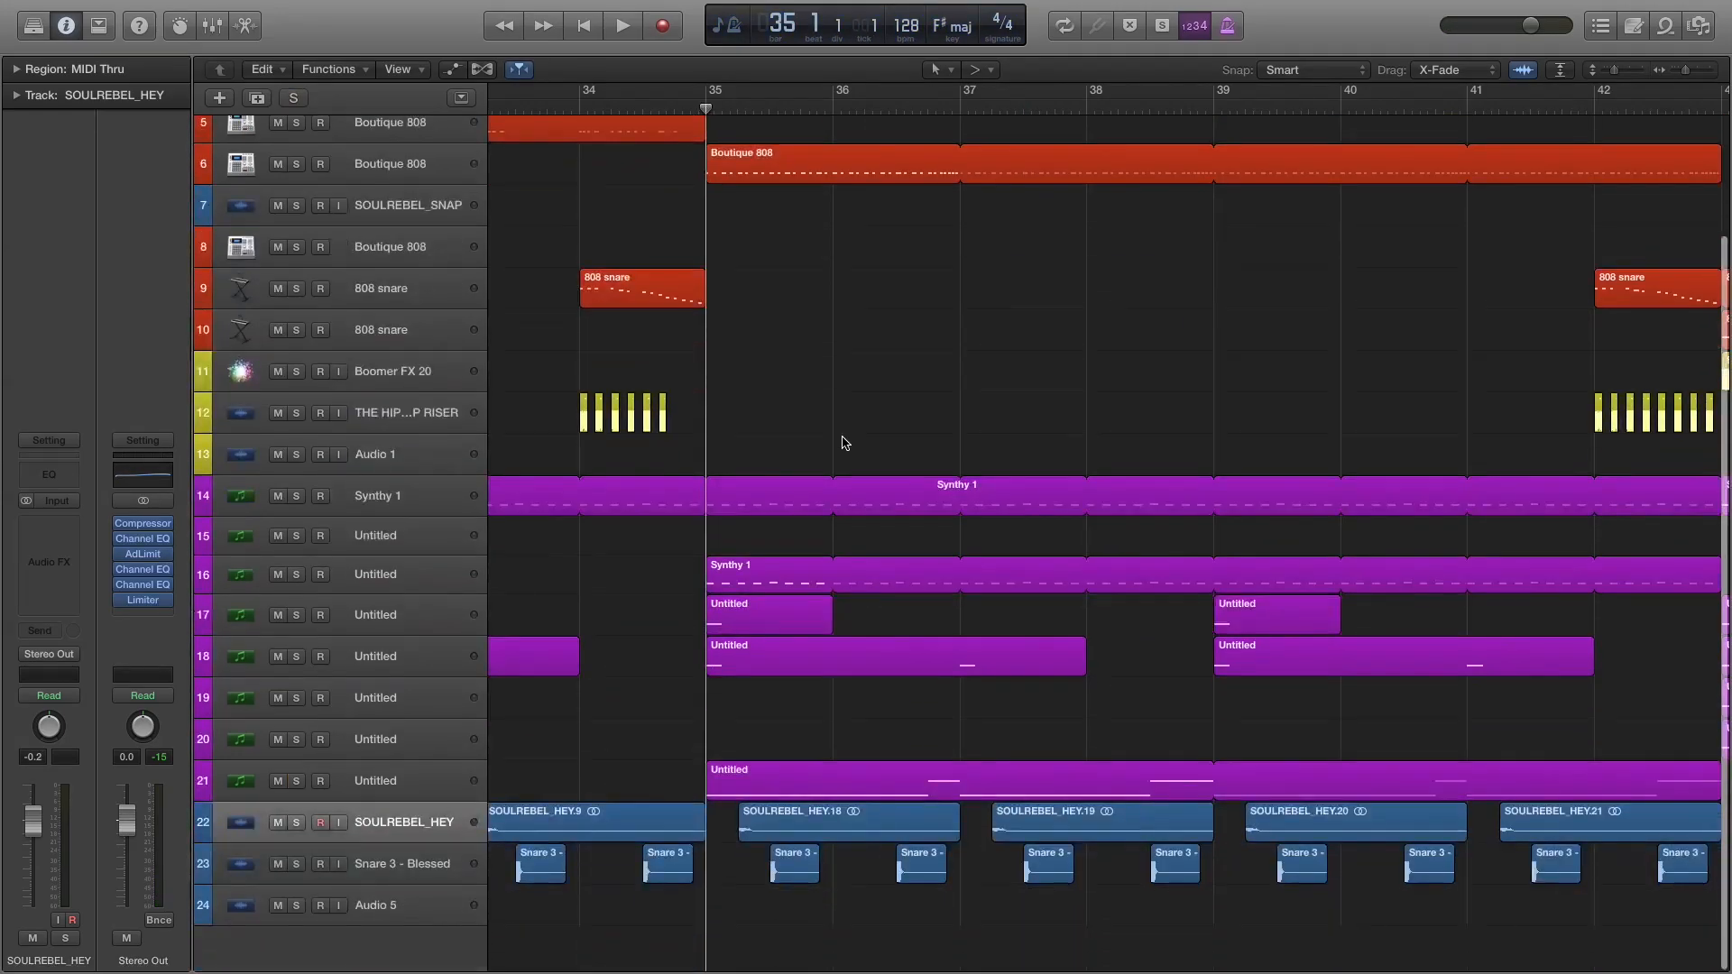
click(277, 782)
key(space)
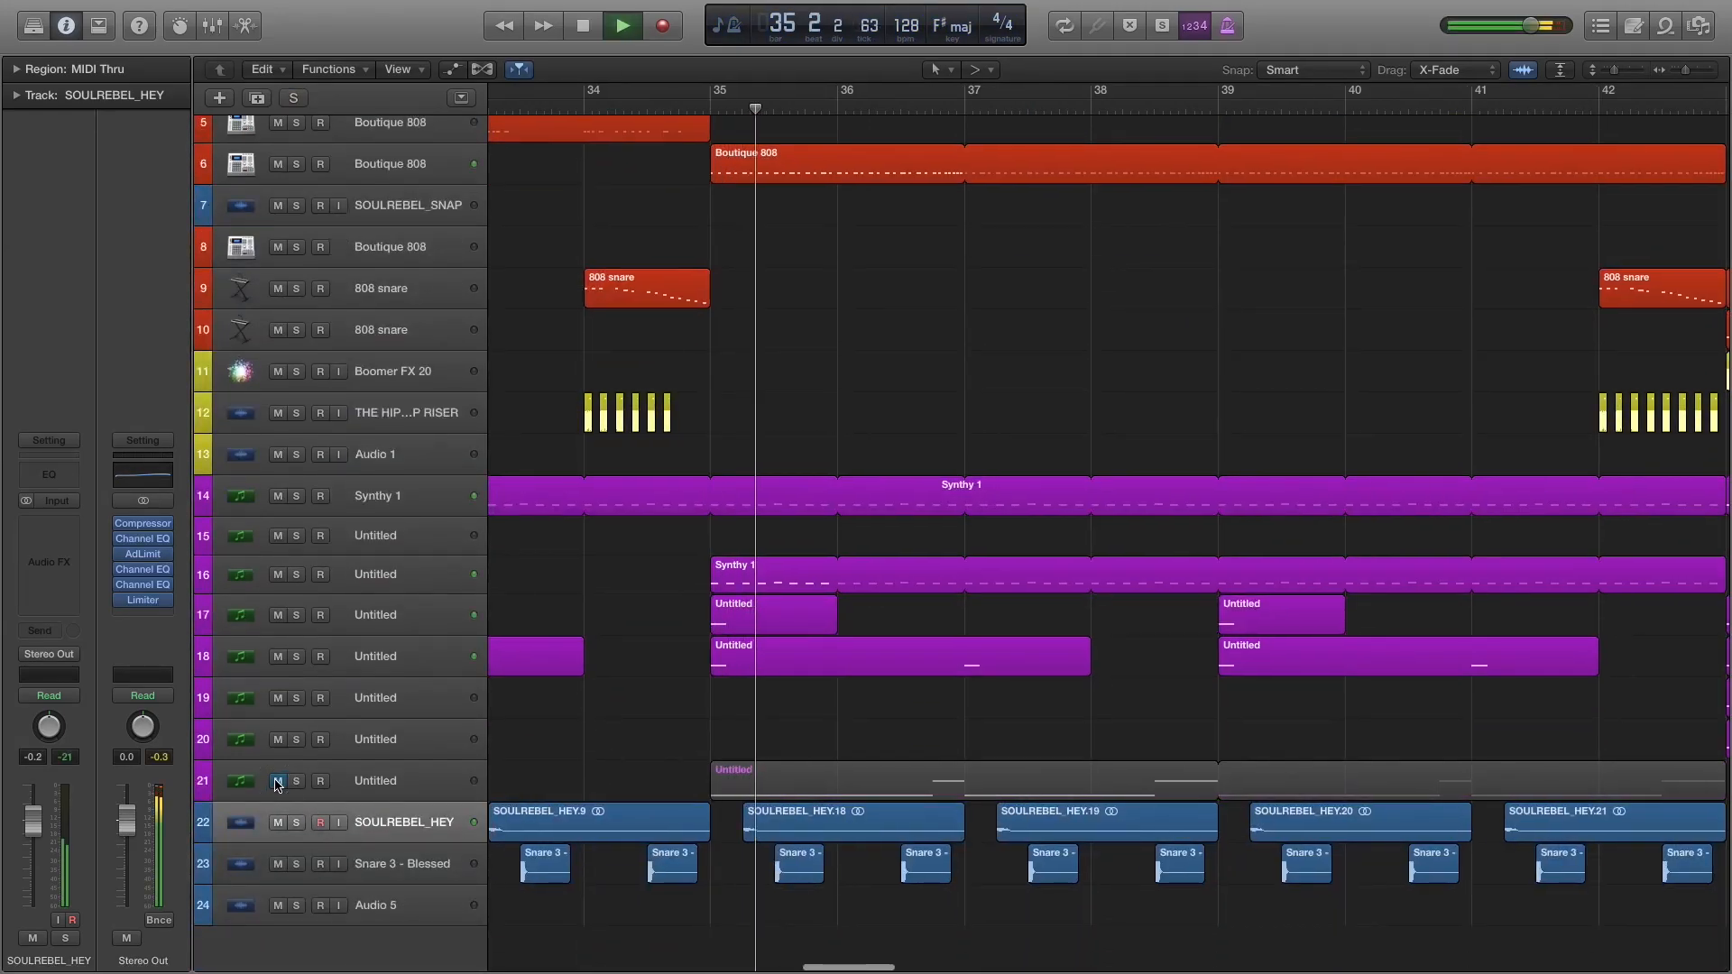
click(277, 782)
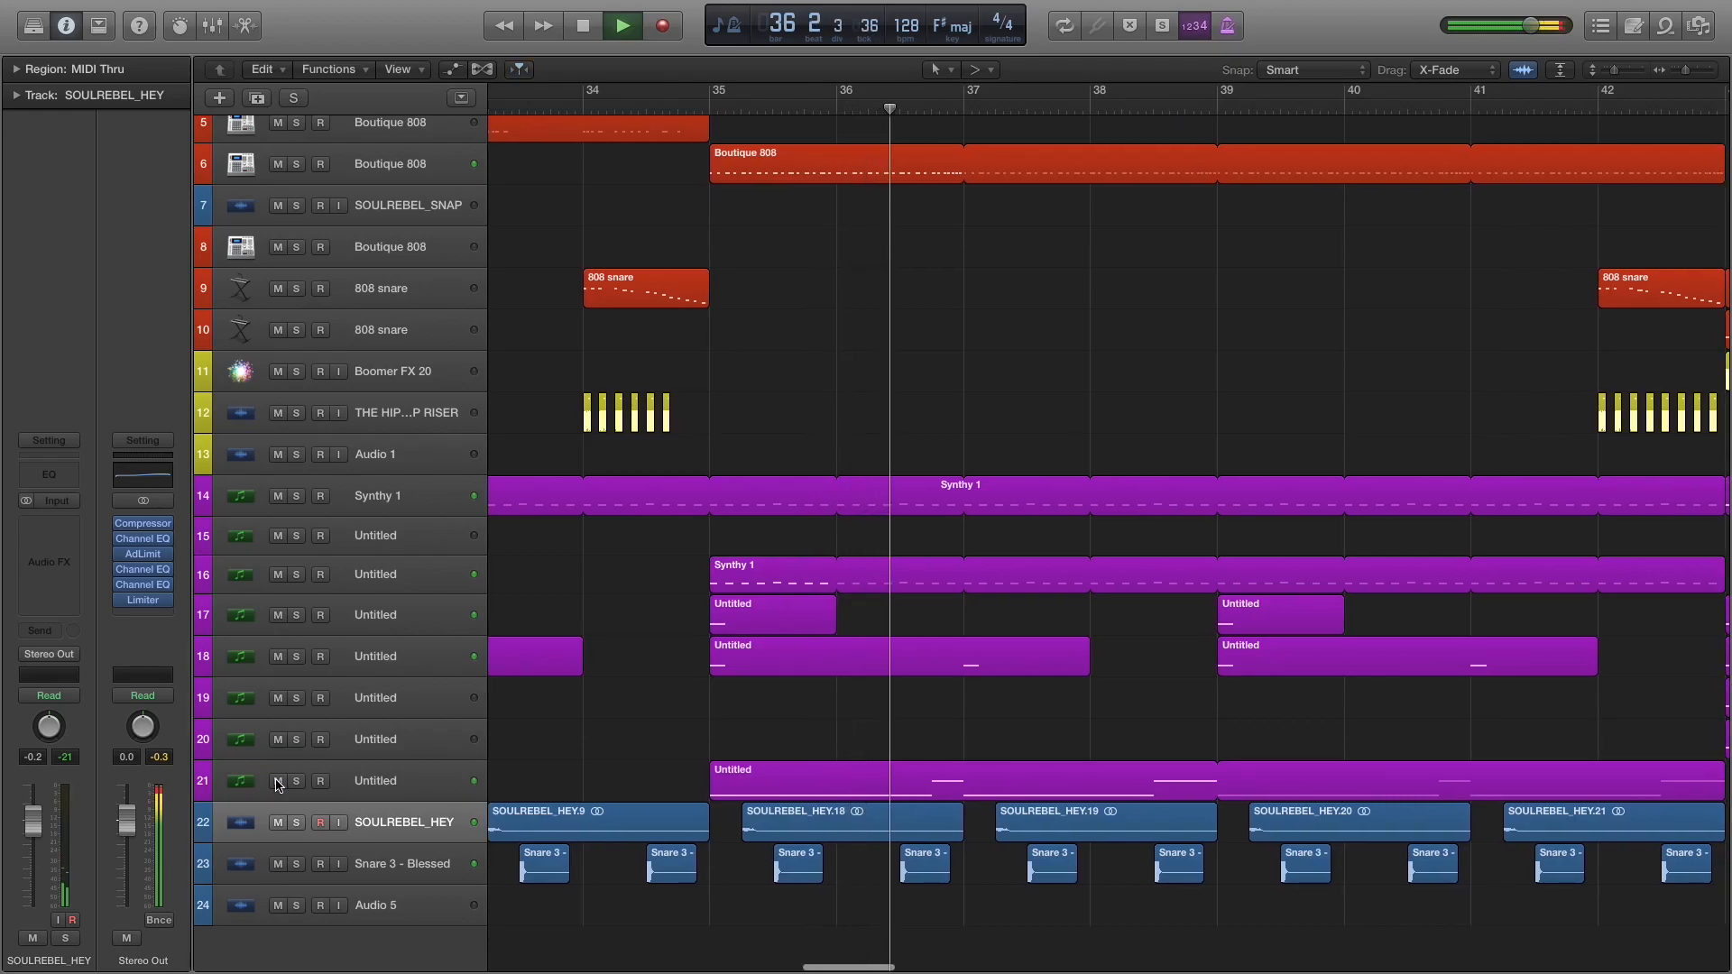
key(space)
Select the Boutique 808 track 6 and place the playhead at bar 35, where its region begins.
scroll(792, 749, up, 5)
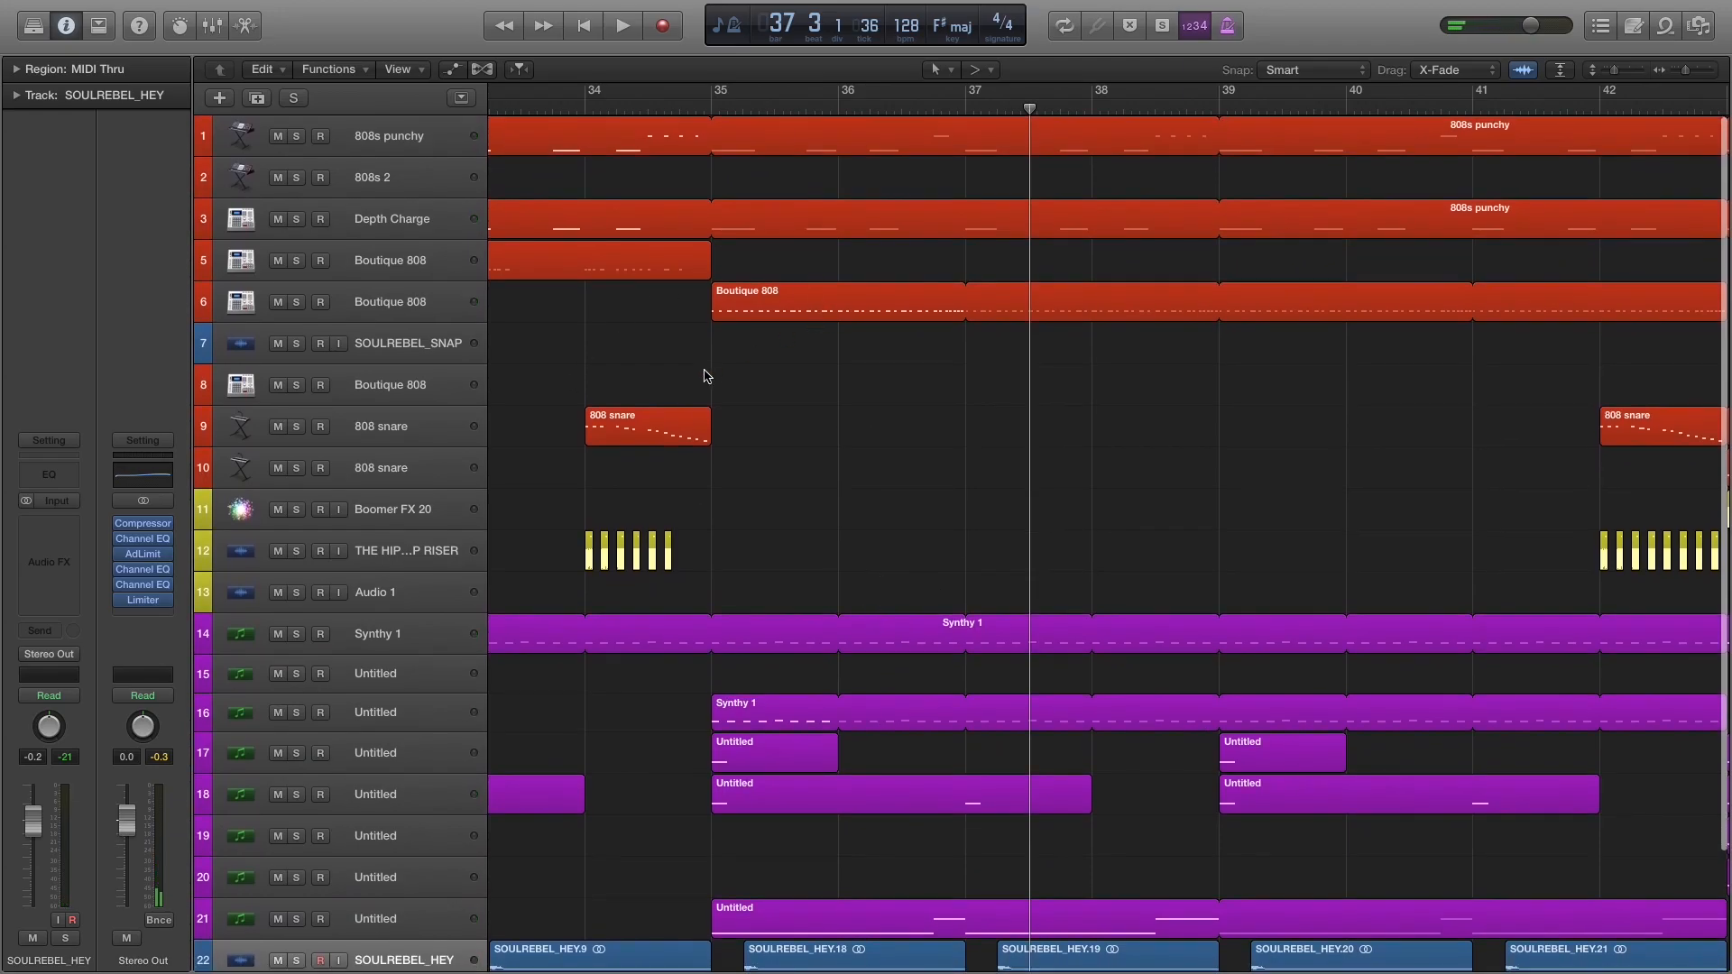
click(415, 316)
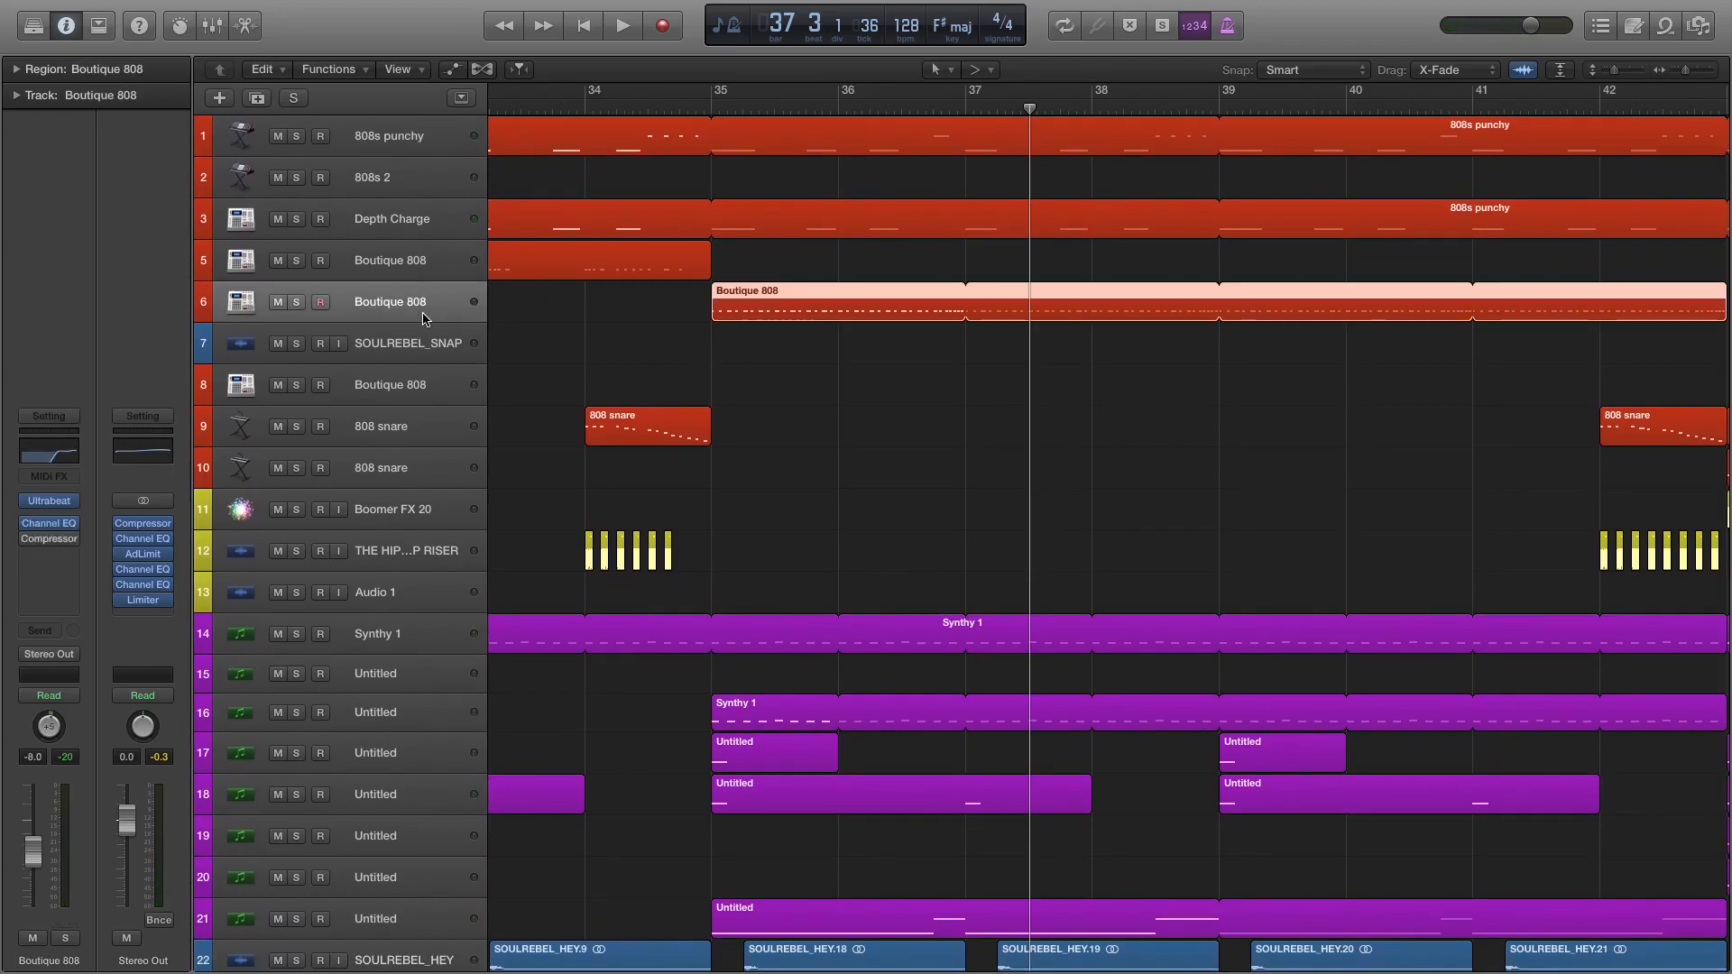
click(719, 112)
scroll(743, 300, right, 2)
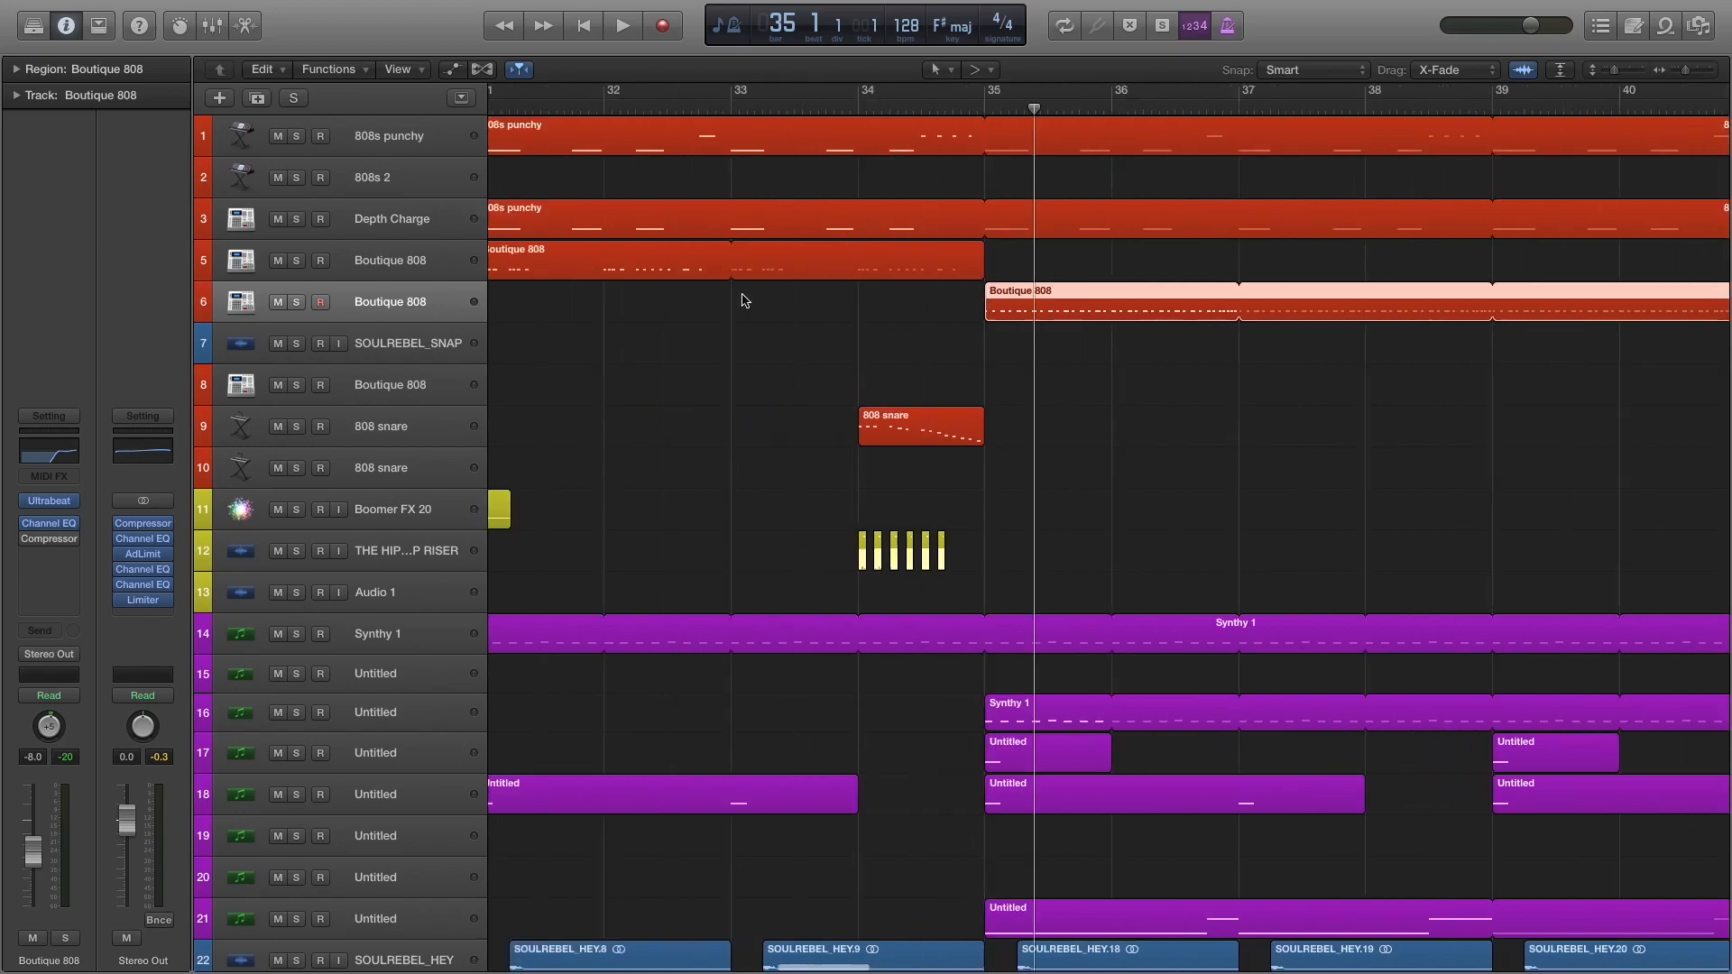
click(406, 314)
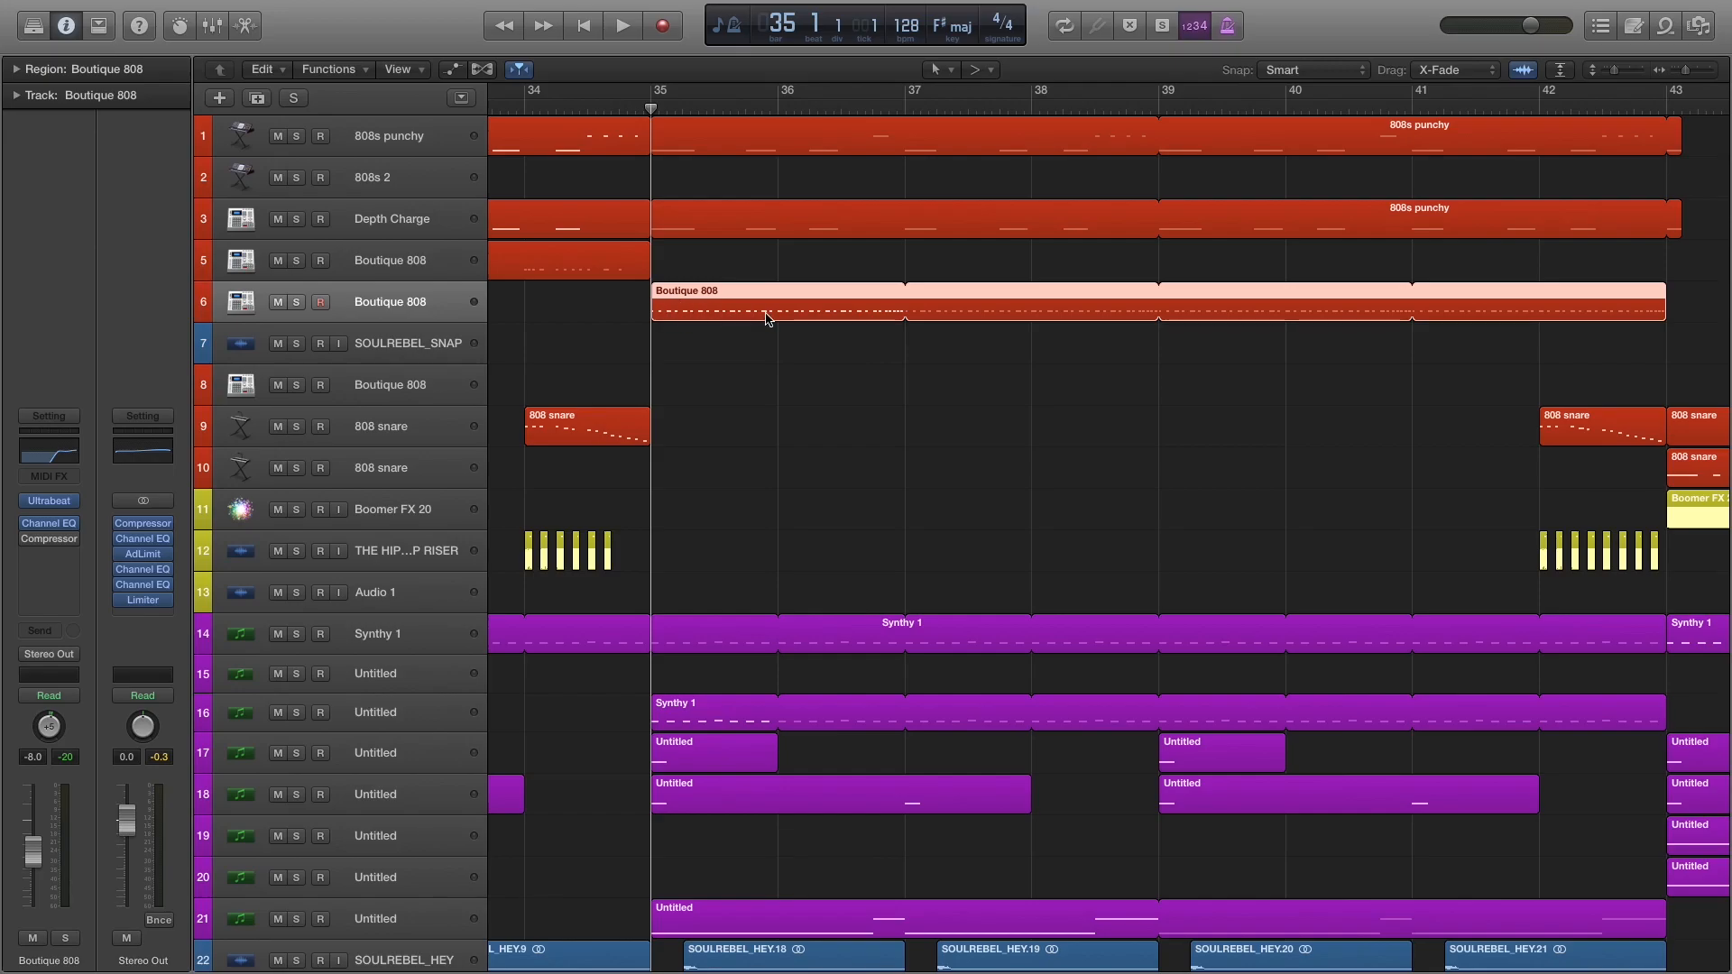
Play the full mix from bar 35 through the transition into the section at bar 43.
key(space)
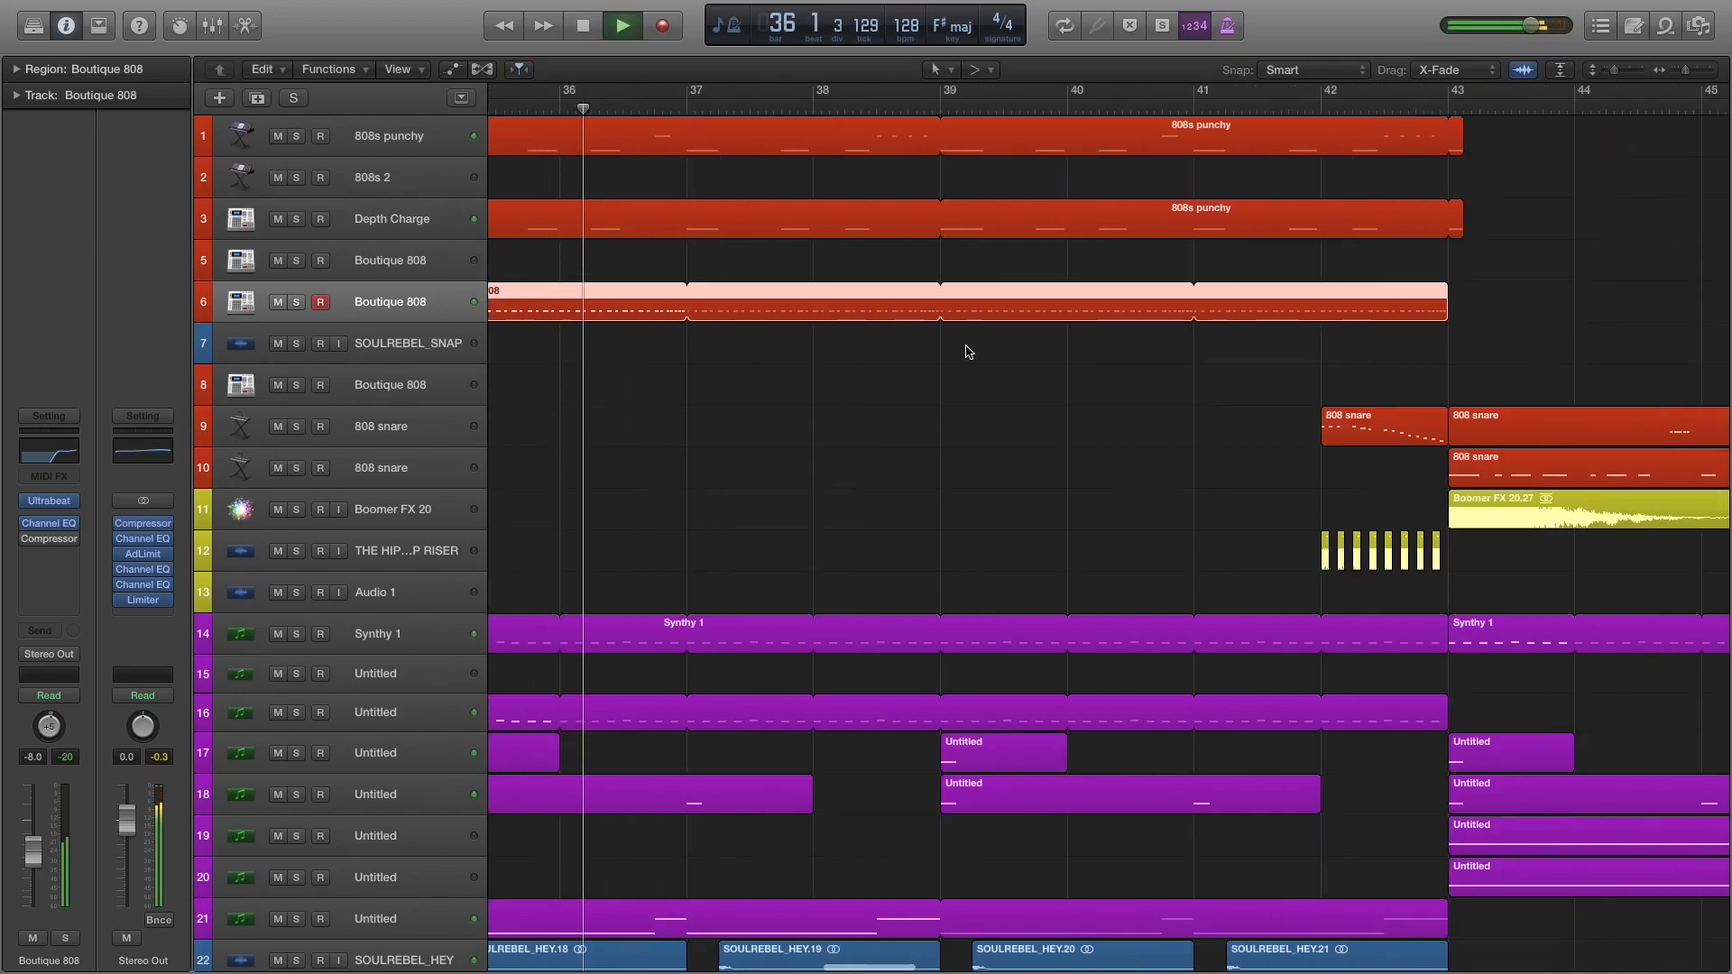
scroll(962, 350, down, 3)
scroll(962, 343, right, 5)
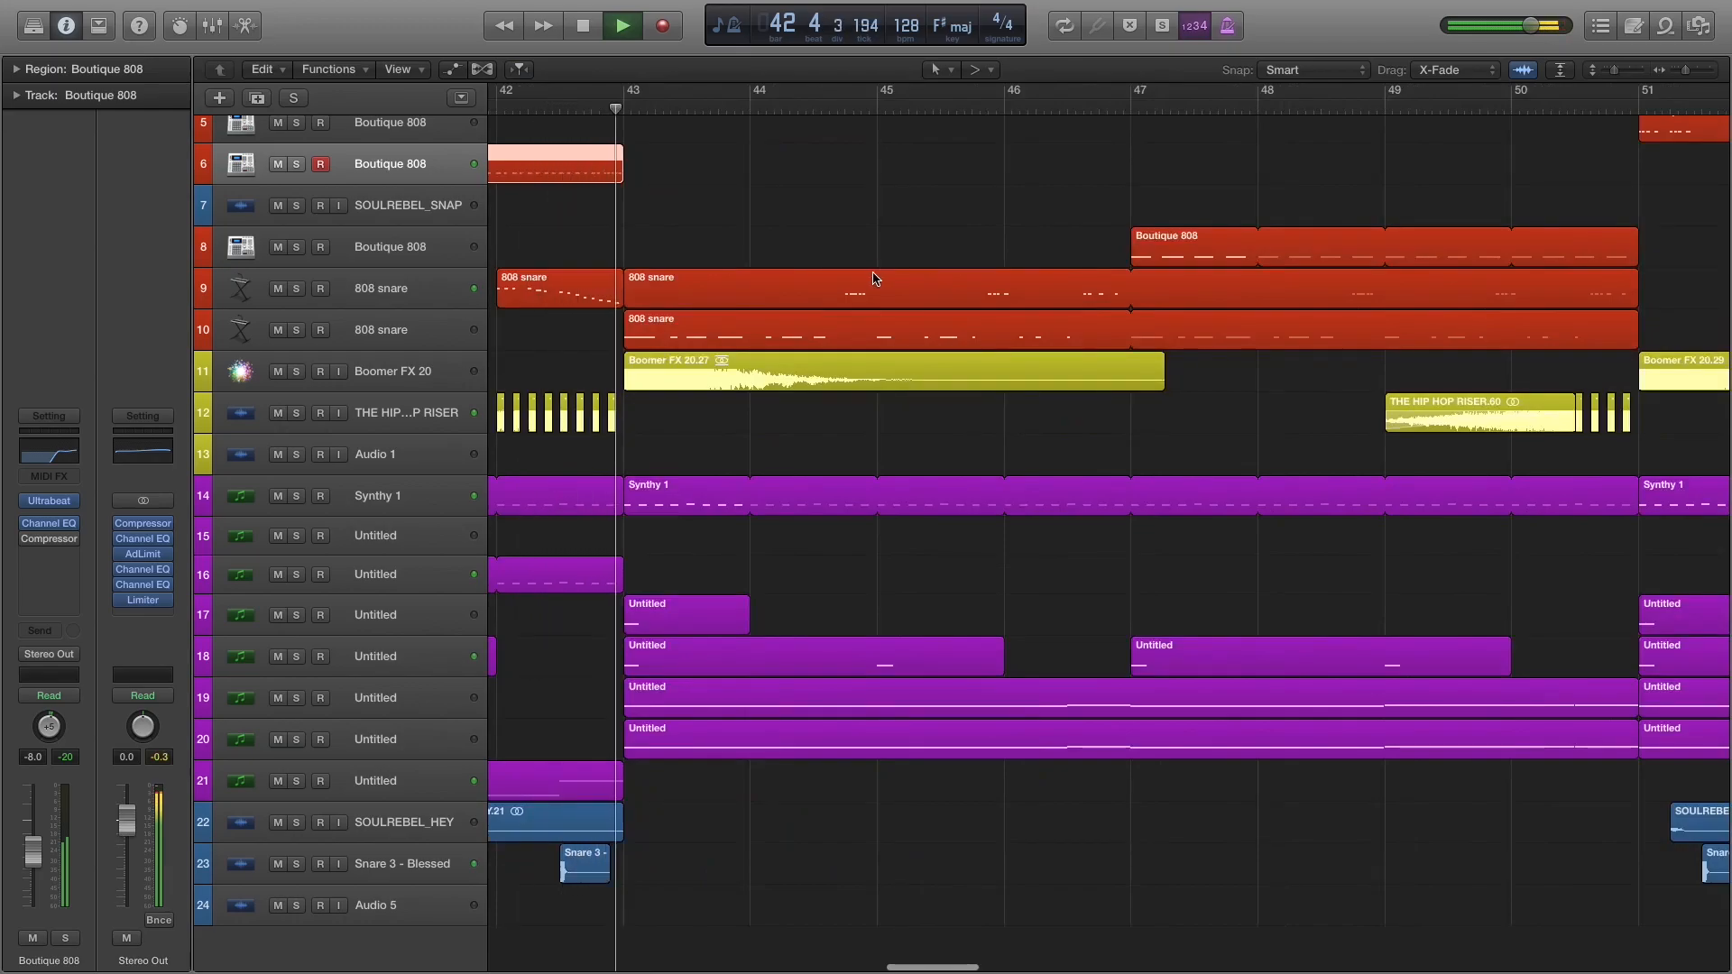
click(882, 222)
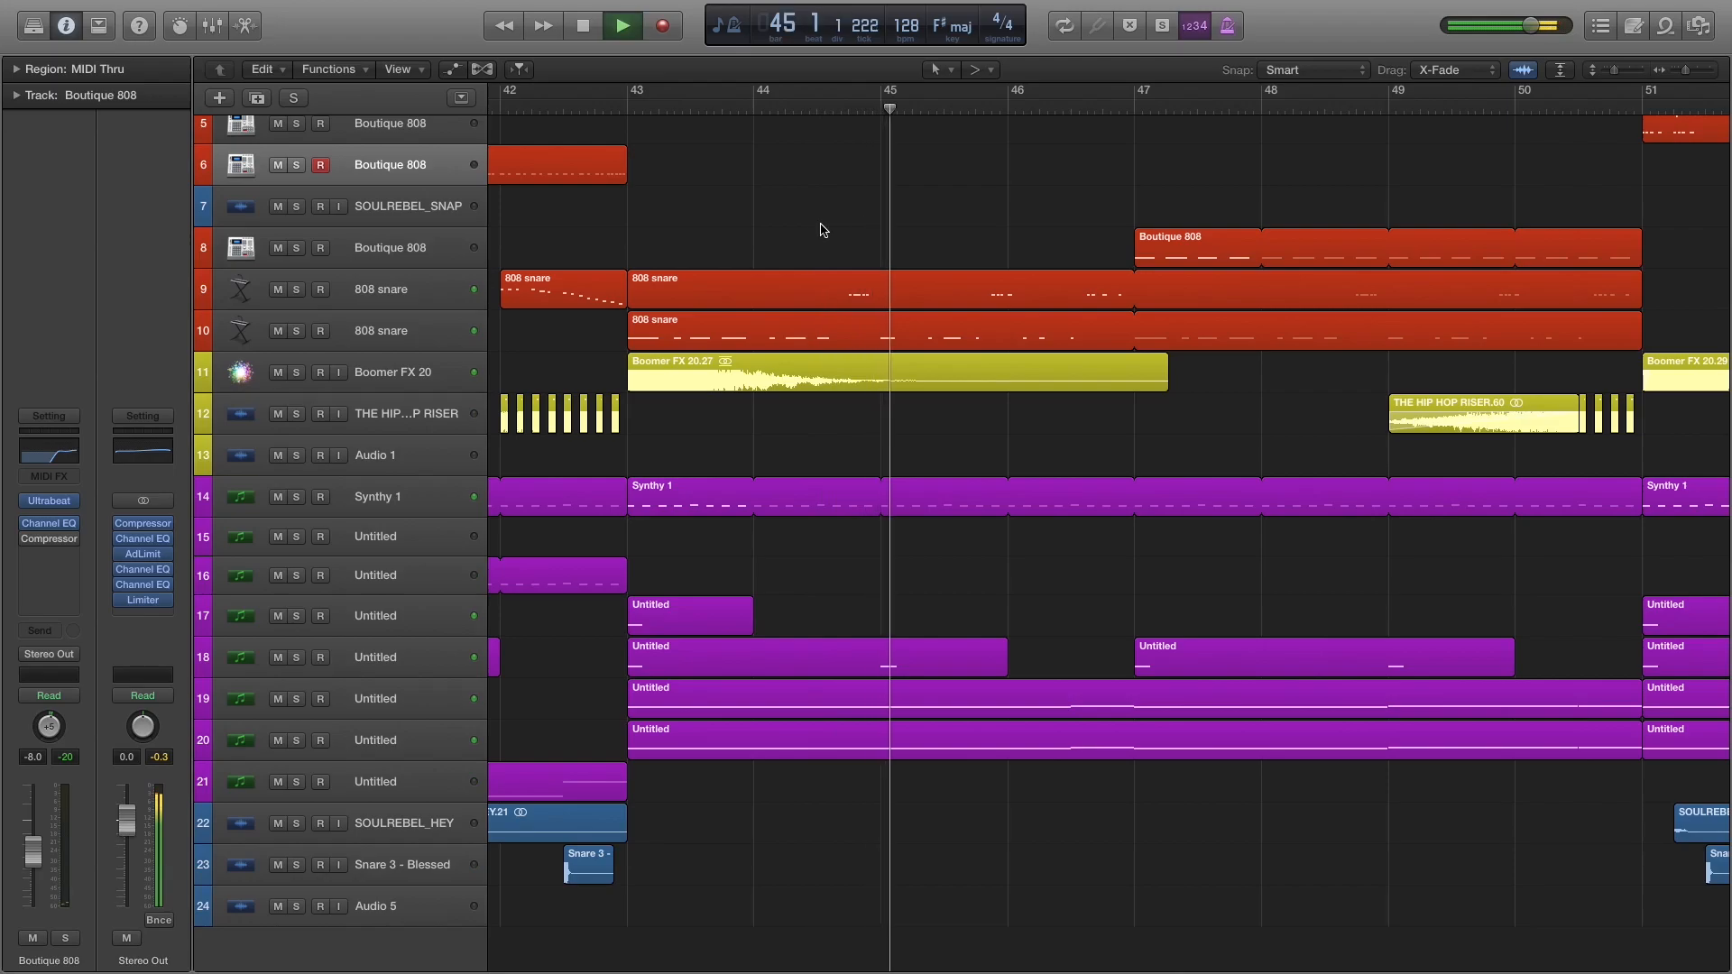
key(space)
Select and solo the Untitled synth on track 20, and audition it from bar 43.
scroll(789, 386, up, 3)
scroll(752, 352, down, 3)
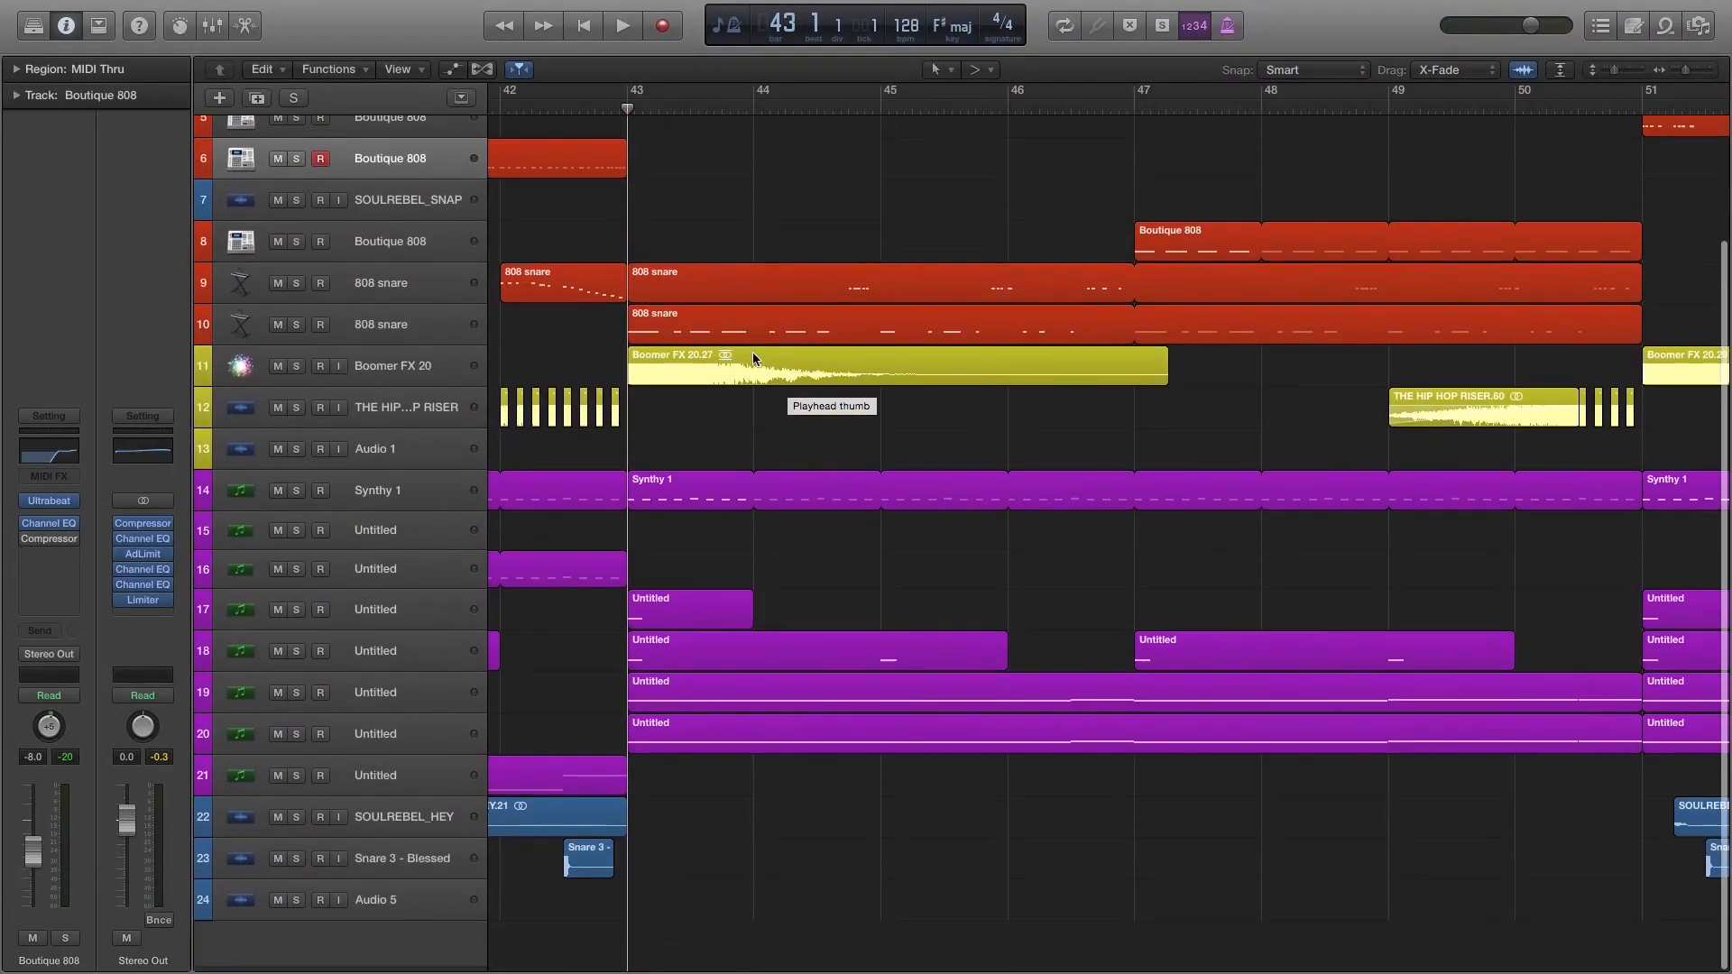
scroll(782, 472, left, 3)
click(421, 739)
click(297, 740)
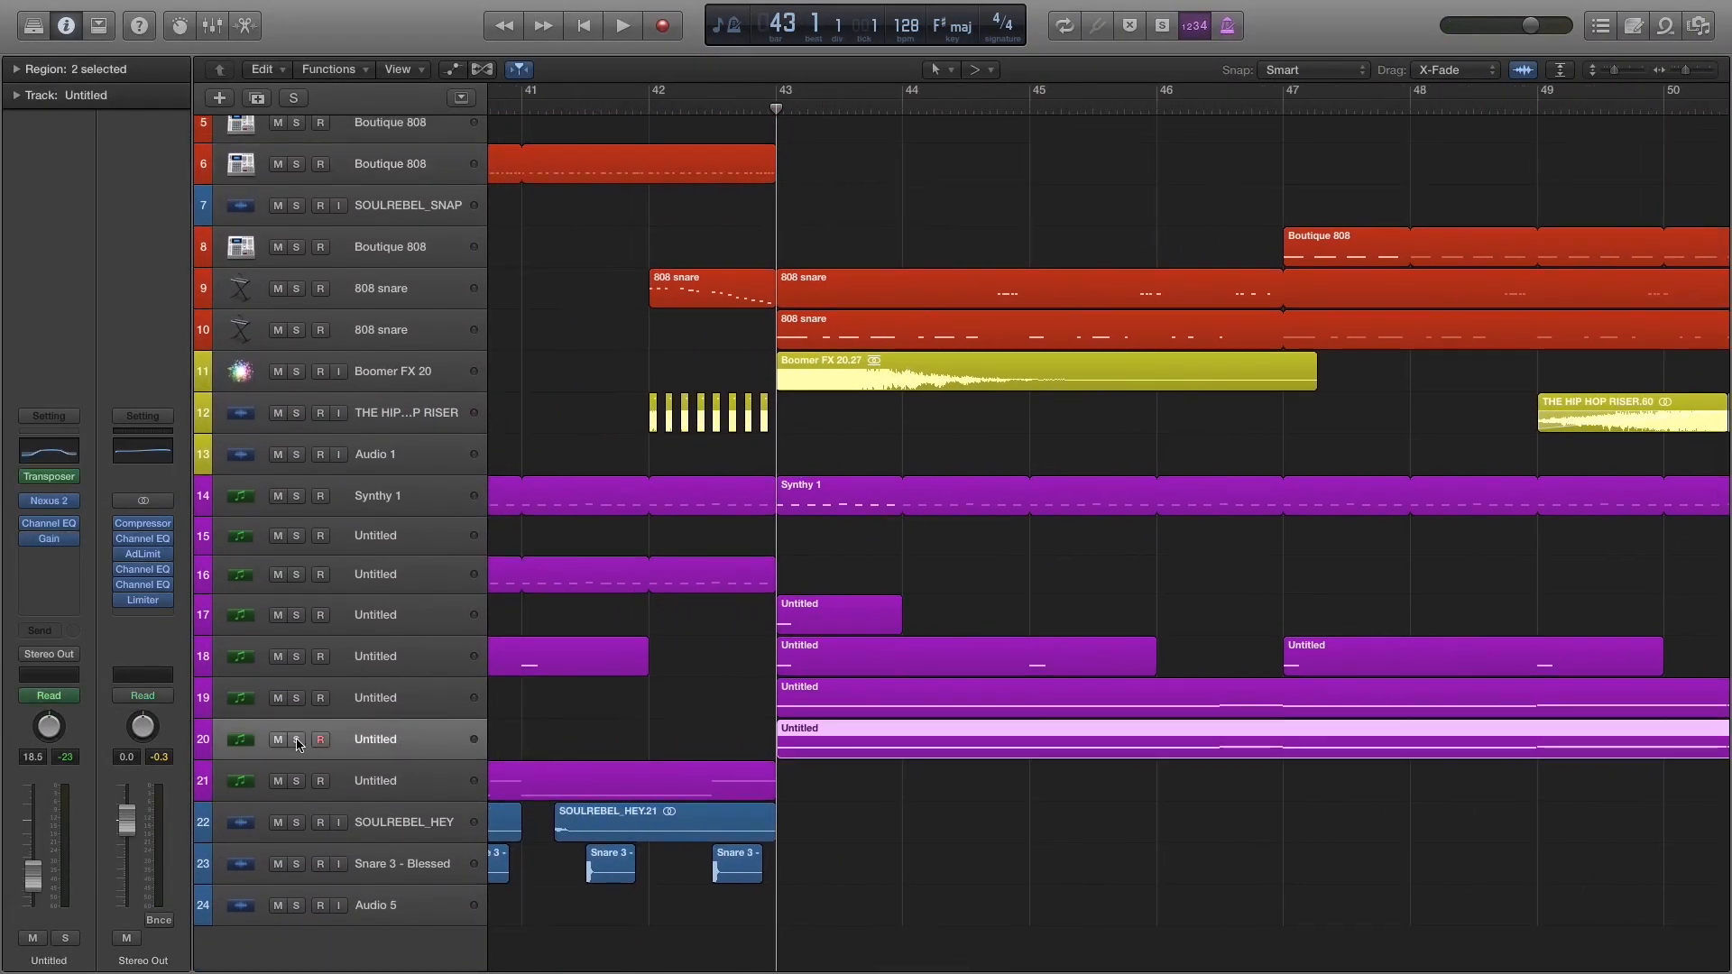
key(space)
key(space)
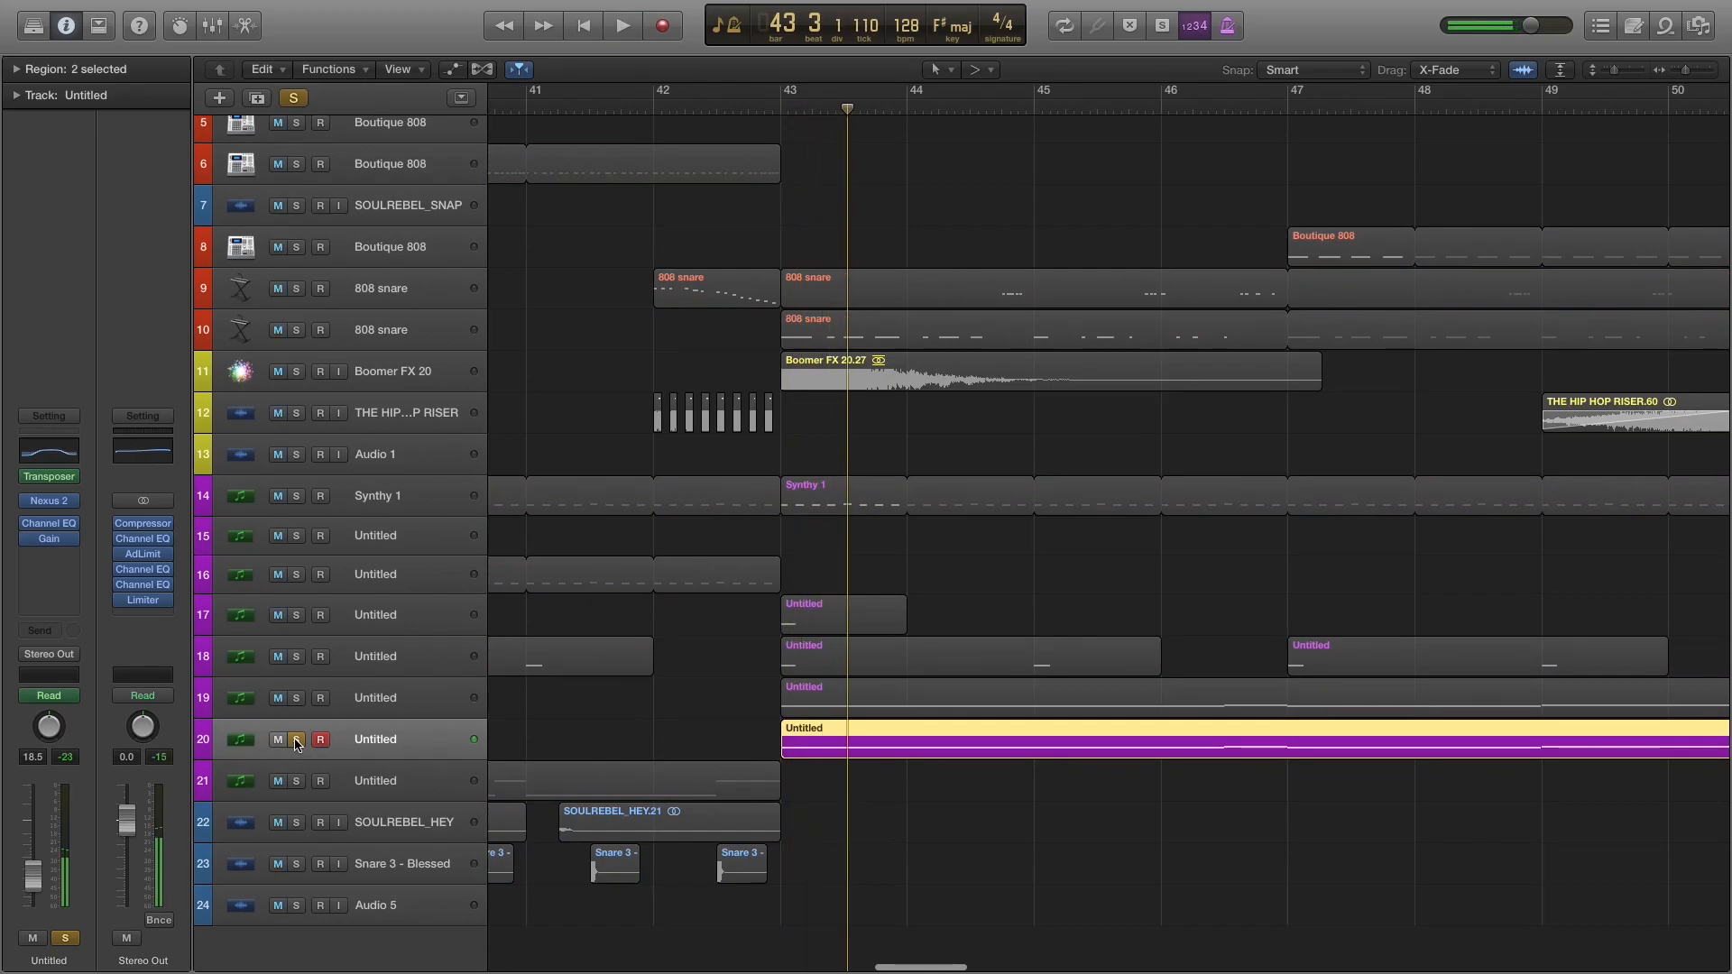
Switch the solo from track 20 to track 19 and audition it from bar 43.
click(298, 740)
scroll(767, 720, left, 5)
scroll(803, 721, right, 7)
scroll(797, 719, left, 6)
scroll(721, 726, right, 2)
click(294, 699)
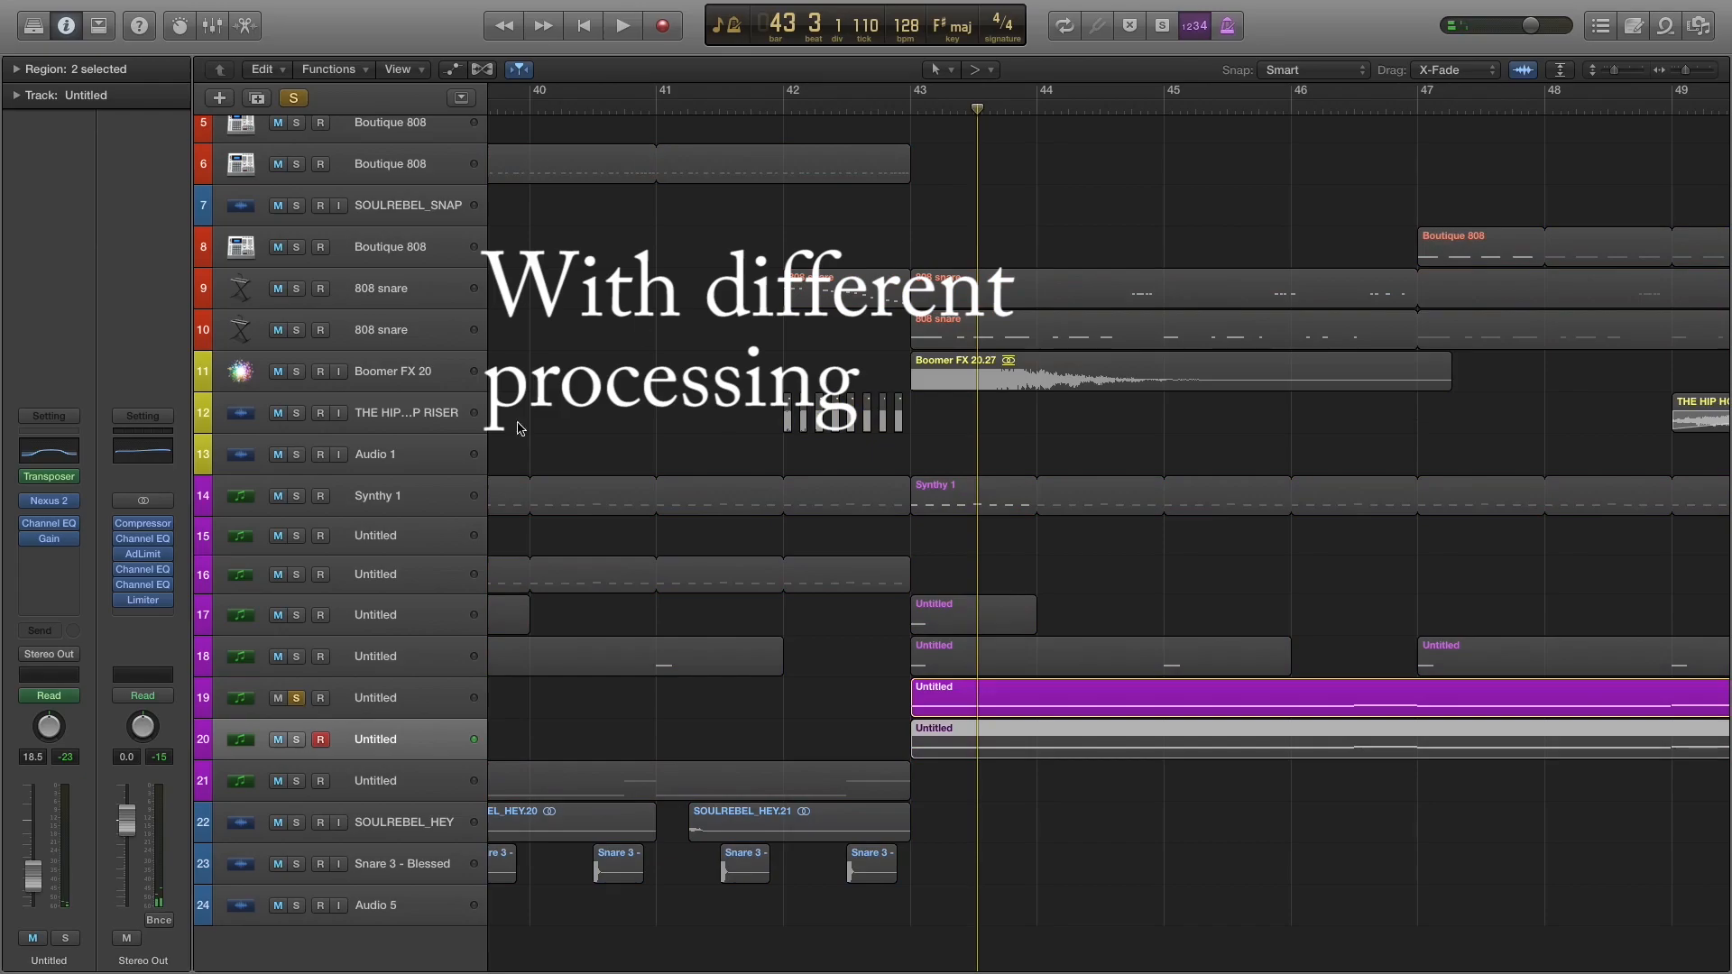
click(908, 109)
key(space)
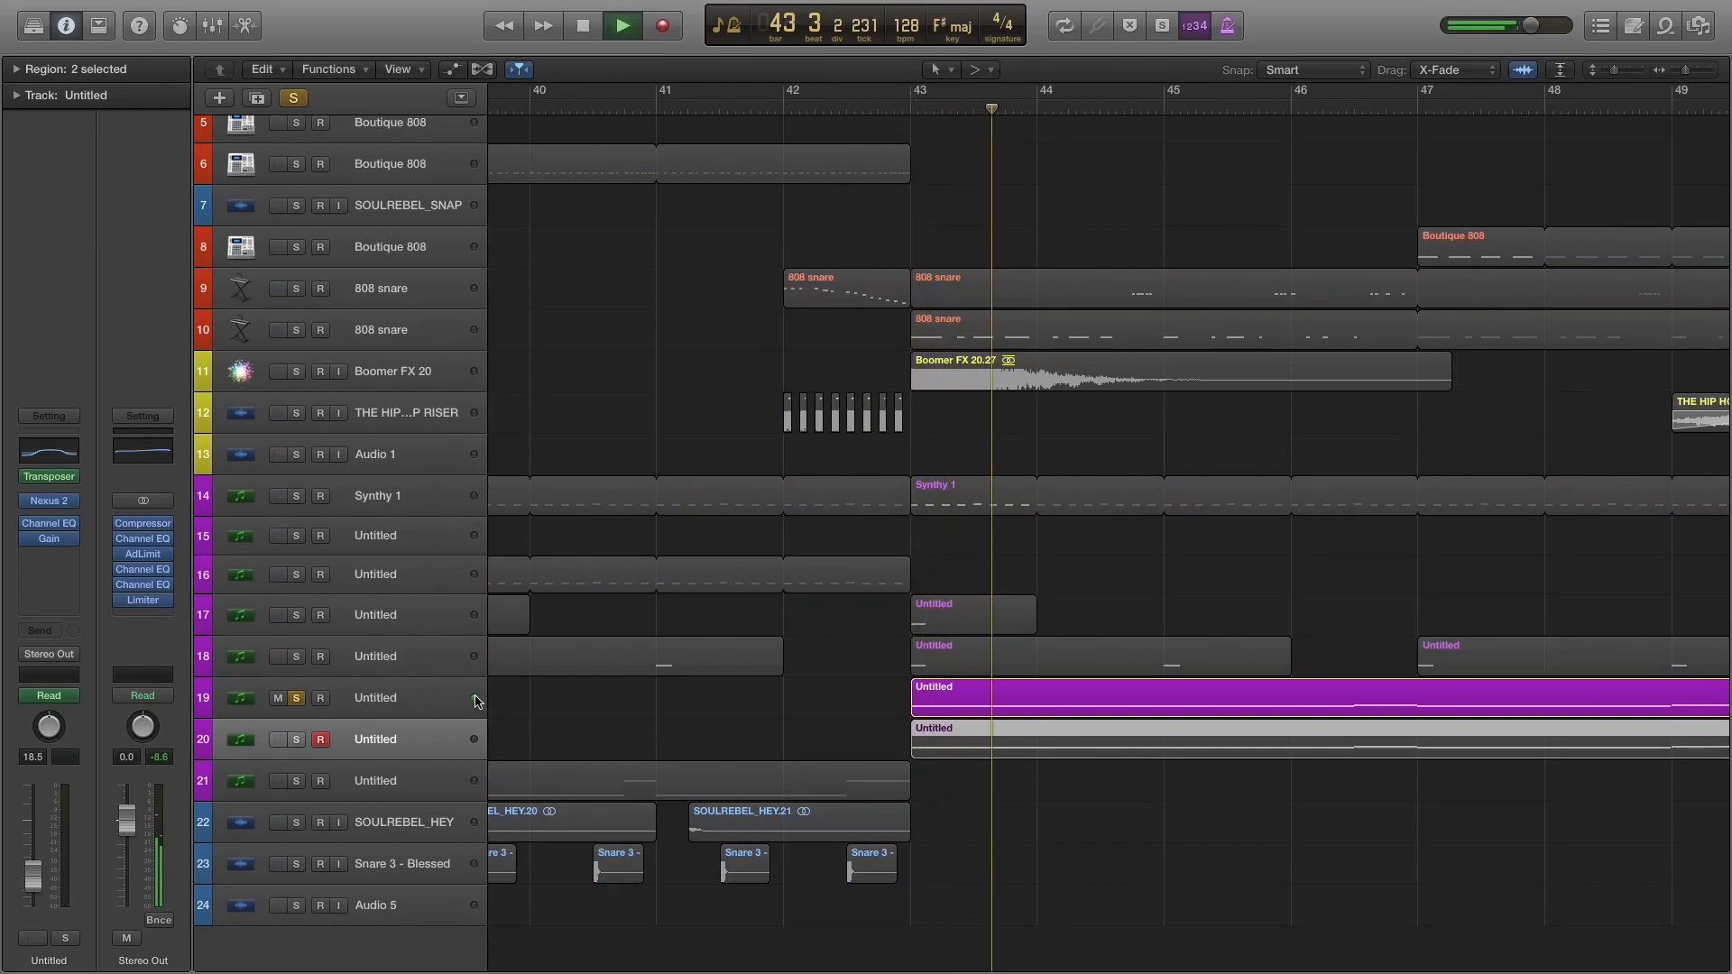
Layer track 20 with track 19 during playback, and clear both solos.
click(297, 740)
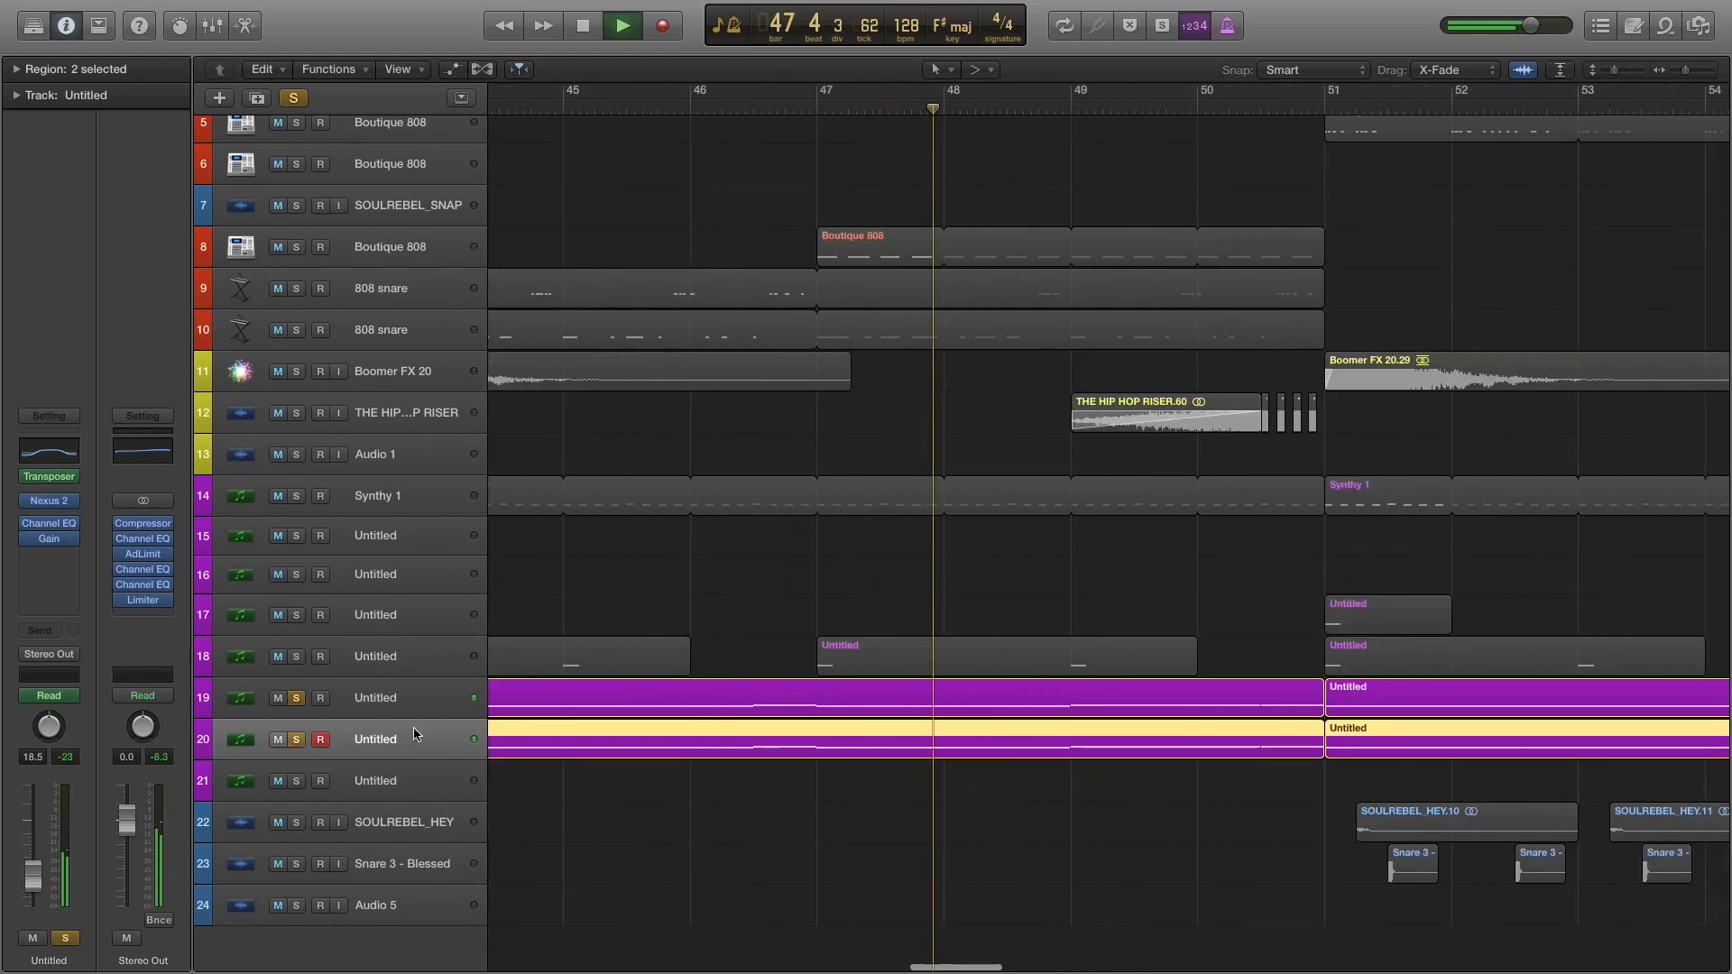
key(space)
click(293, 98)
Look back over the earlier arrangement and audition the Synthy 1 part on track 15 from bar 11.
click(771, 580)
key(super+Left)
key(super+Left)
key(super+Left)
key(super+Left)
key(super+Left)
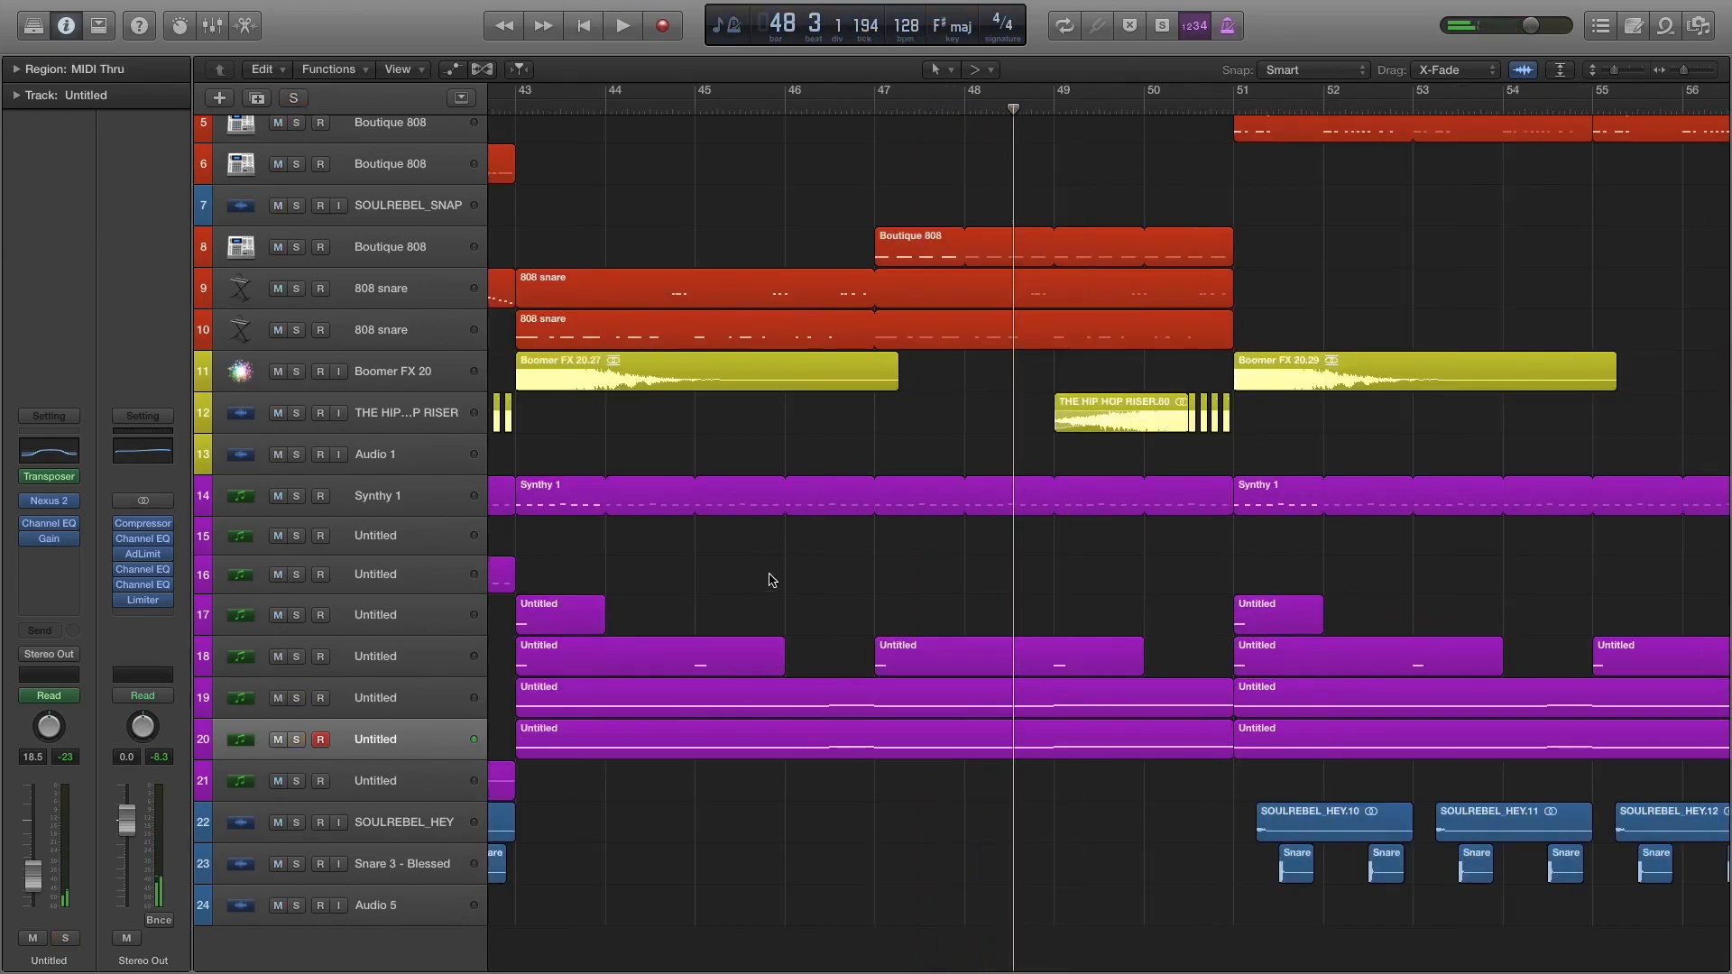
scroll(842, 551, left, 5)
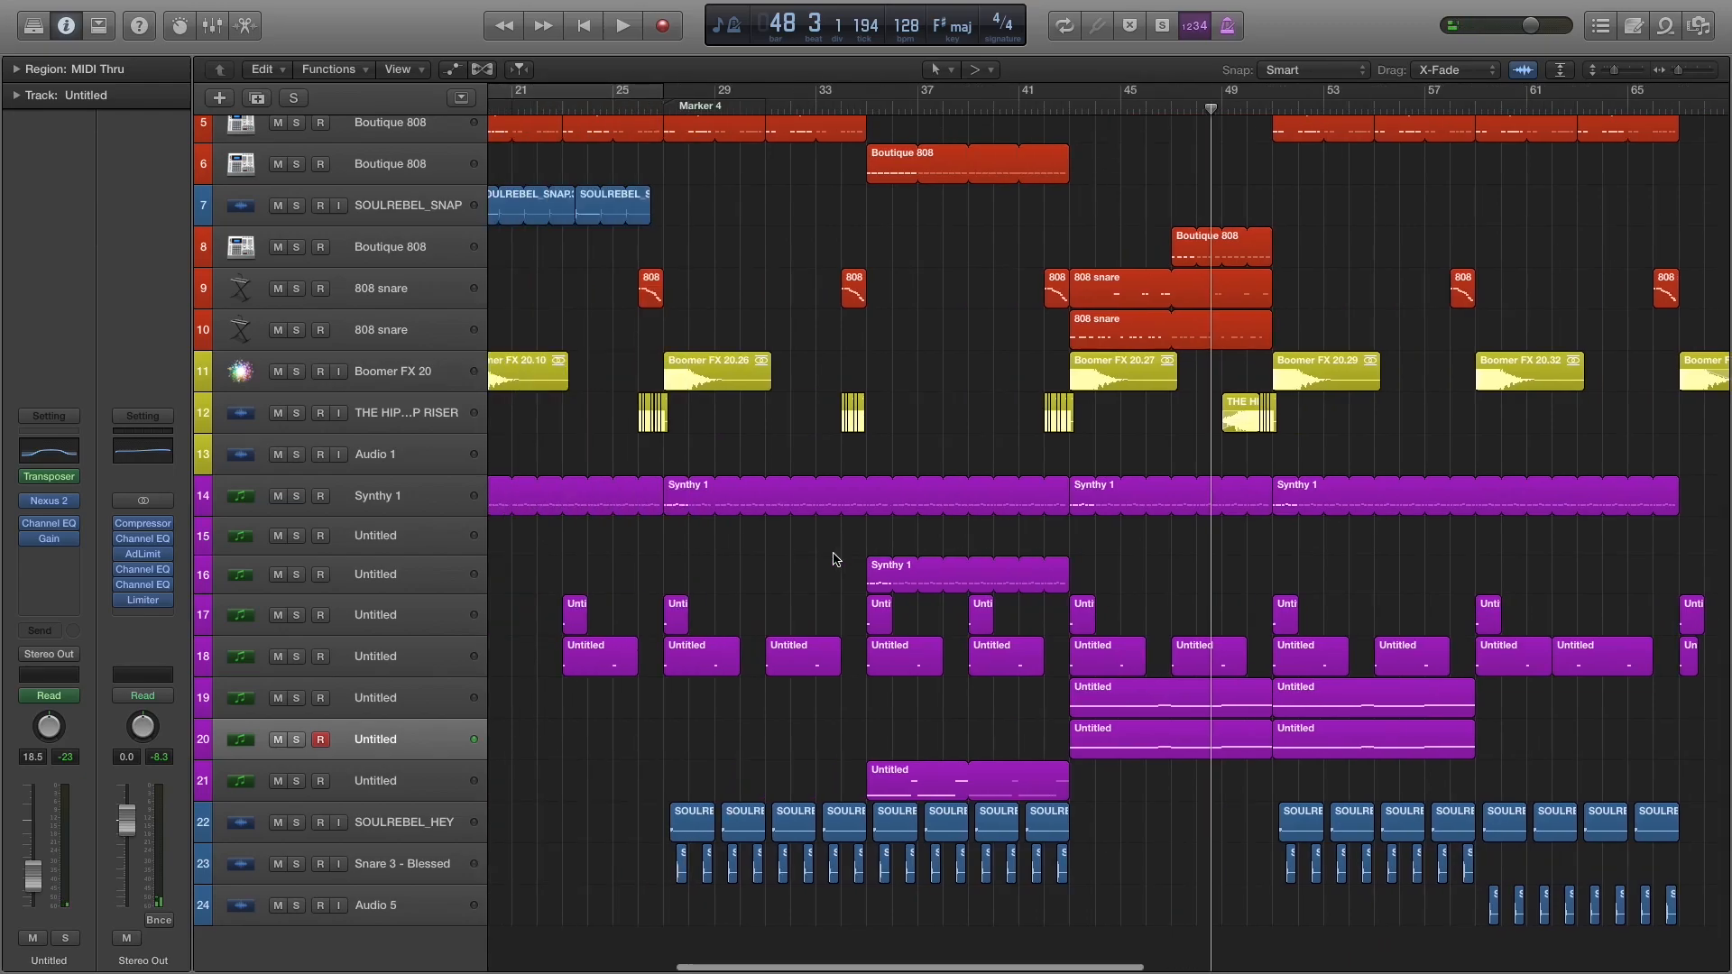
scroll(875, 537, left, 5)
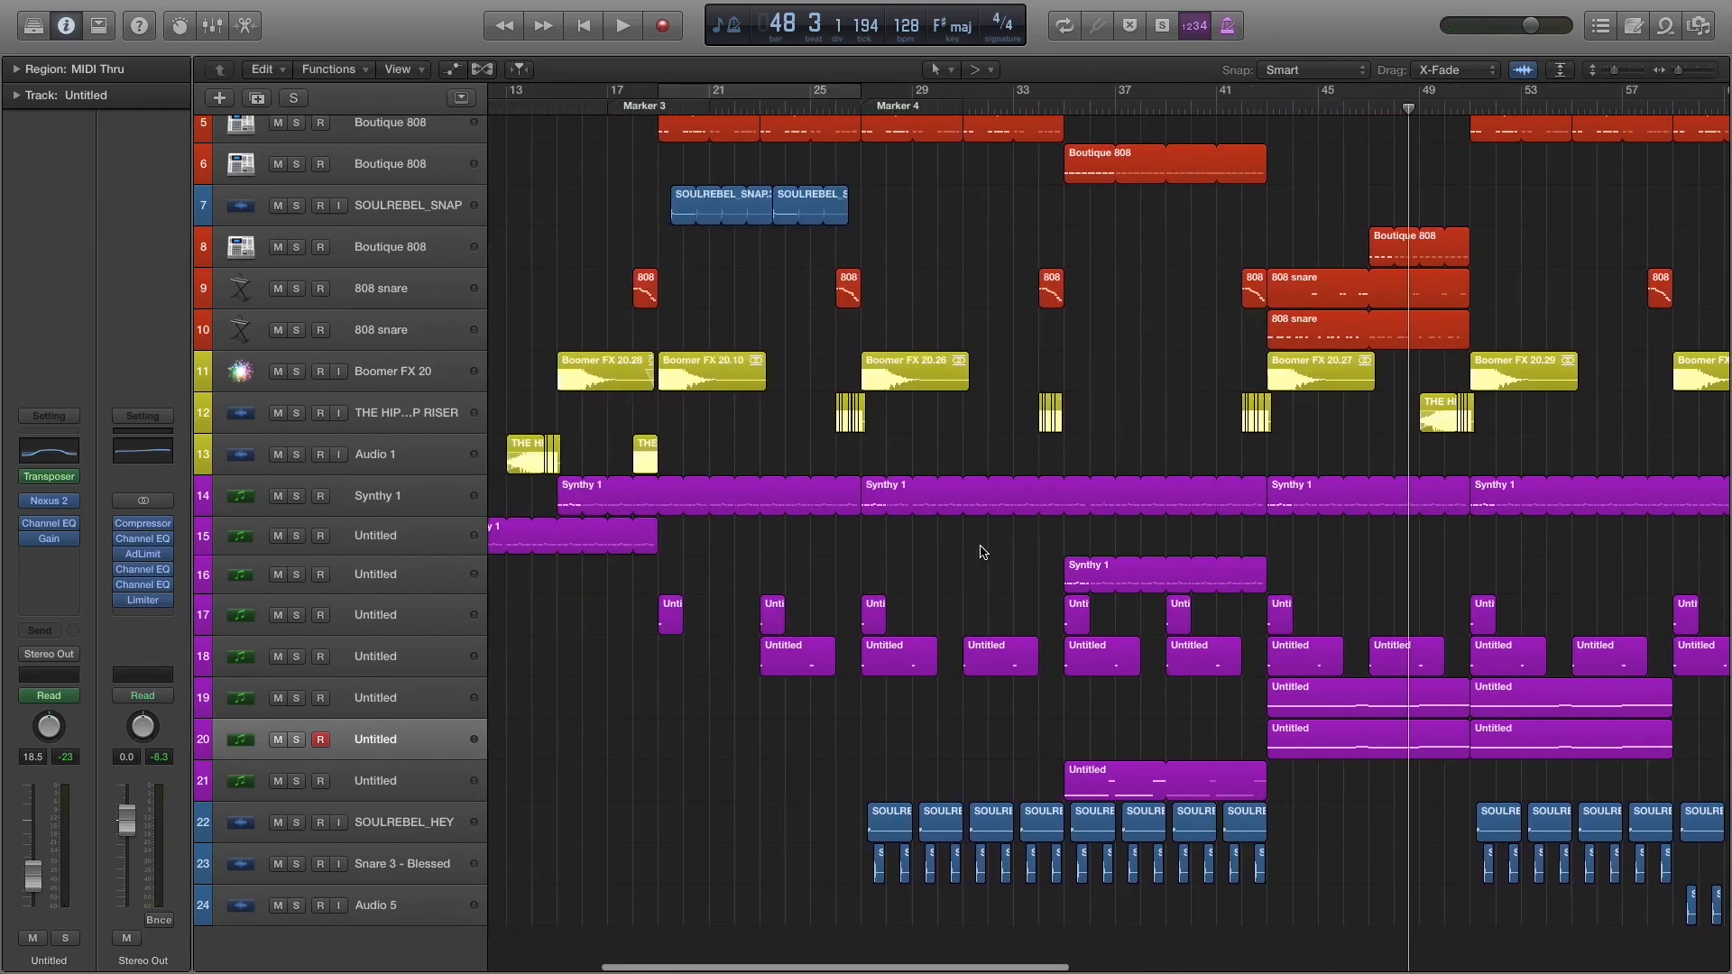
scroll(984, 549, left, 5)
click(758, 108)
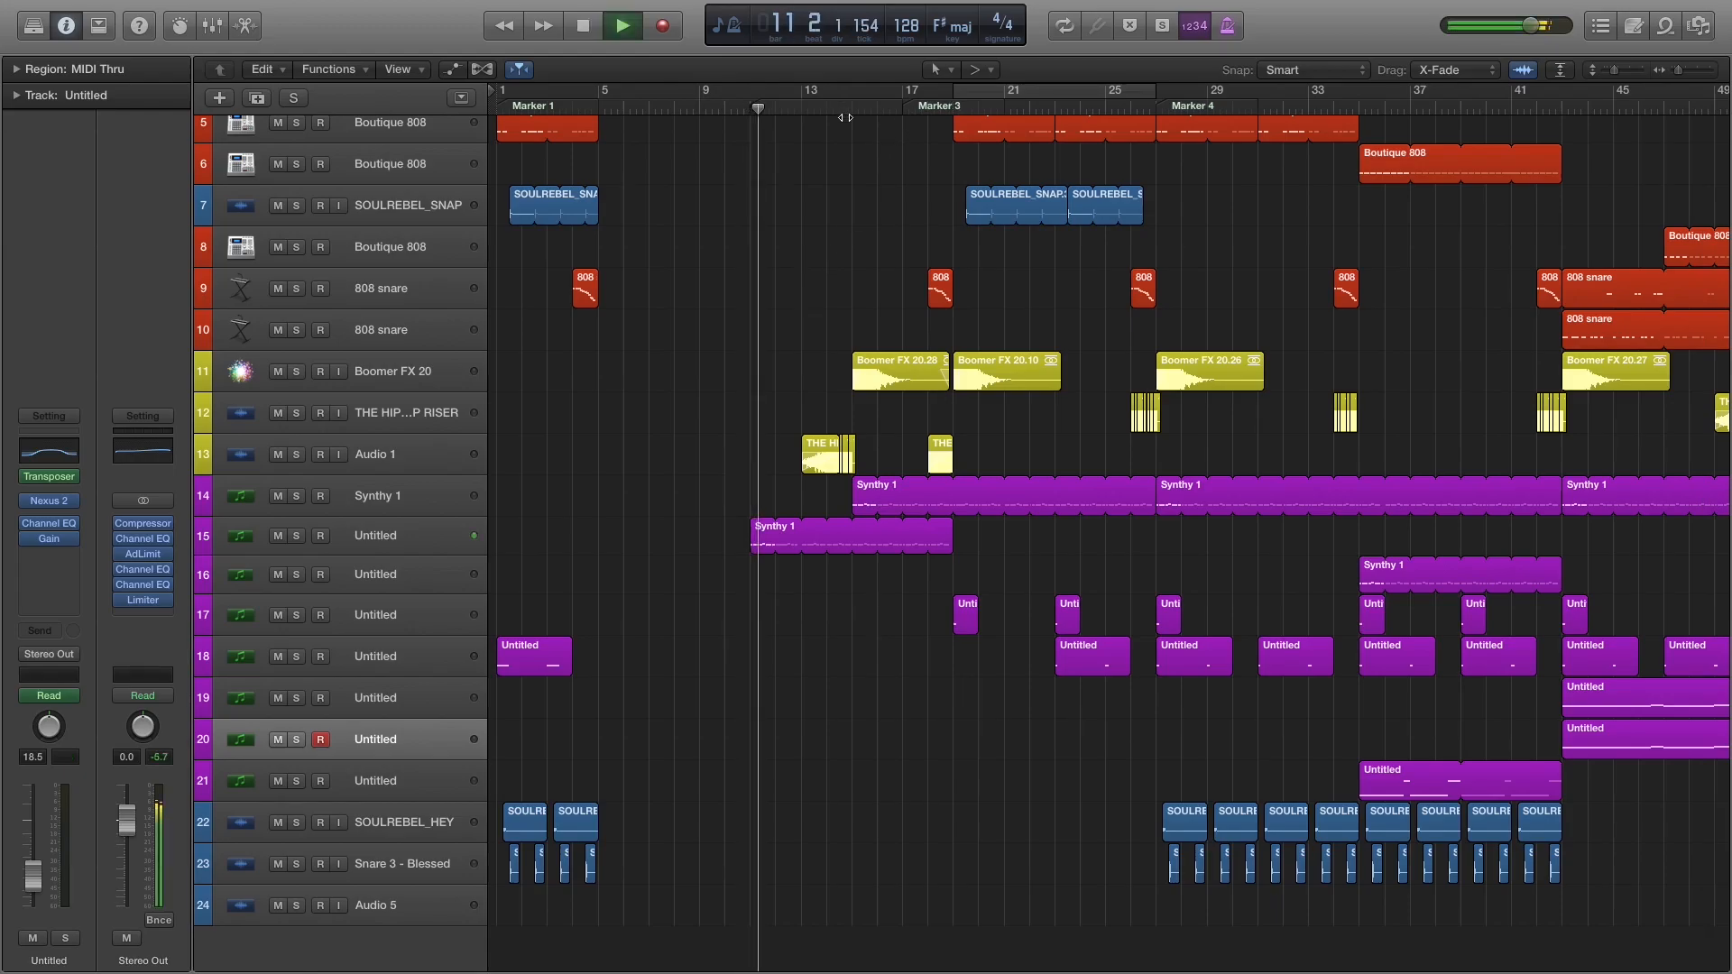
key(space)
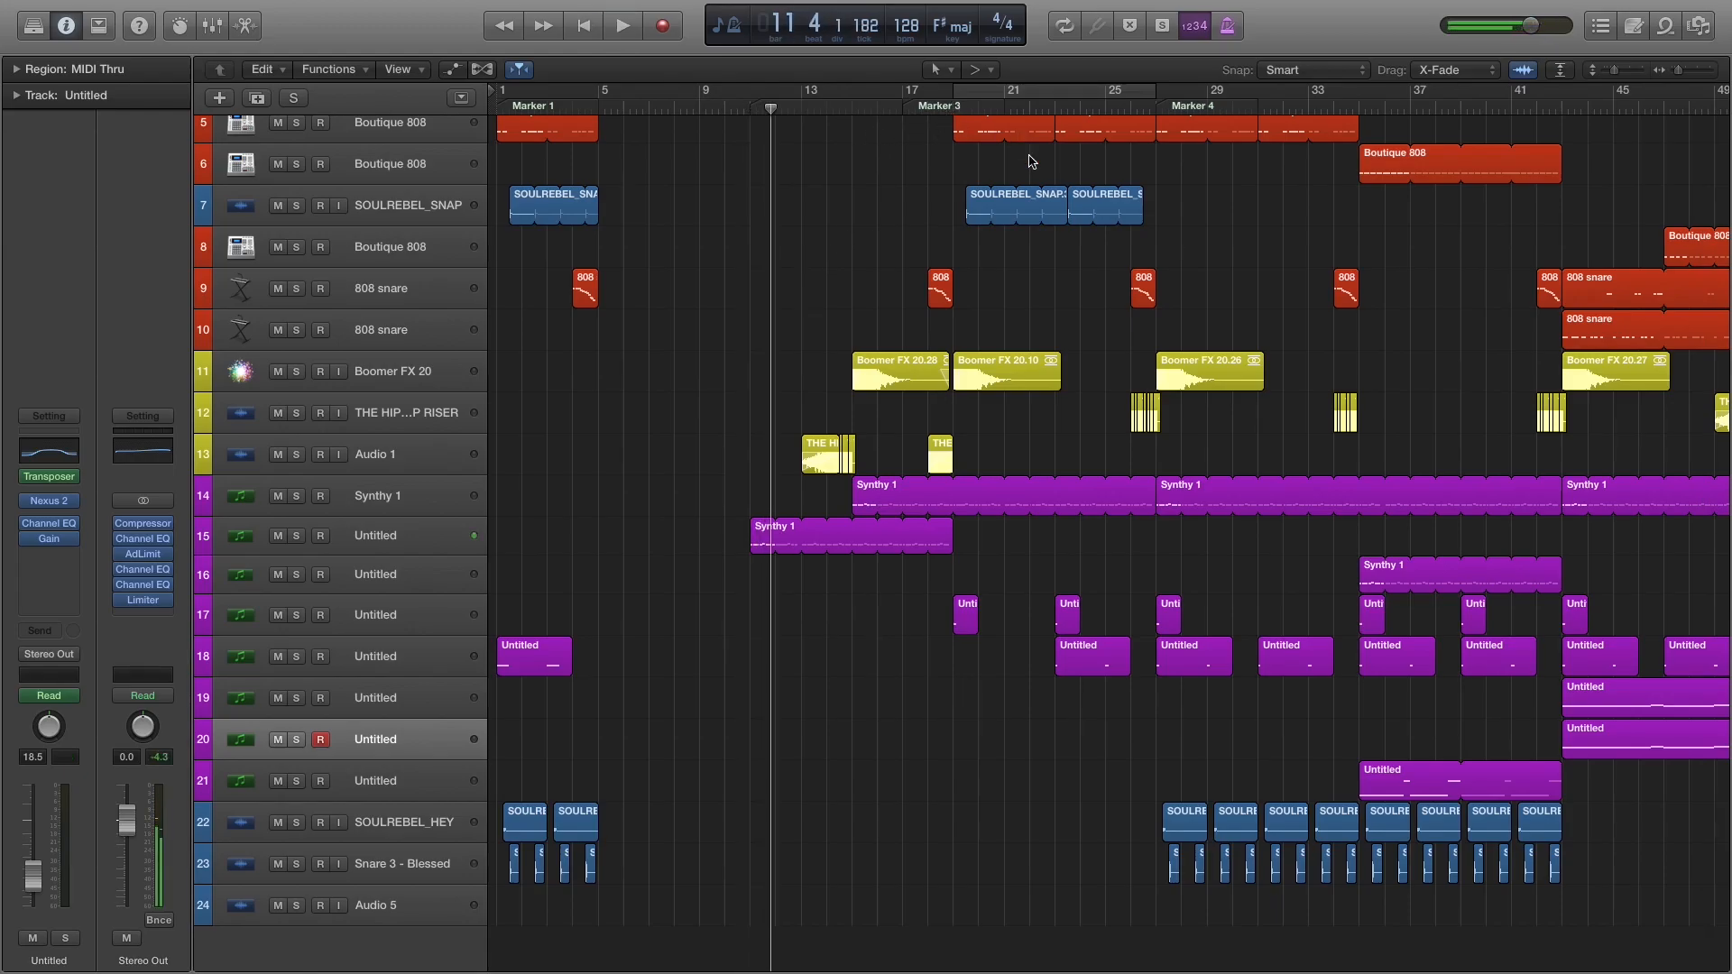
Play the full mix briefly from Marker 4 at bar 27.
scroll(1032, 162, right, 3)
click(1010, 109)
scroll(1017, 281, right, 5)
key(space)
key(space)
Compare the surrounding sections, play the full mix from bar 43, and examine which tracks carry that section.
scroll(835, 313, up, 4)
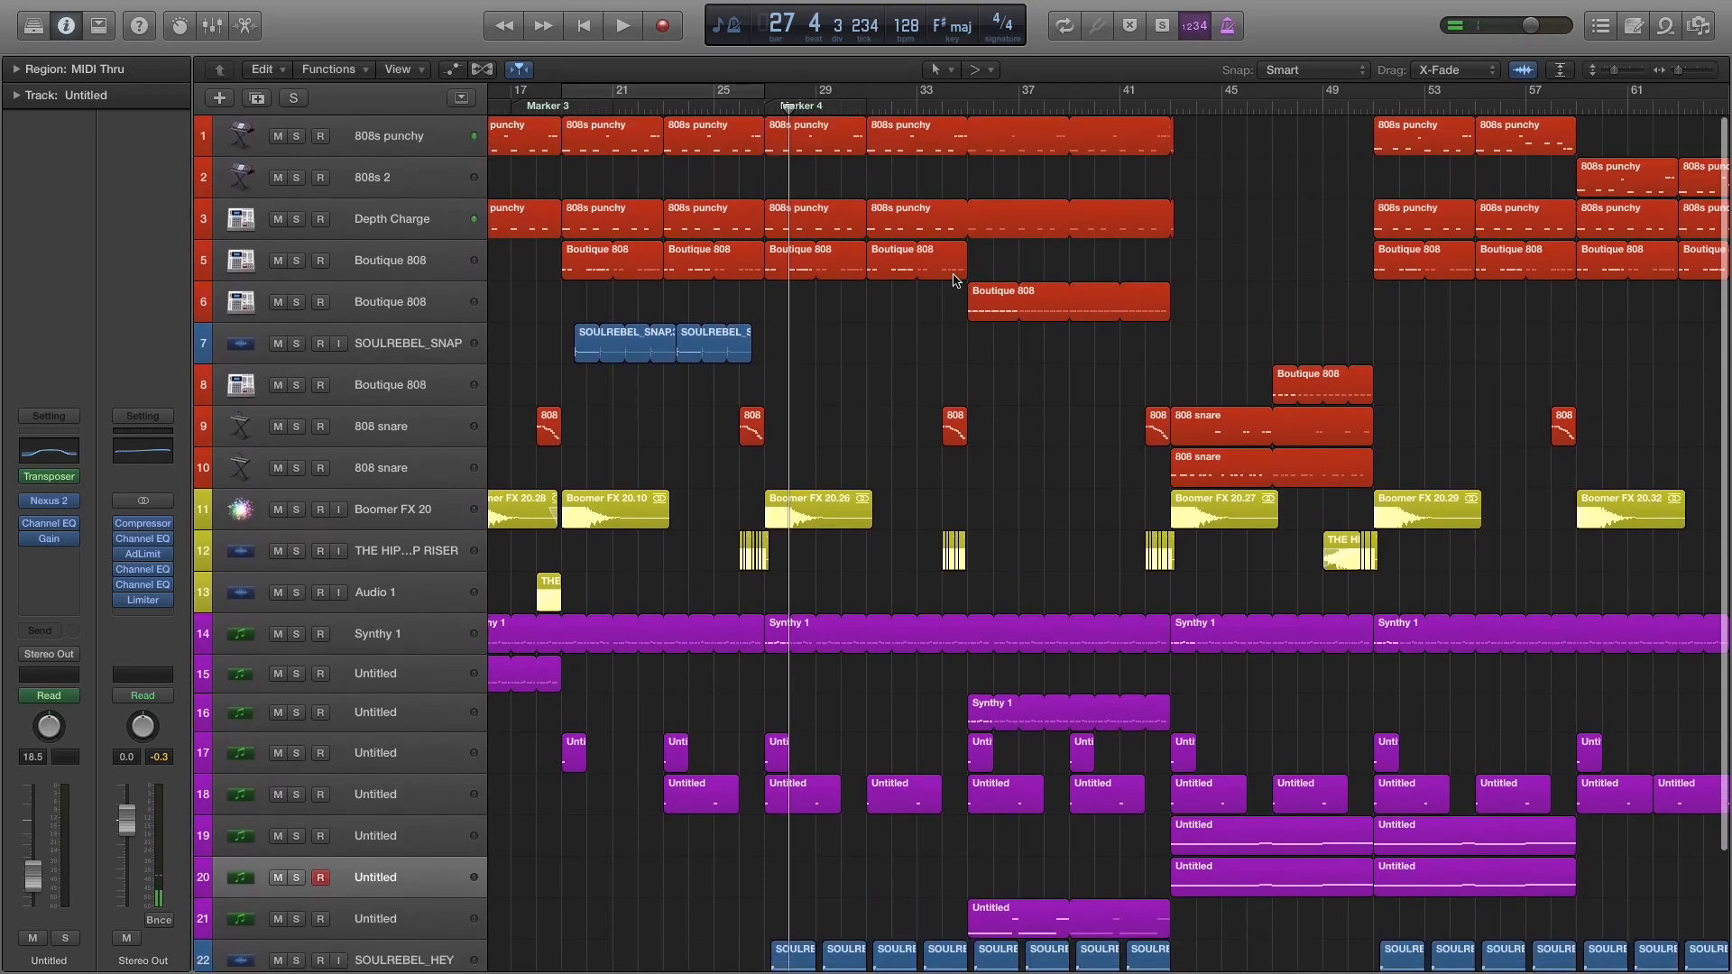
scroll(910, 480, down, 4)
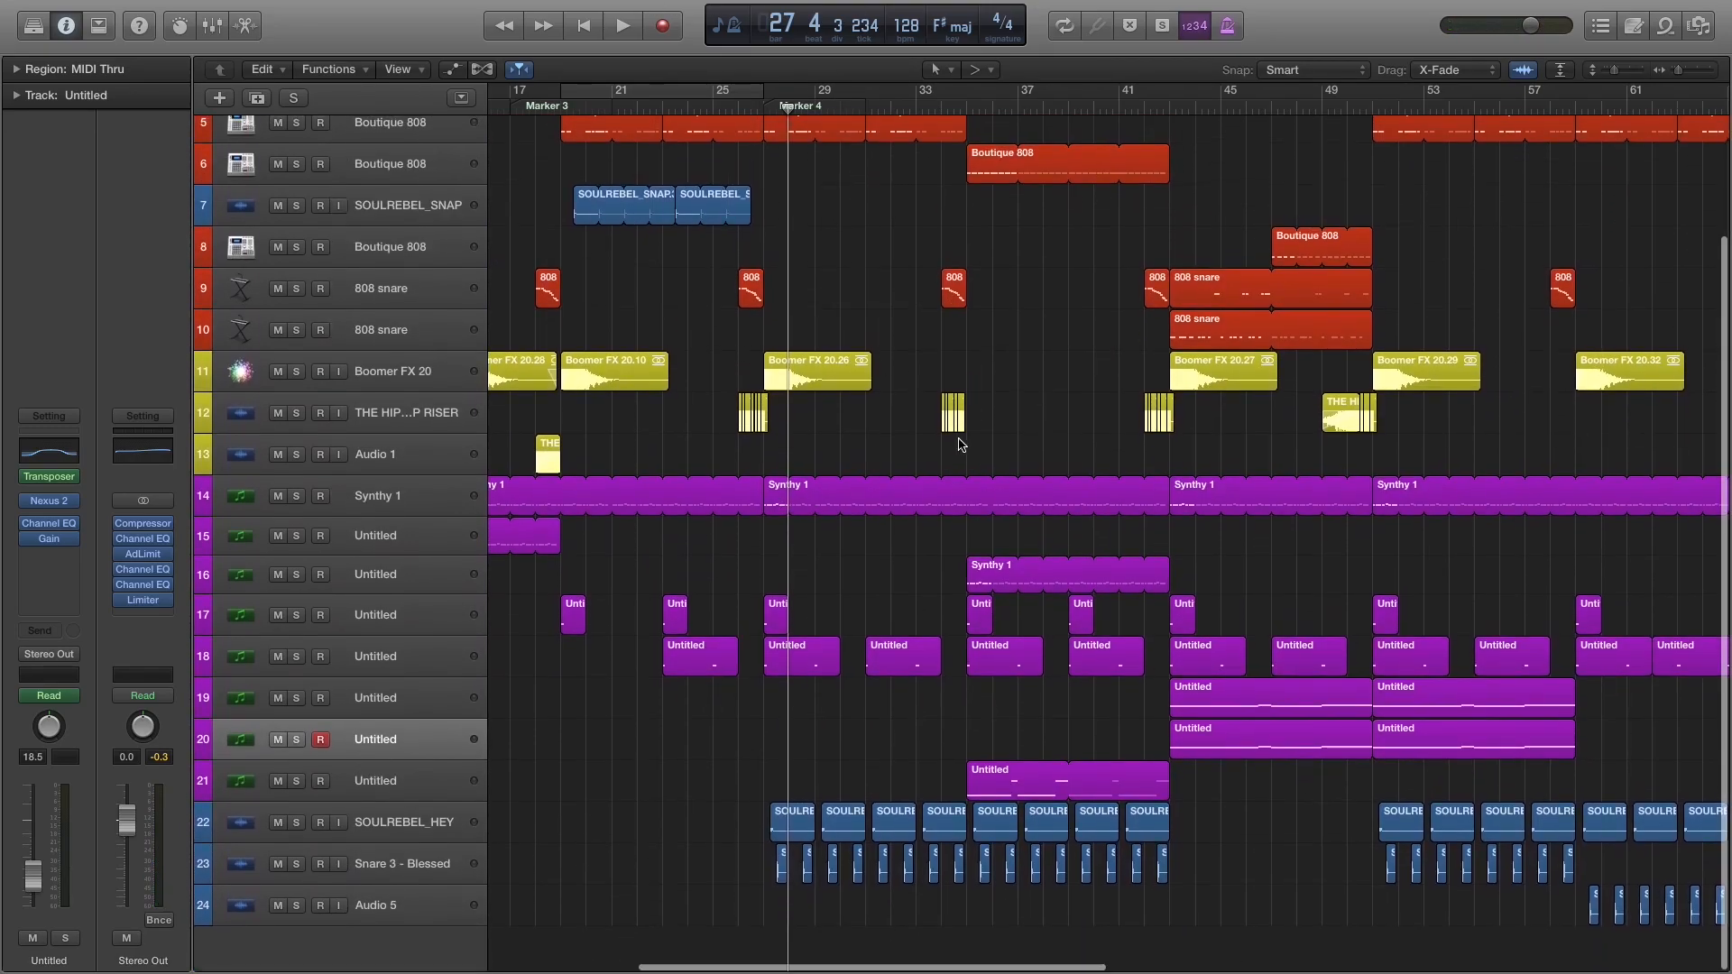
scroll(959, 441, right, 4)
click(1055, 105)
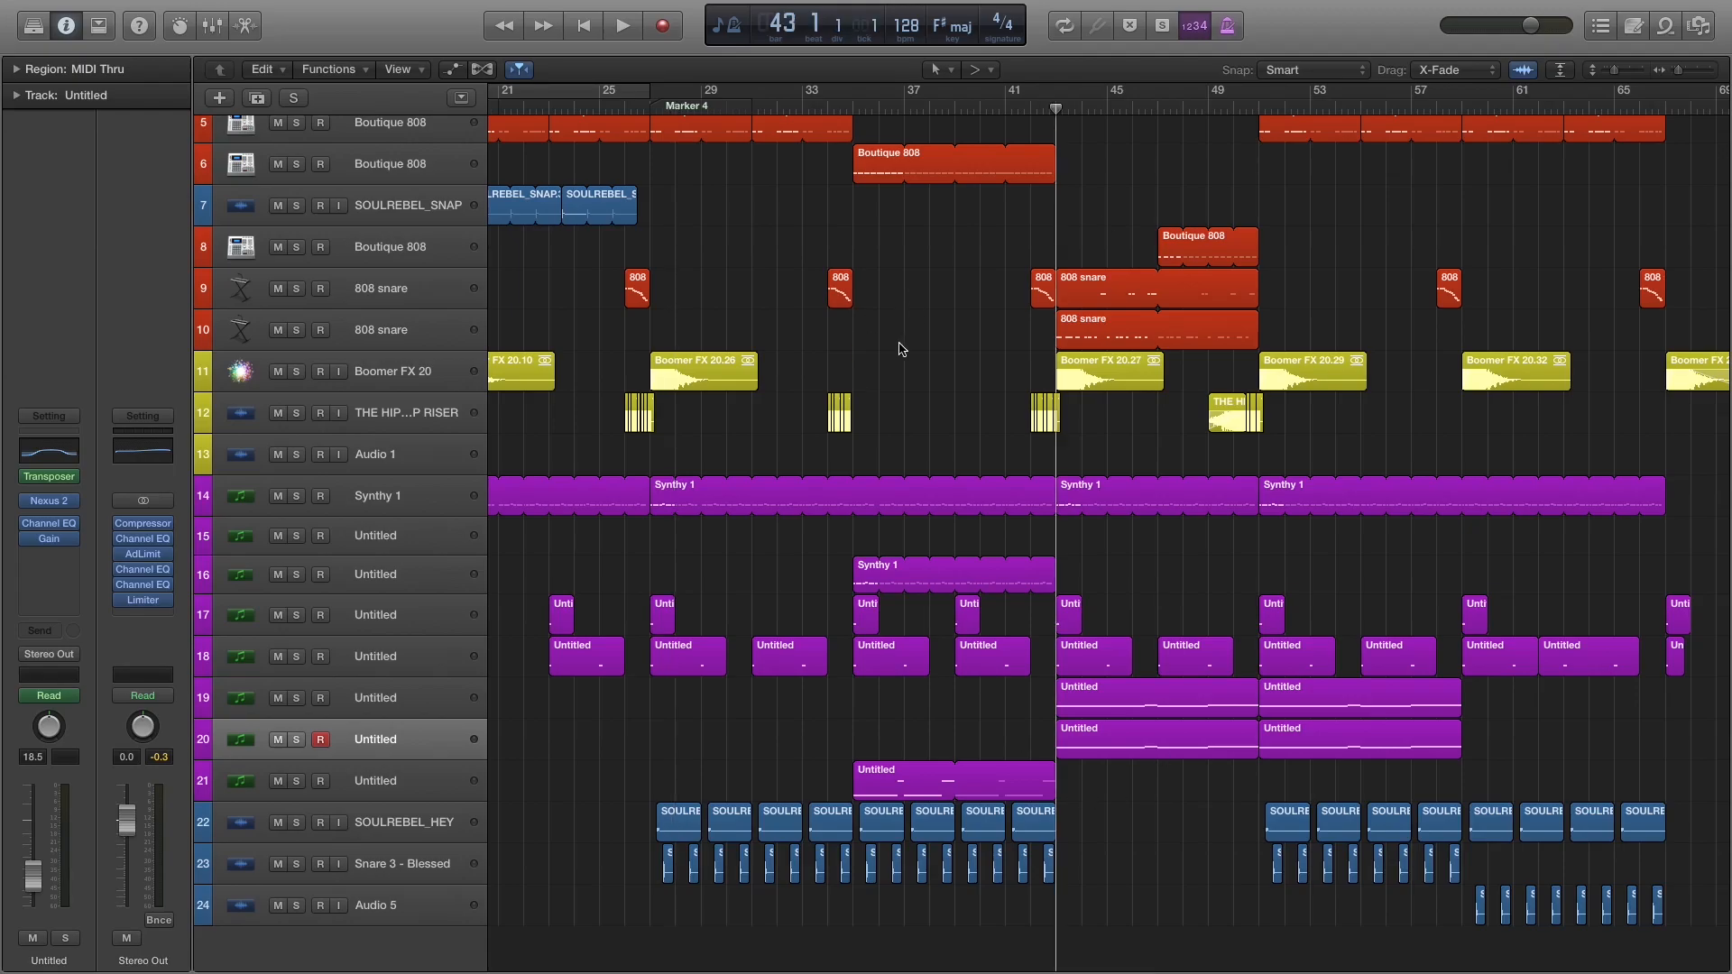
scroll(830, 350, left, 15)
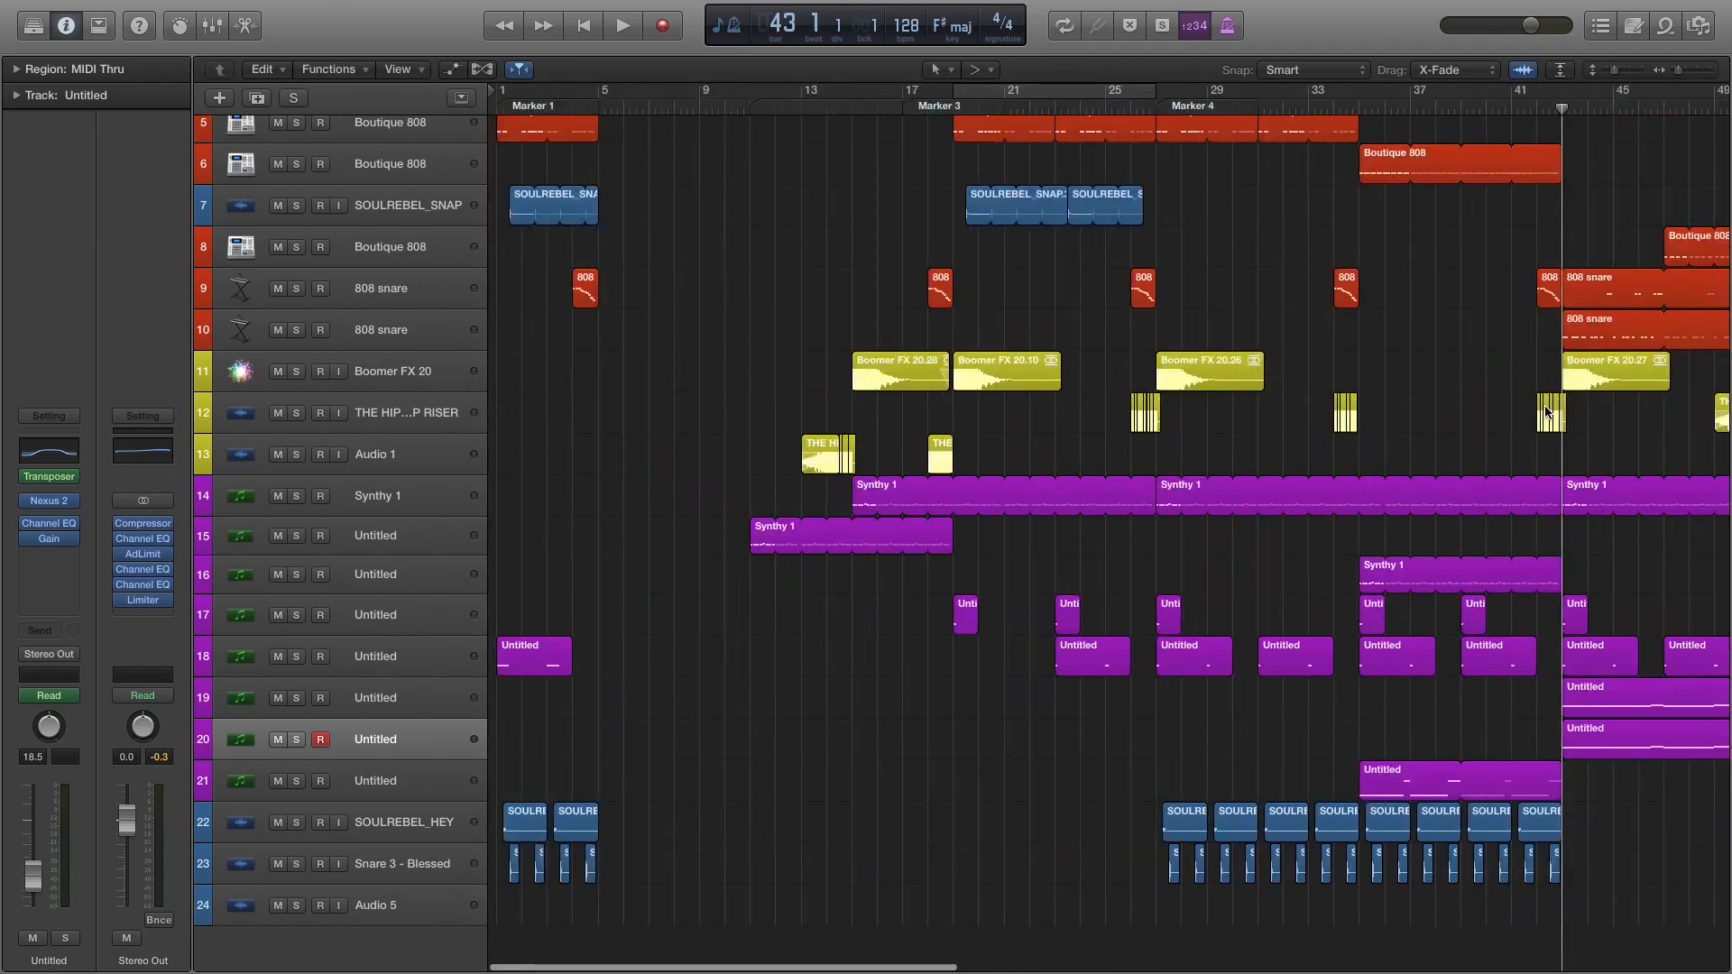
scroll(1546, 413, right, 15)
key(space)
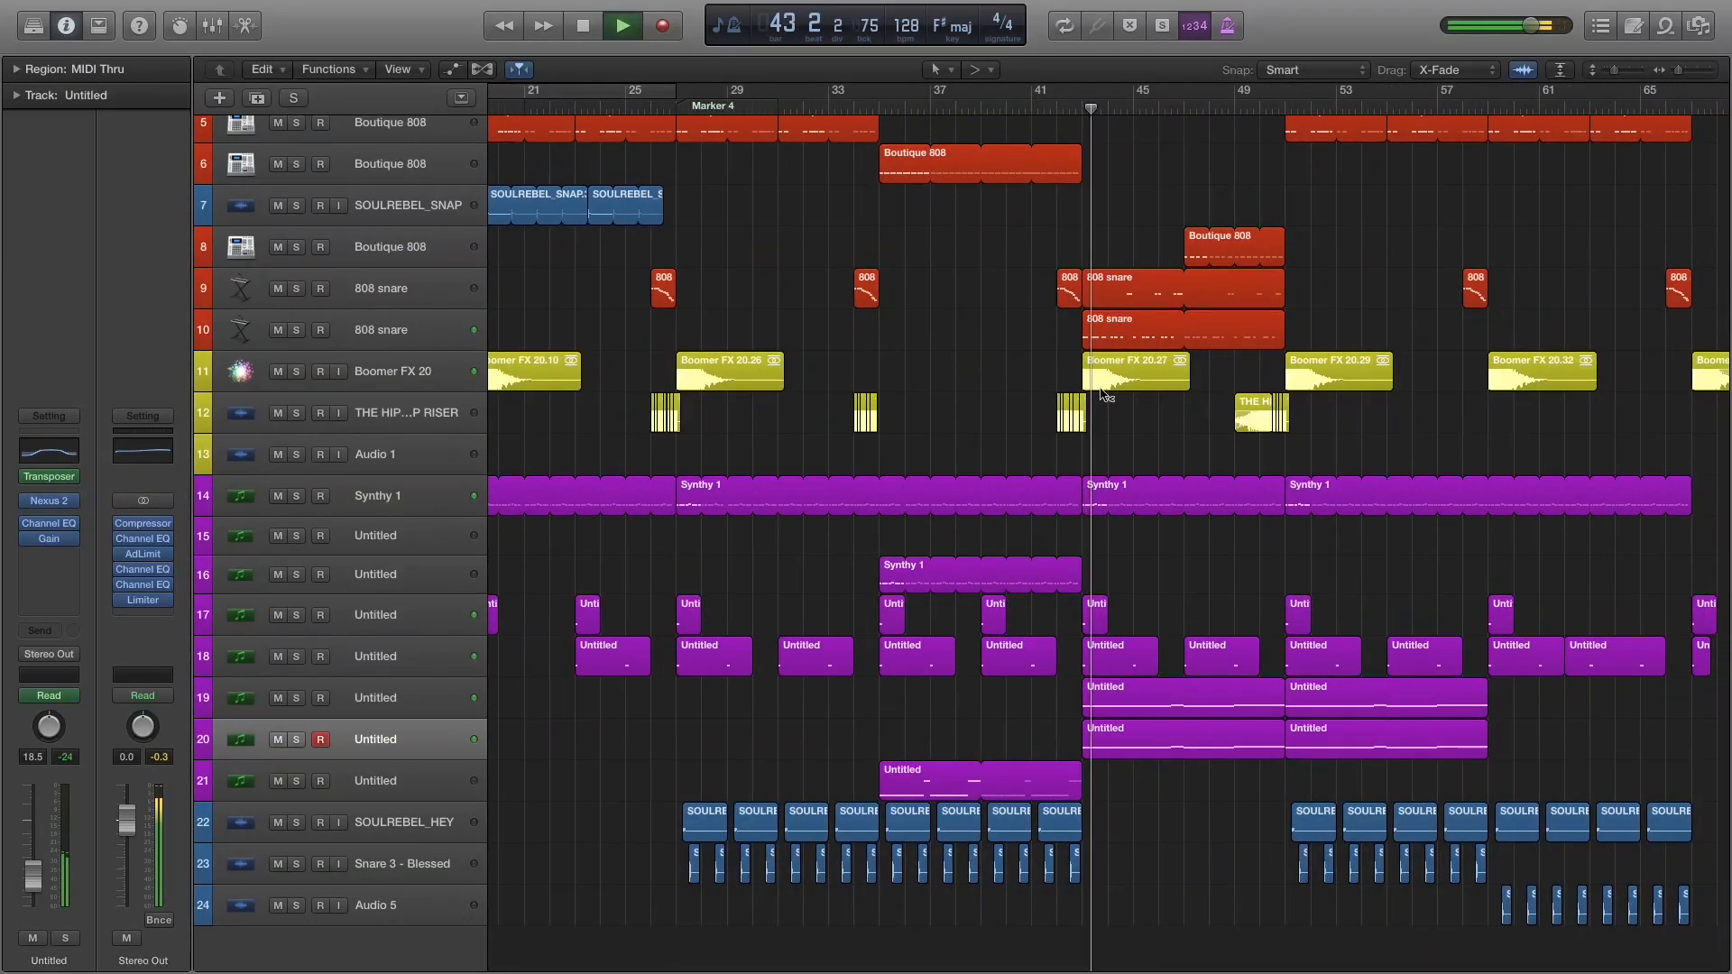
key(super+Right)
key(super+Right)
scroll(1102, 394, right, 8)
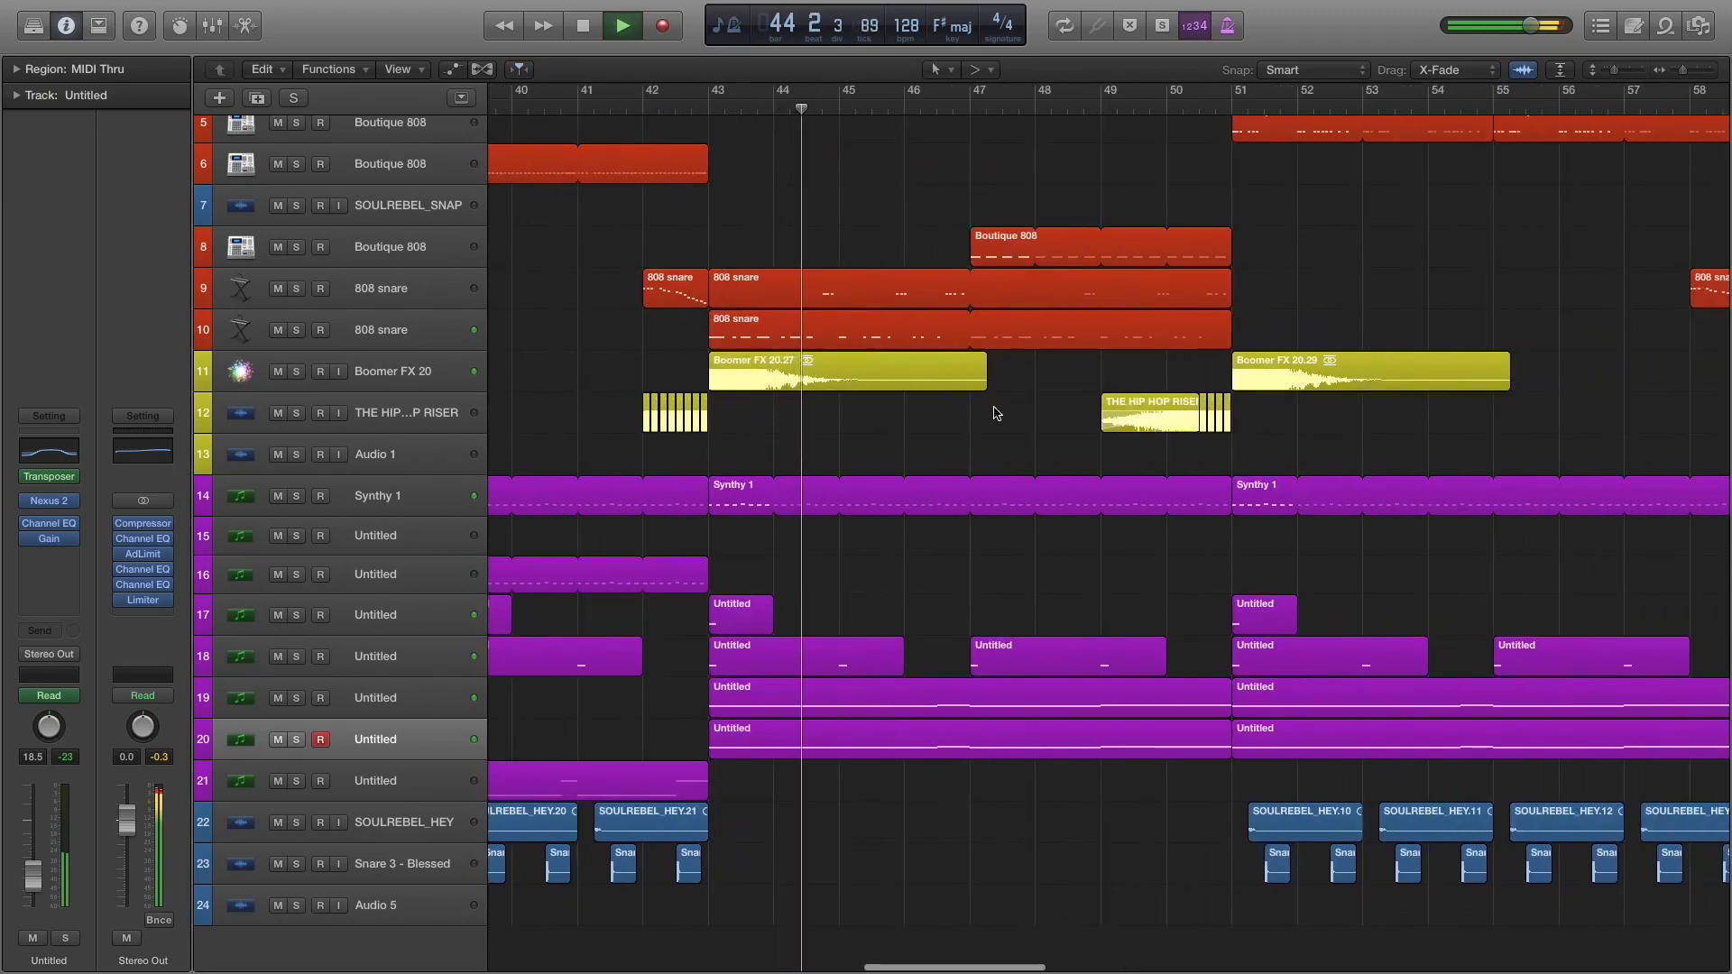
key(space)
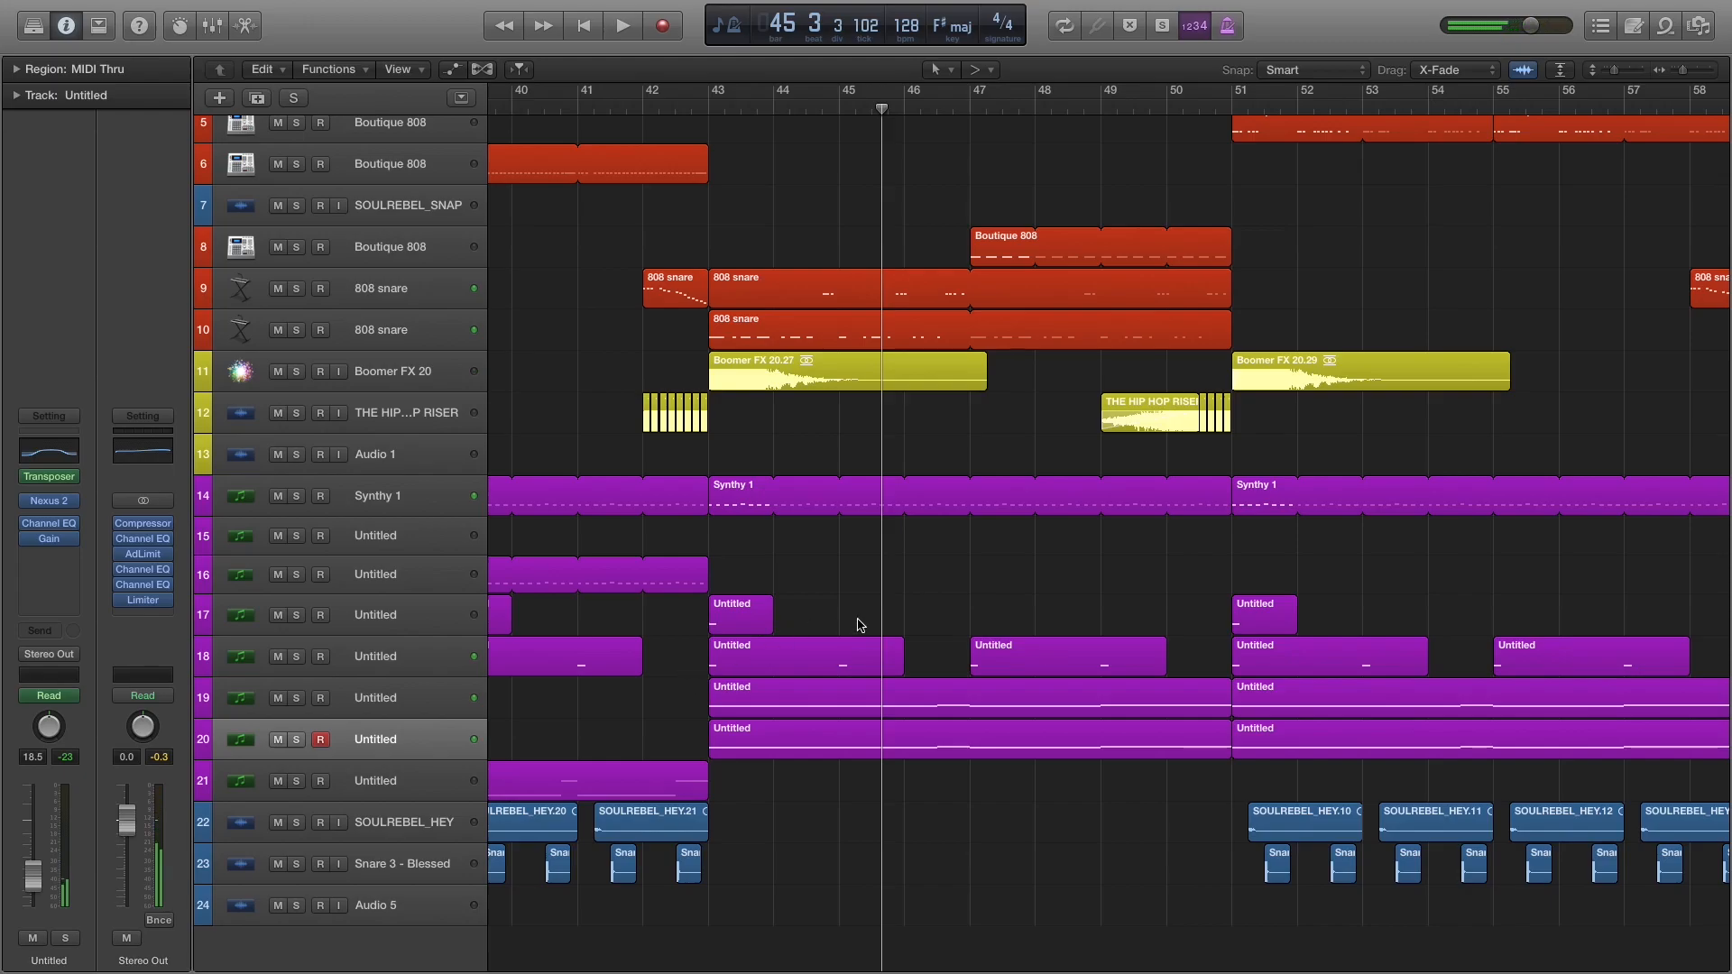
scroll(939, 683, up, 5)
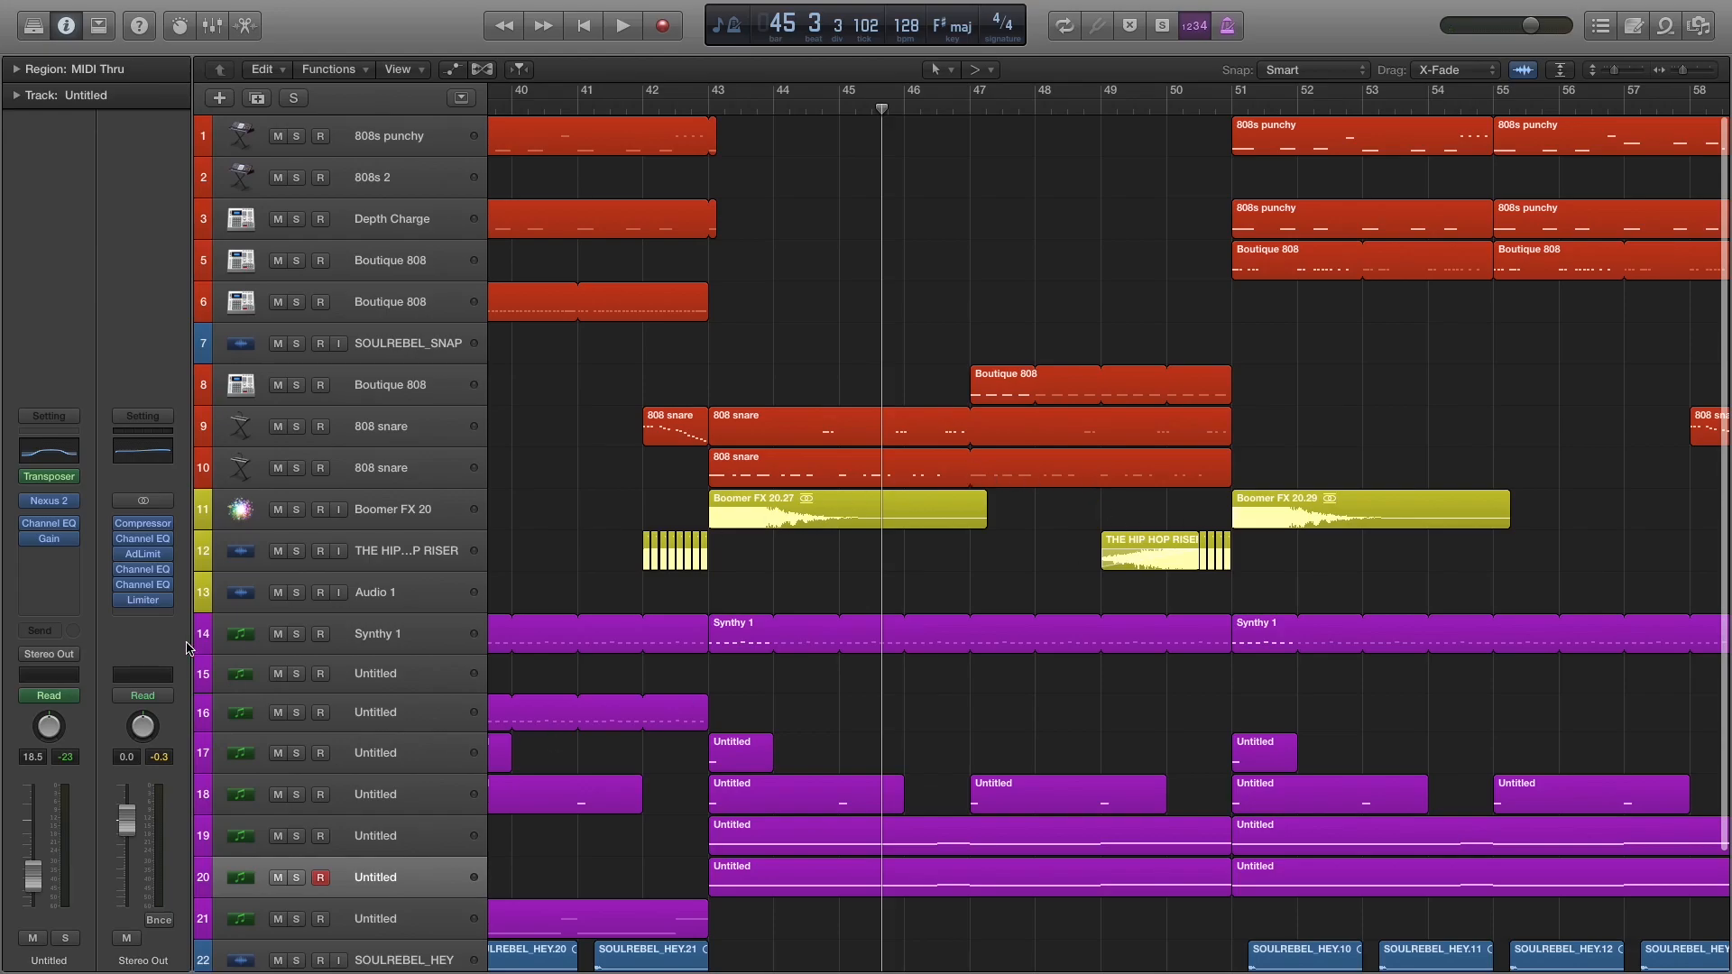
Play the full mix from bar 51 and examine which drum, FX, synth and vocal tracks carry that section.
scroll(899, 603, right, 10)
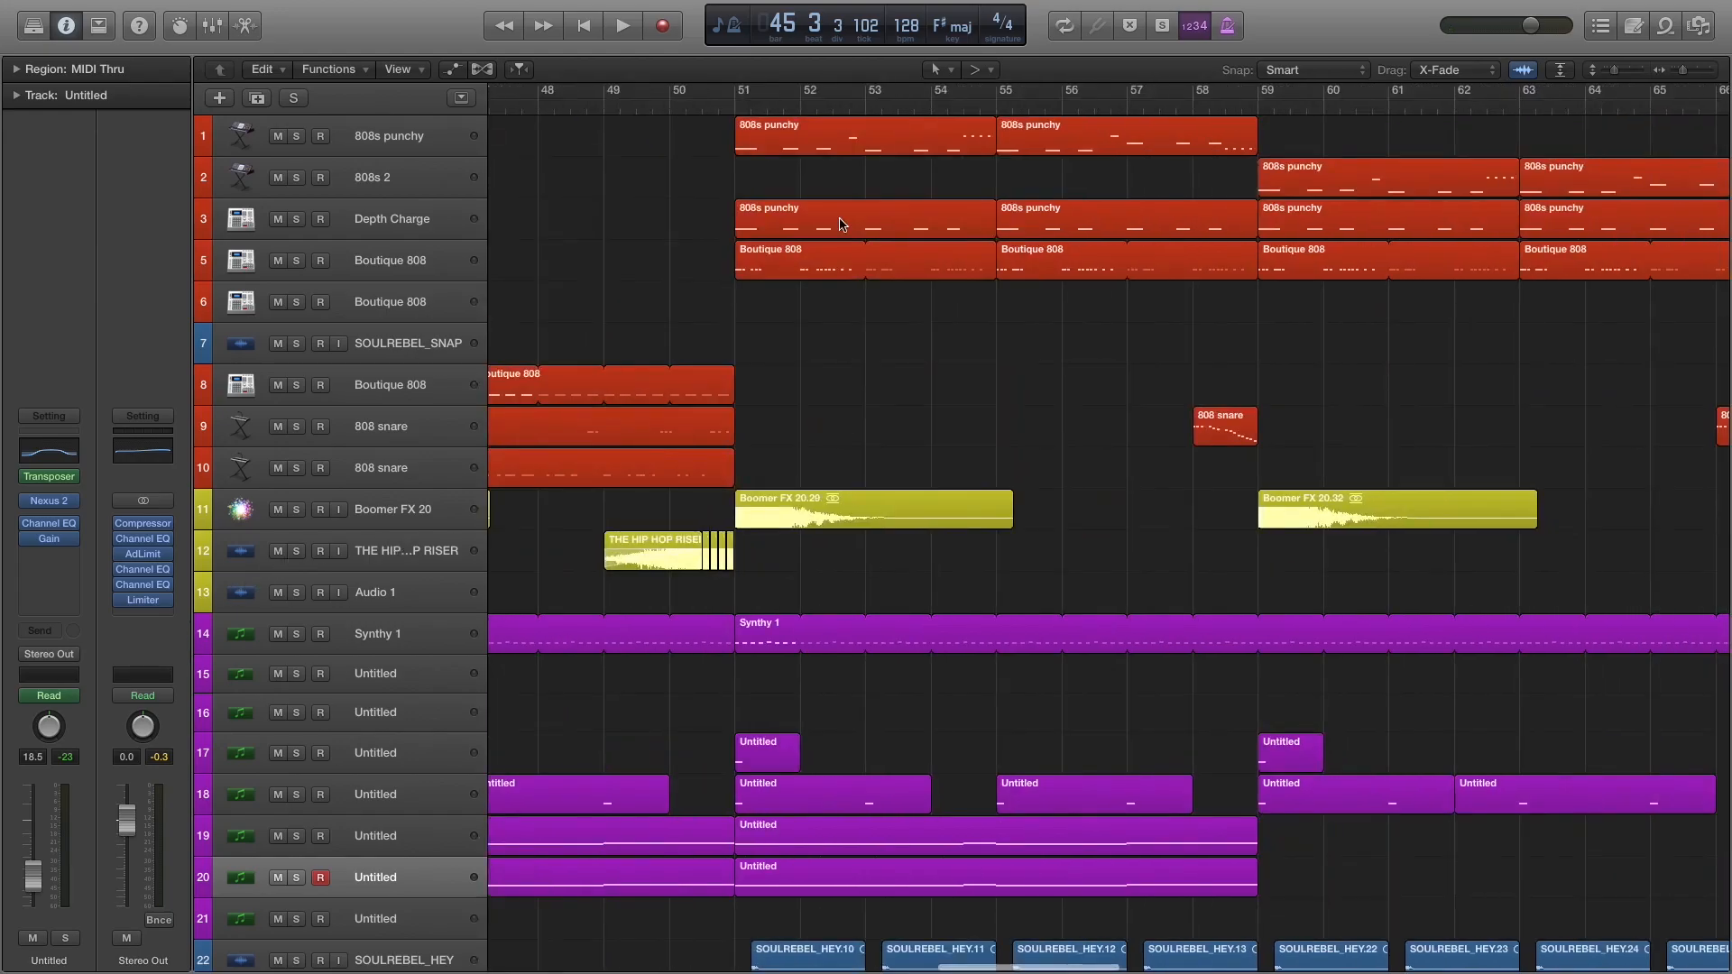
click(742, 108)
key(space)
scroll(916, 334, down, 3)
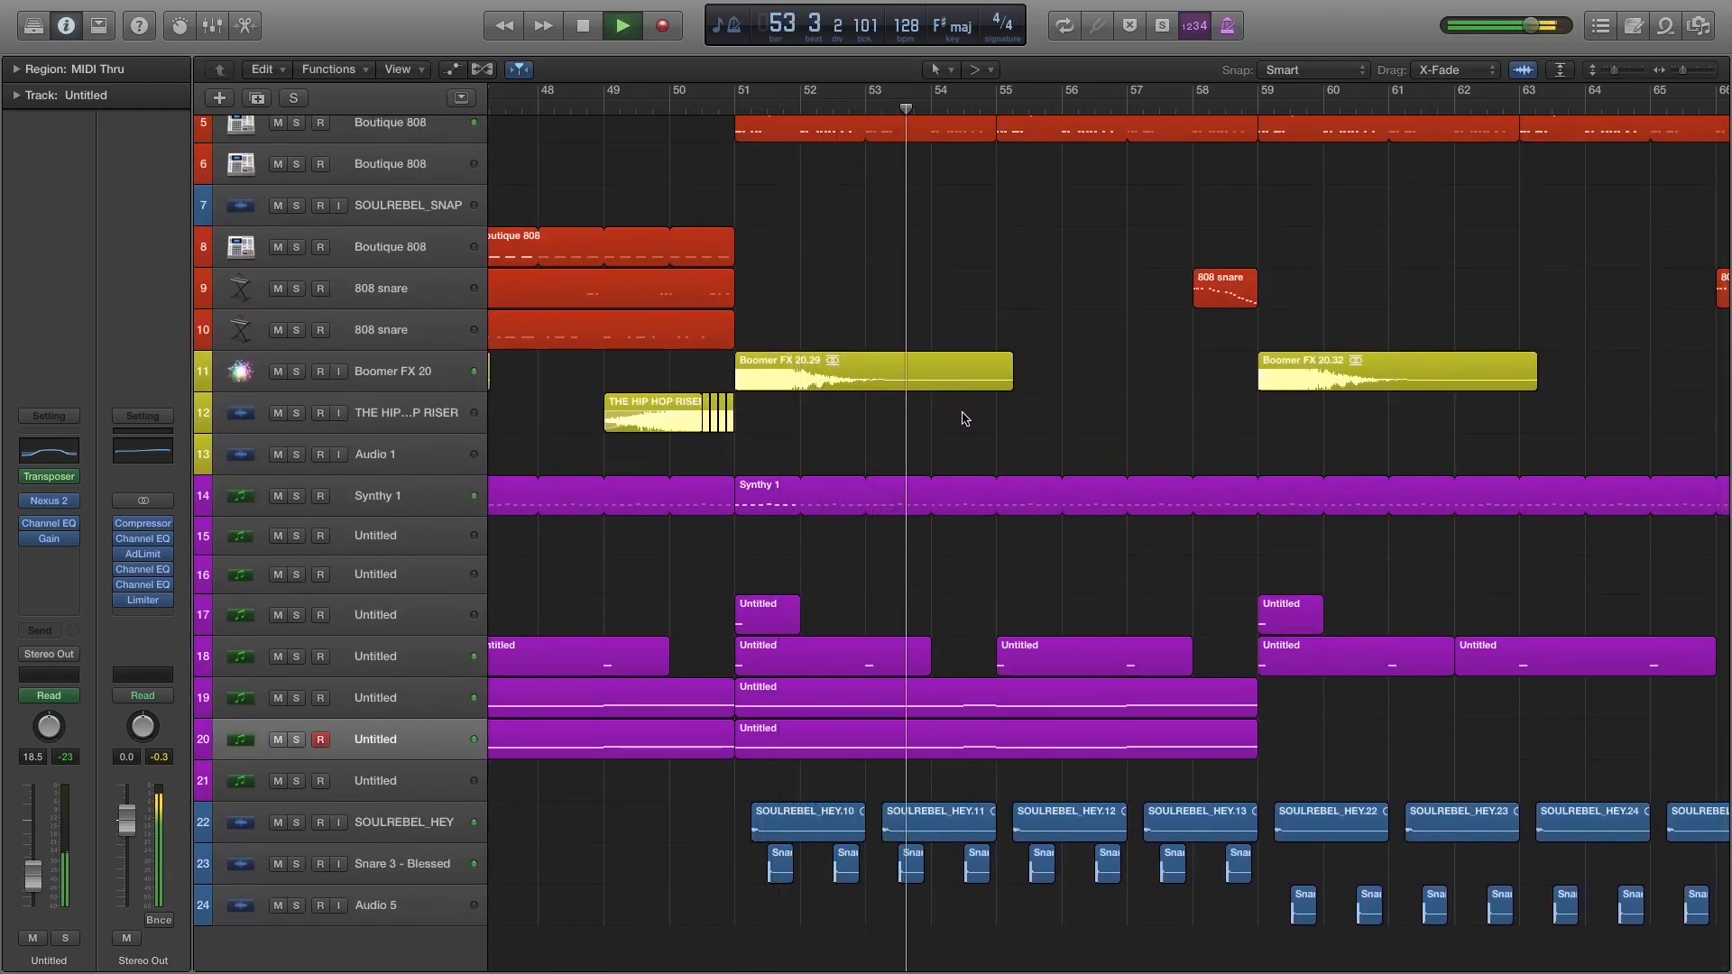
key(space)
scroll(970, 417, up, 5)
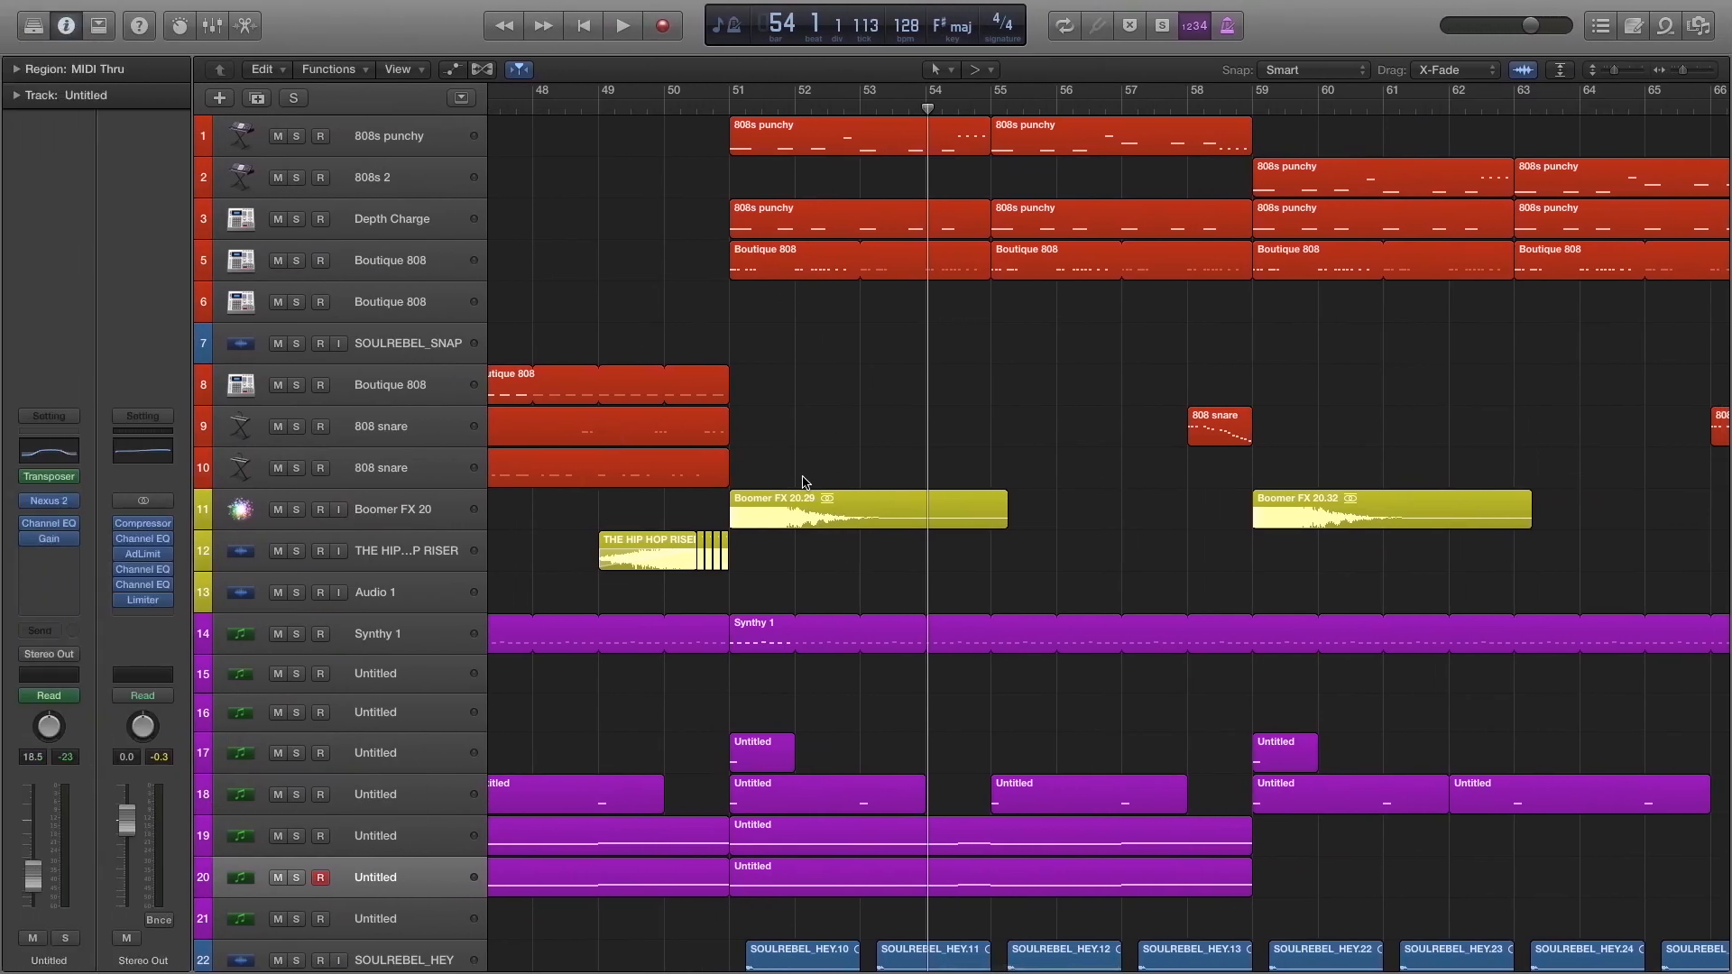
scroll(823, 442, down, 4)
scroll(822, 442, up, 1)
Open the Channel EQ of Synthy 1 on track 14 and watch its curve while playing from bar 51.
click(735, 174)
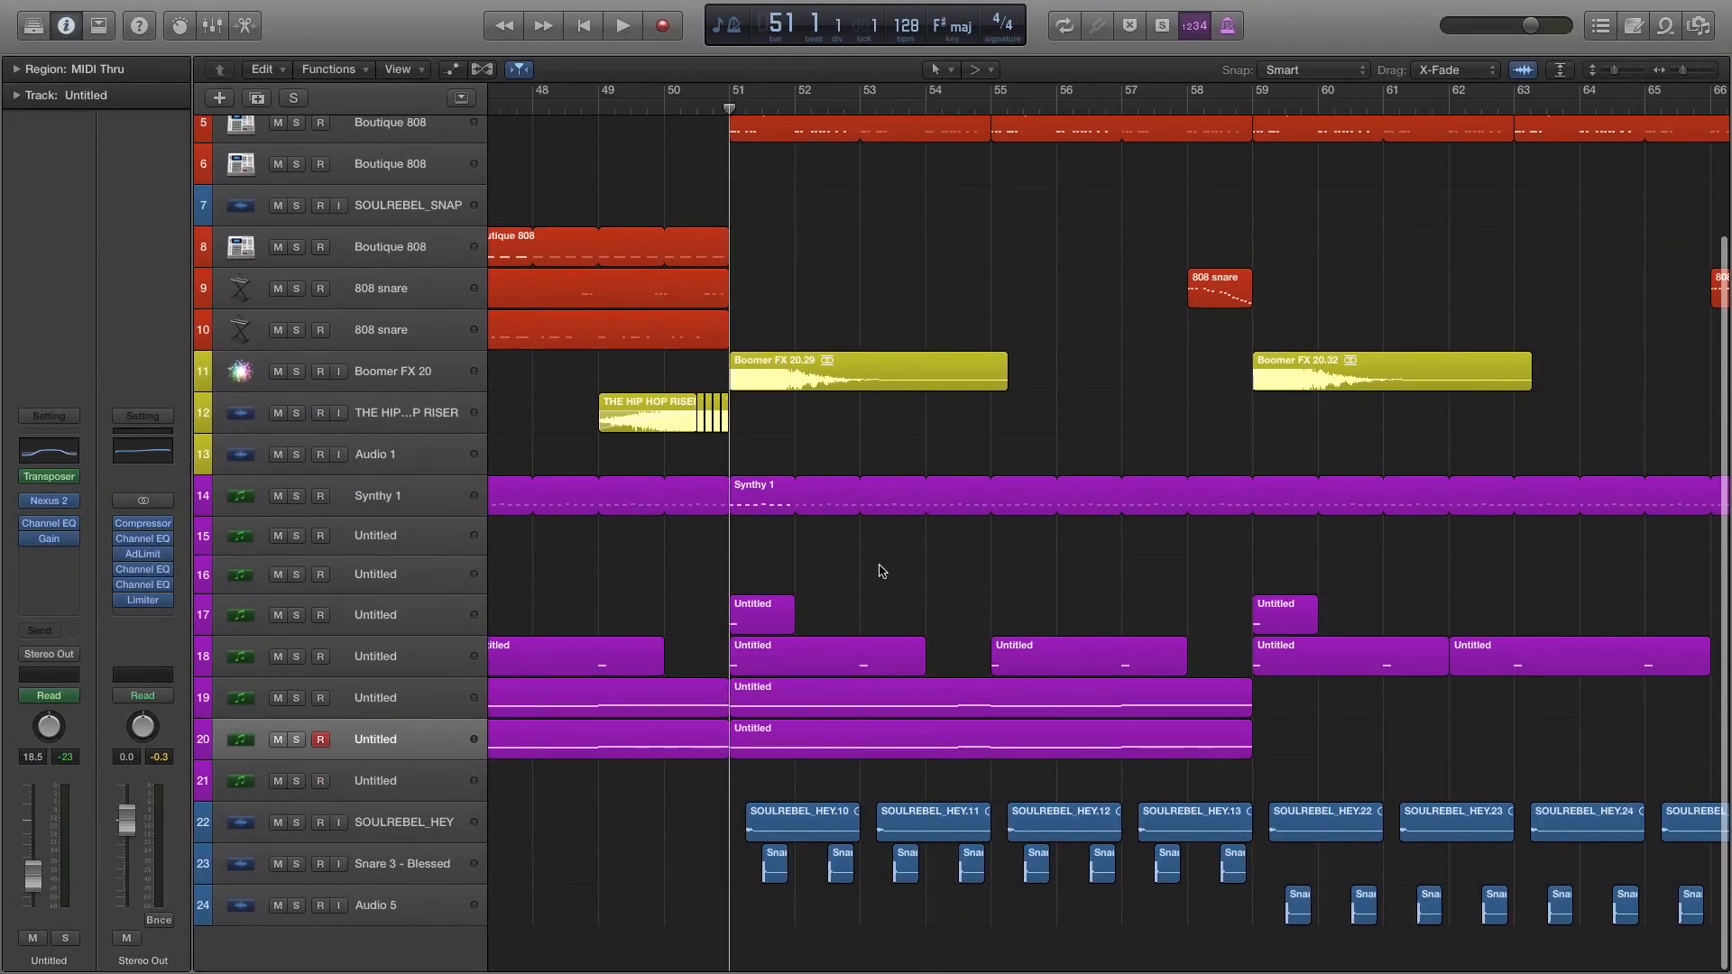
scroll(600, 721, up, 3)
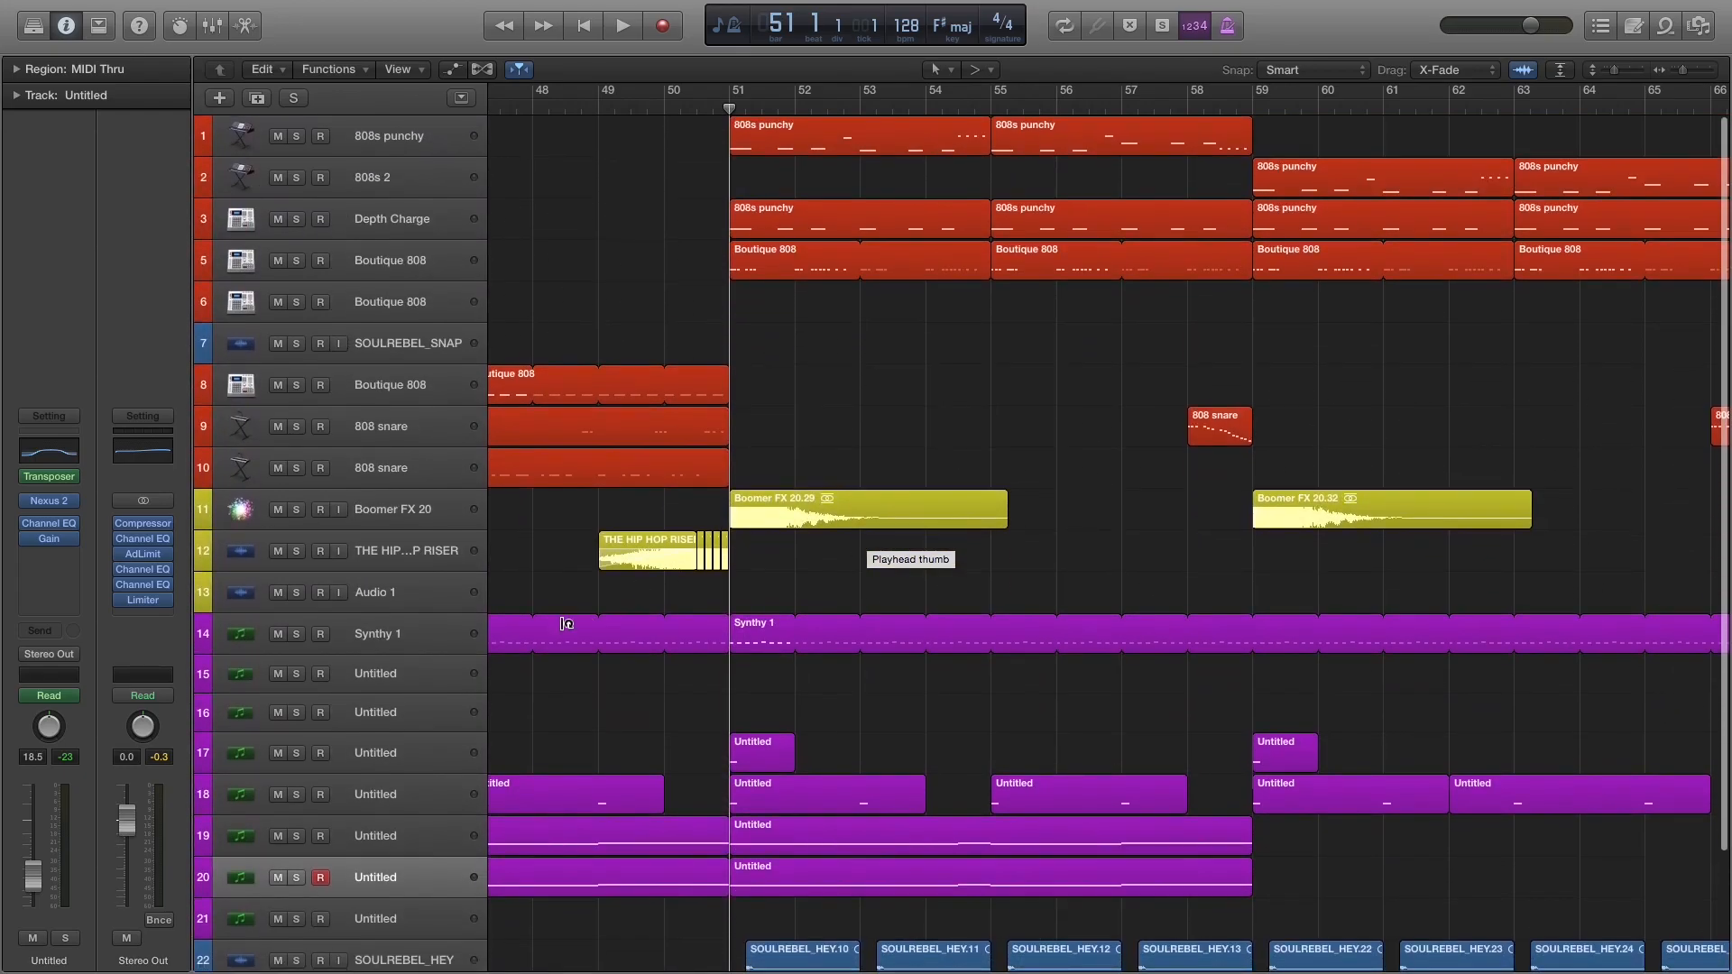
click(372, 627)
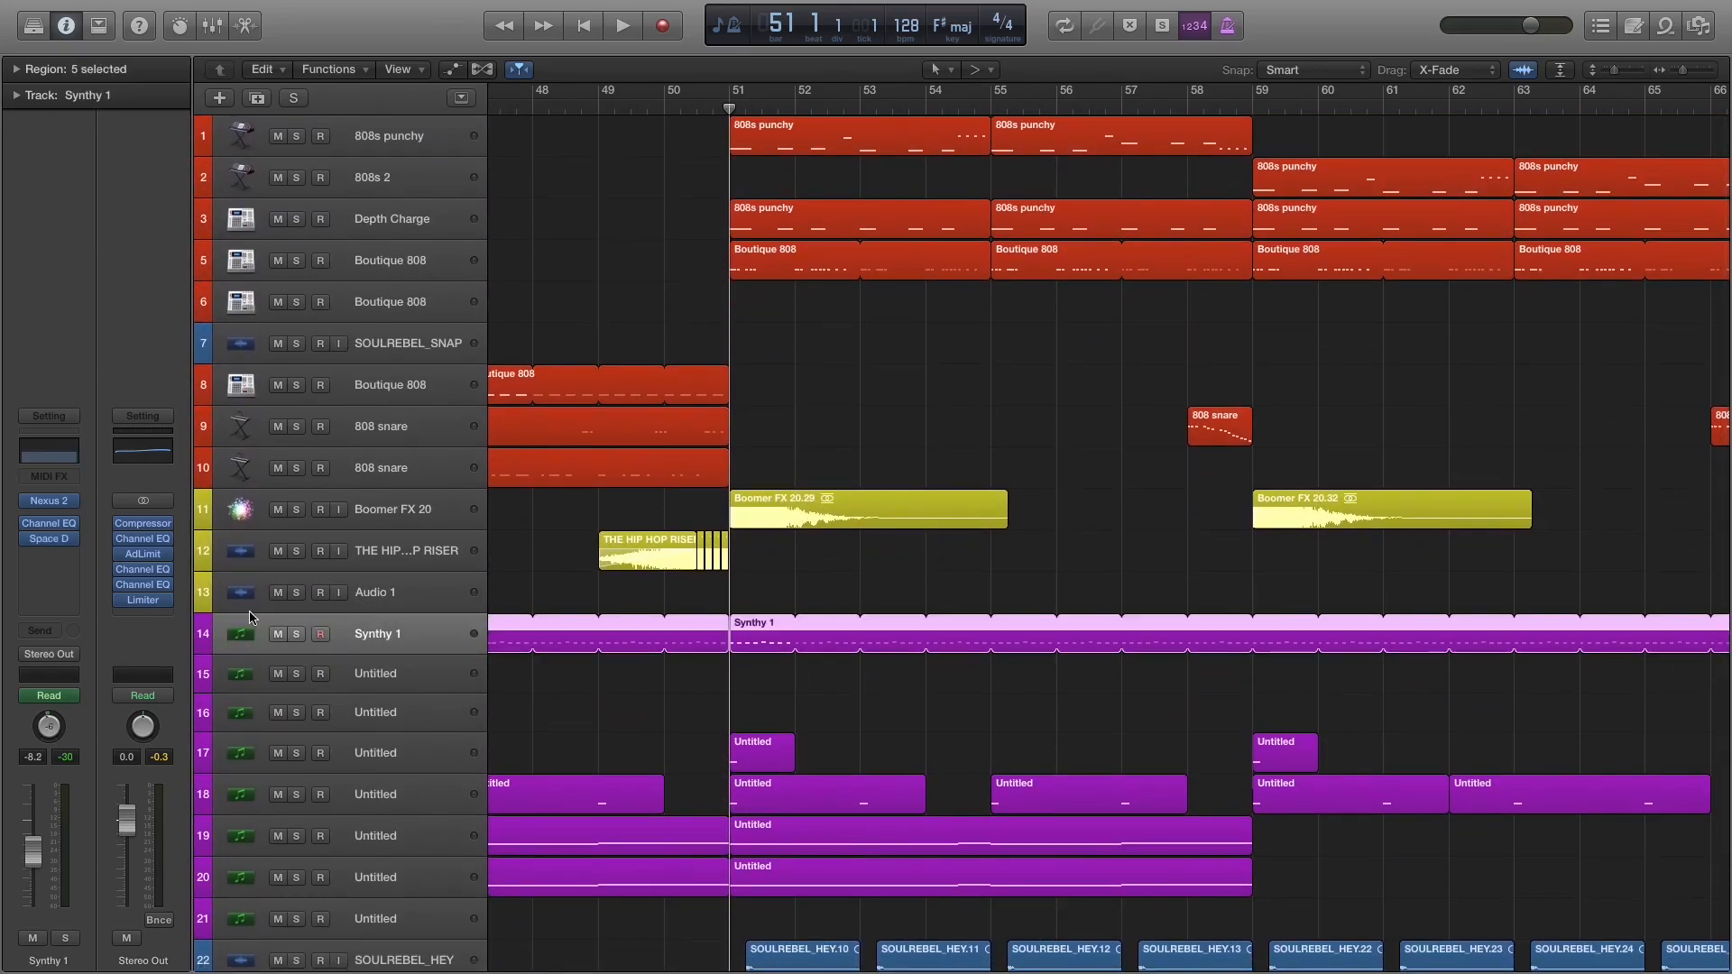
click(71, 452)
drag(483, 93, 1729, 385)
key(space)
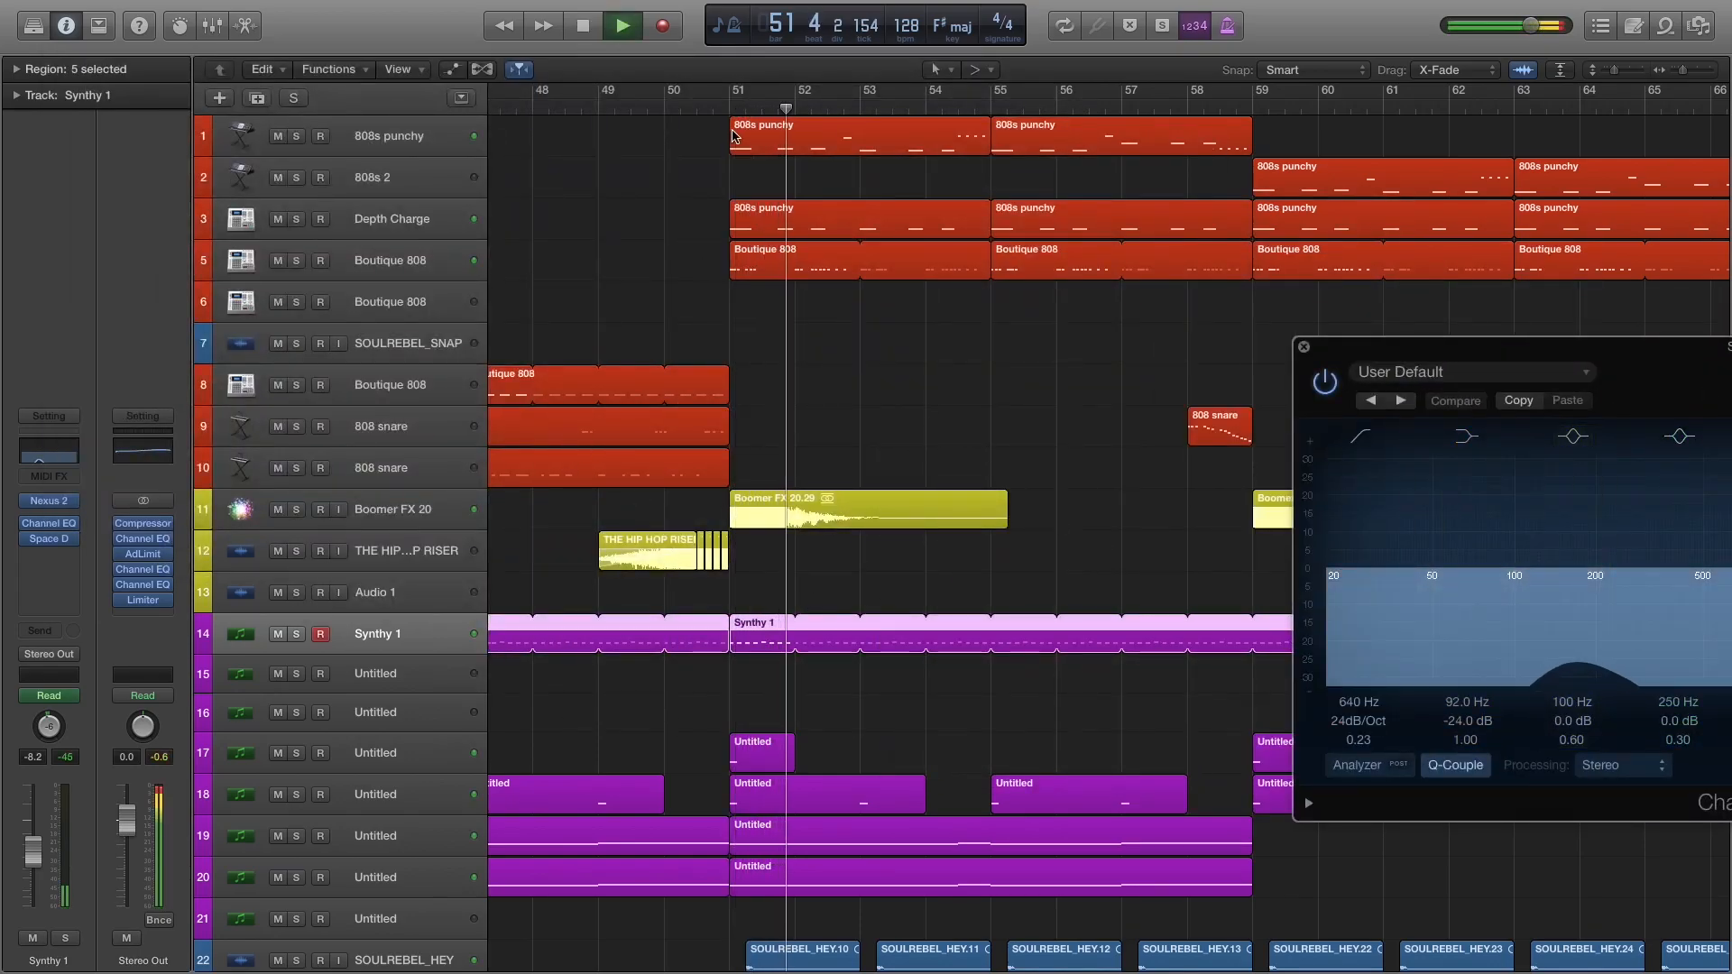
scroll(828, 282, down, 4)
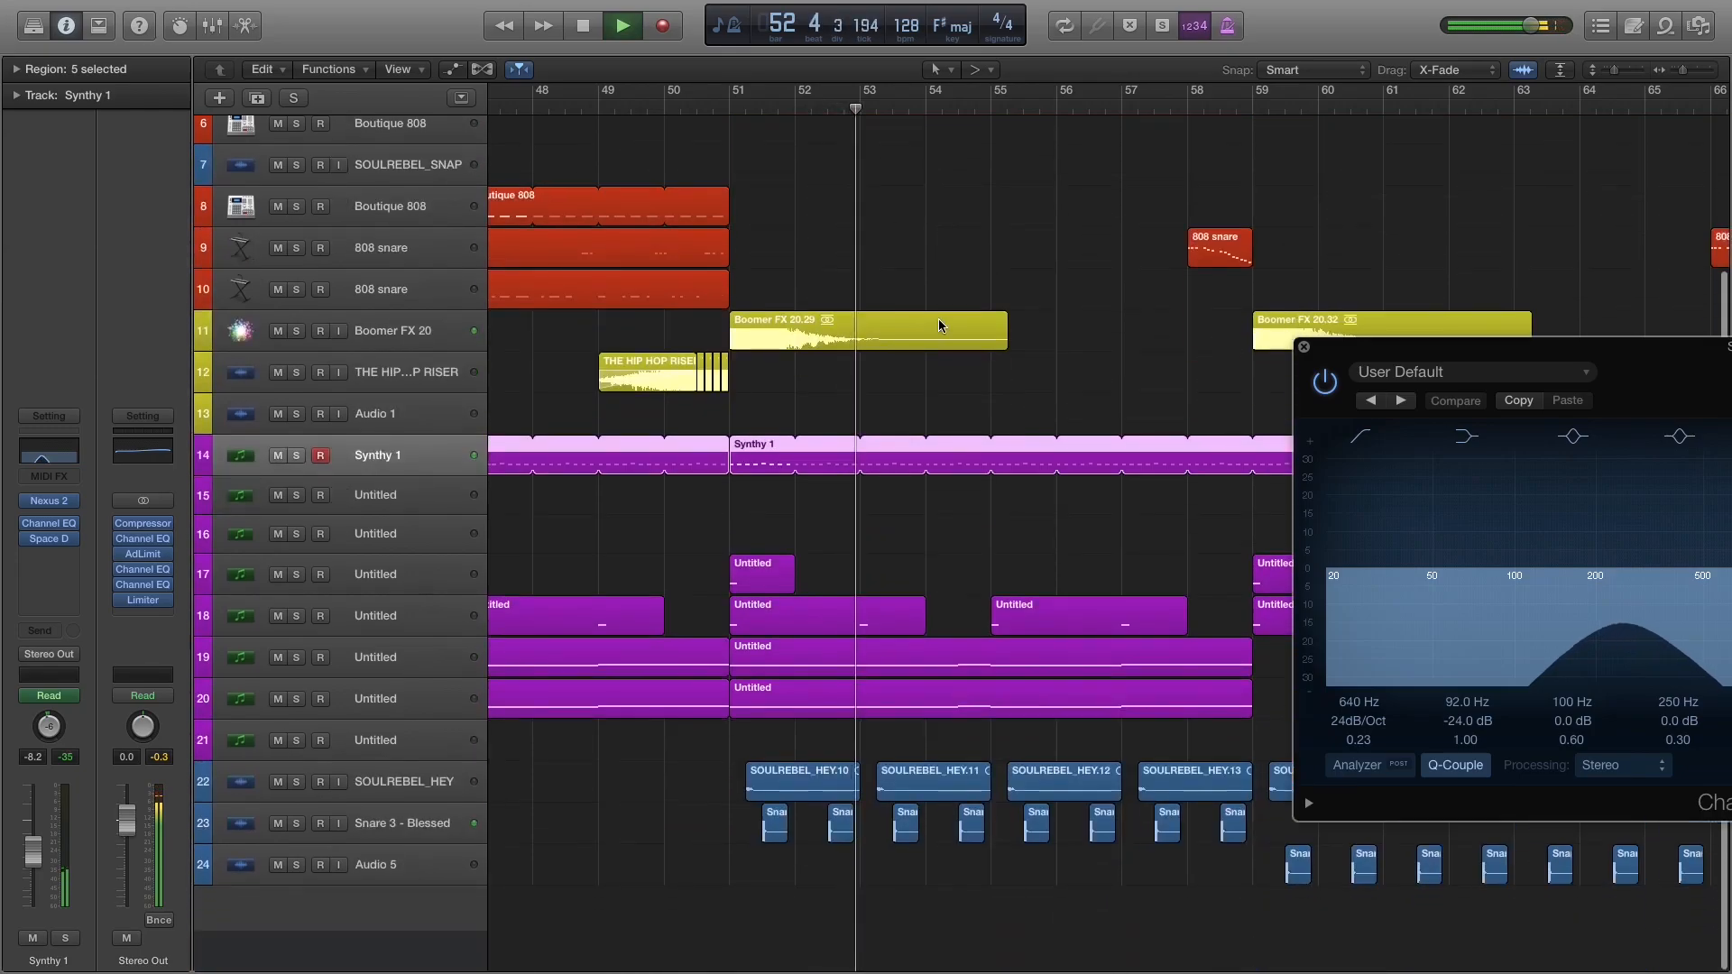
scroll(938, 309, right, 5)
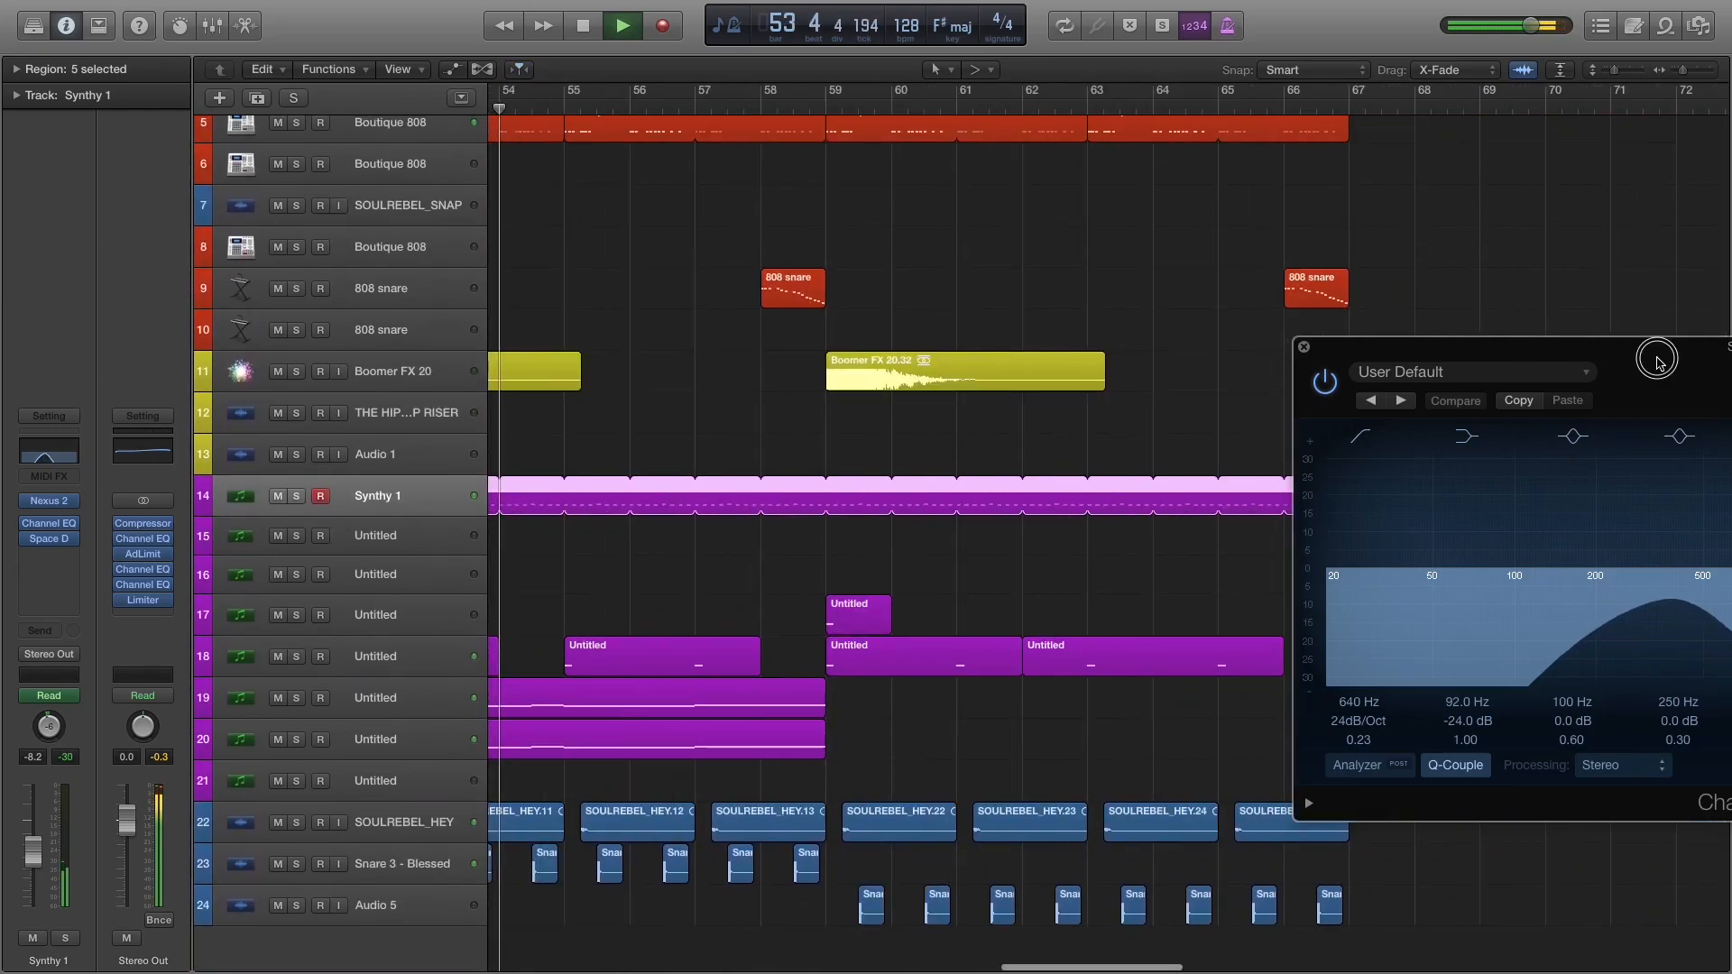
drag(1658, 358, 897, 251)
Audition Synthy 1 soloed during playback, close its Channel EQ, and return to the full mix before stopping.
click(296, 496)
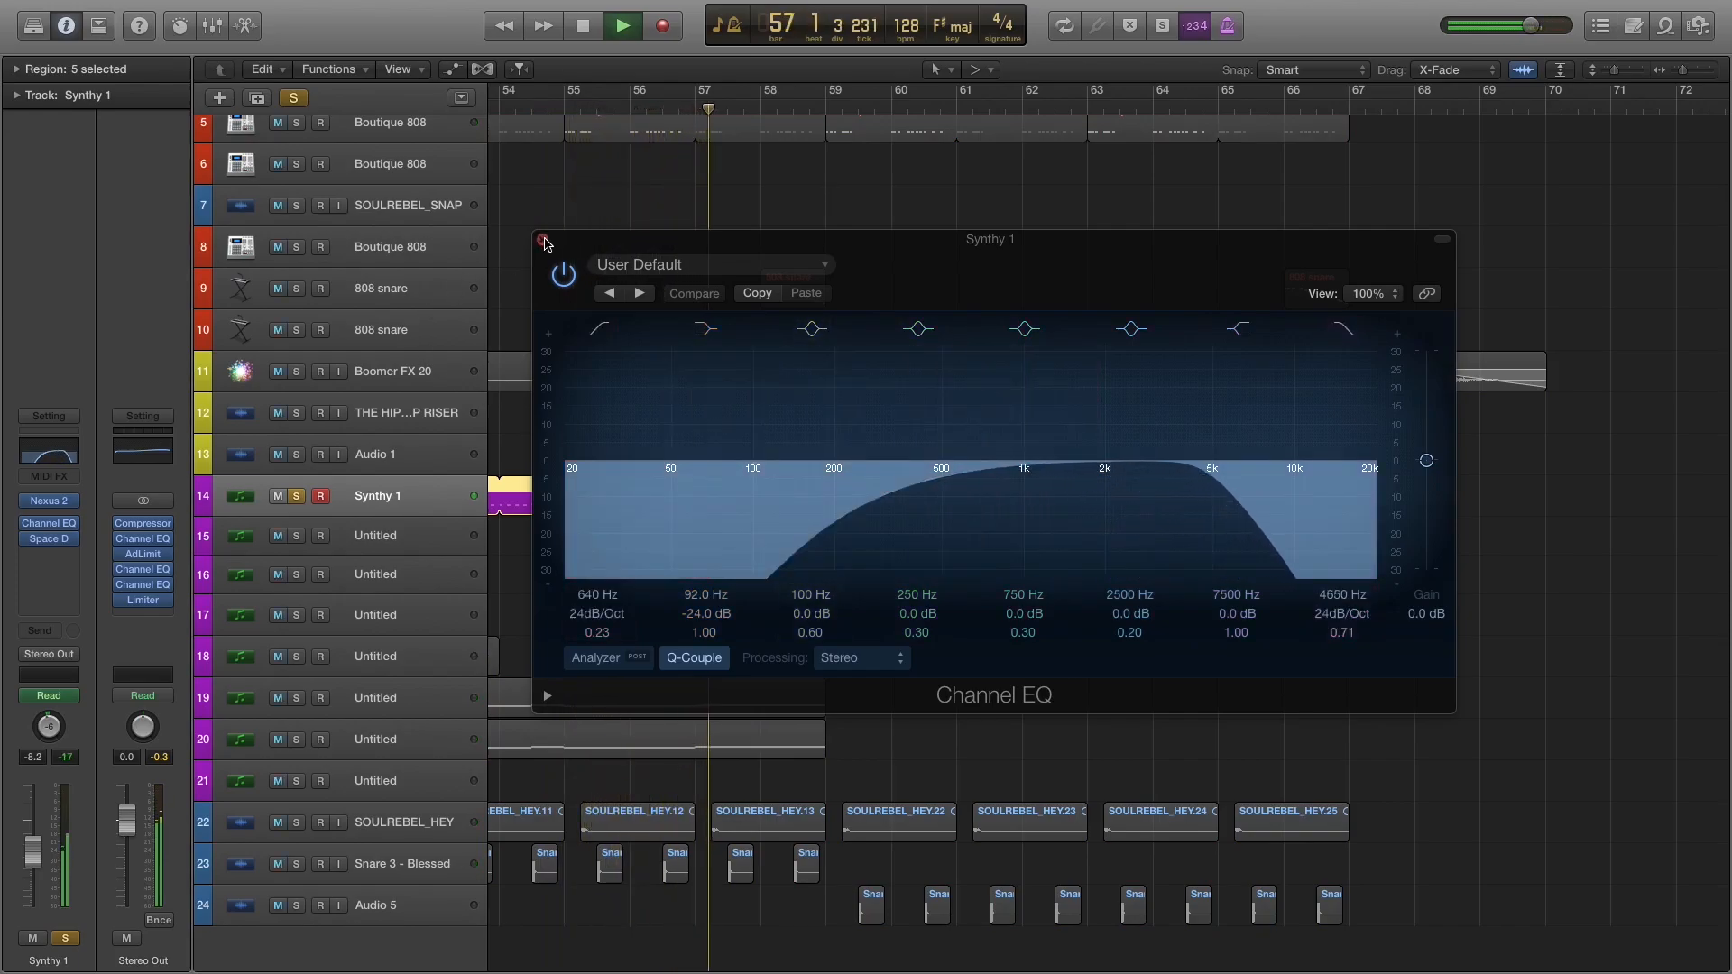
click(543, 241)
key(s)
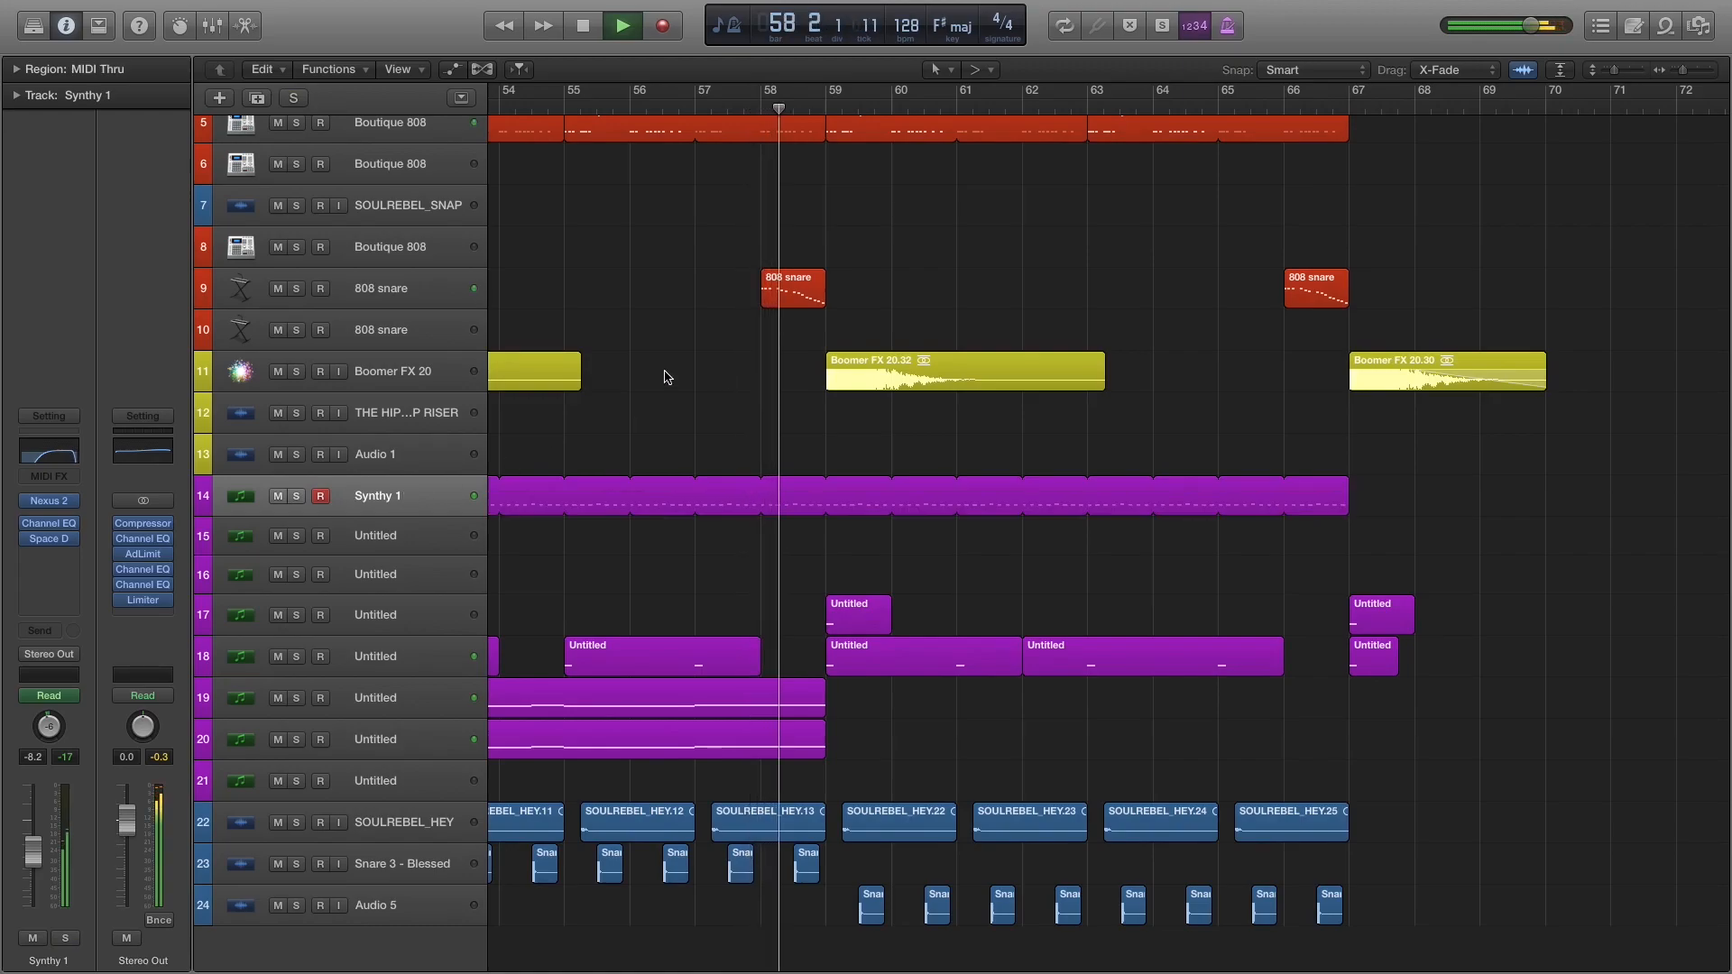
scroll(673, 376, left, 8)
key(space)
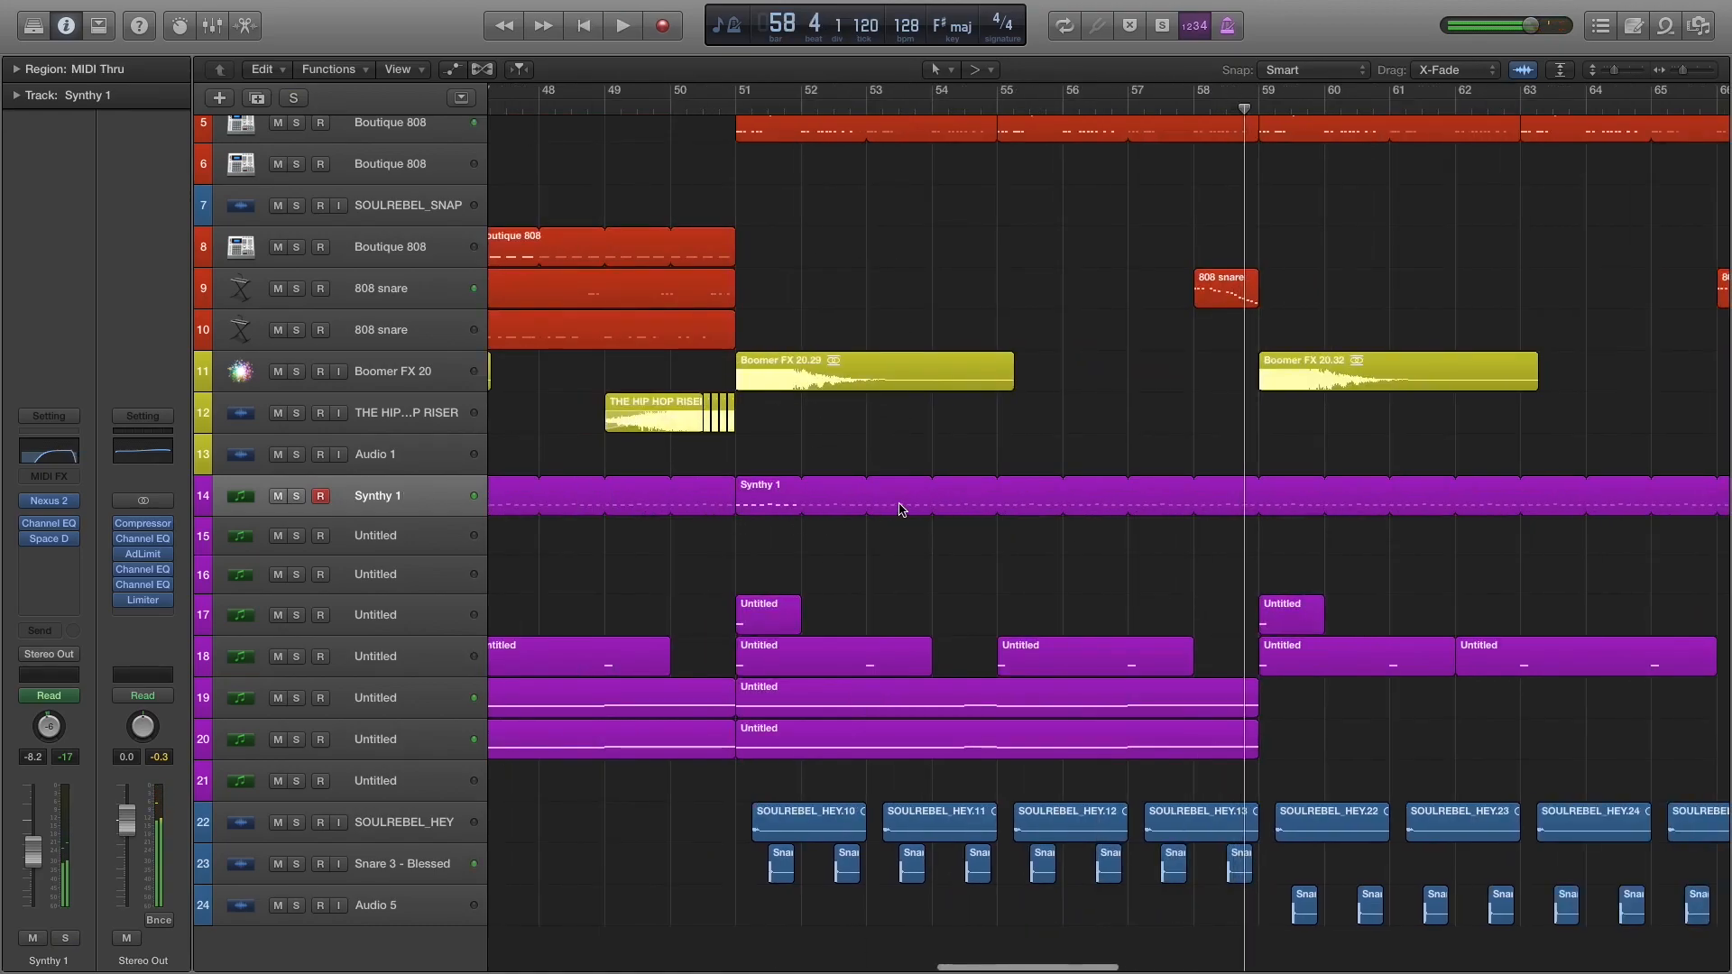
Play the full mix from bar 59 and inspect Synthy 1's Channel EQ curve during that section.
scroll(1139, 444, right, 6)
click(933, 113)
scroll(1121, 364, up, 5)
scroll(1139, 433, down, 5)
scroll(1127, 488, up, 1)
key(space)
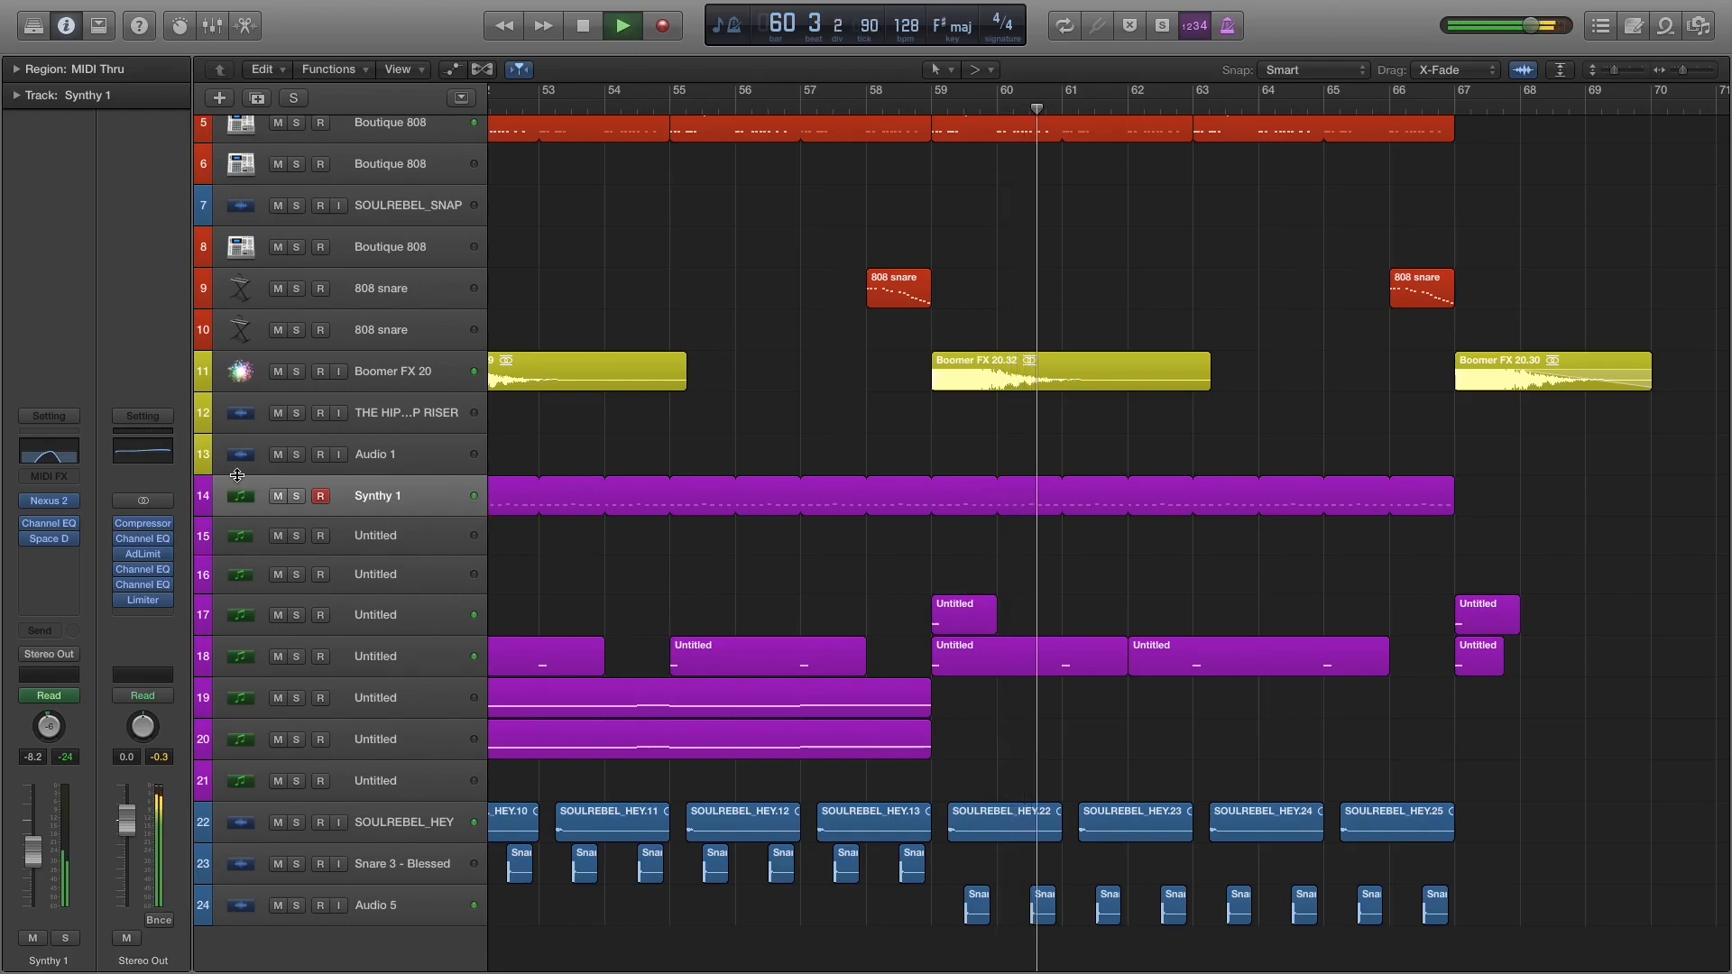
click(66, 454)
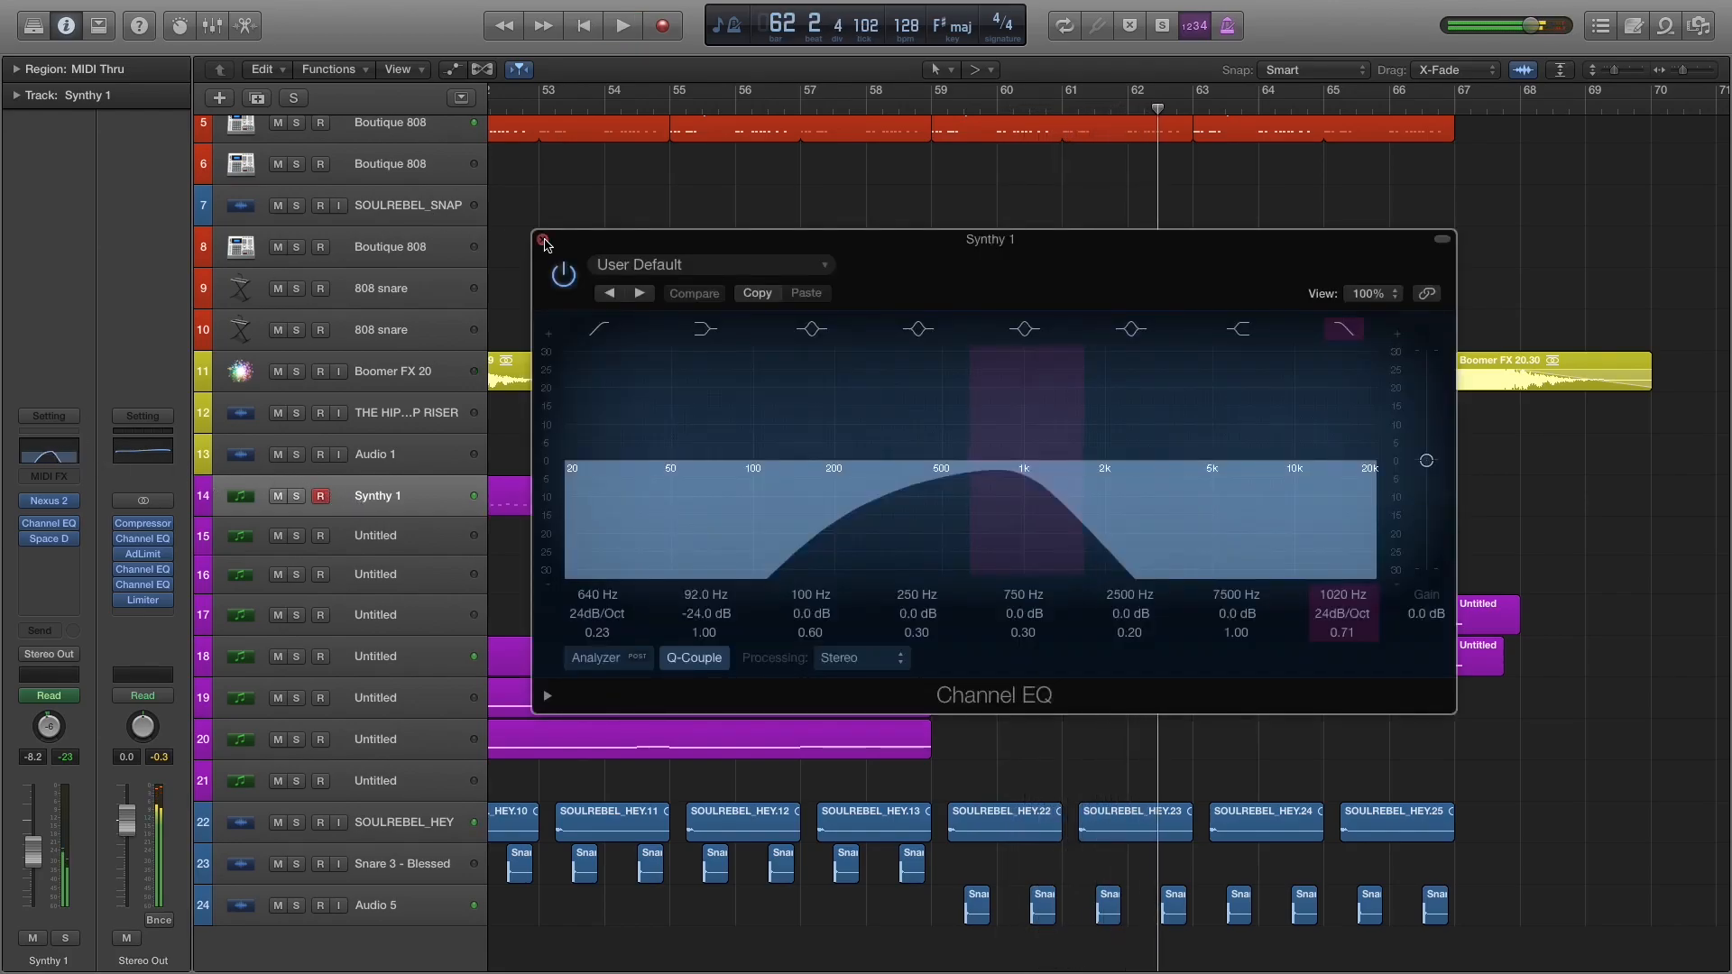
click(543, 241)
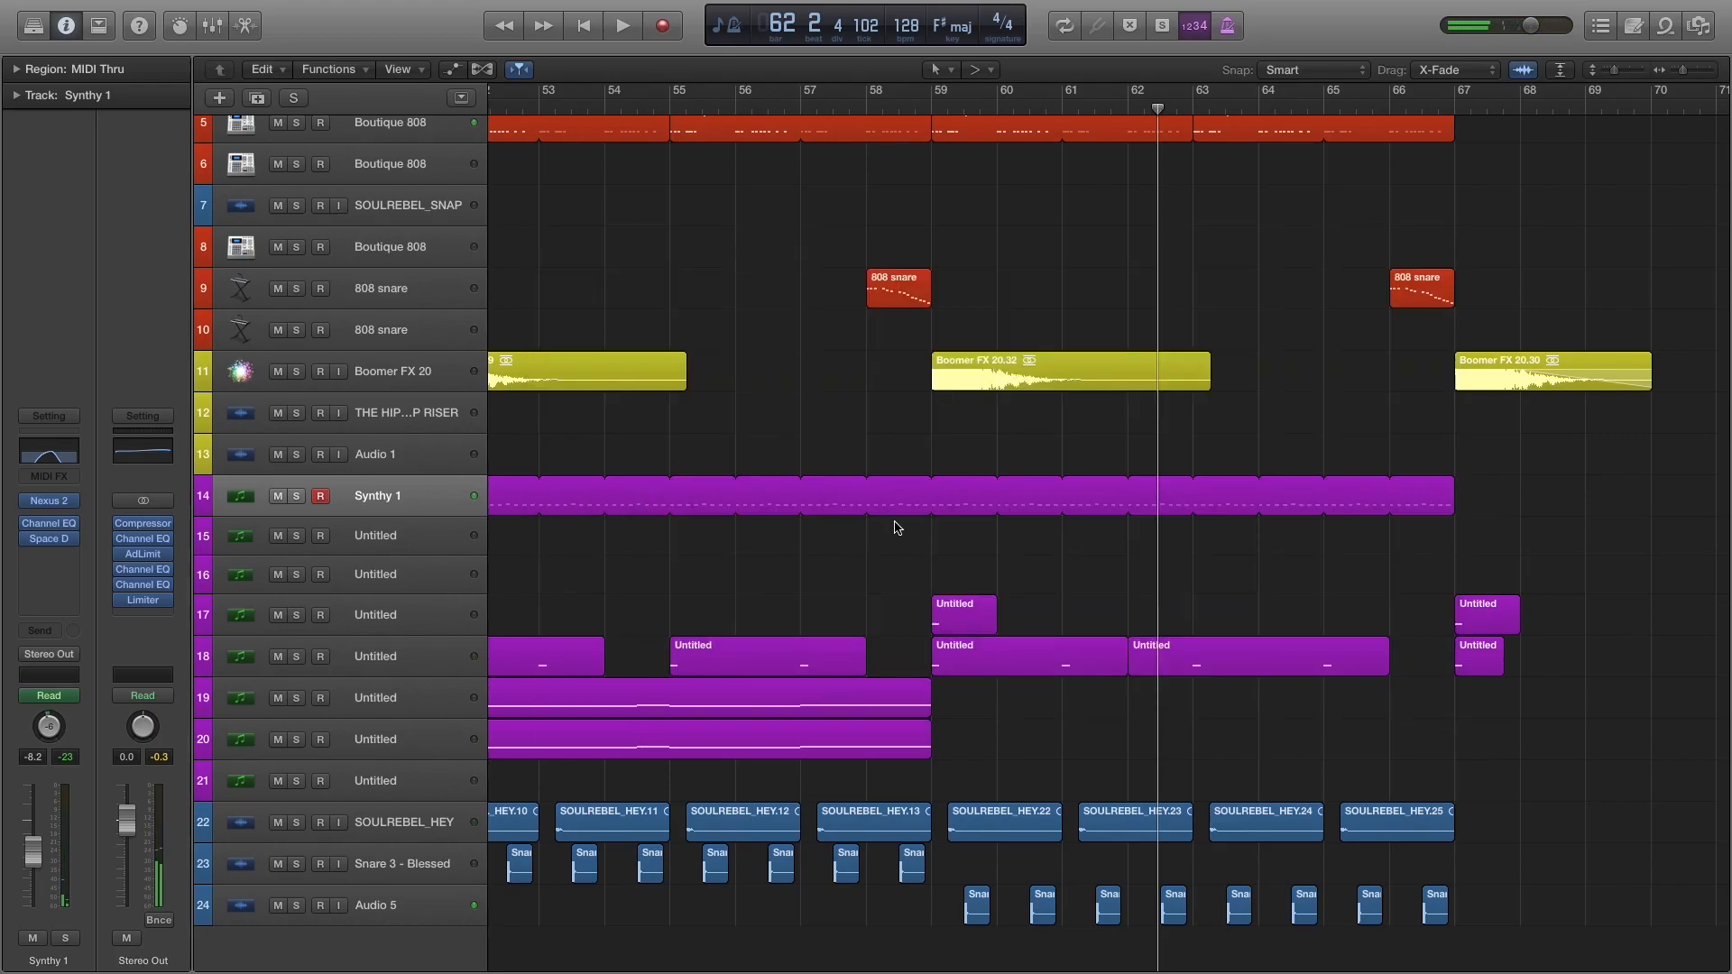
Return the playhead to bar 59 and compare the tracks used from there to bar 67 with the preceding section.
scroll(885, 494, left, 10)
scroll(857, 465, right, 10)
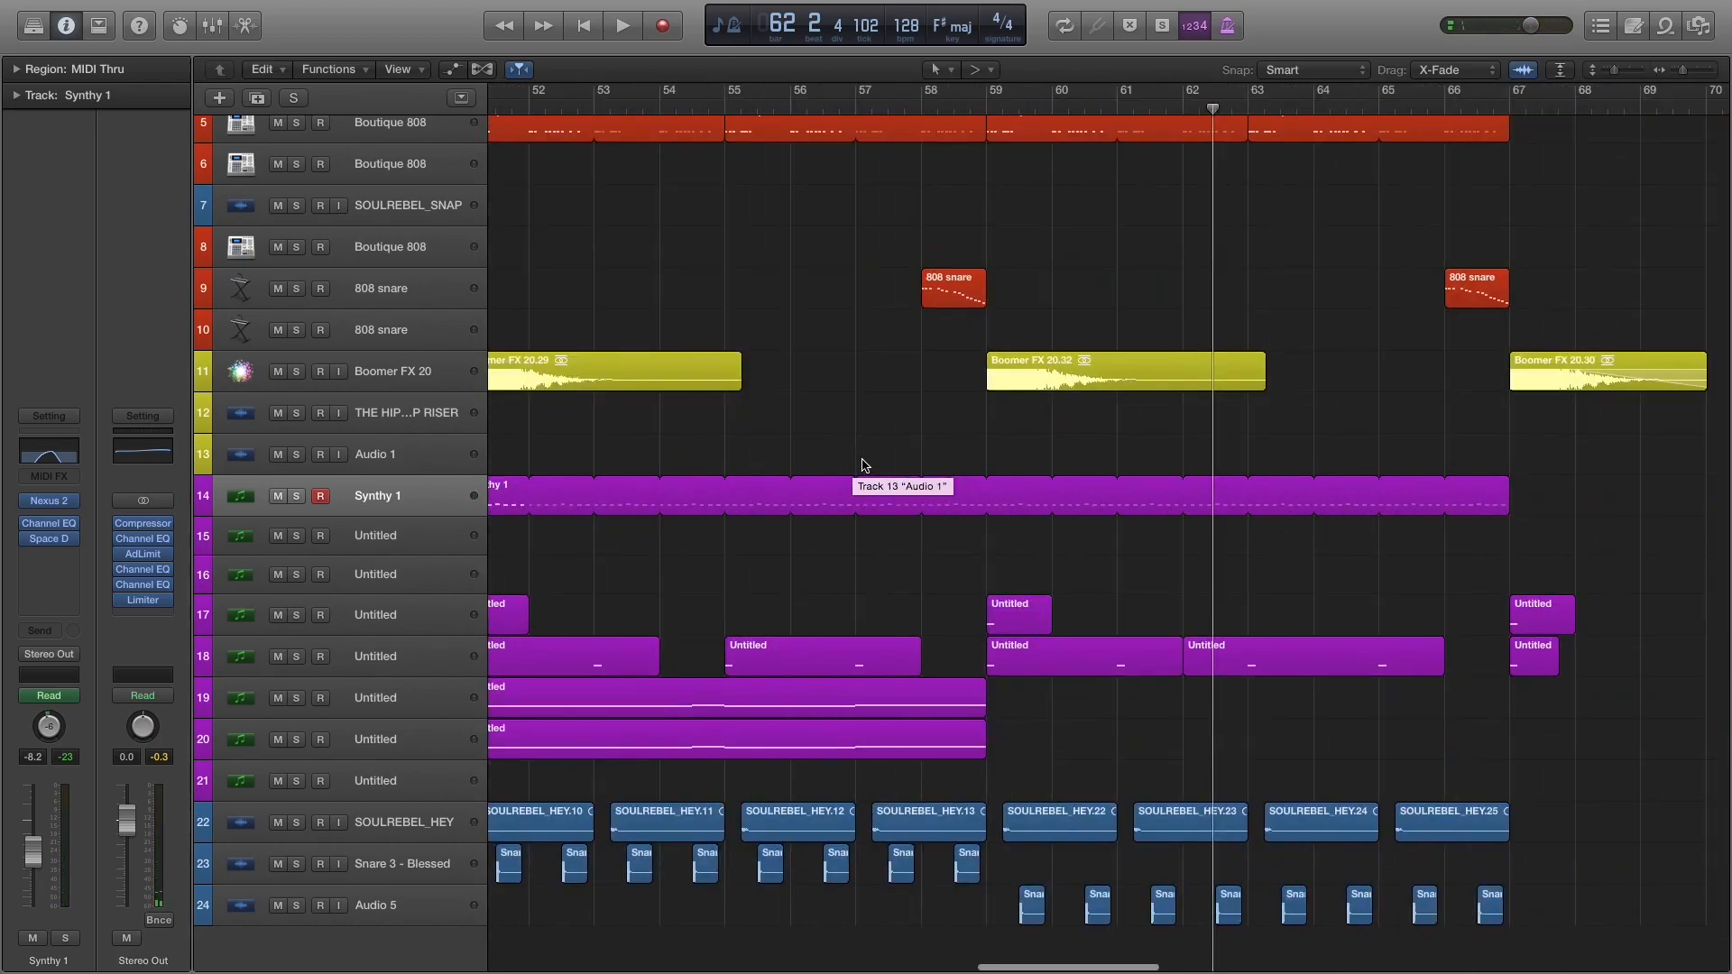
click(993, 109)
scroll(1173, 222, up, 5)
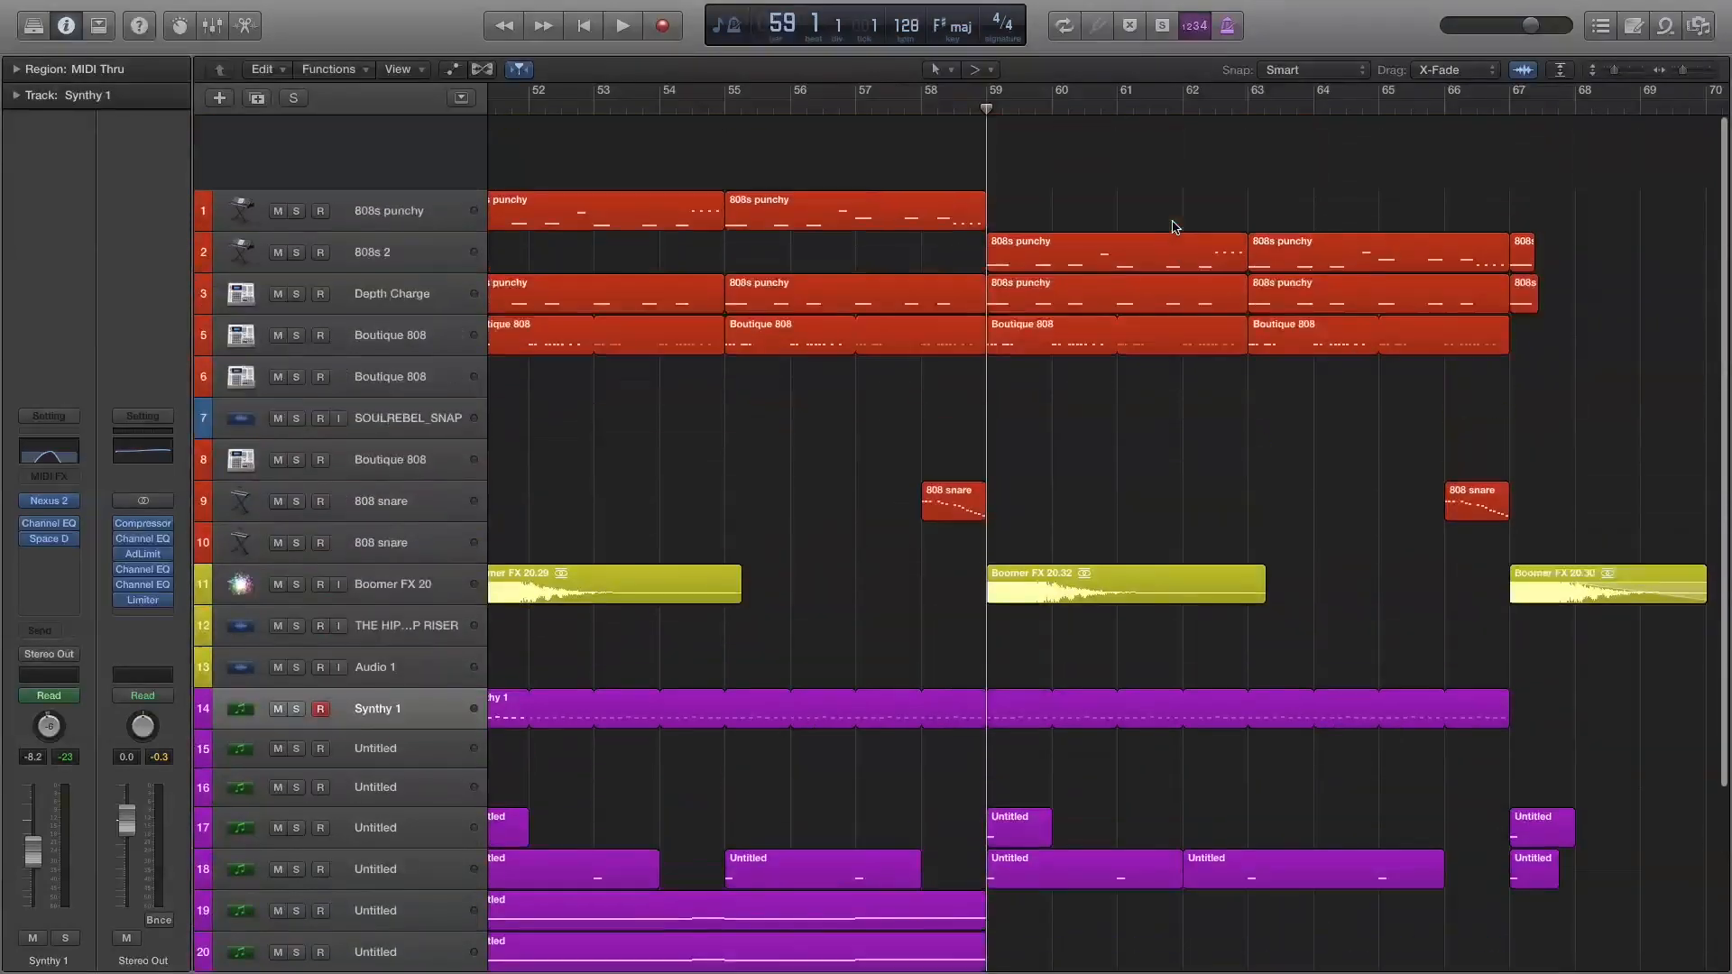
scroll(1141, 279, down, 5)
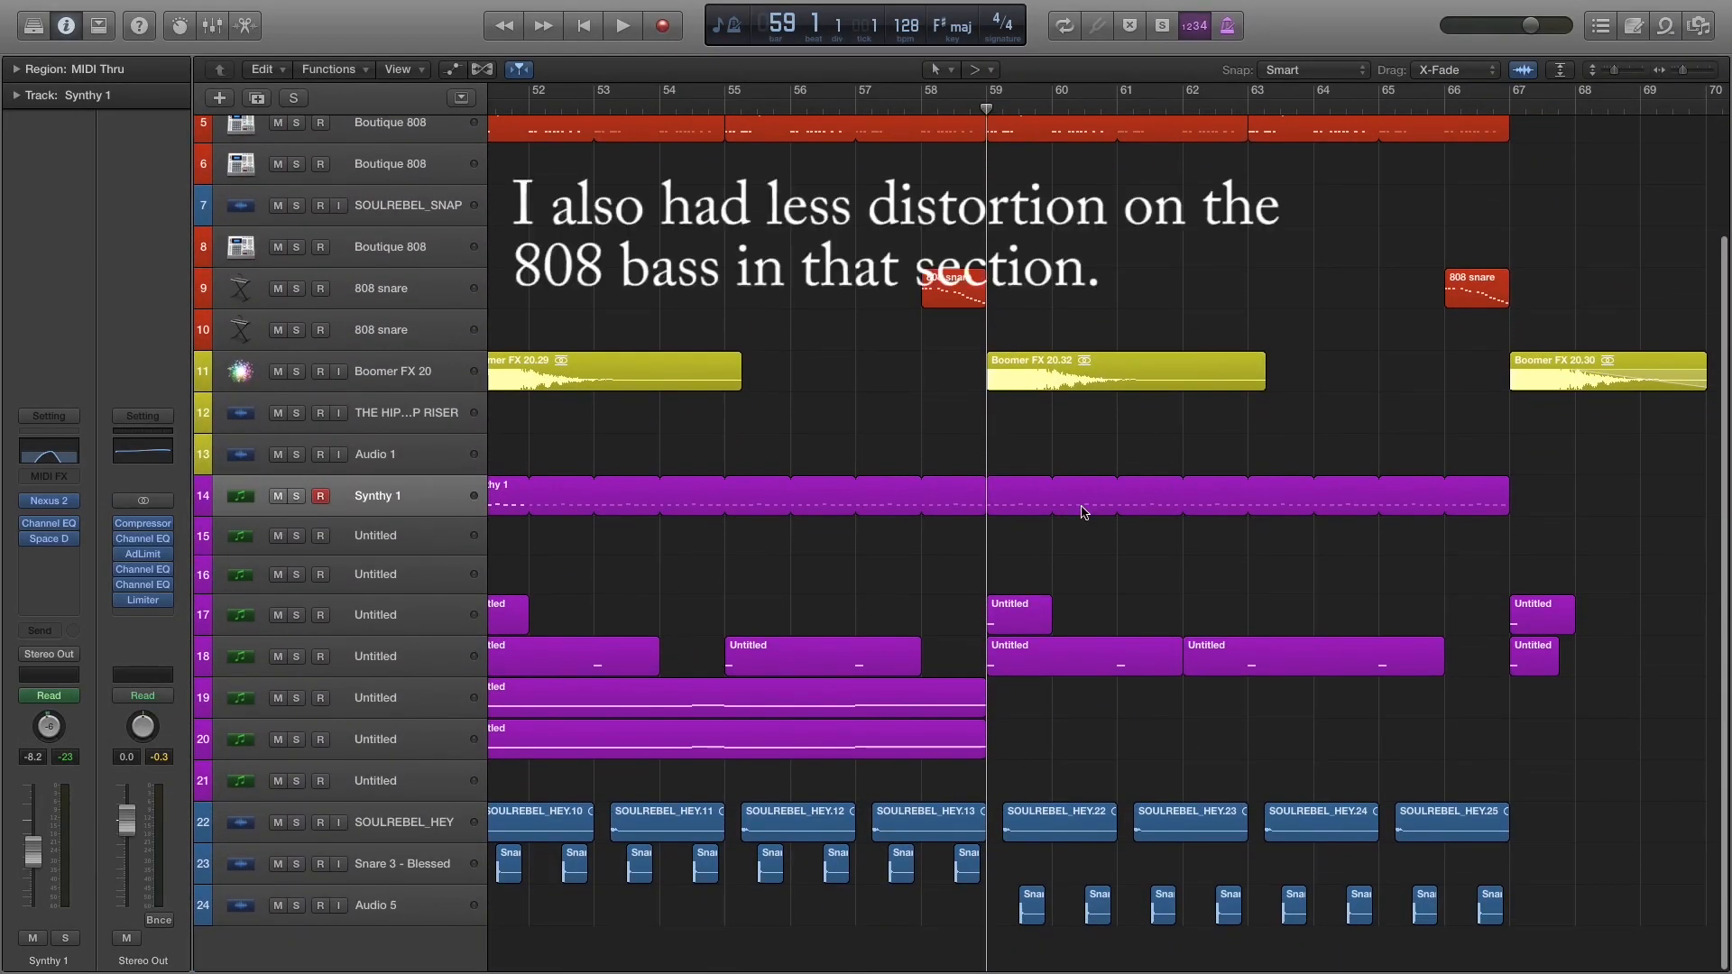
scroll(1055, 365, up, 4)
scroll(1183, 431, down, 4)
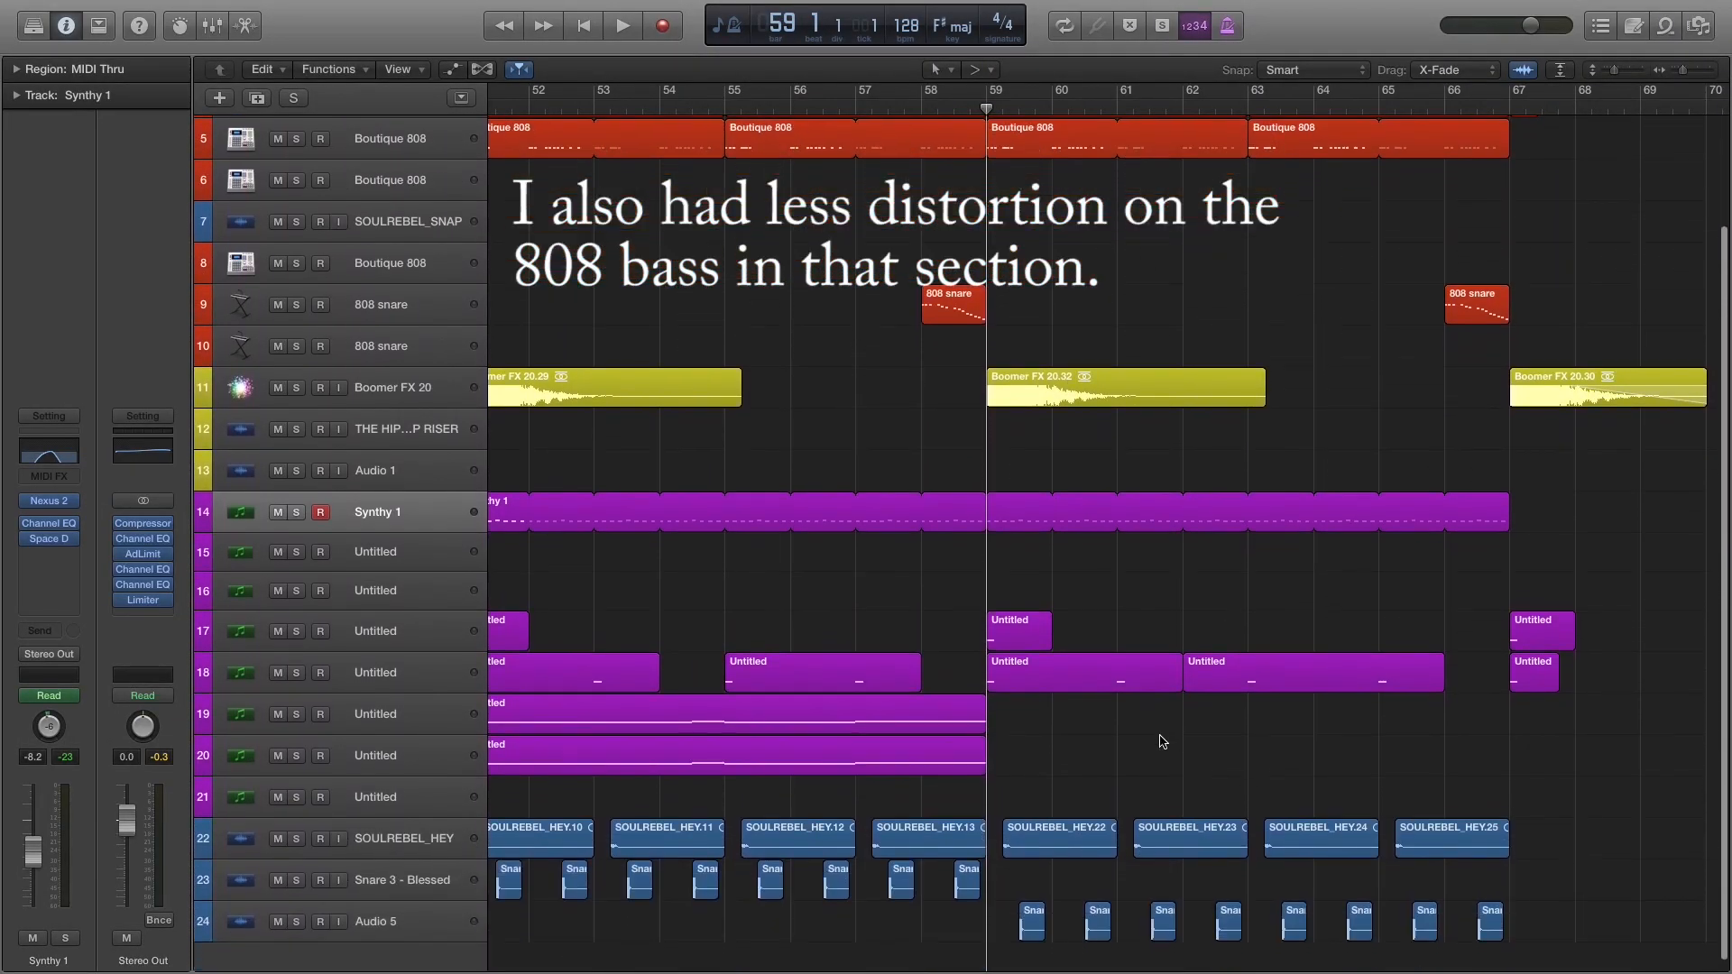
scroll(1324, 338, right, 3)
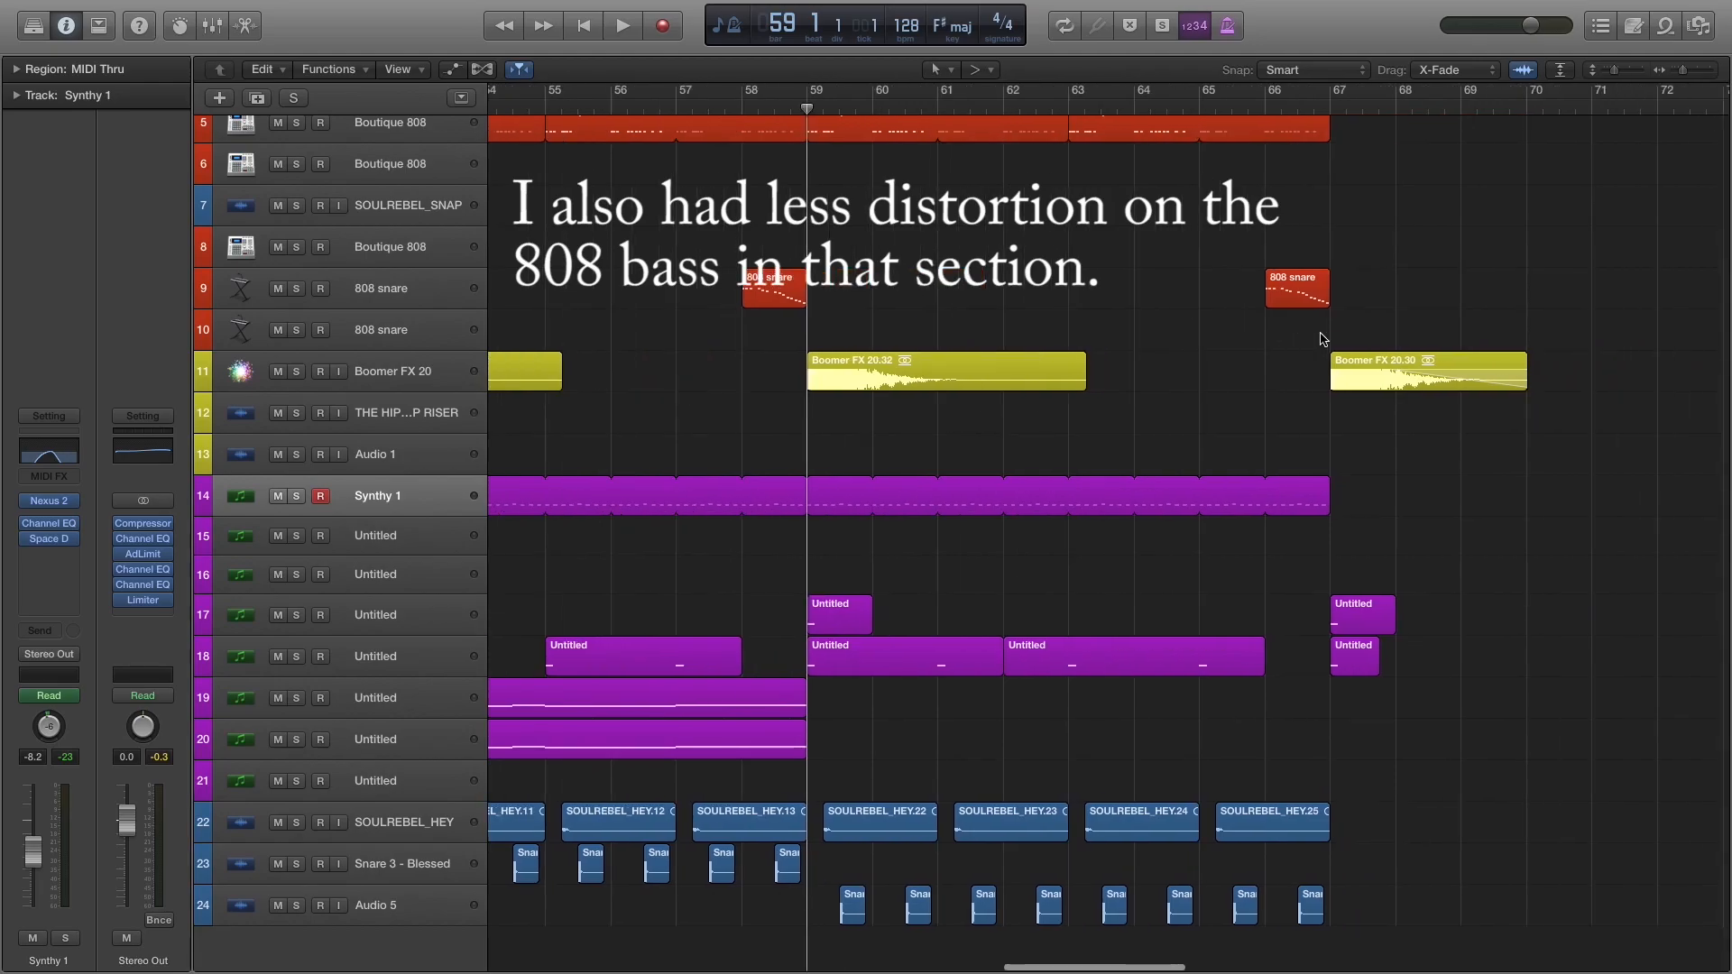